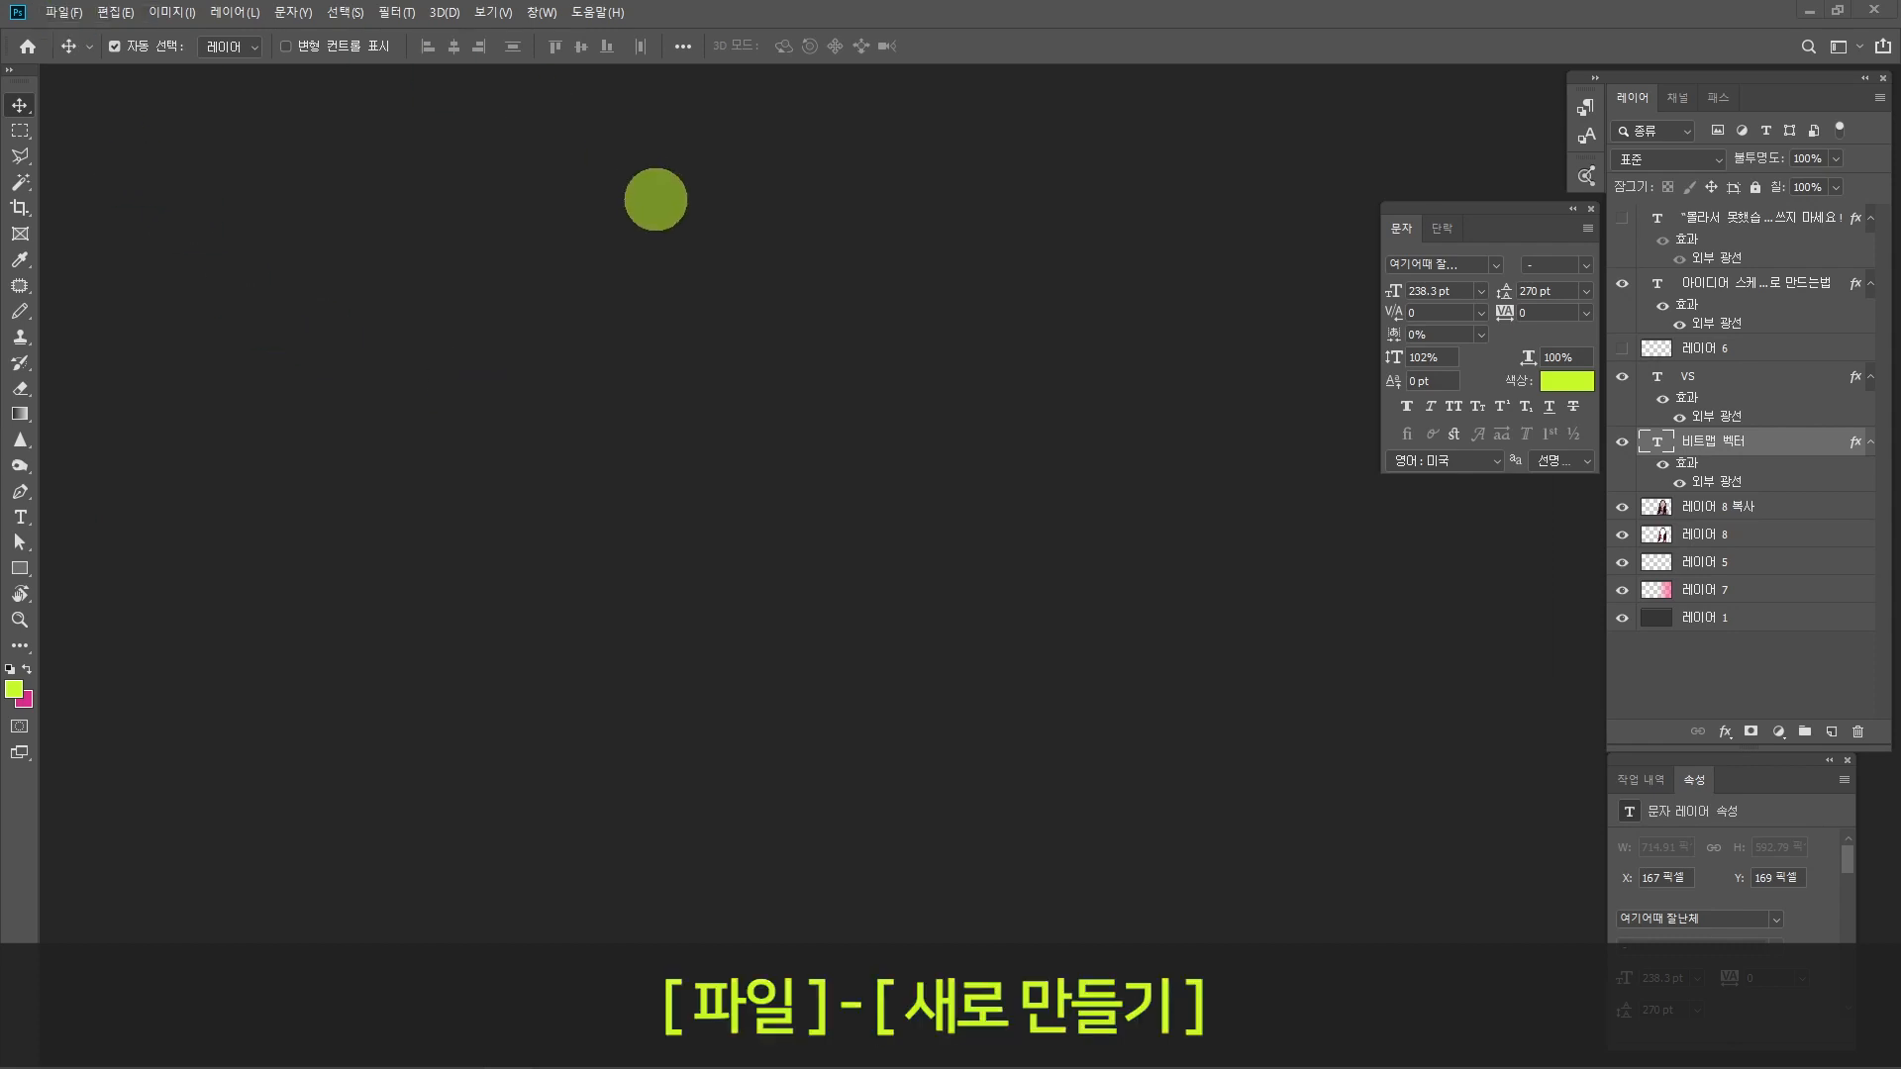
Step: Create a new document 1920 × 1080 pixels at 300 pixels/inch in RGB colour mode
click(64, 11)
click(83, 31)
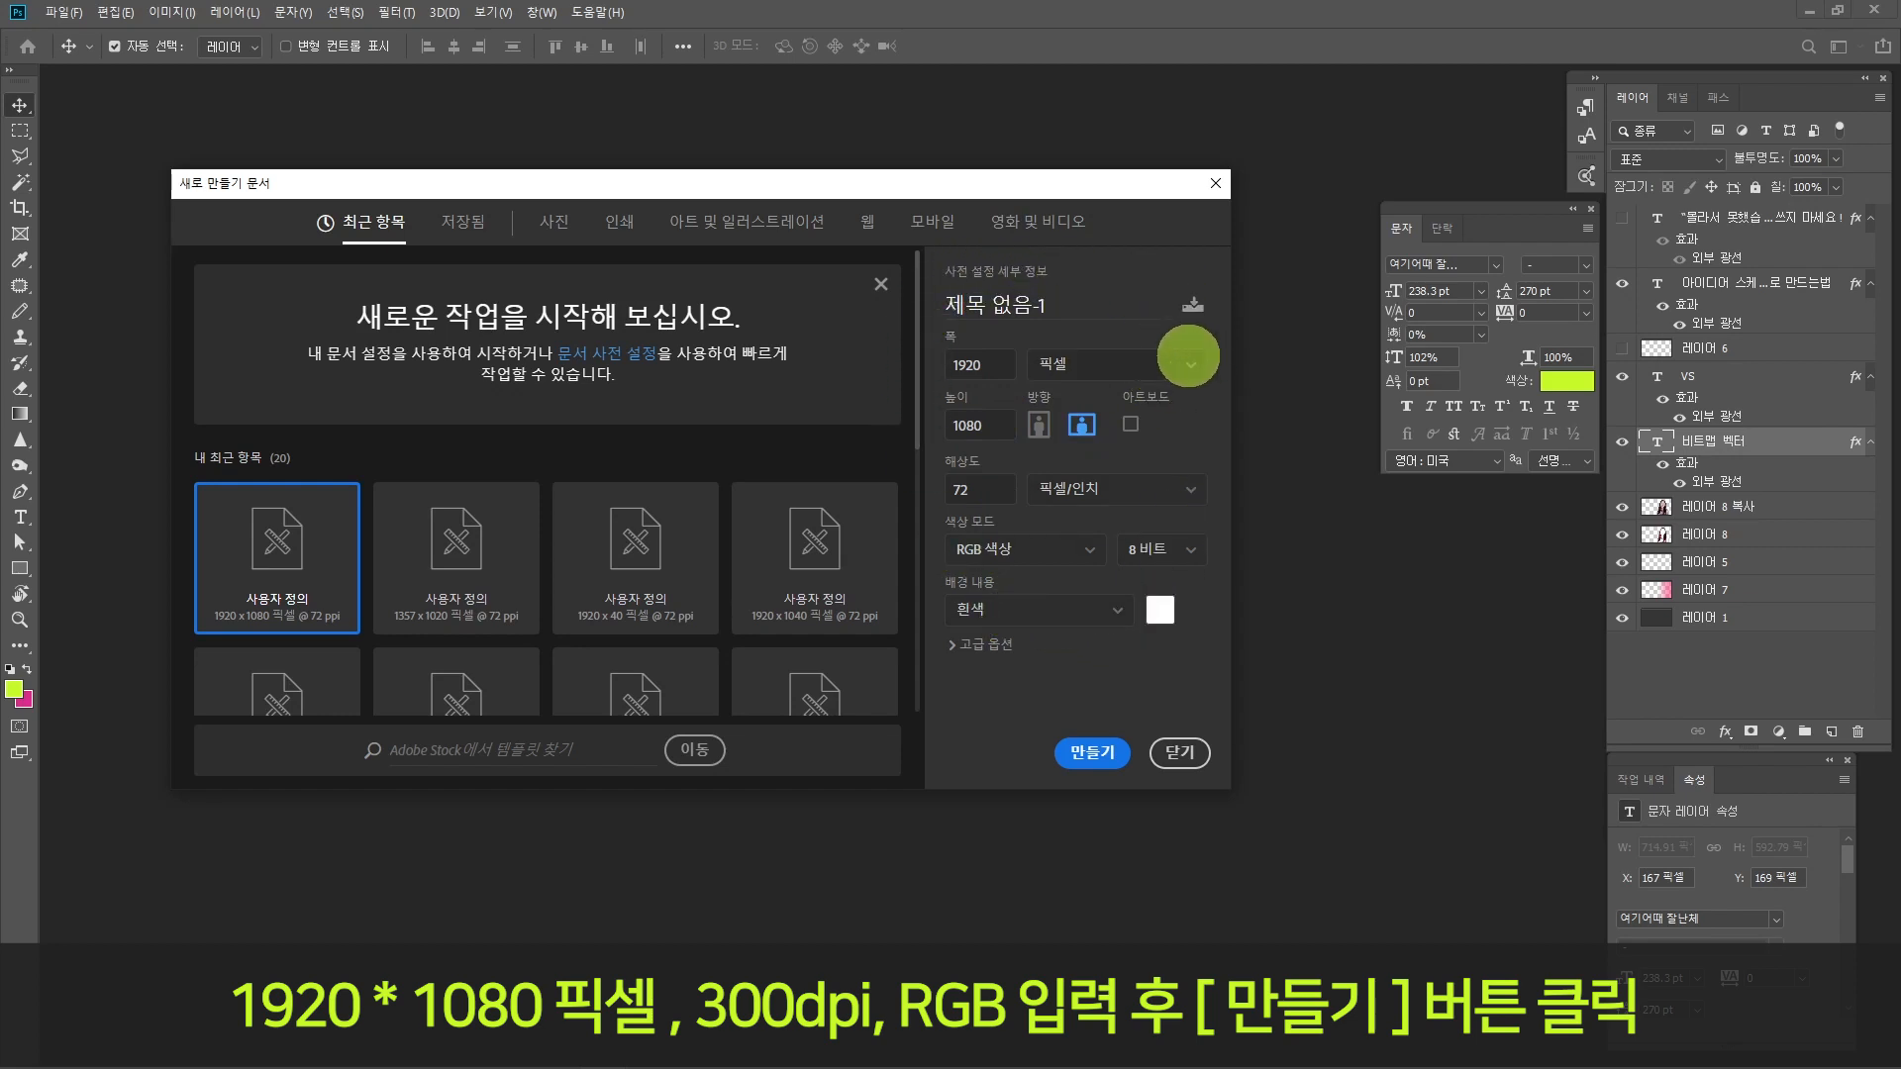
double_click(977, 364)
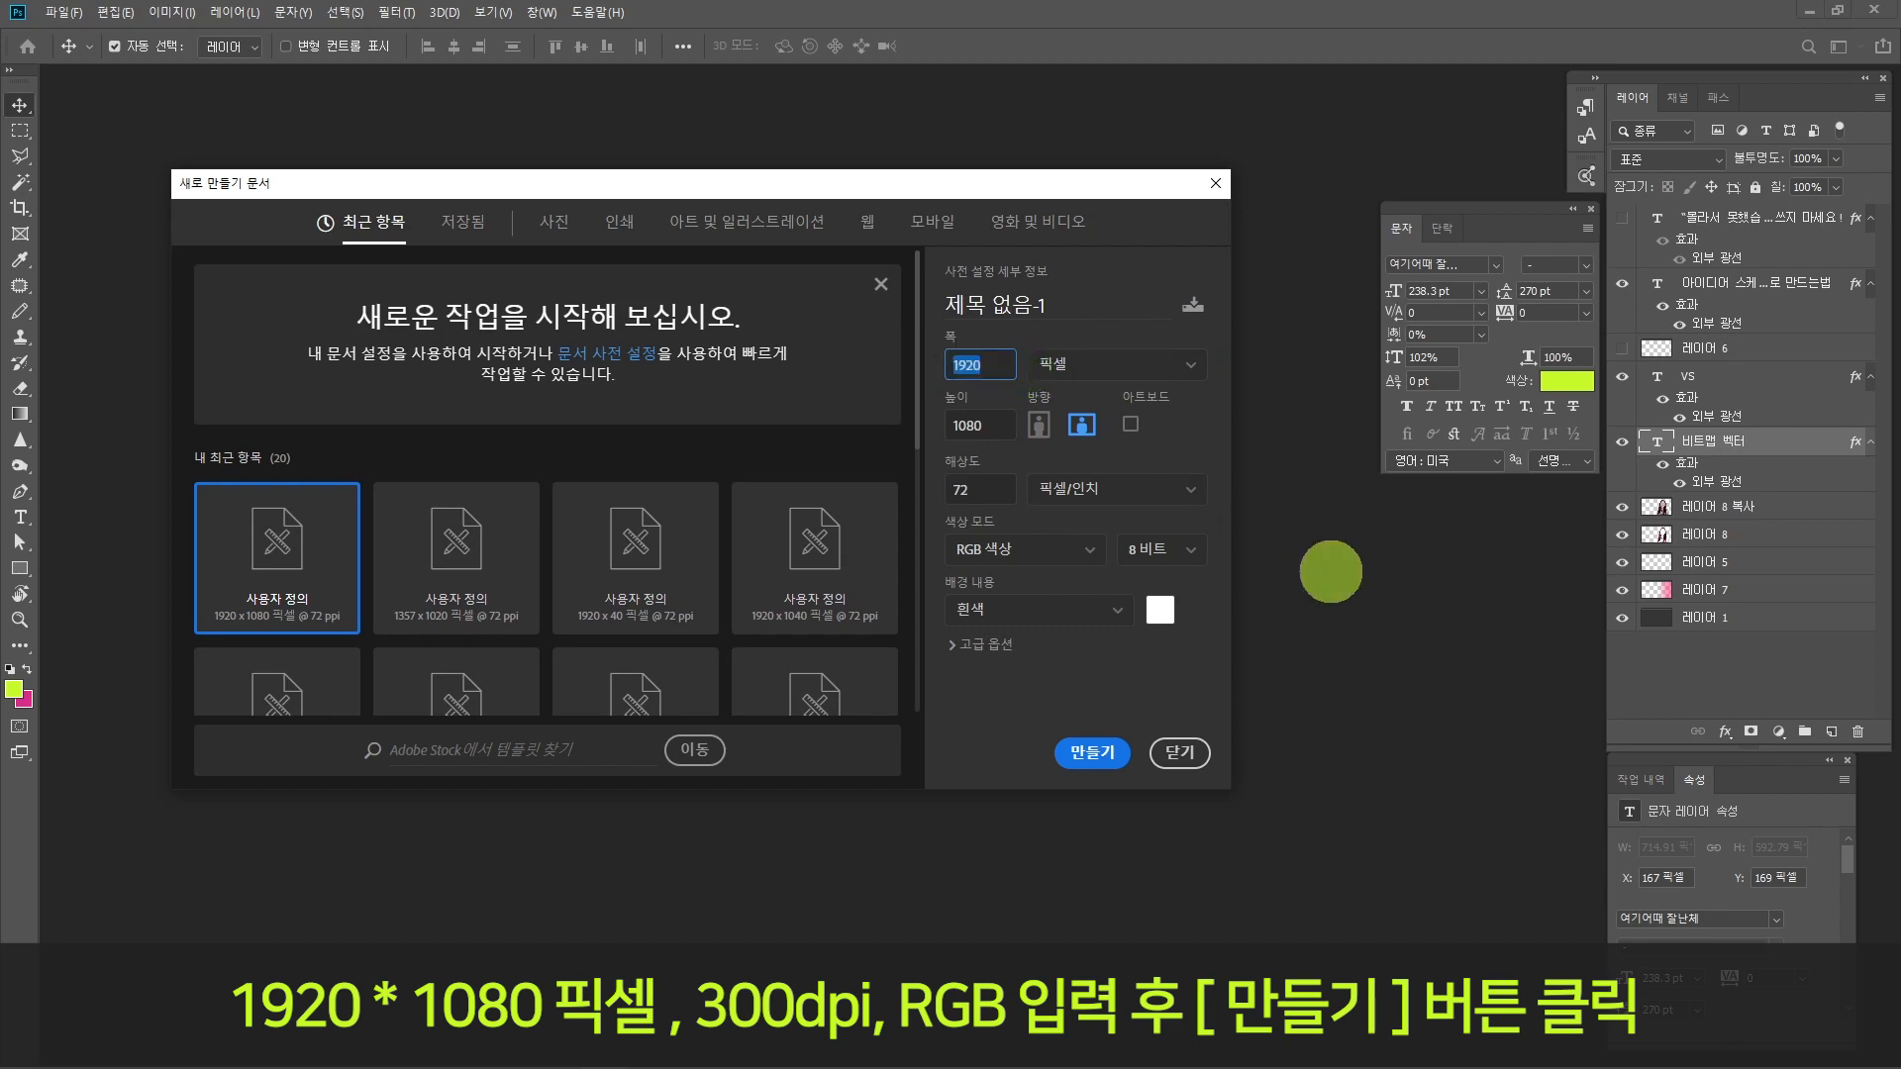
text(1920)
double_click(985, 424)
text(1080)
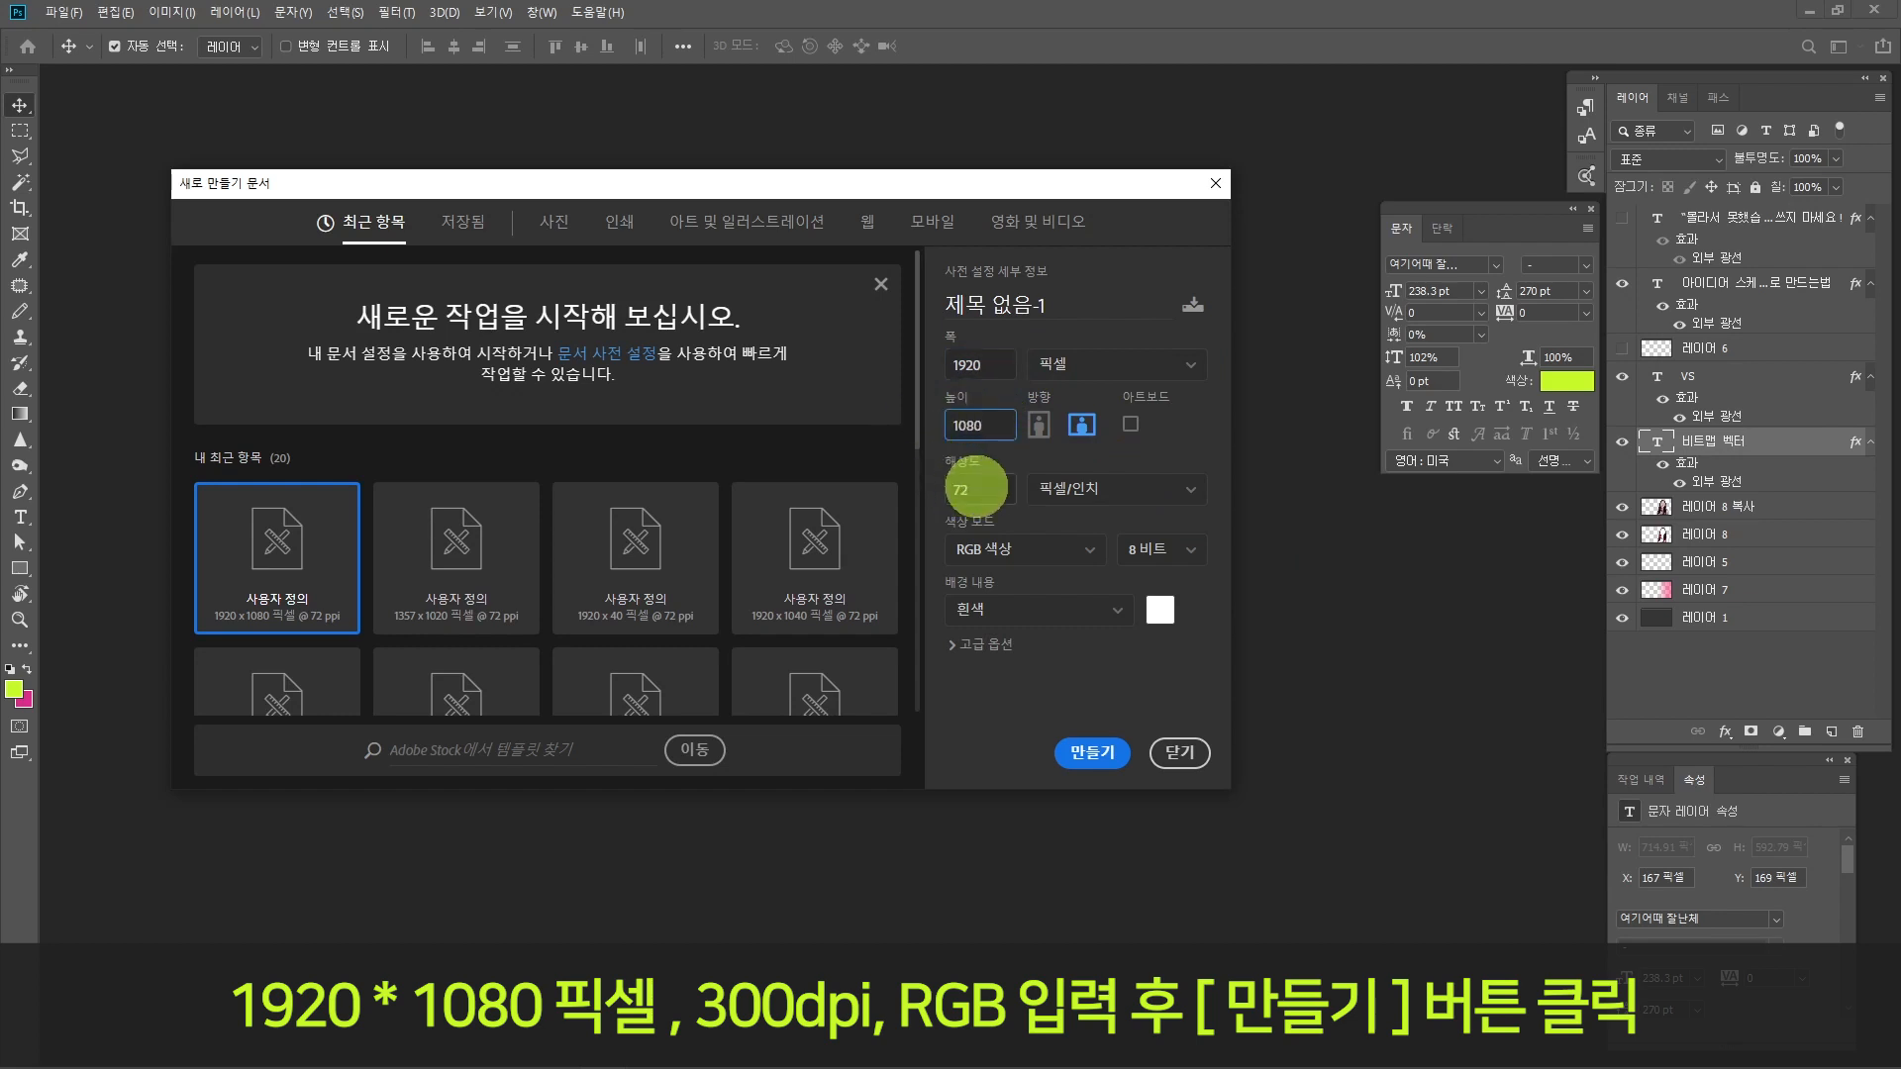
double_click(974, 488)
text(300)
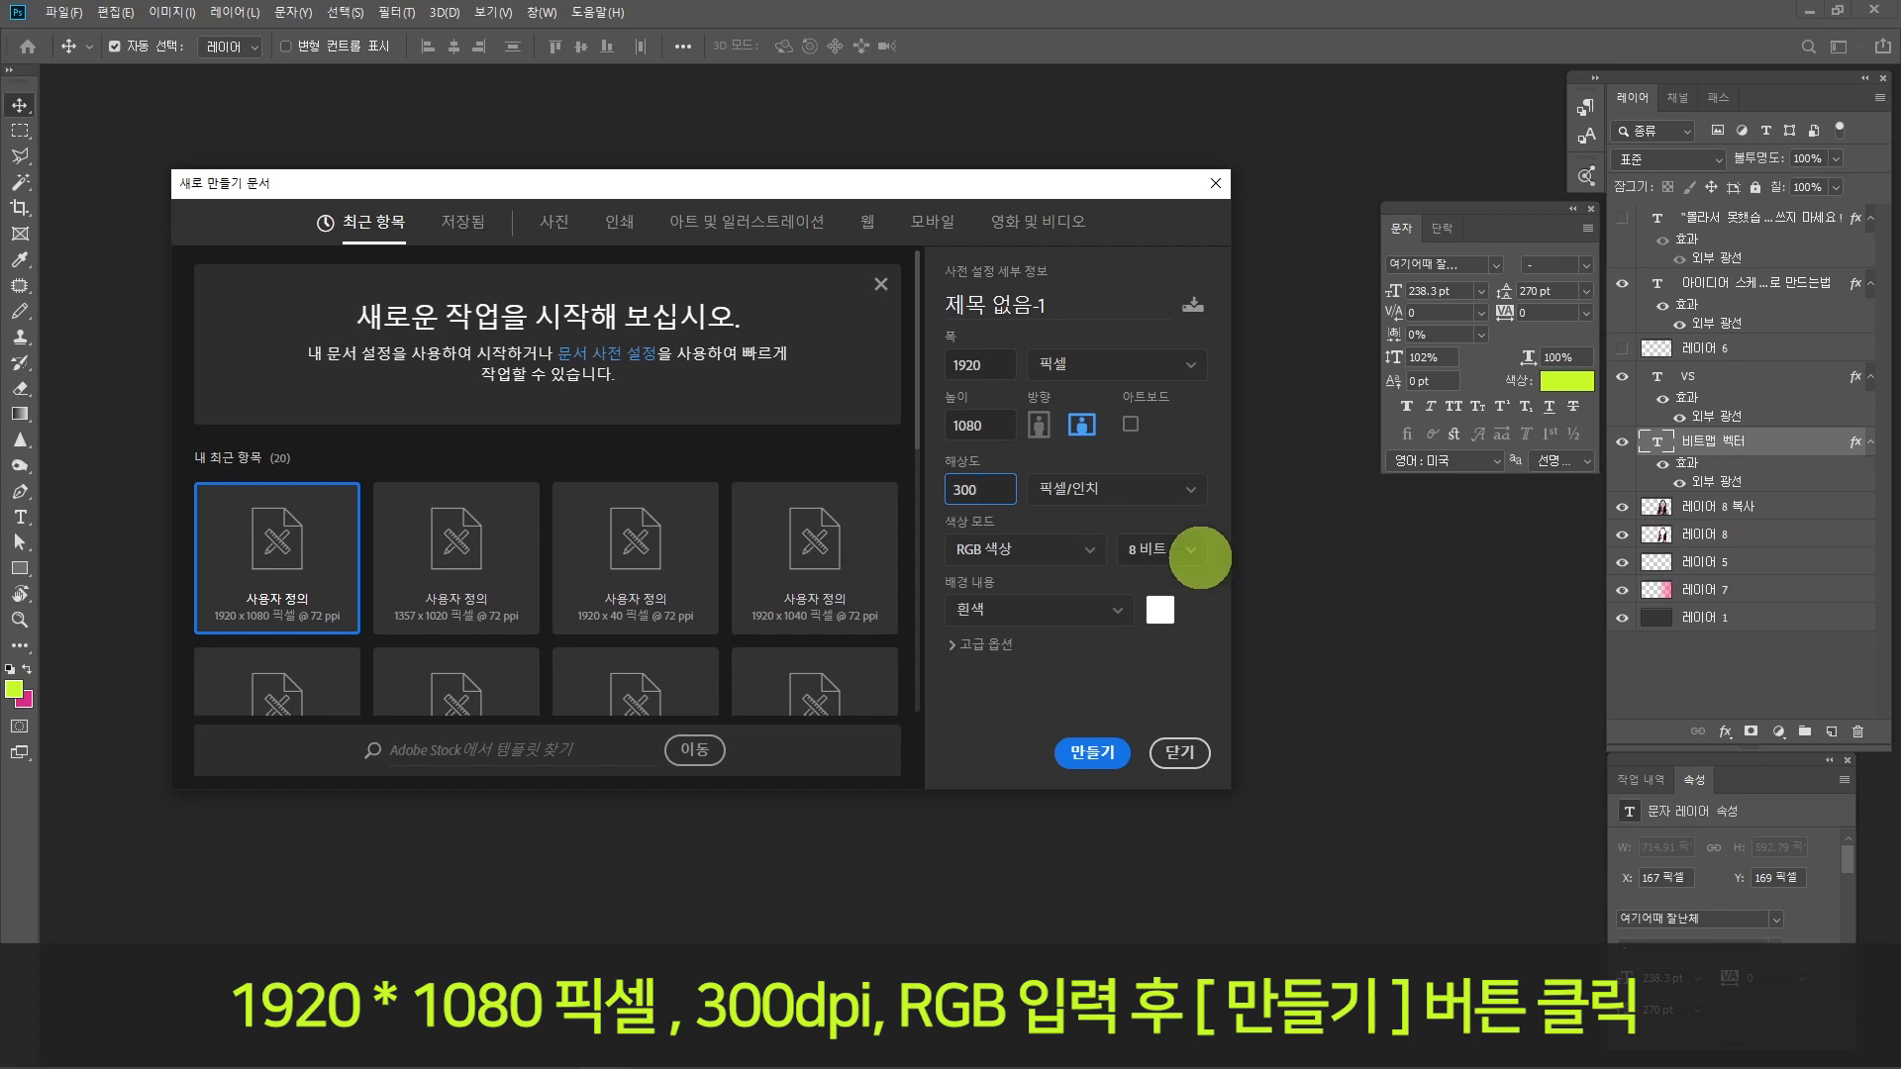
click(1089, 549)
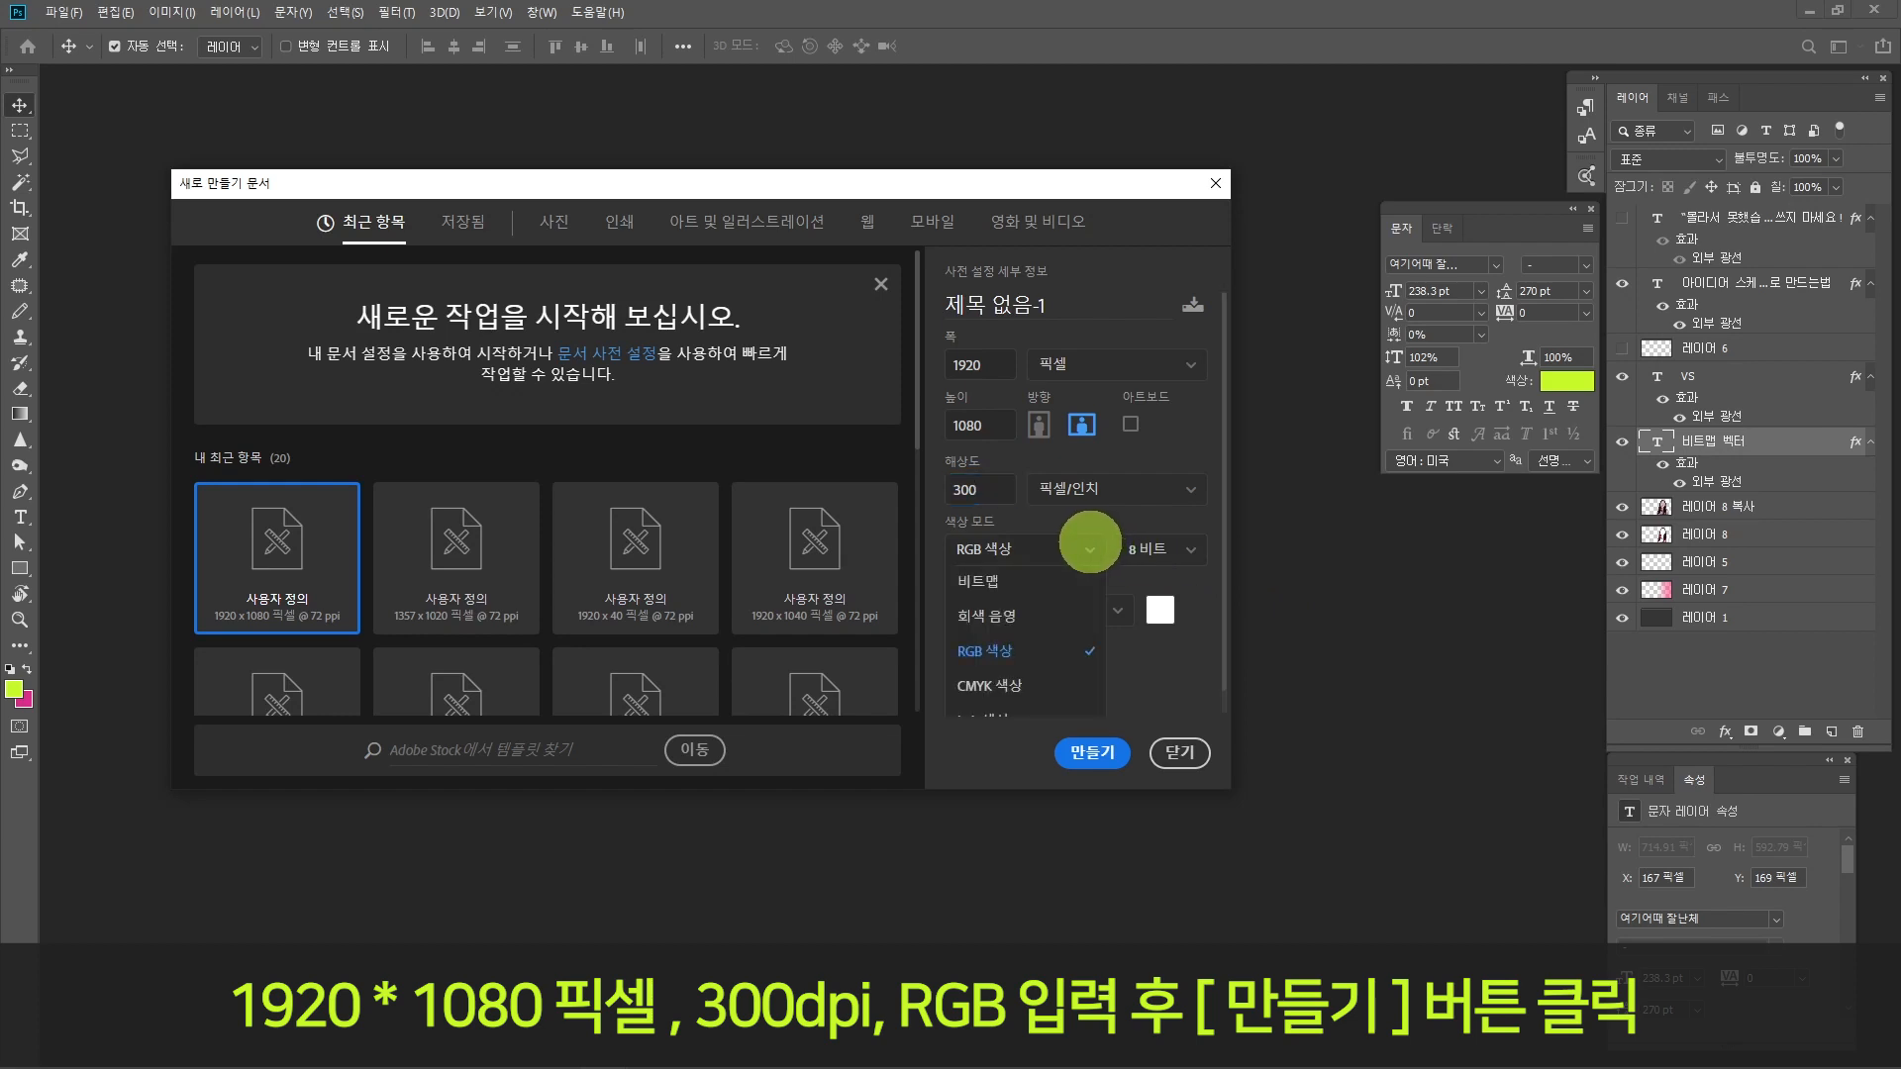
click(1027, 650)
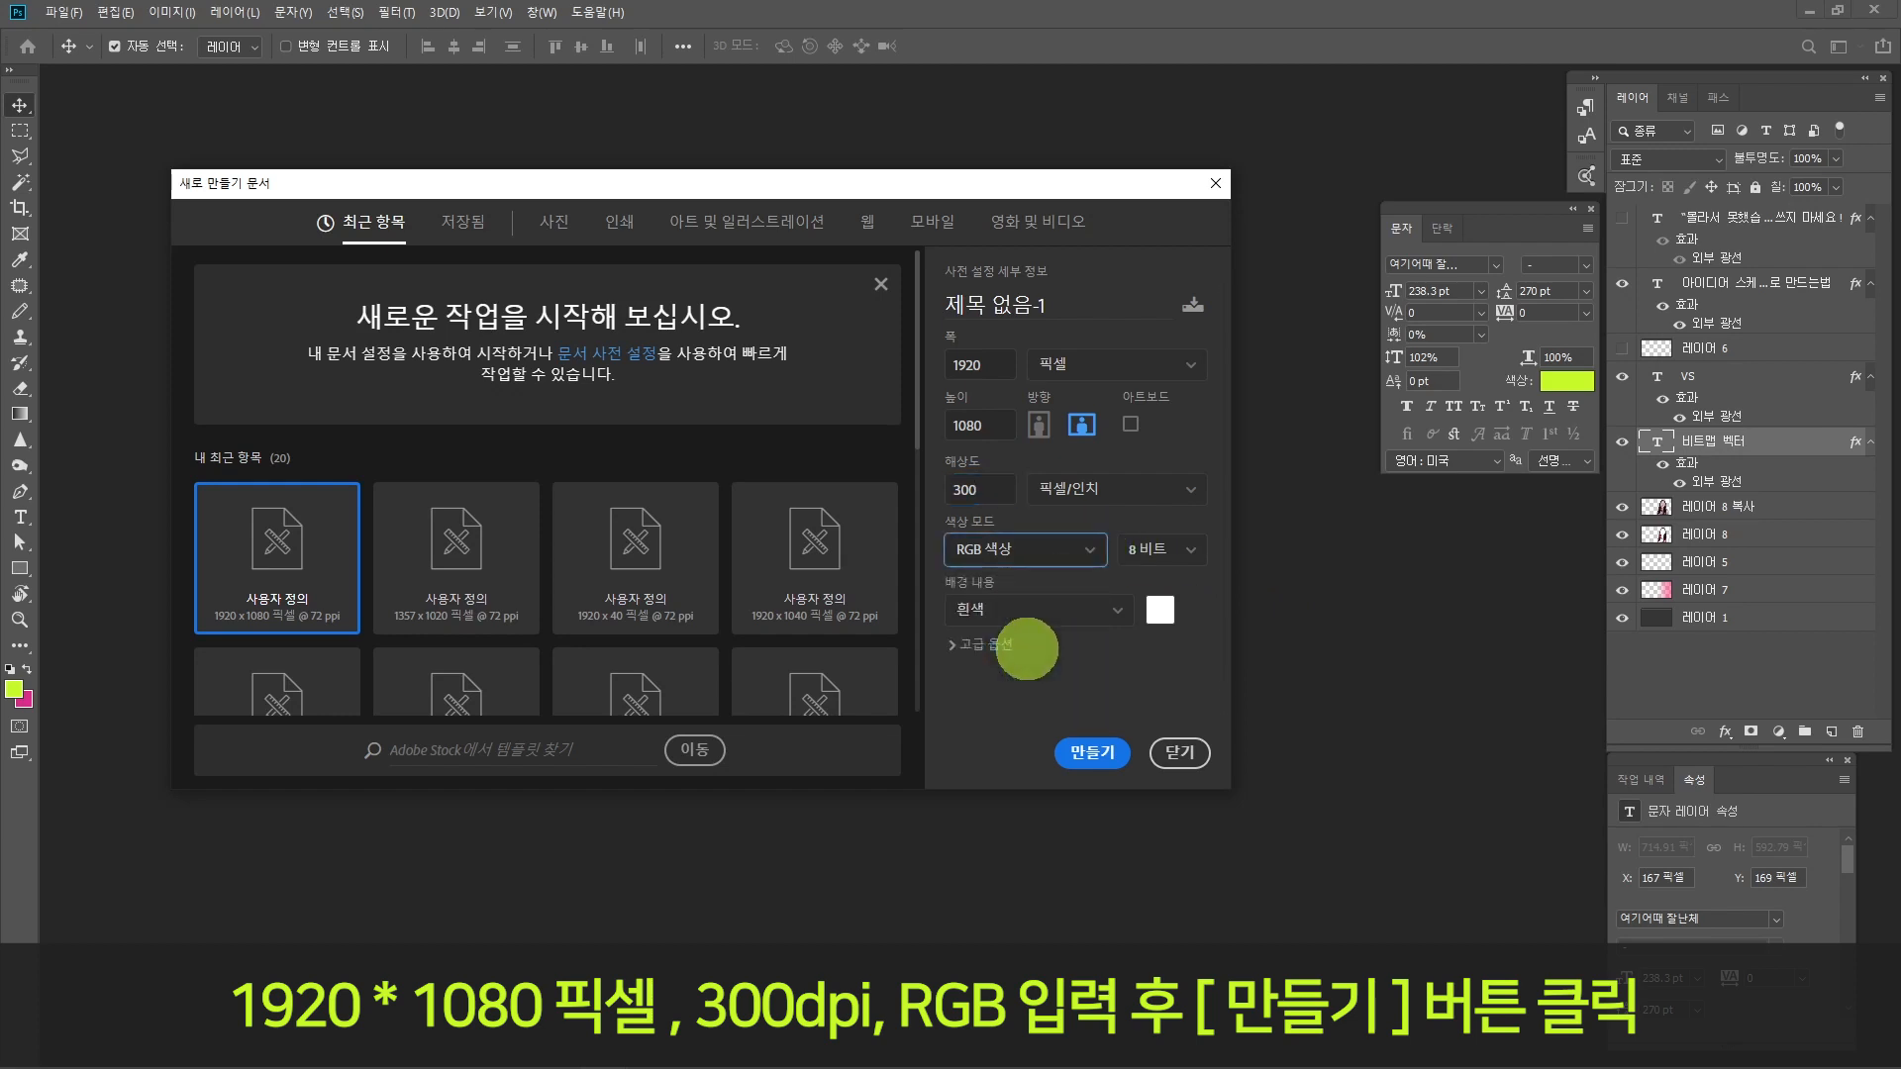
click(1092, 751)
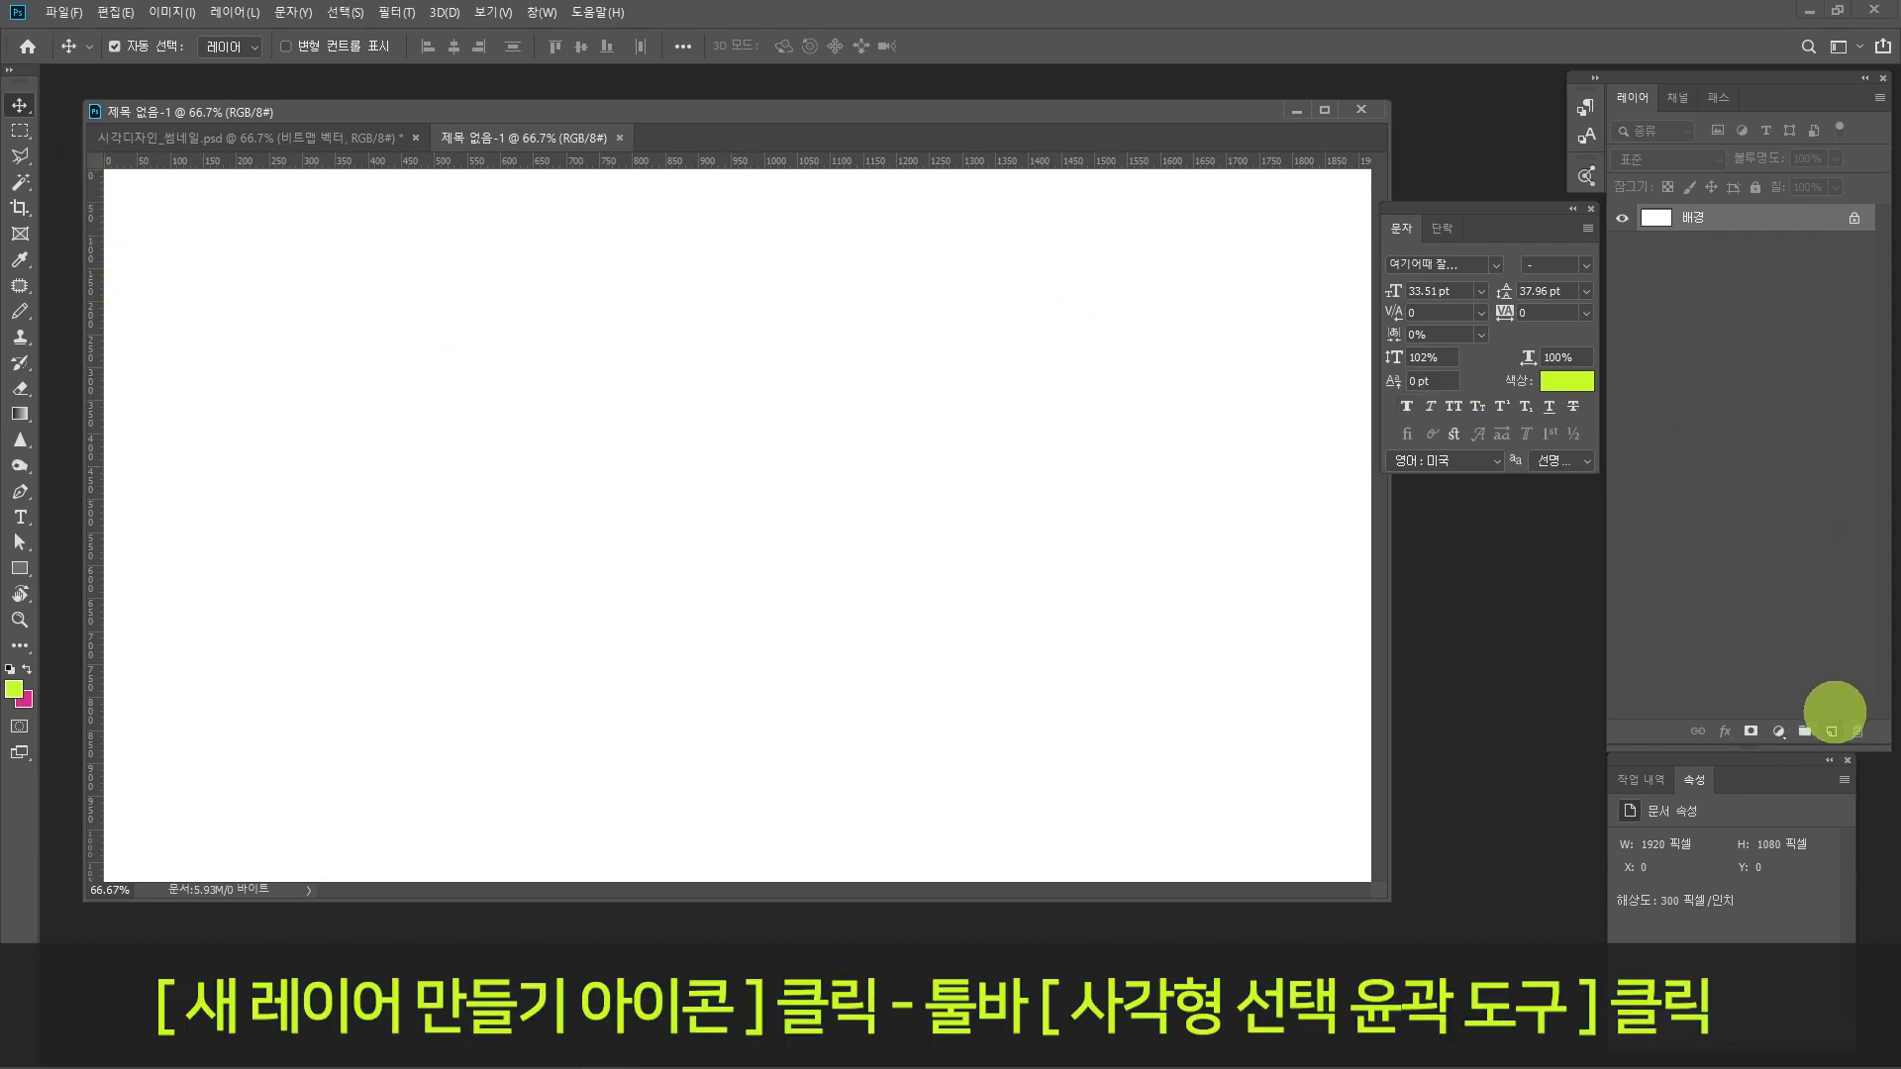
Step: Add a new layer and draw a rectangular marquee selection about 1.56 × 1.04 inches near the canvas's upper-left corner
click(1831, 731)
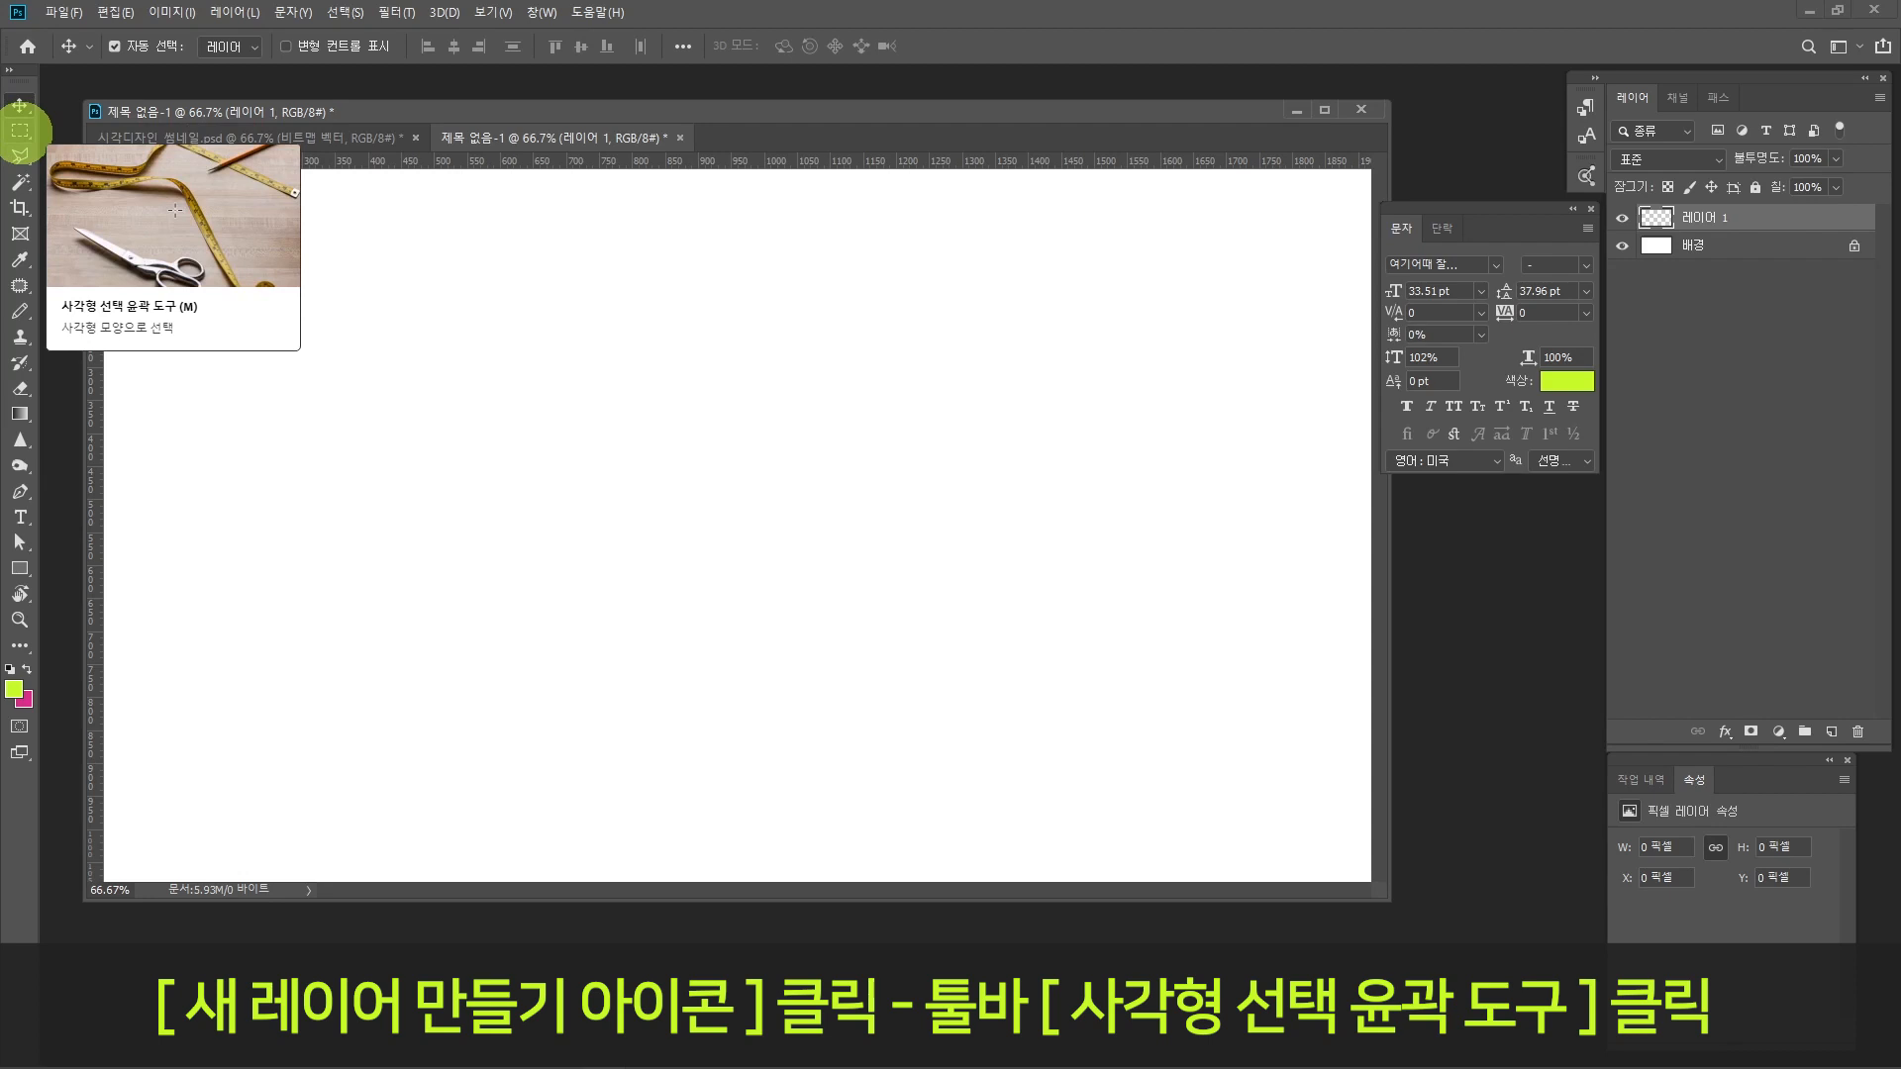
click(19, 130)
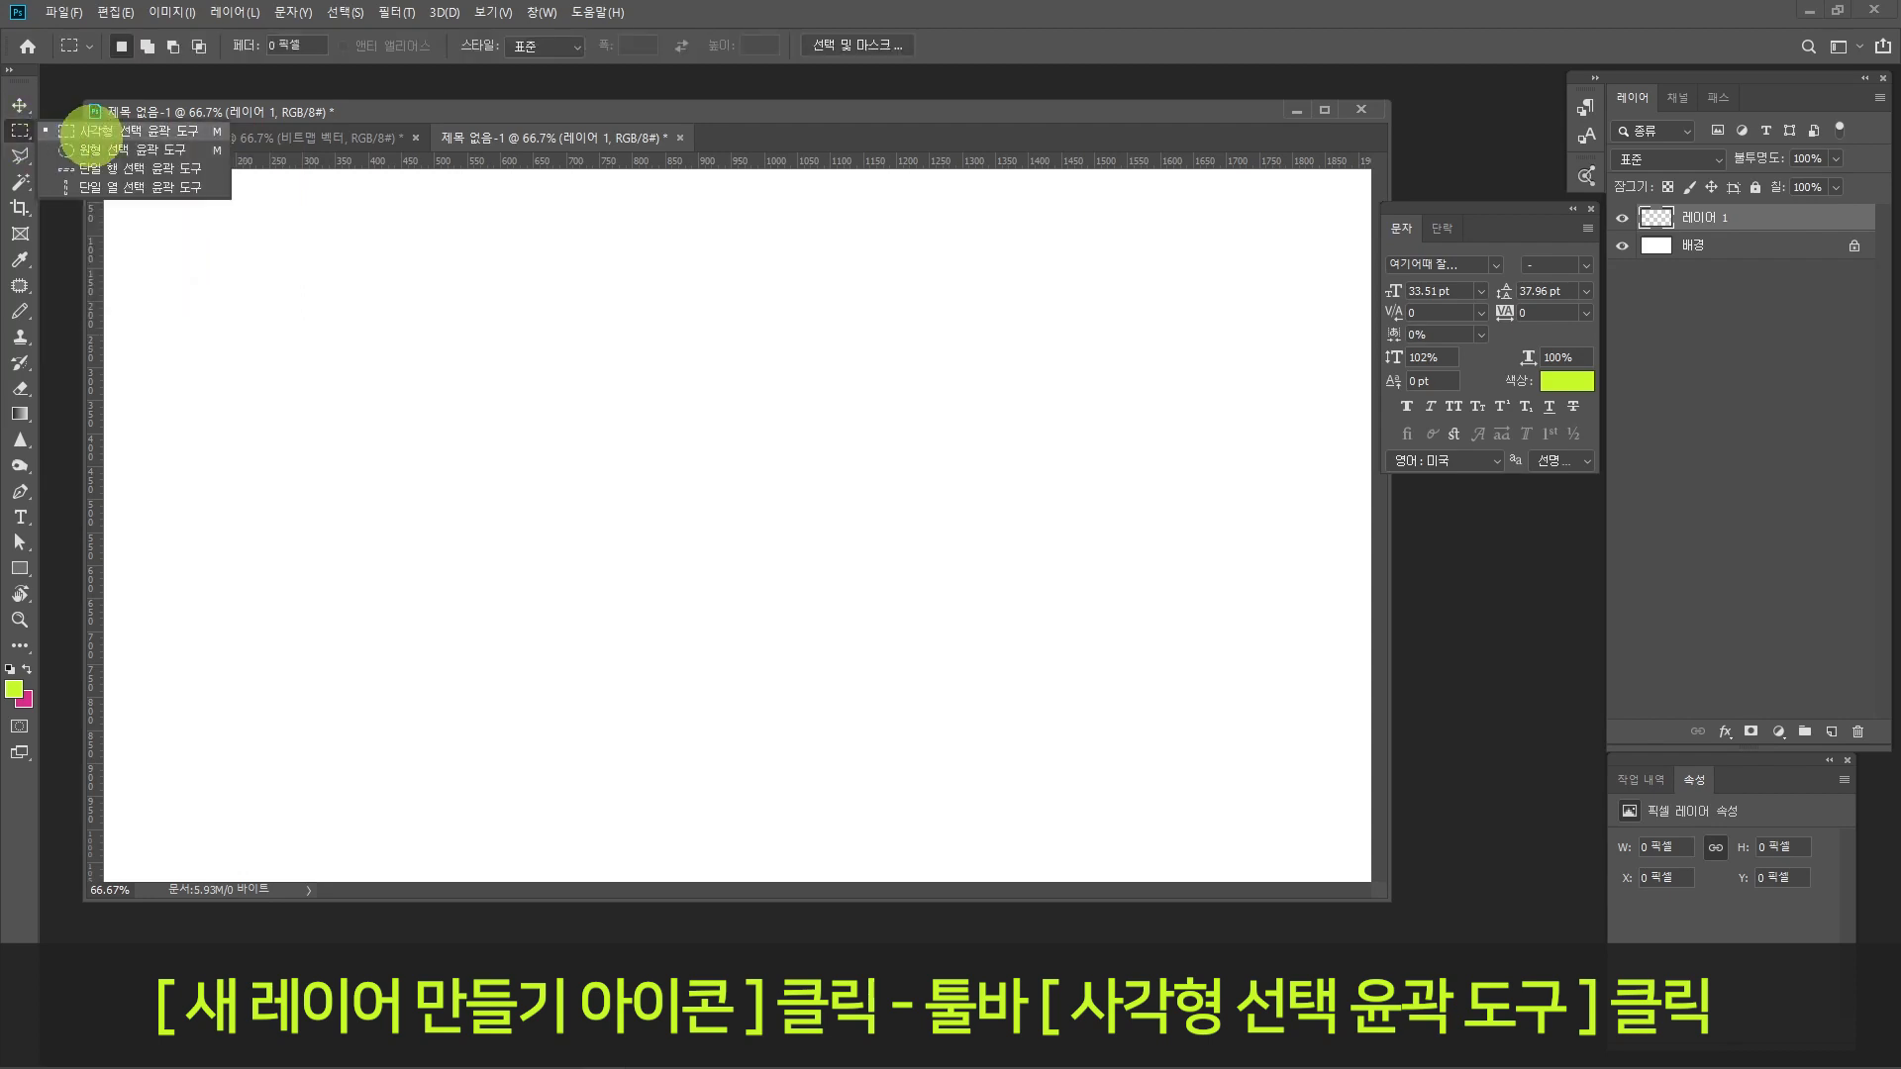
click(89, 130)
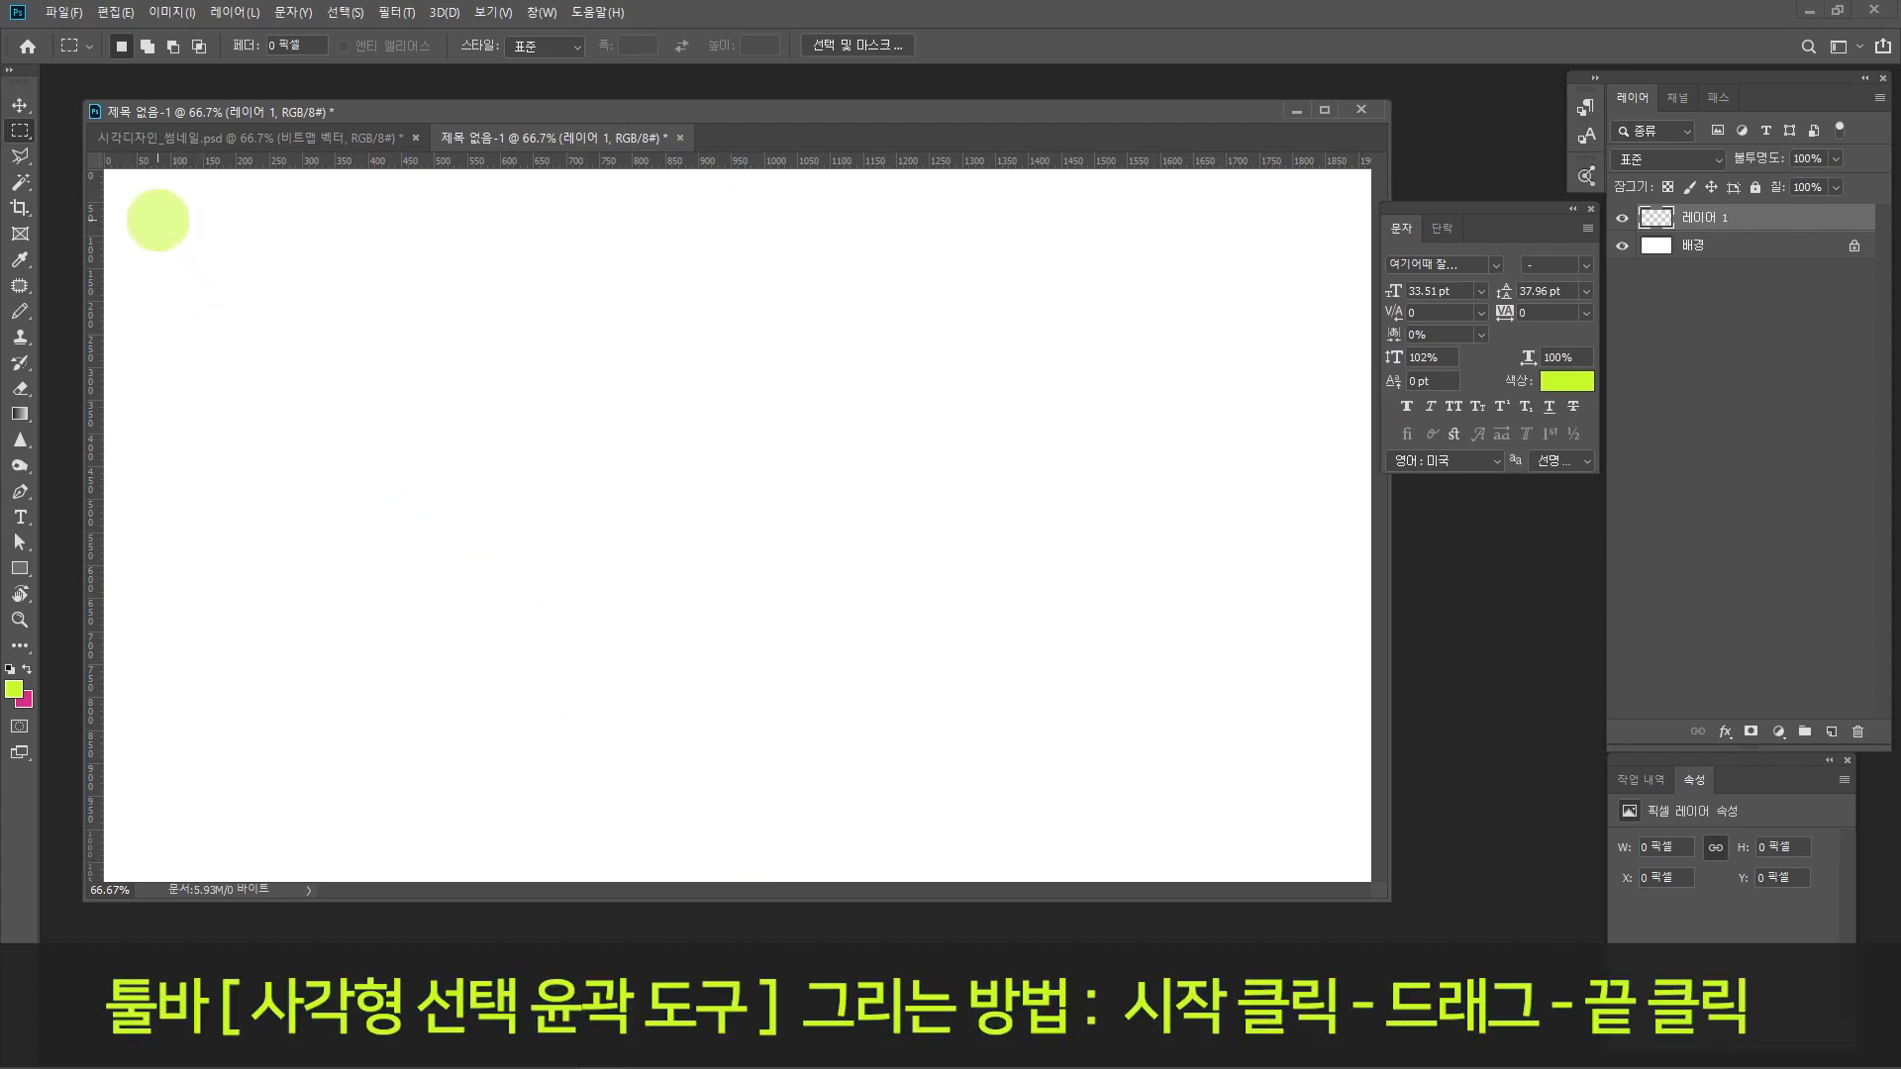
drag(160, 220, 458, 412)
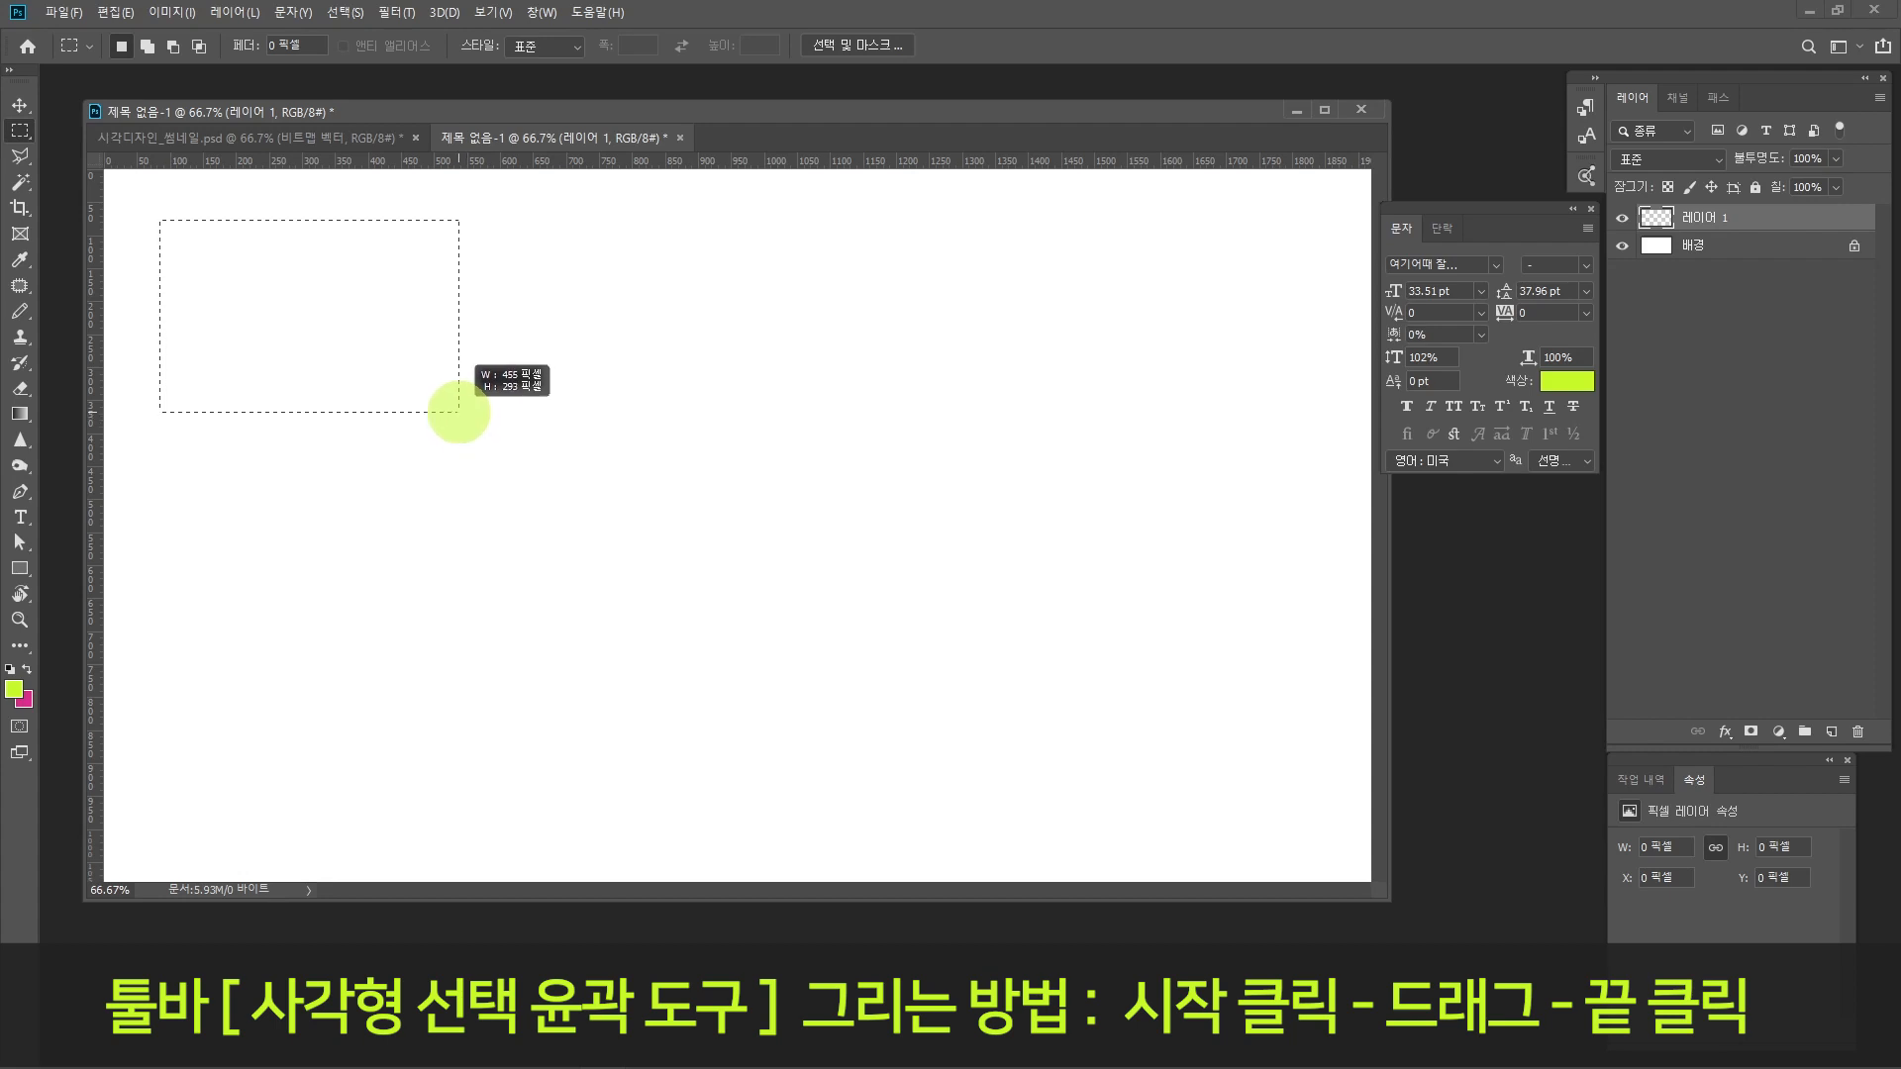
drag(459, 412, 466, 426)
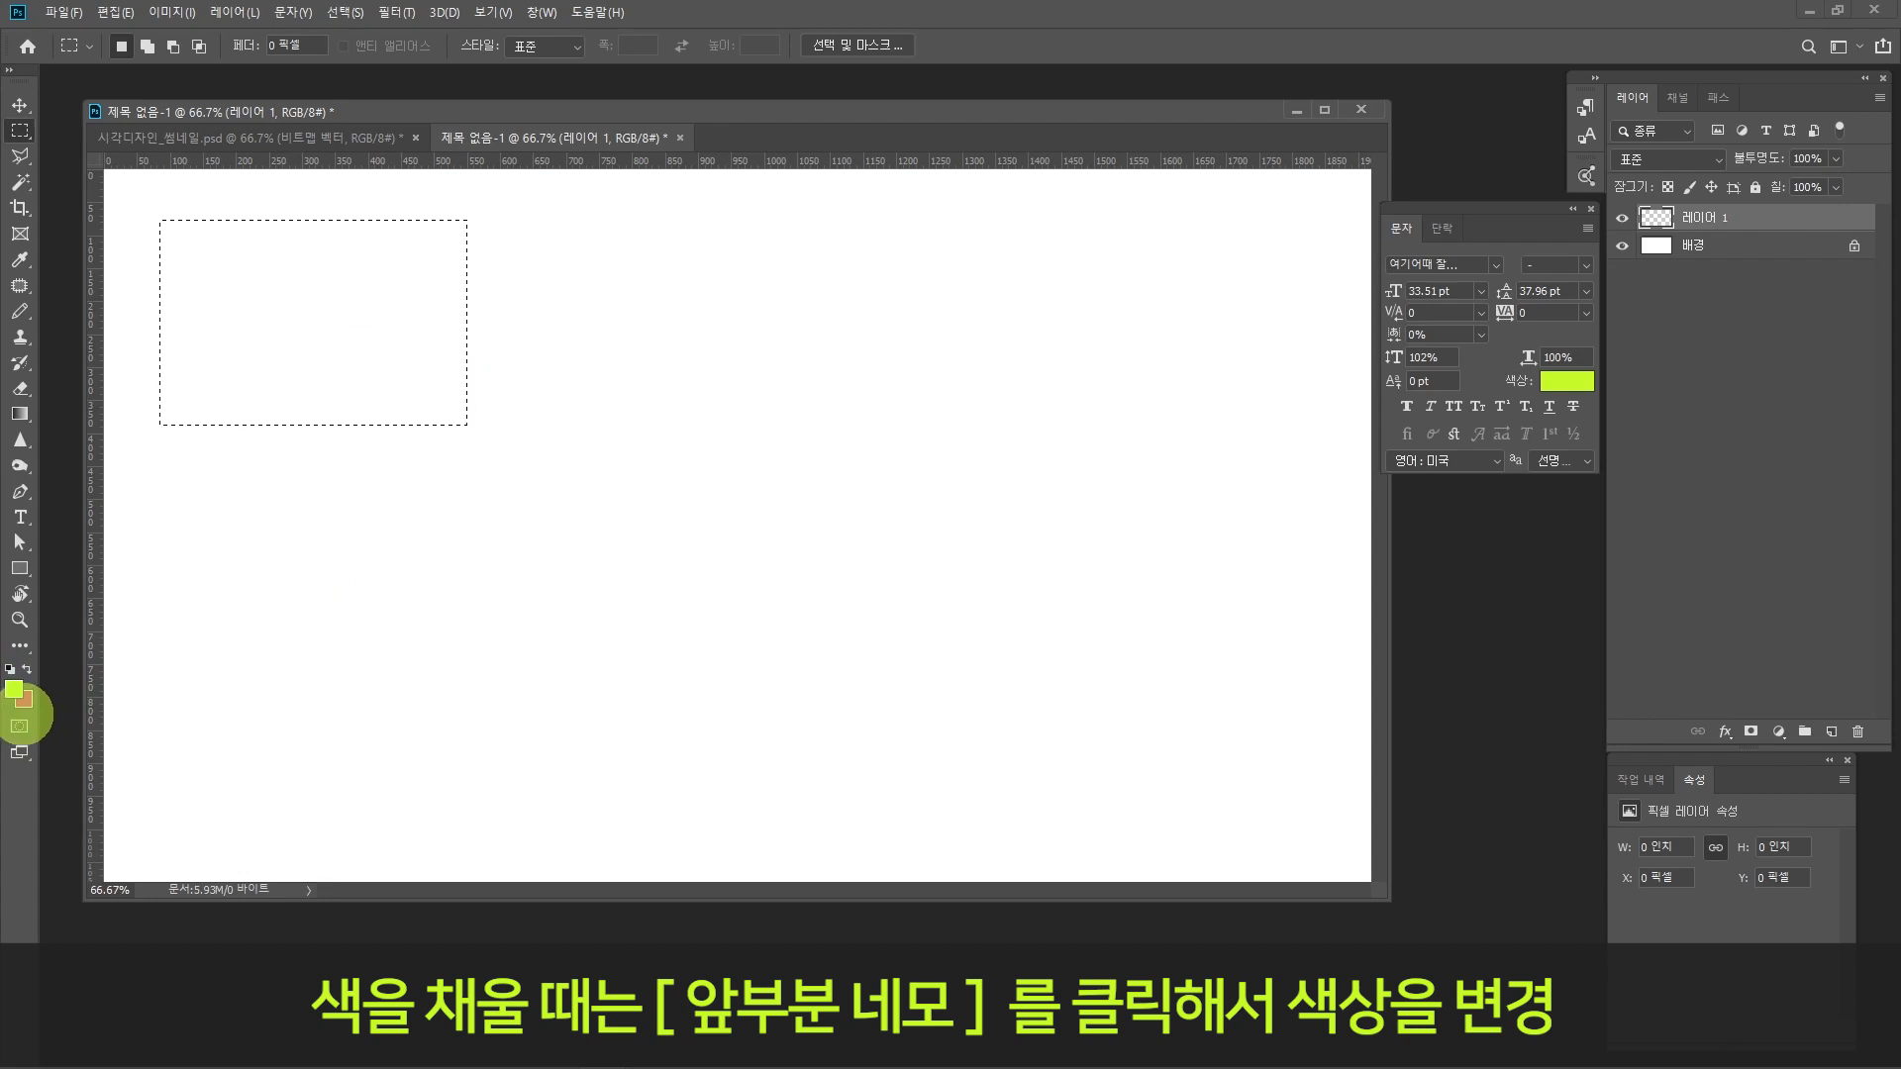
Step: Set the foreground colour to light grey d8d8d8
click(14, 690)
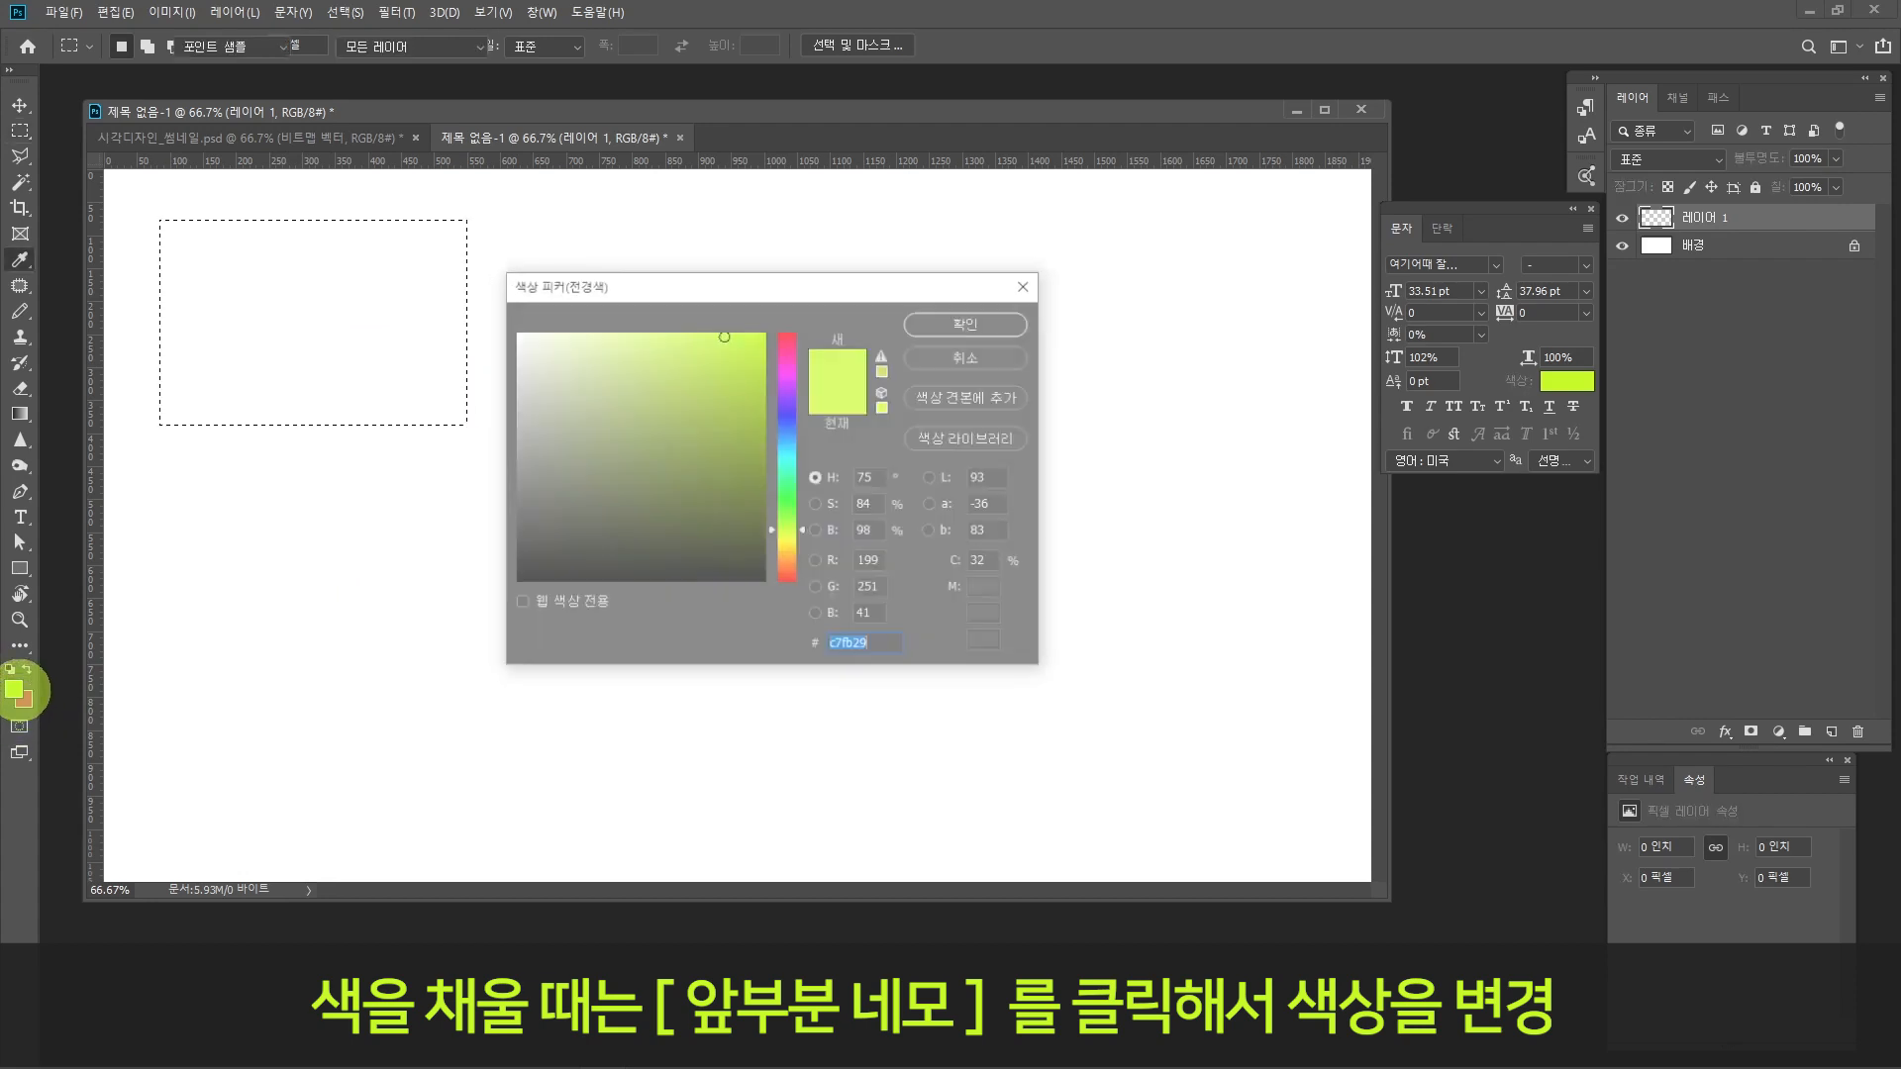
click(514, 359)
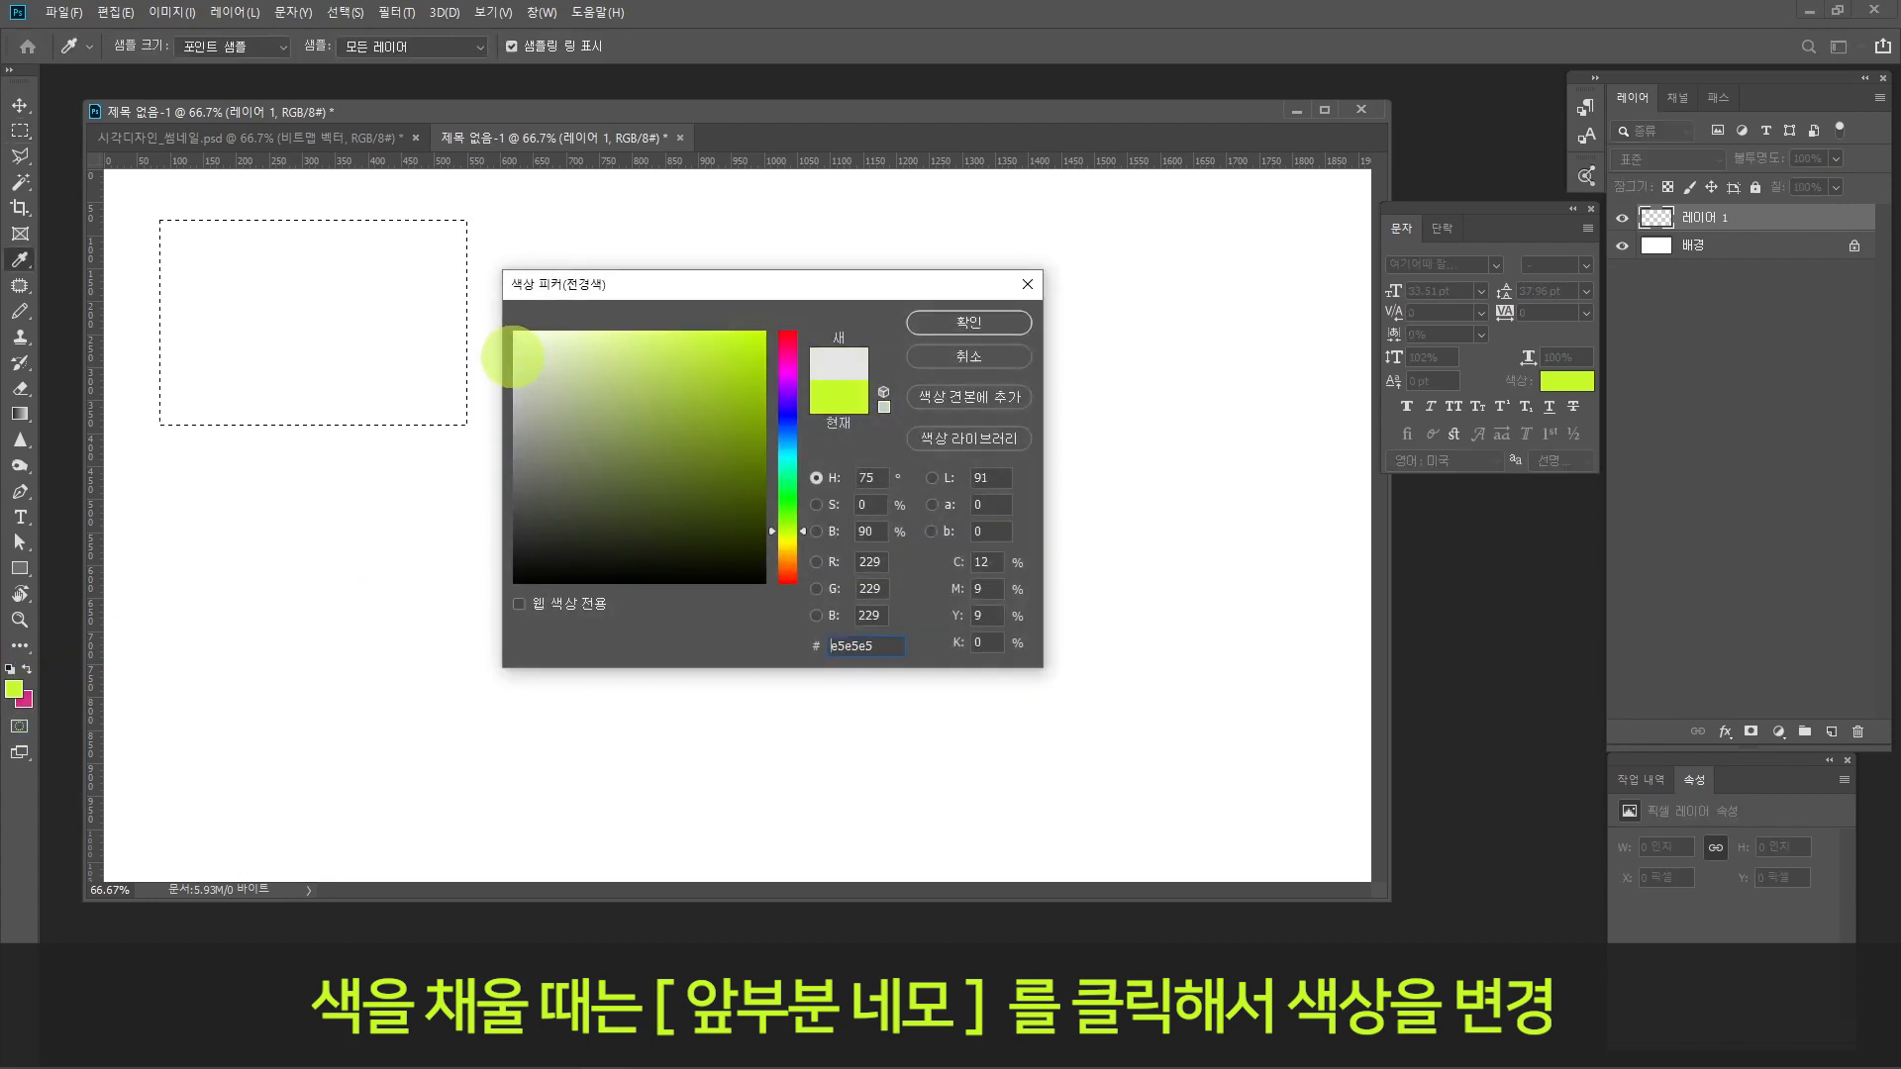
drag(515, 362, 515, 372)
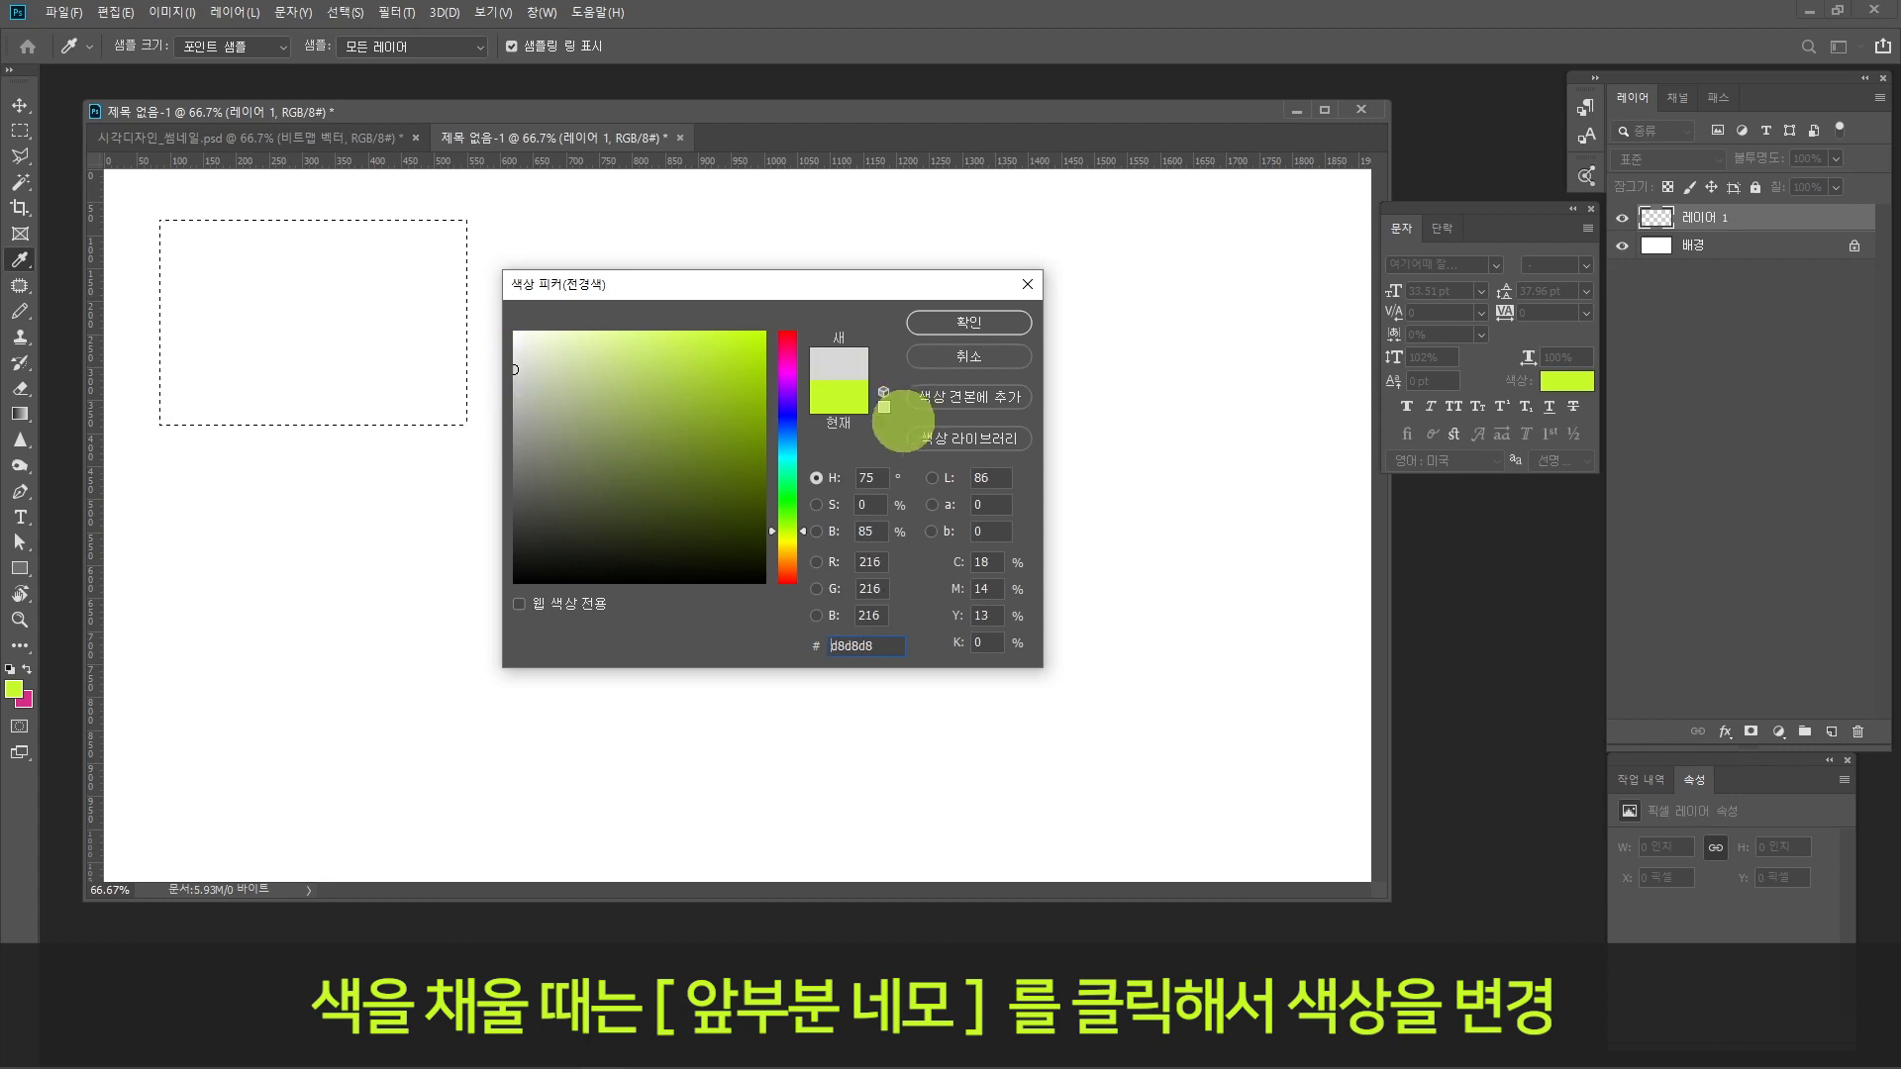
click(973, 324)
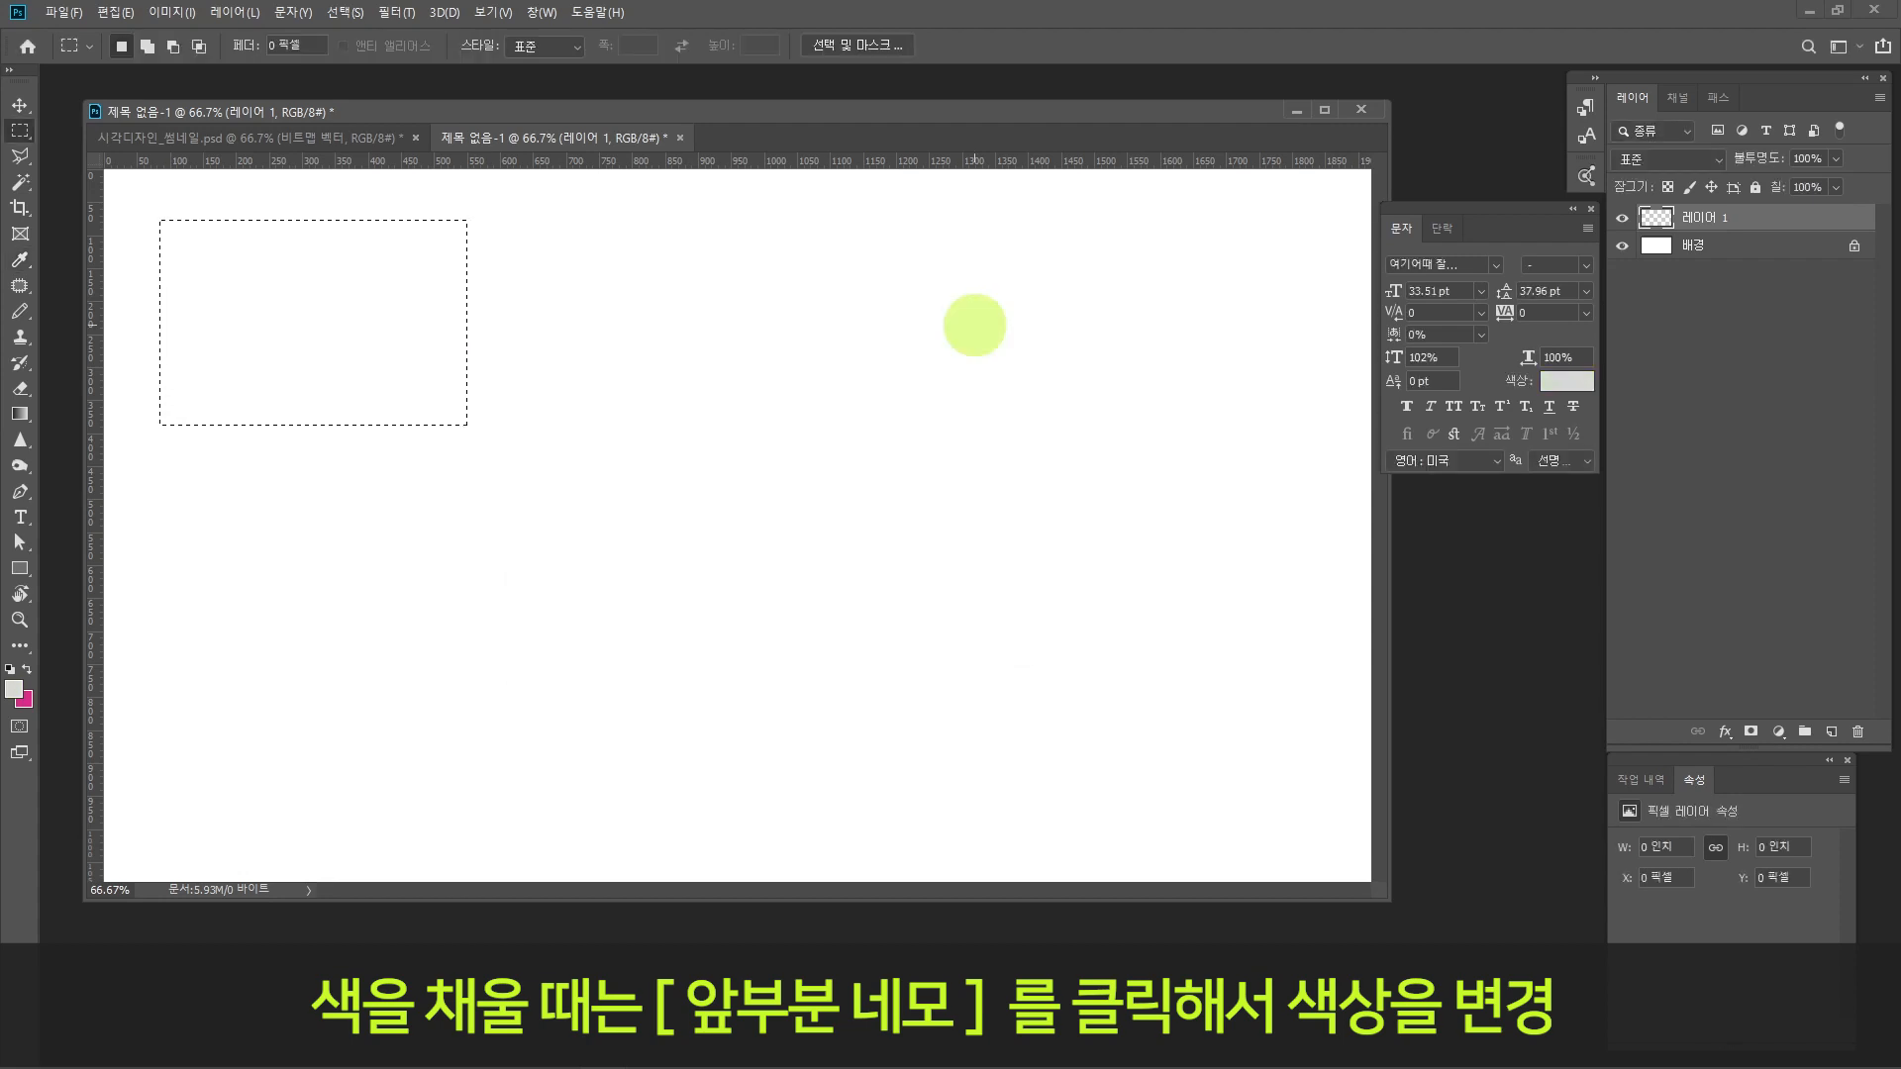
Step: Fill the rectangular selection with the light grey foreground colour and deselect it
key(alt+Delete)
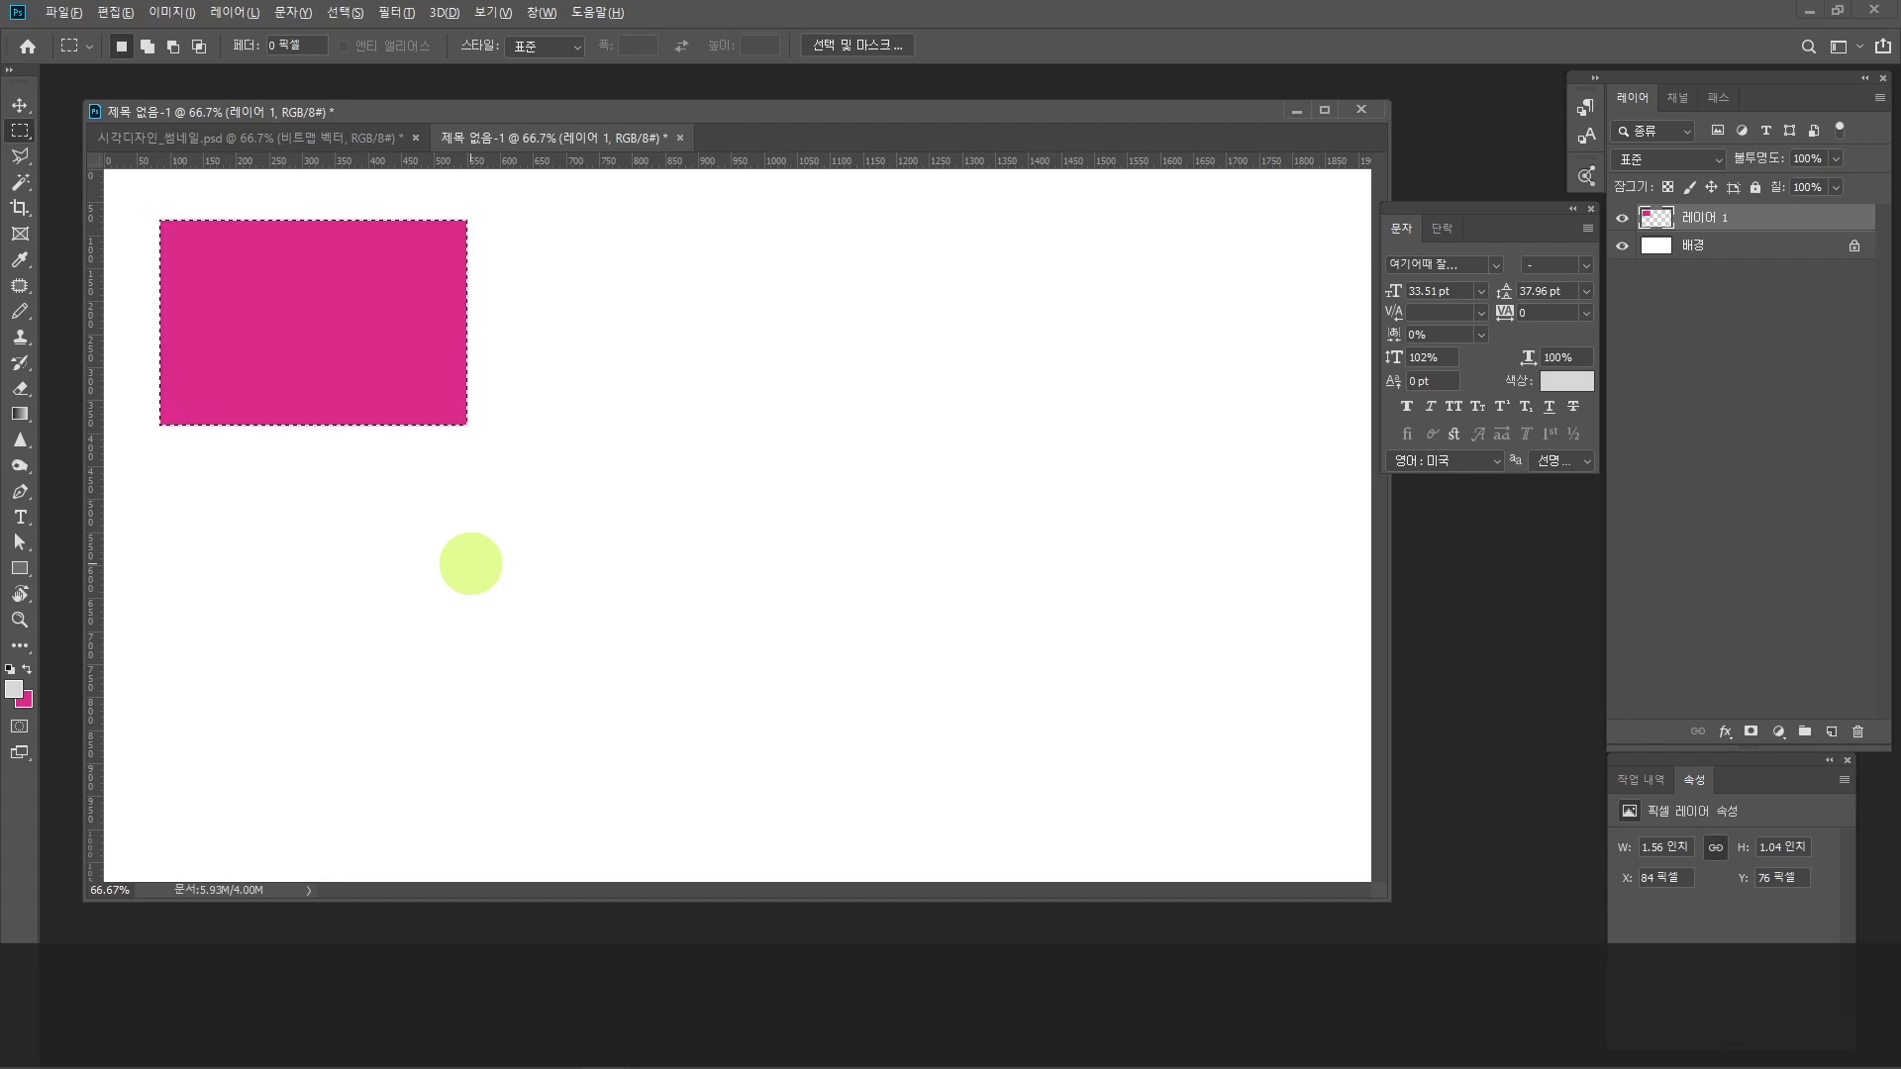
key(alt+Delete)
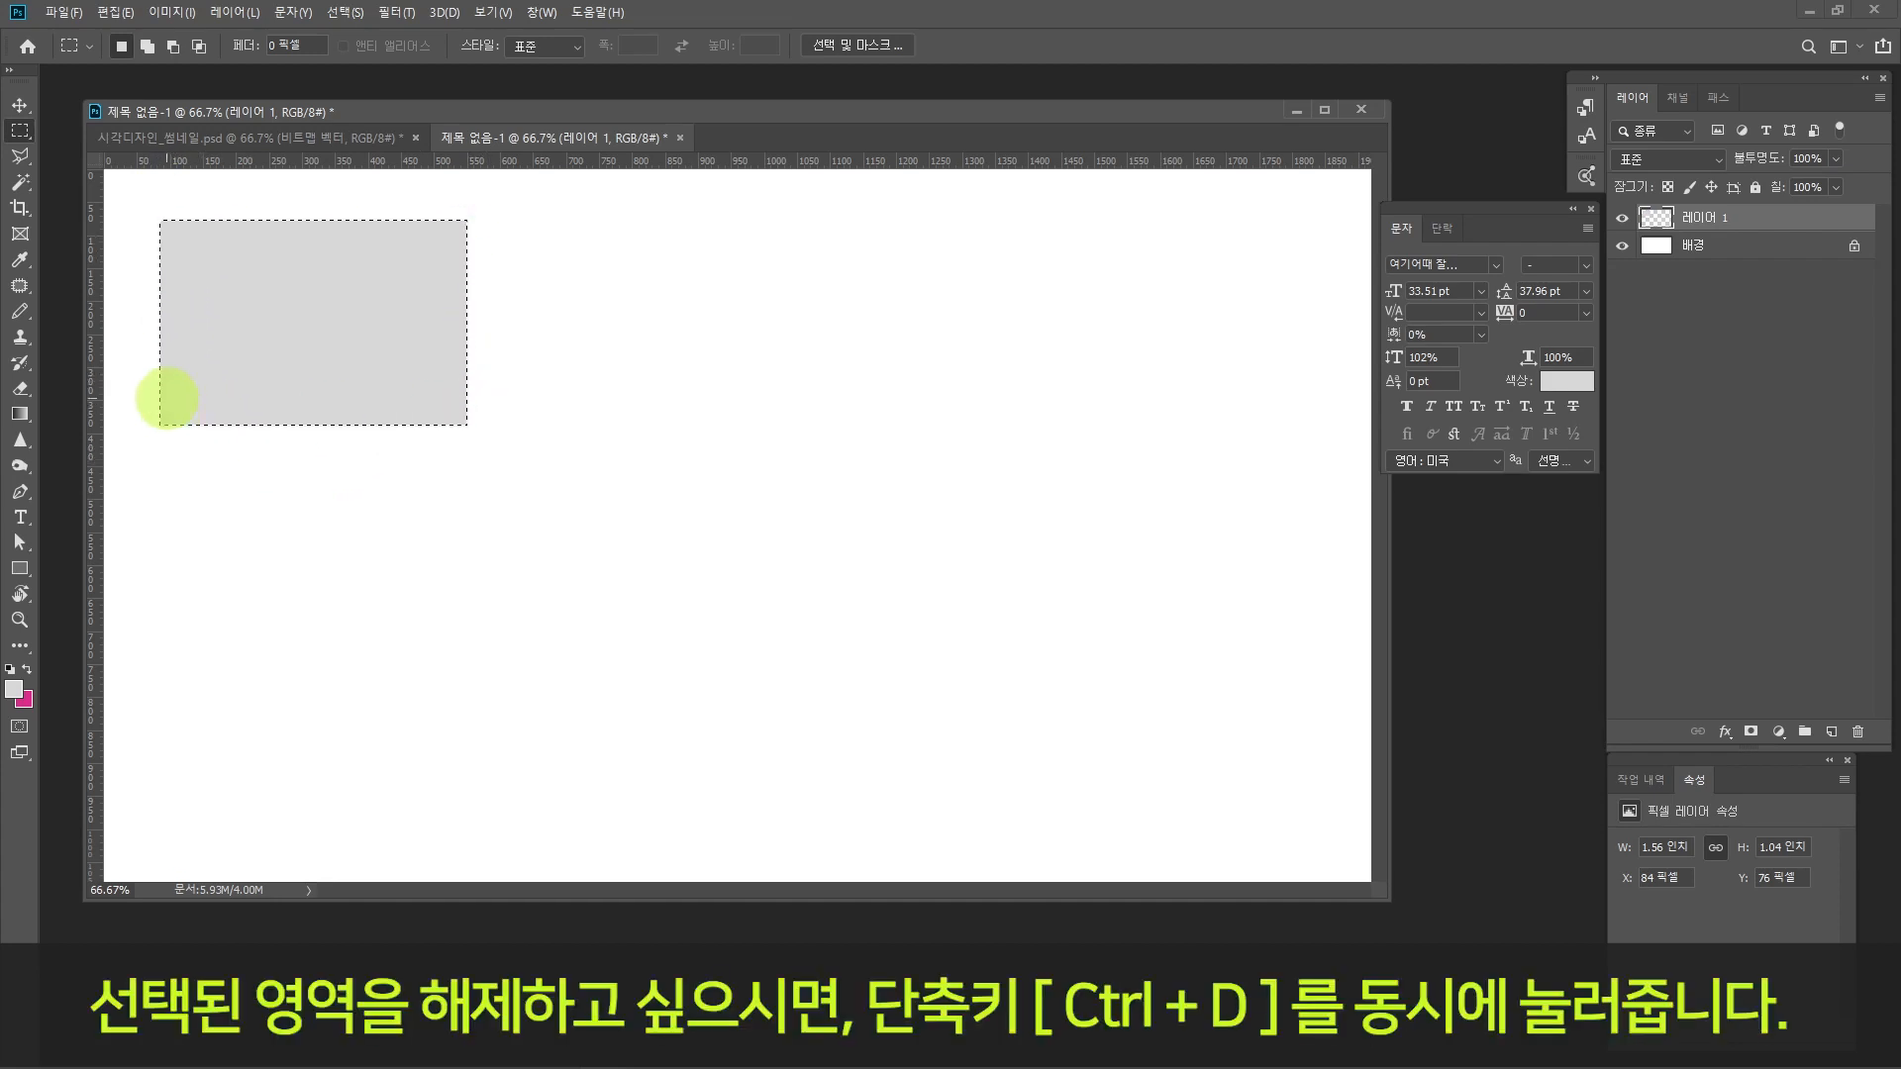
key(ctrl+d)
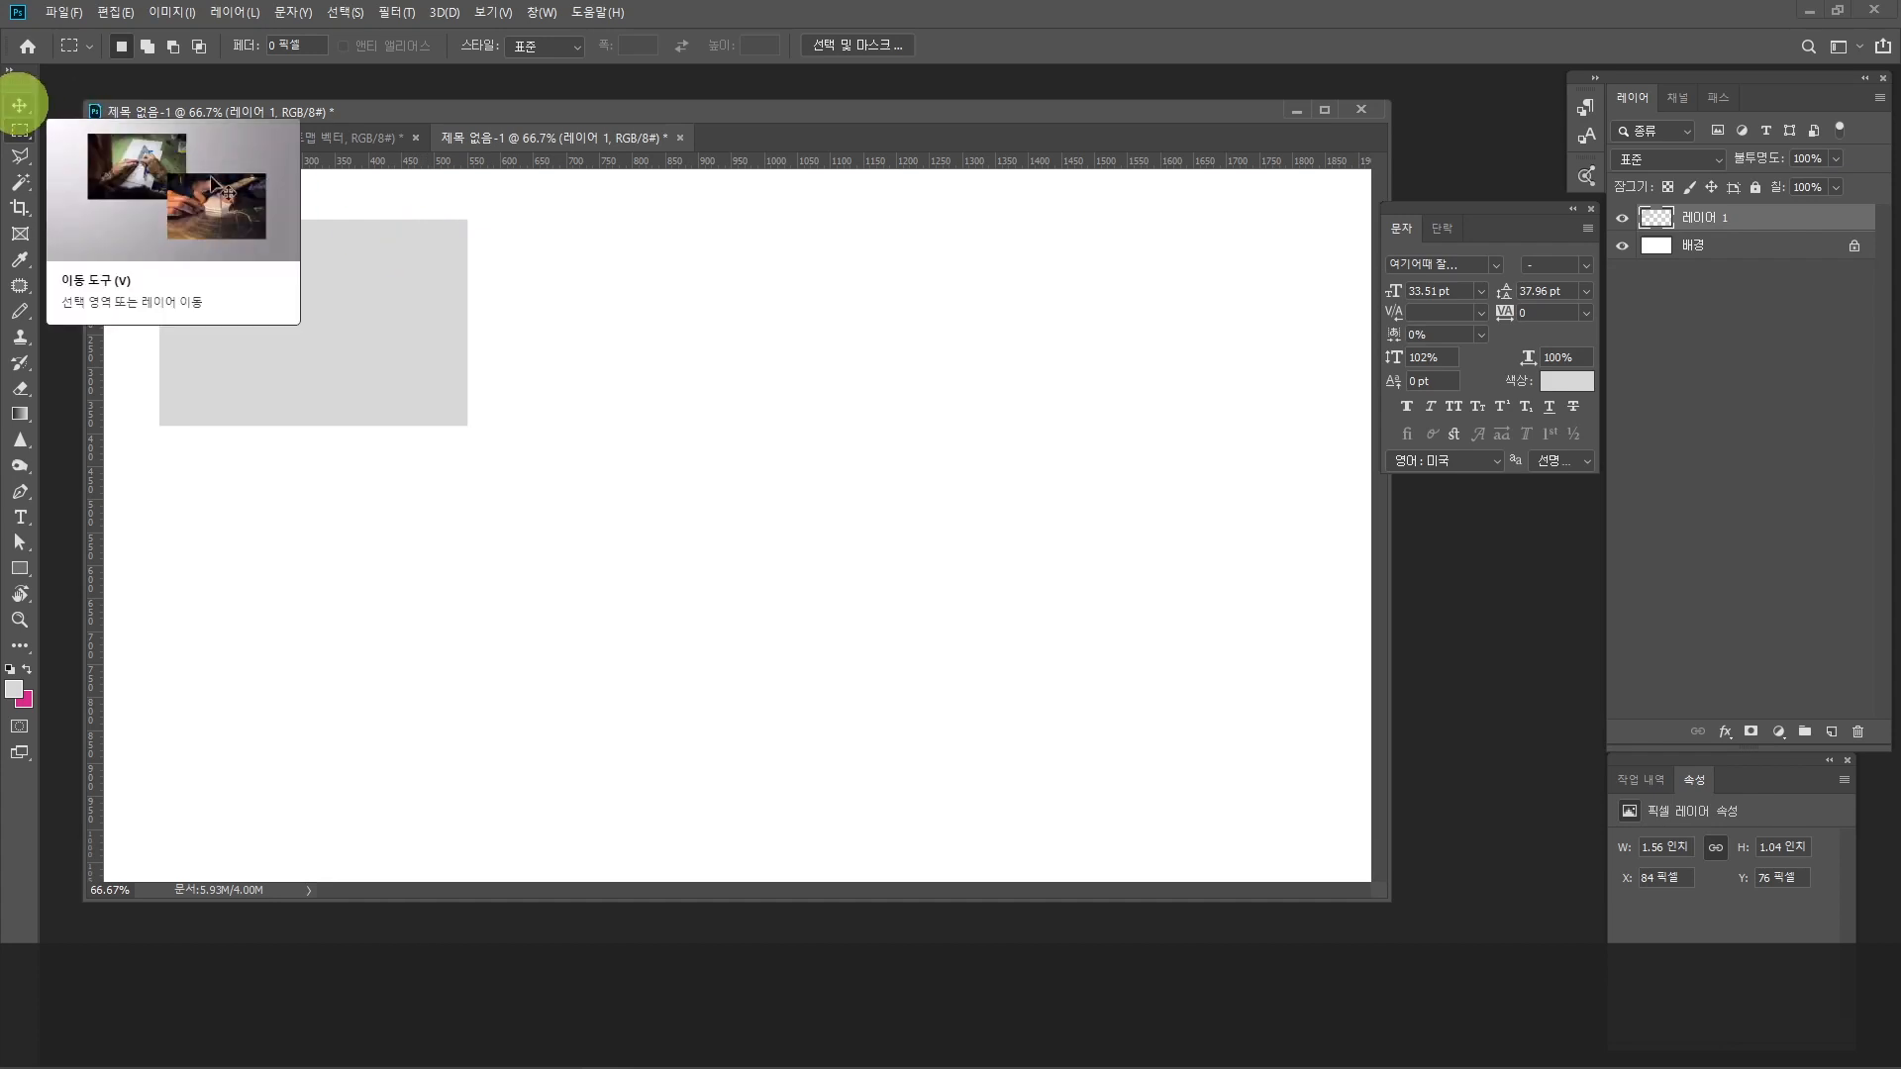
Step: Move the grey rectangle slightly down with the Move tool, to about X 84 px, Y 83 px
click(19, 104)
drag(294, 348, 290, 355)
key(Down)
key(Down)
key(Down)
key(Down)
key(Down)
key(Down)
key(Down)
key(Down)
key(Down)
key(Down)
key(Up)
key(Up)
key(Up)
key(Up)
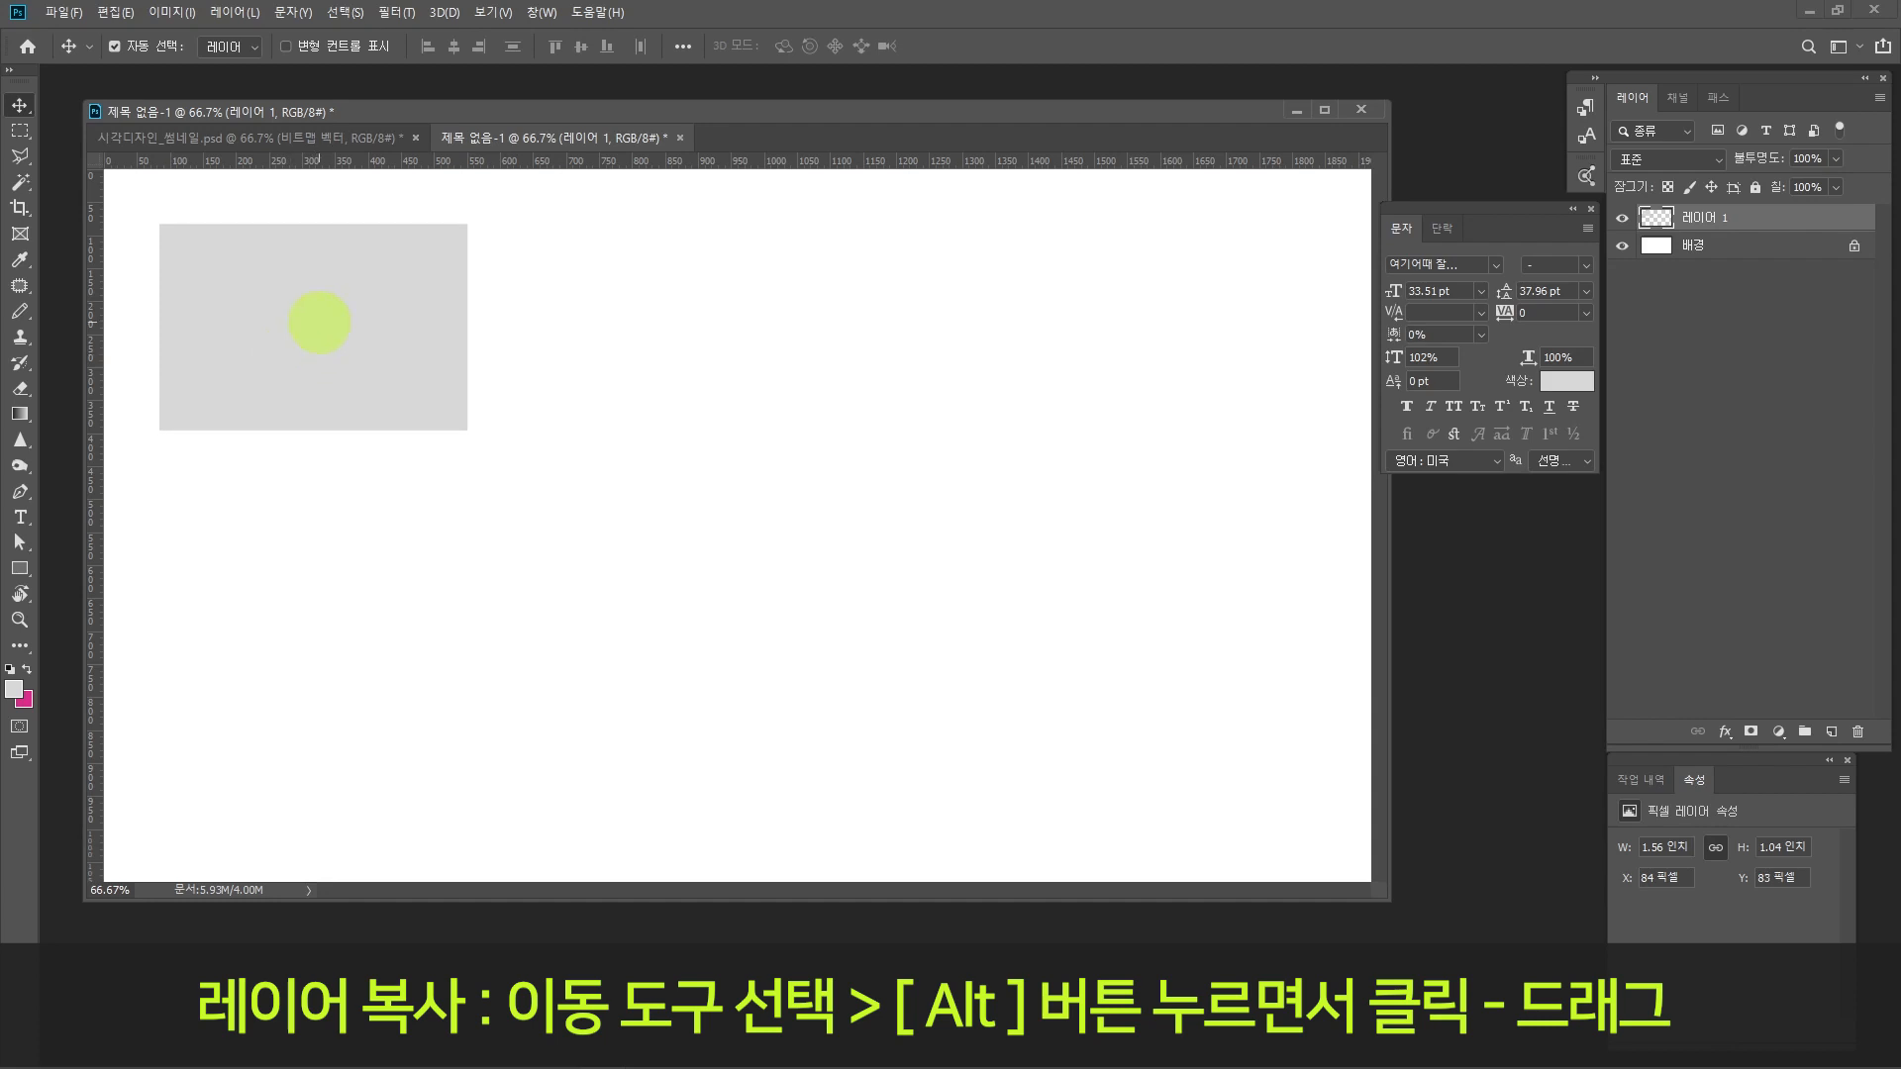
Step: Duplicate the grey rectangle twice straight down at 376 px intervals to form a column of three
key(alt)
drag(330, 322, 329, 569)
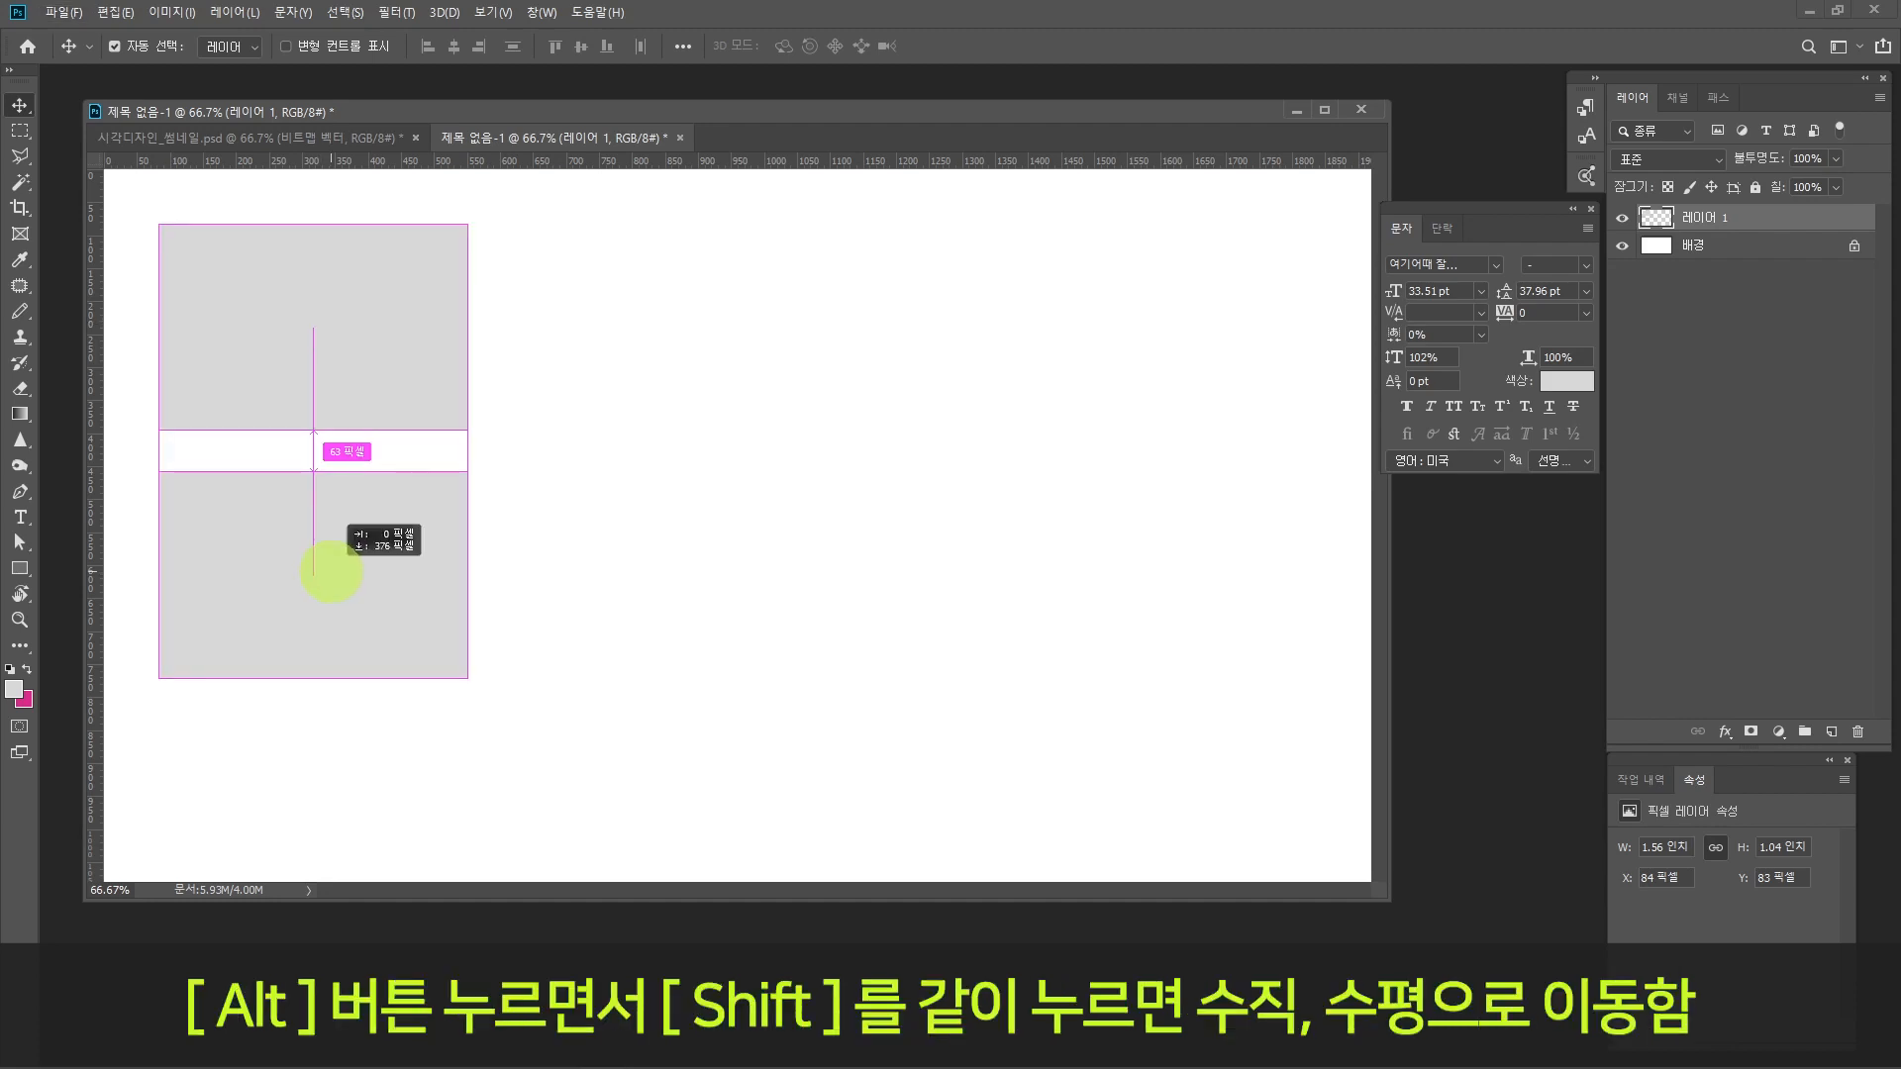
drag(330, 572, 331, 573)
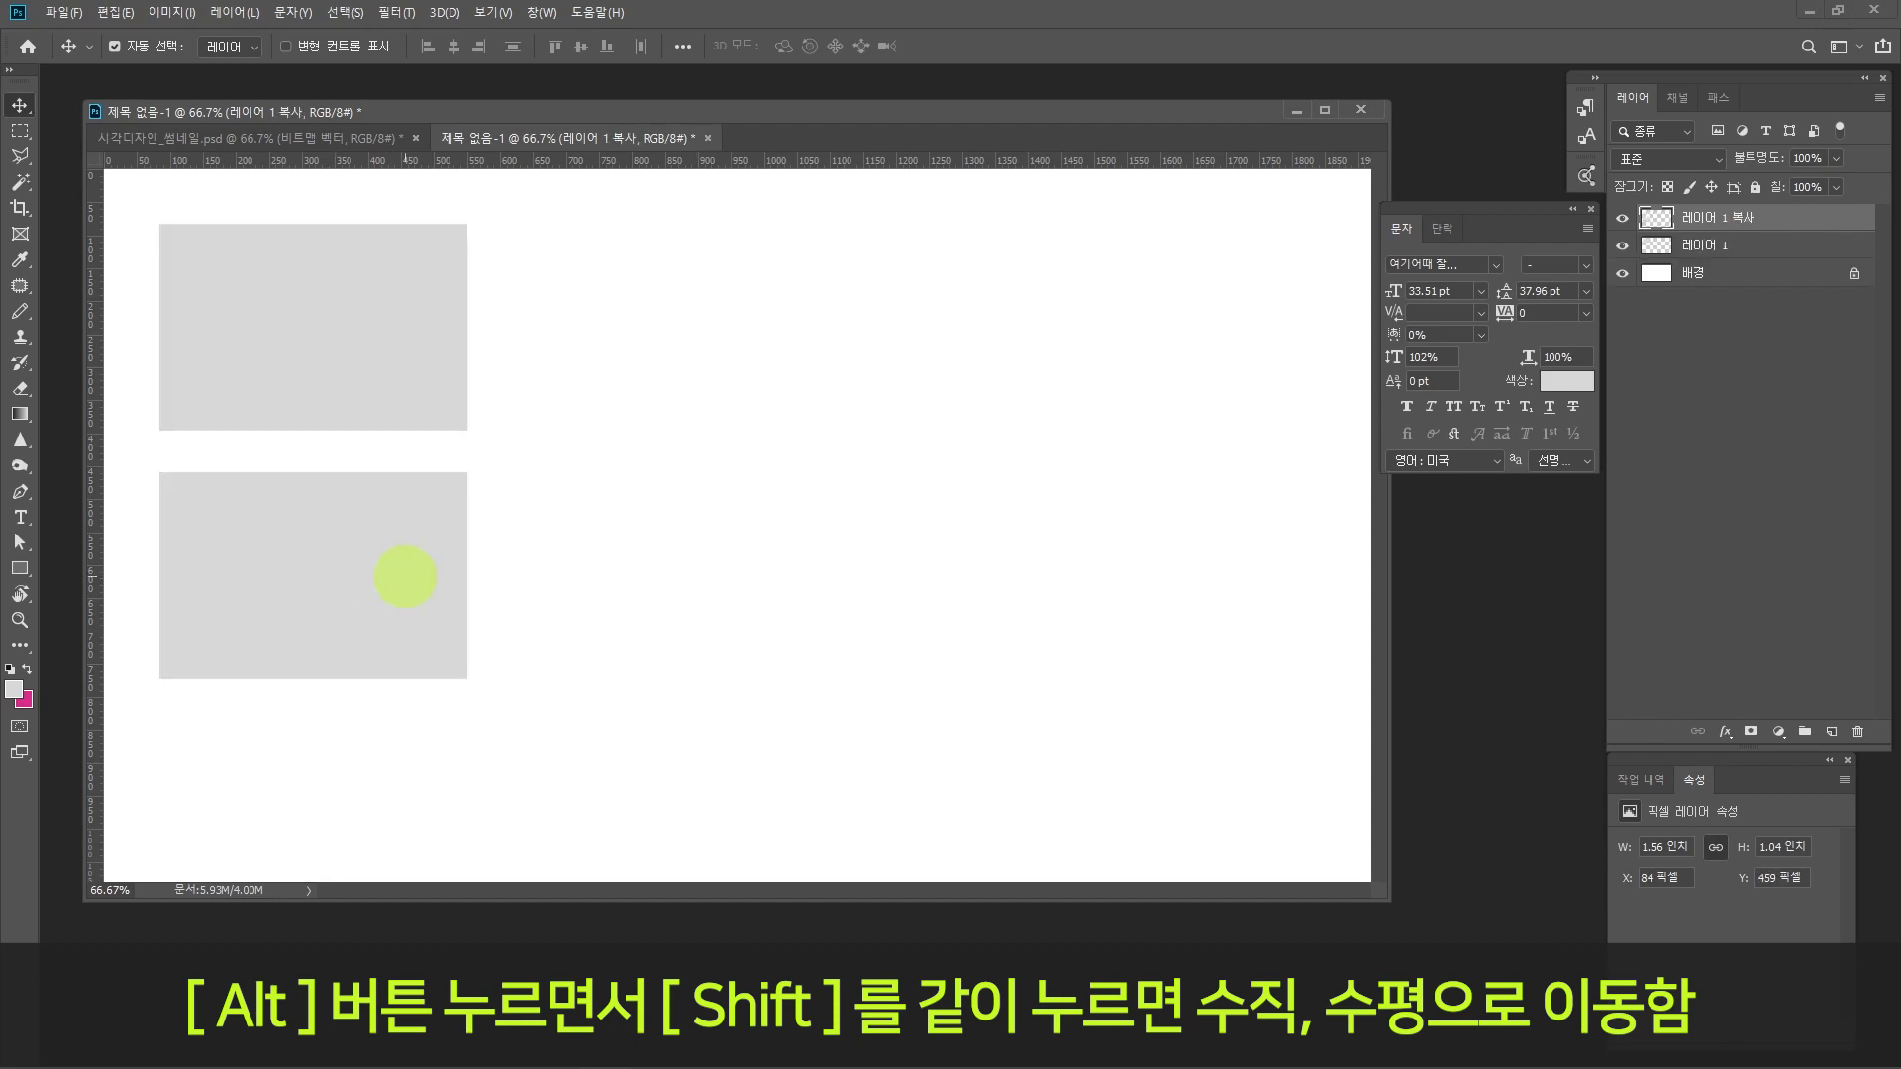
drag(382, 546, 383, 798)
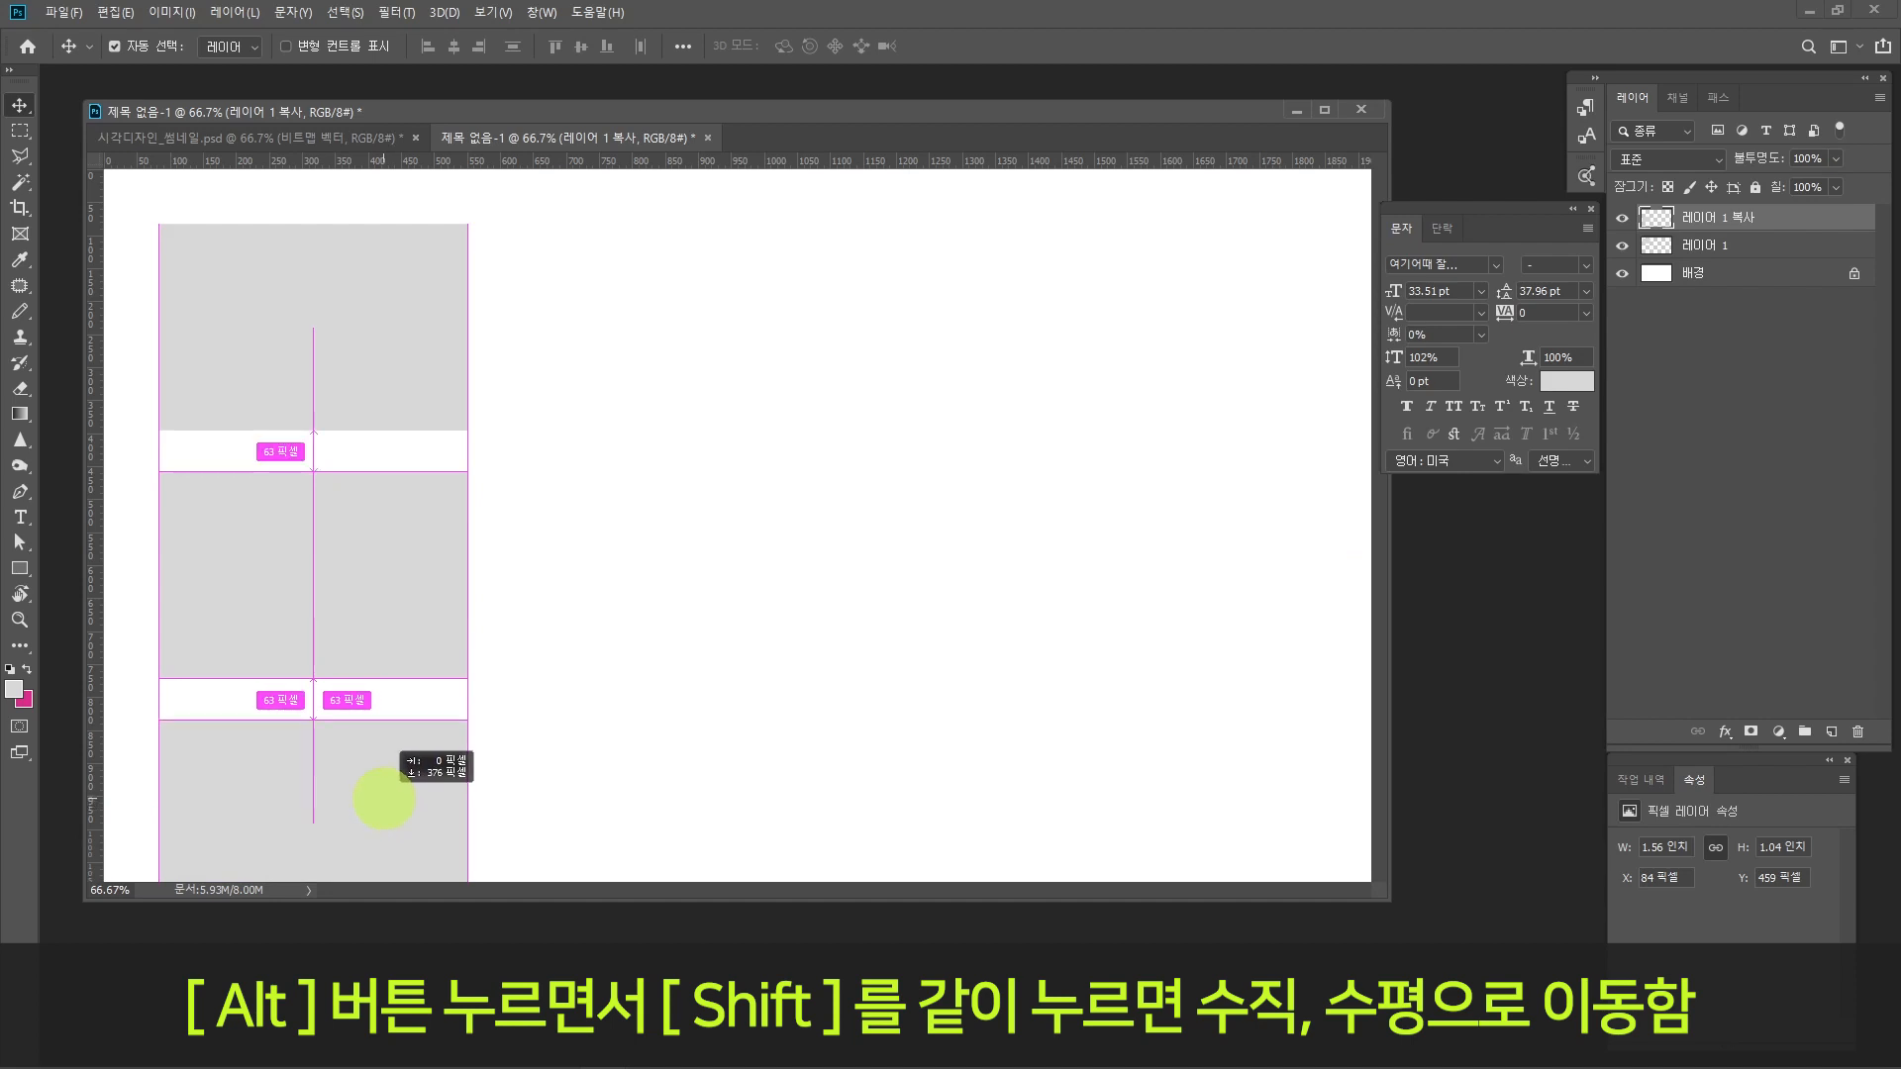
drag(383, 798, 384, 798)
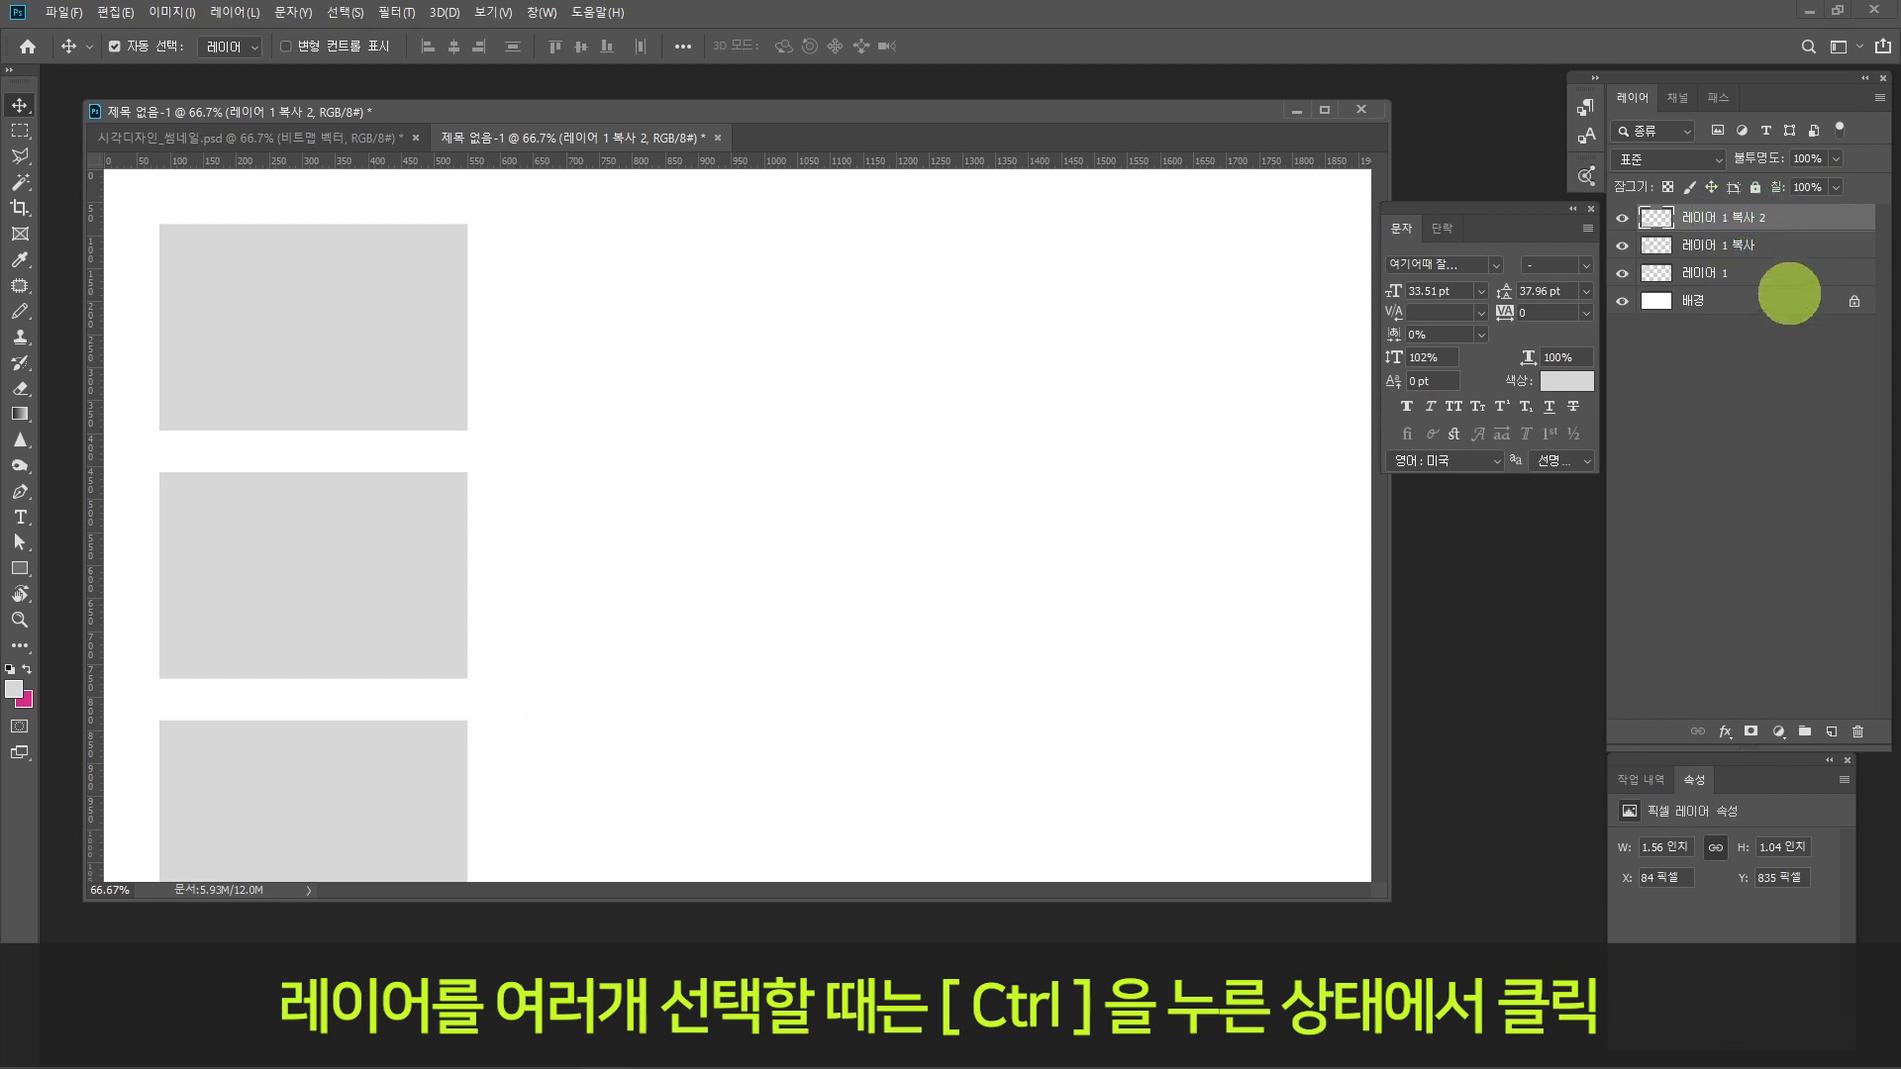
Step: Select the three rectangle layers and transform them together to about 86.48% height from the bottom edge, keeping 100% width
click(1762, 270)
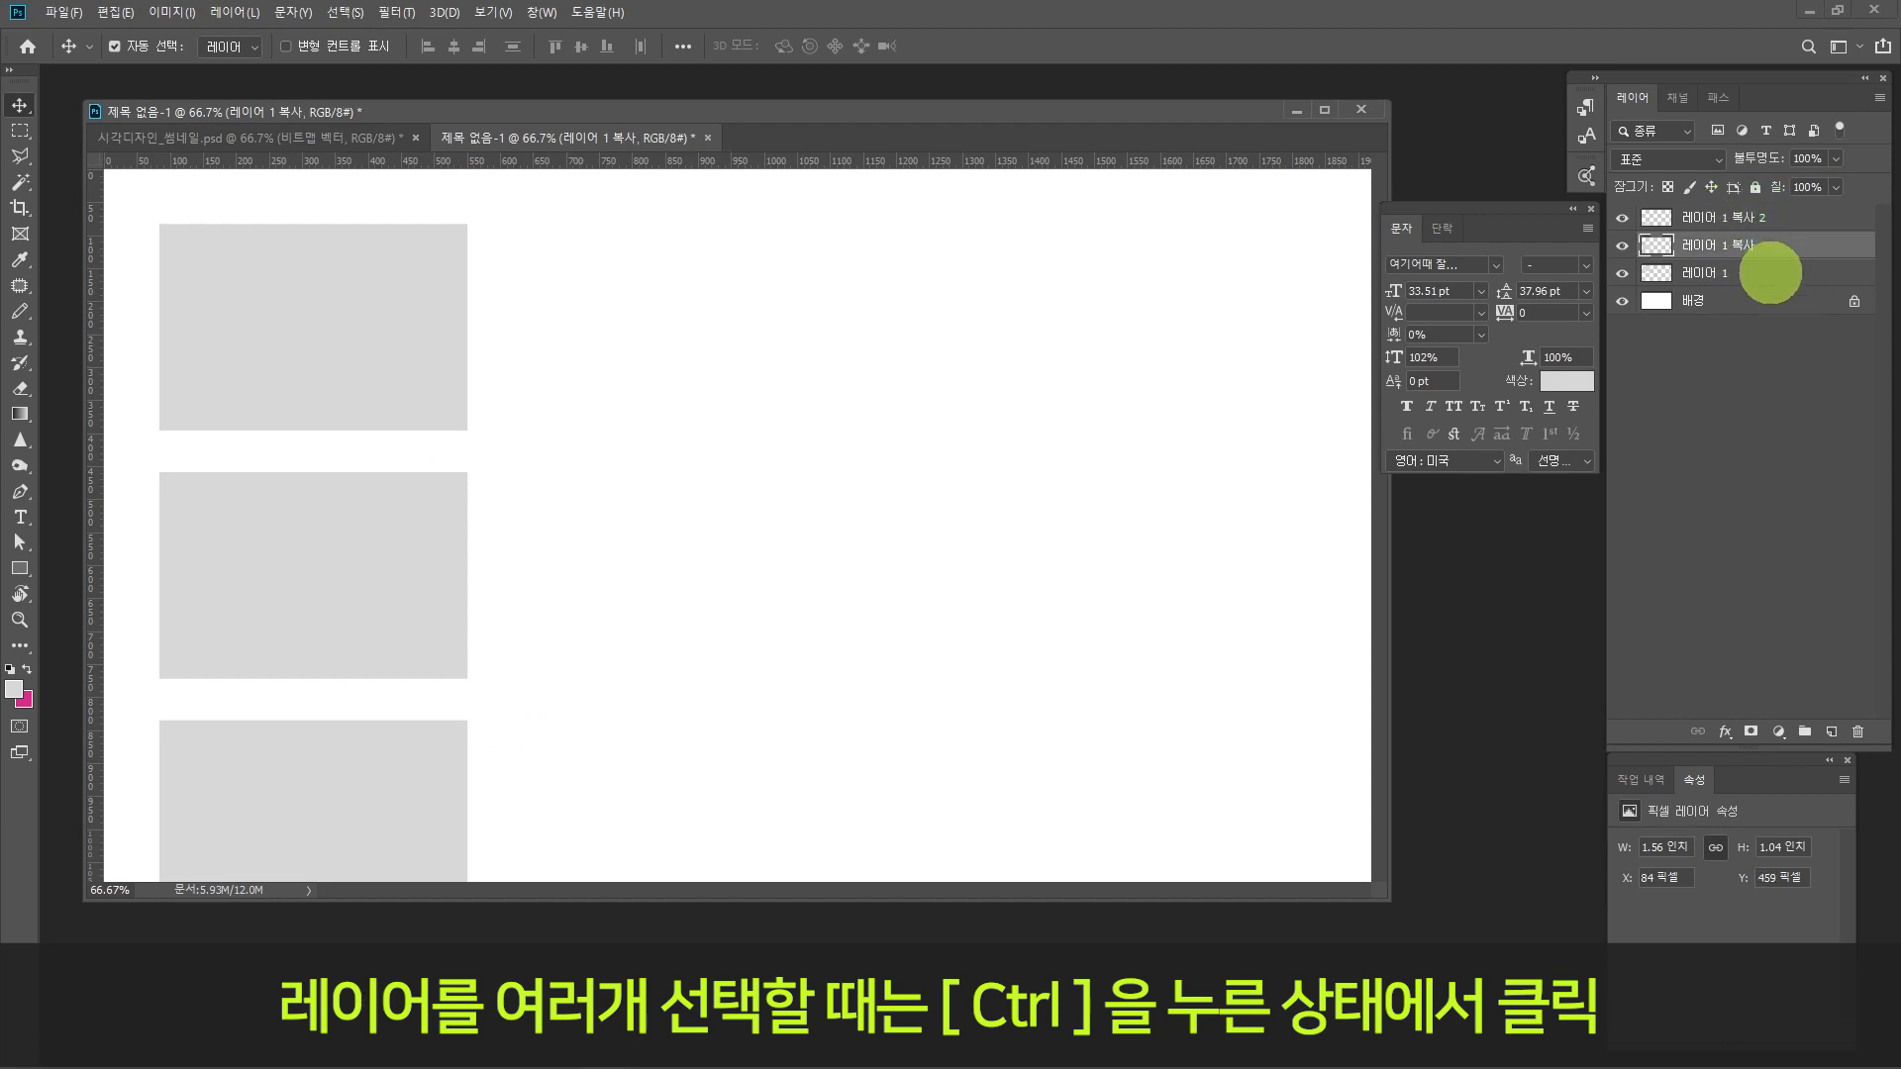
click(1787, 219)
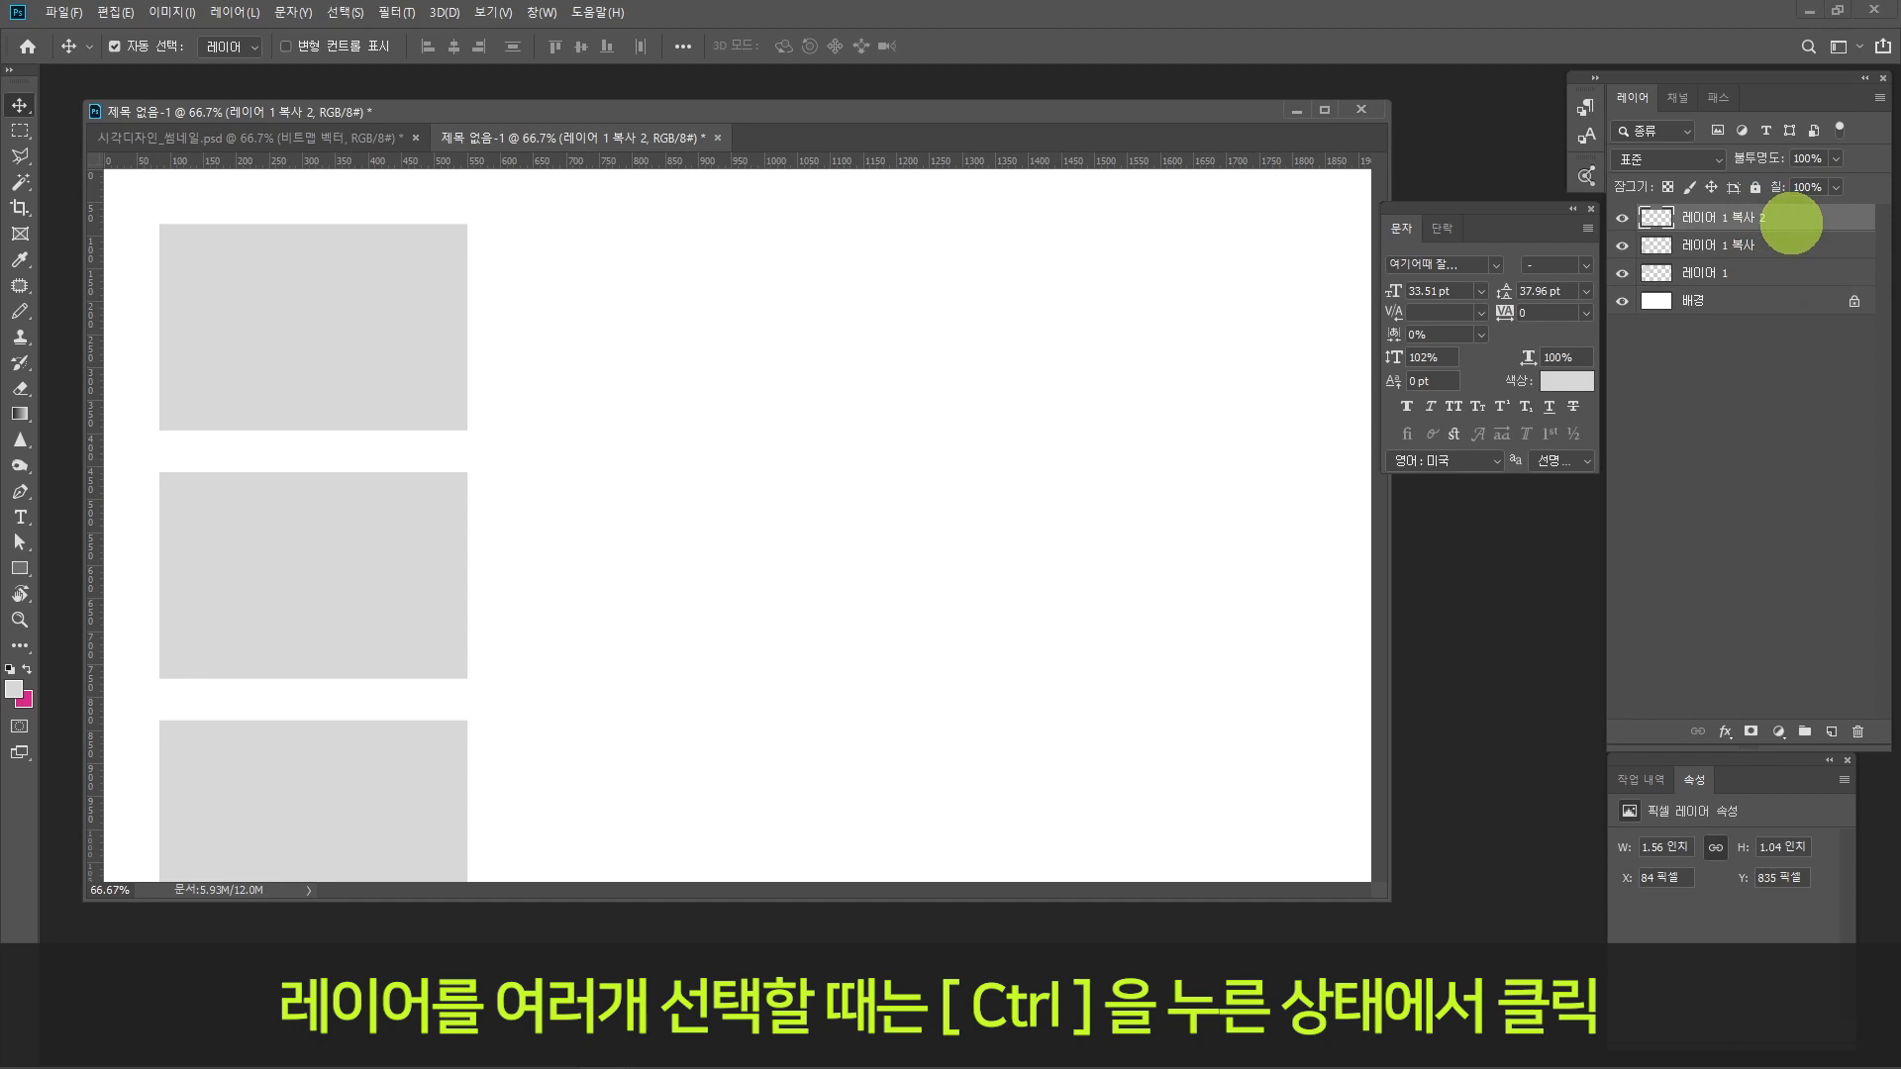
ctrl+click(1765, 246)
ctrl+click(1826, 268)
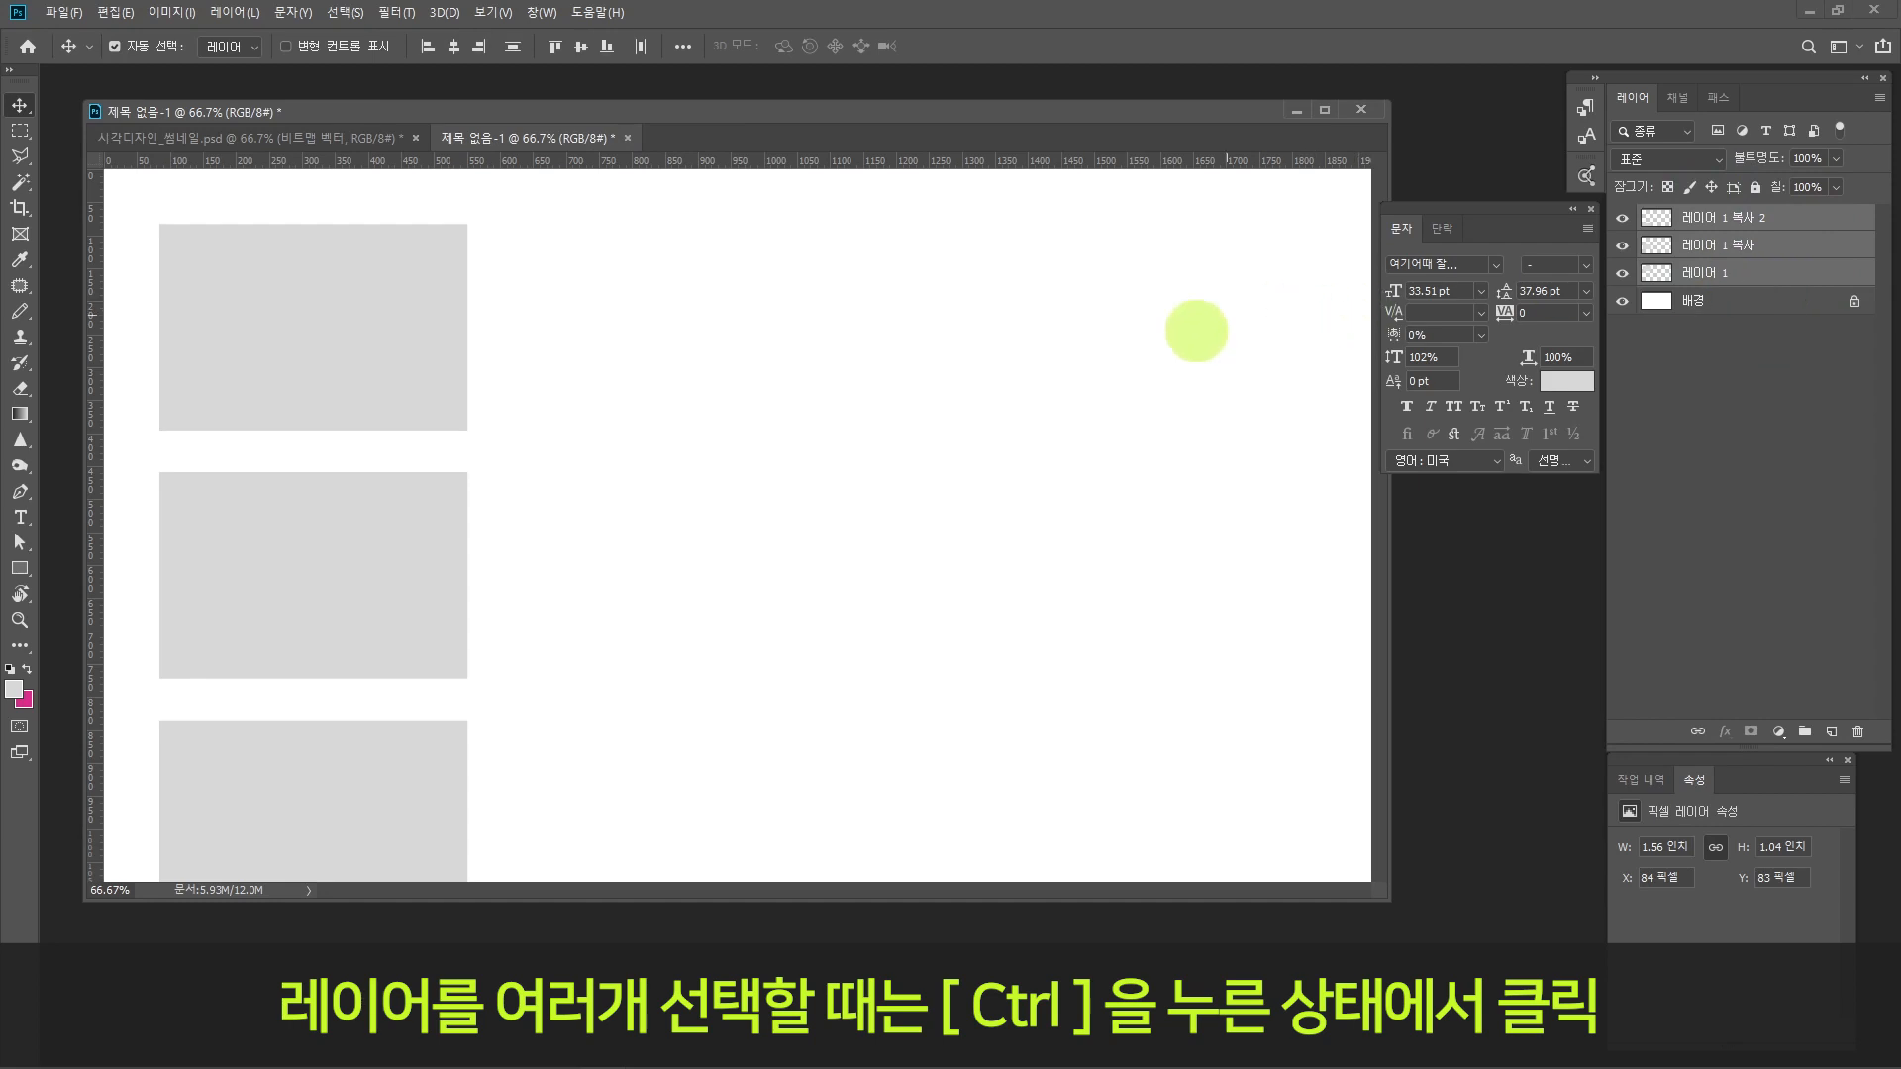
key(ctrl+t)
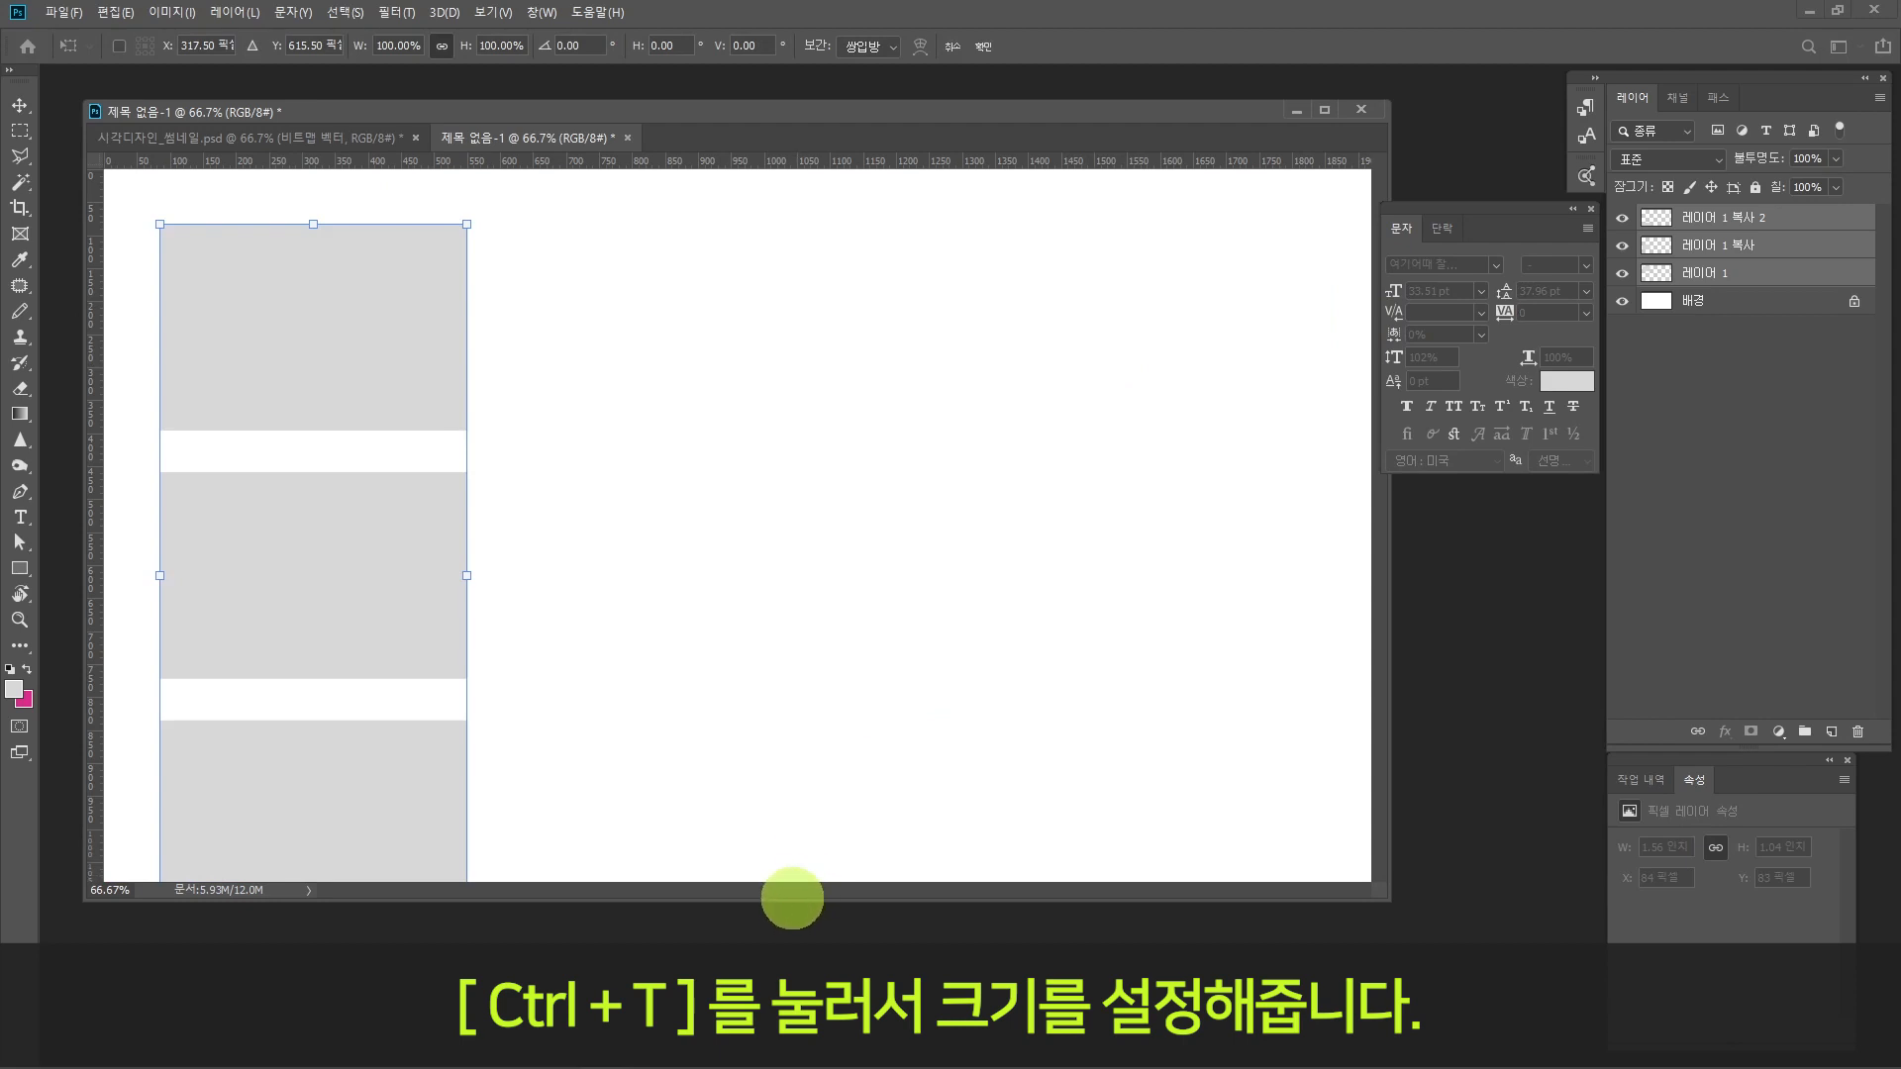
drag(792, 898, 792, 995)
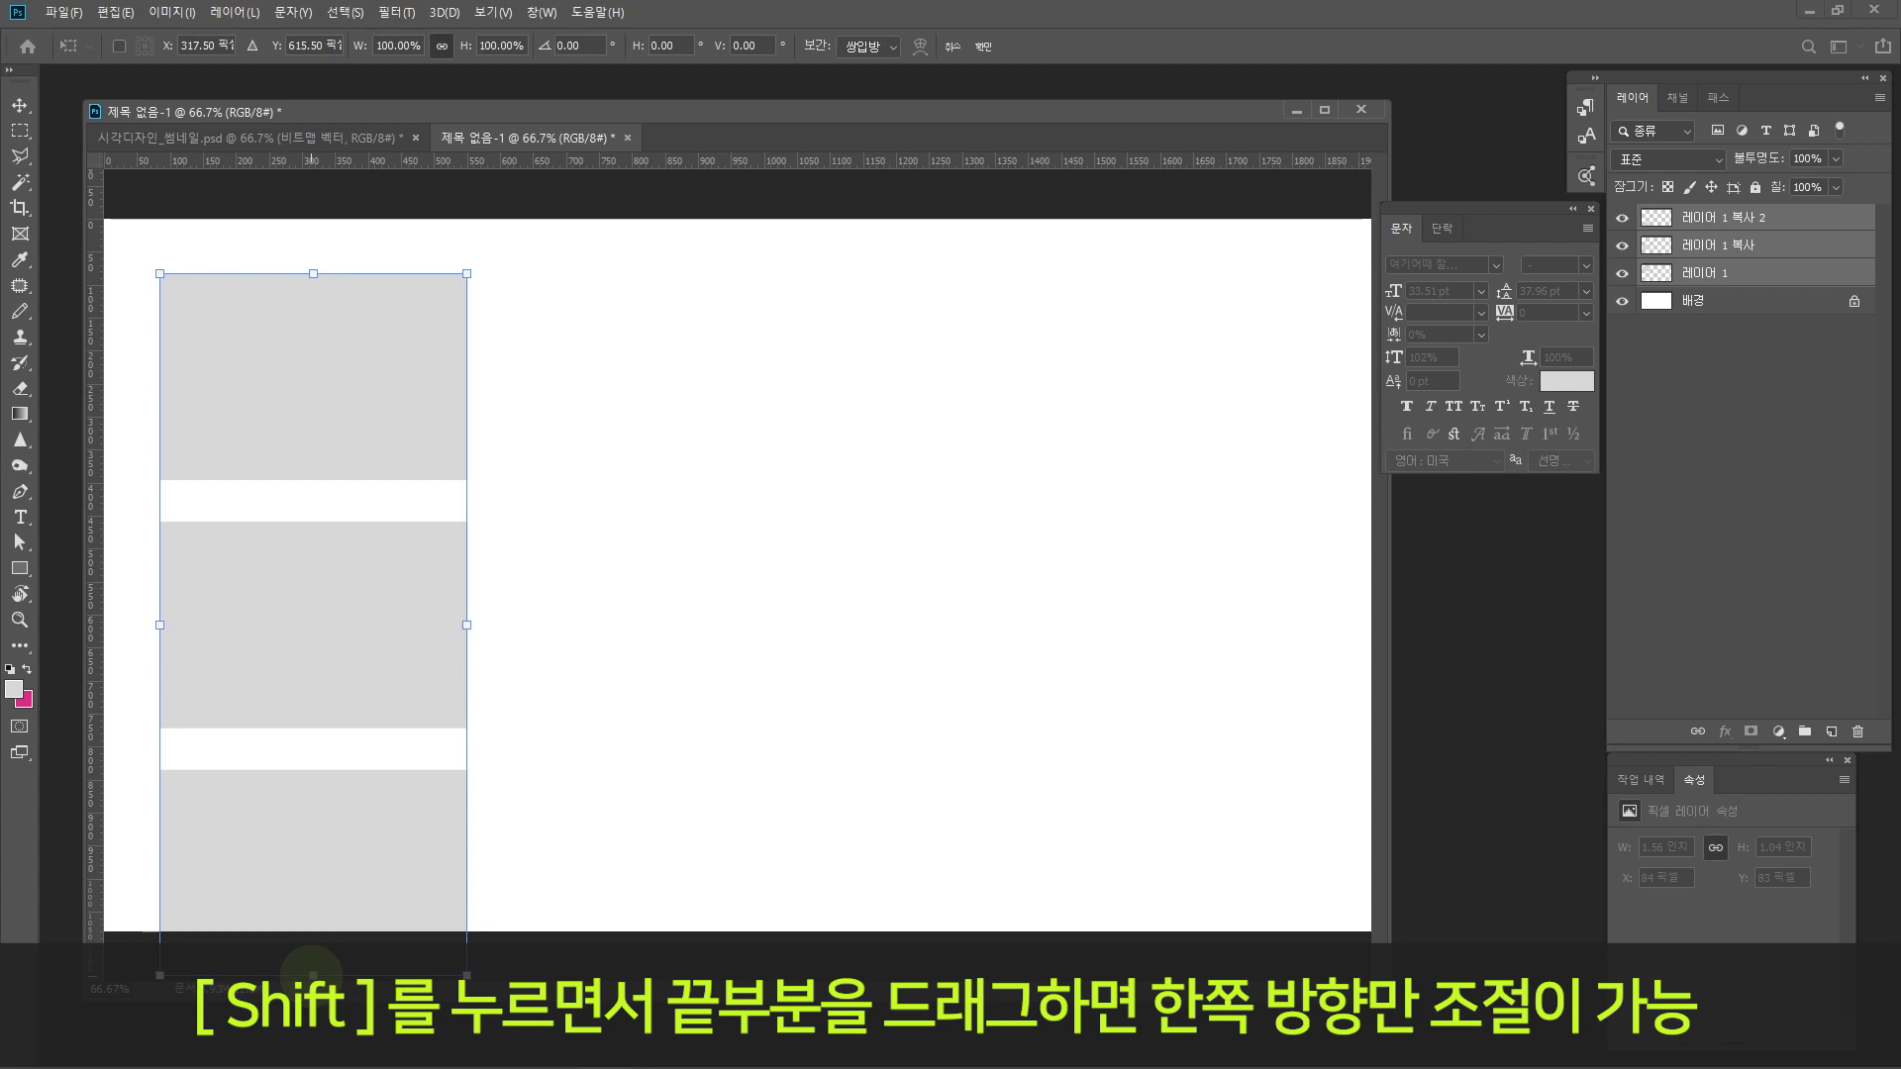
drag(312, 975, 332, 880)
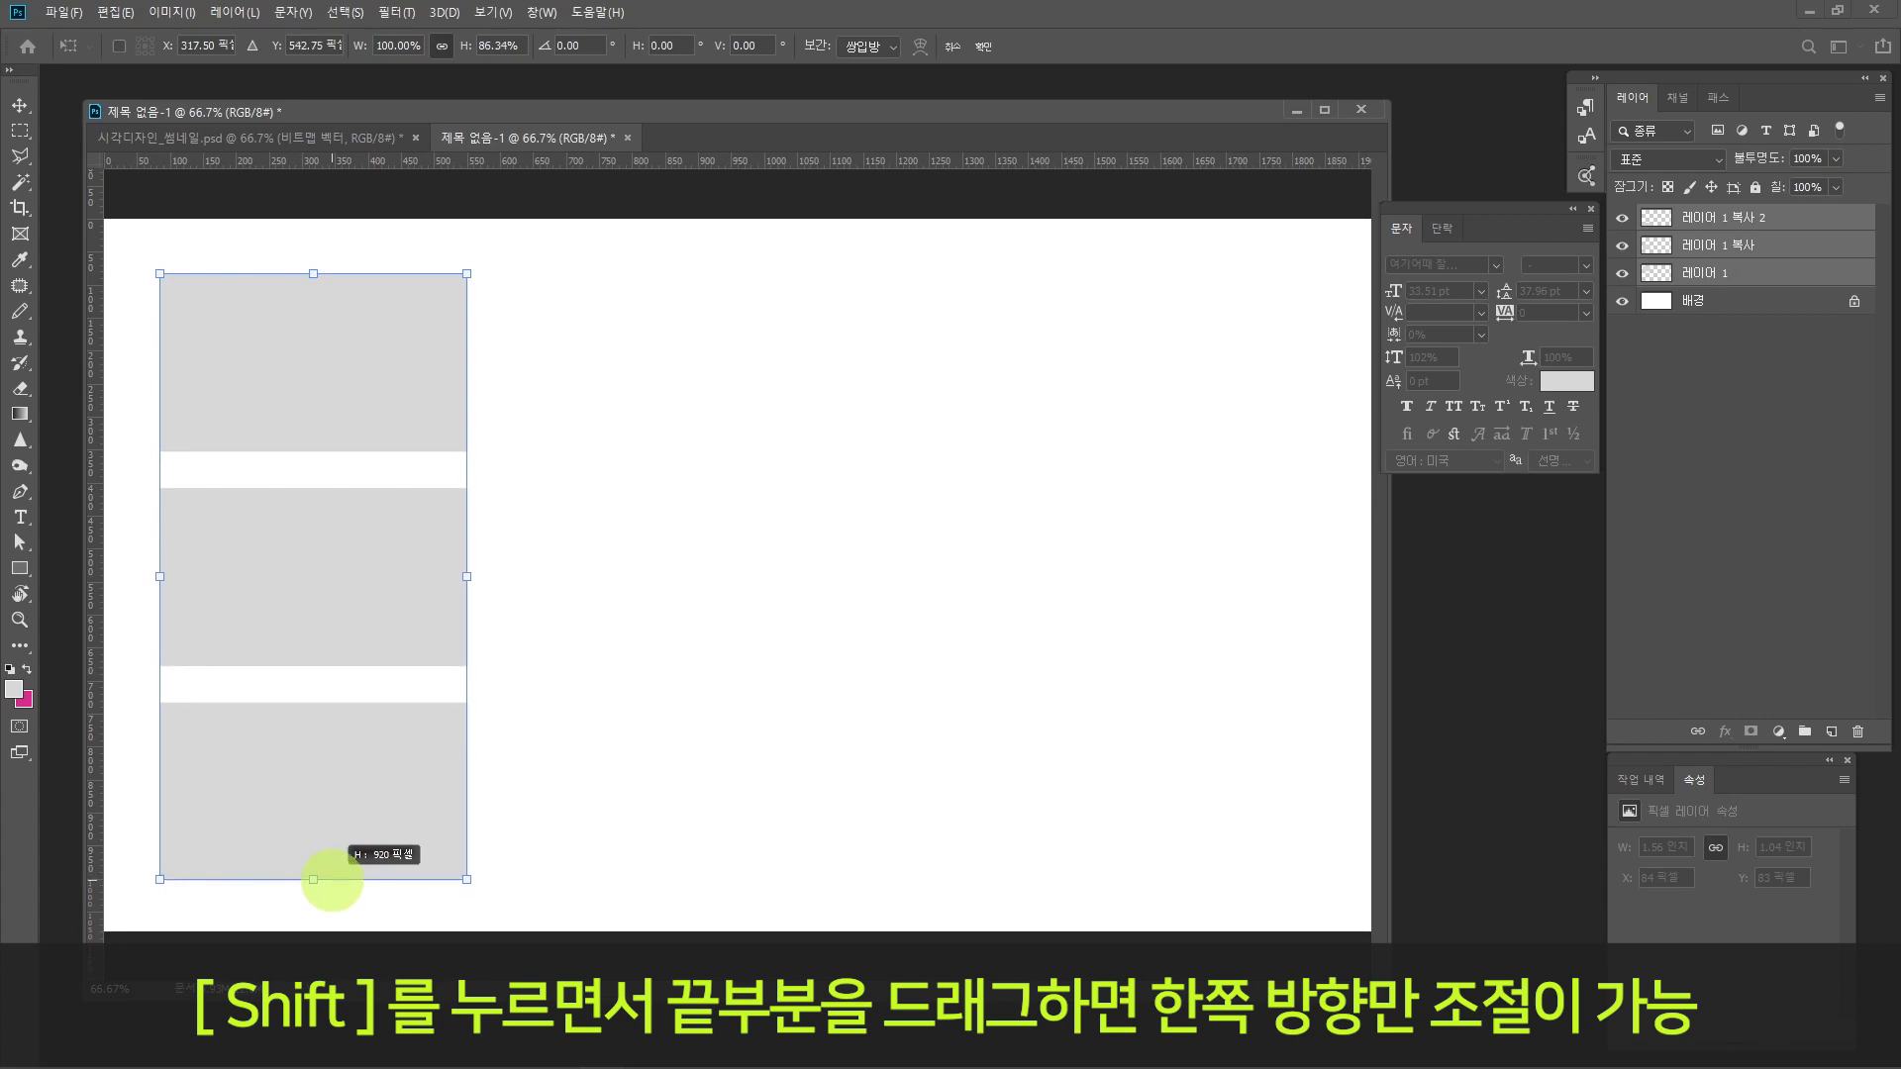
drag(331, 880, 331, 880)
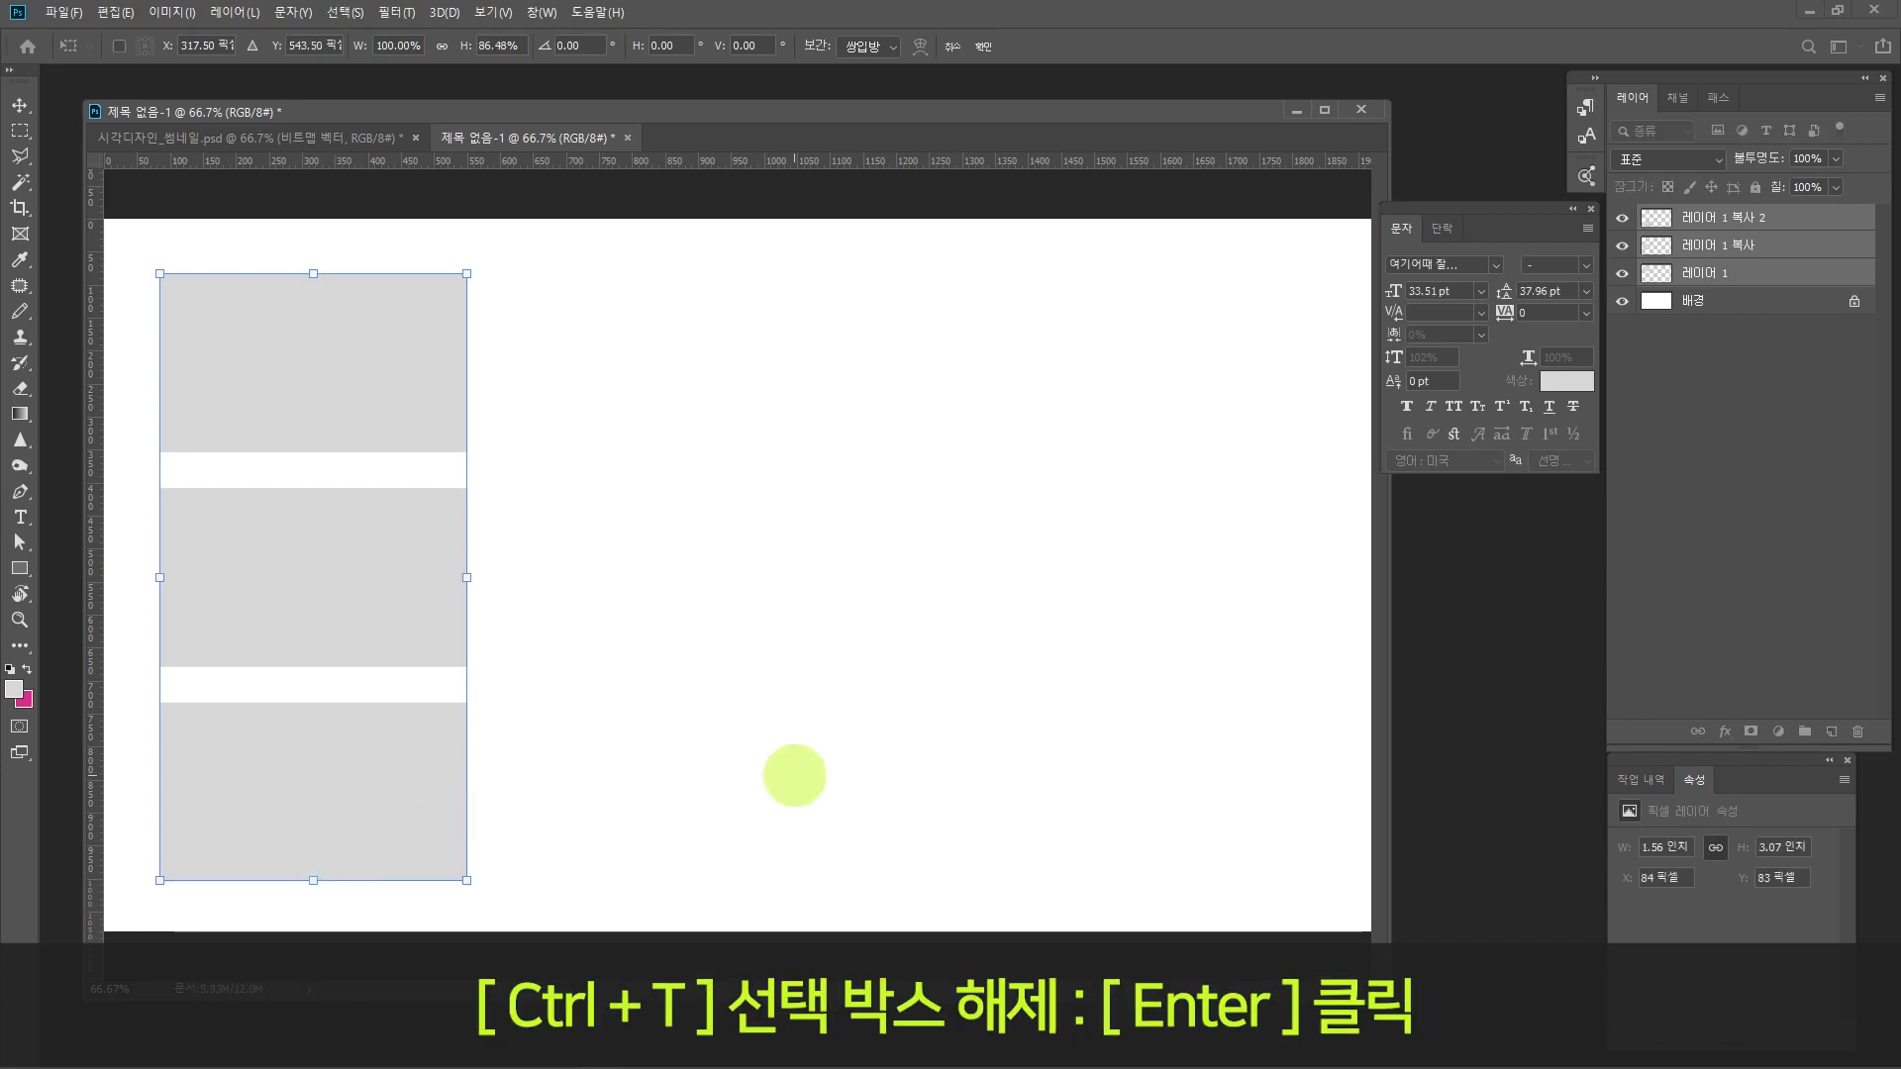
key(Return)
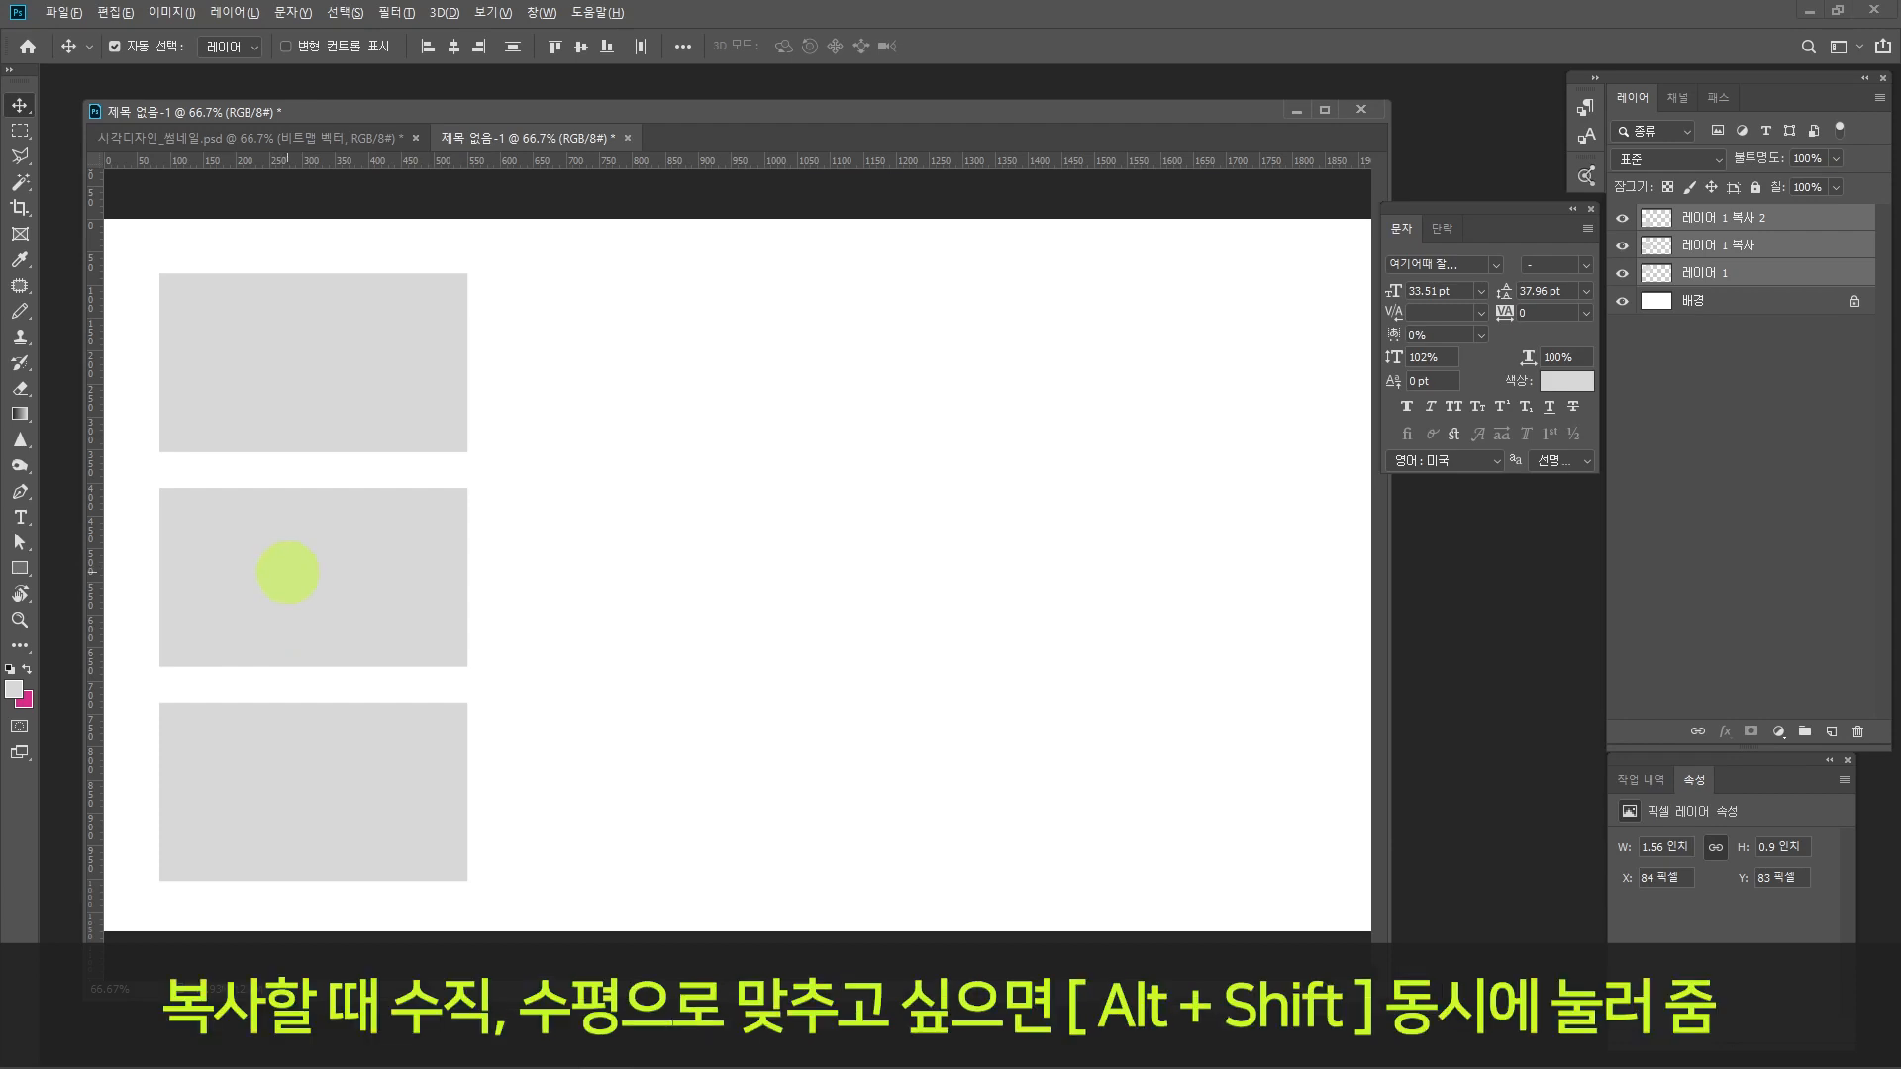
Step: Duplicate the column of three rectangles horizontally three times at about 526 px intervals to build a four-column grid
drag(287, 572, 1340, 555)
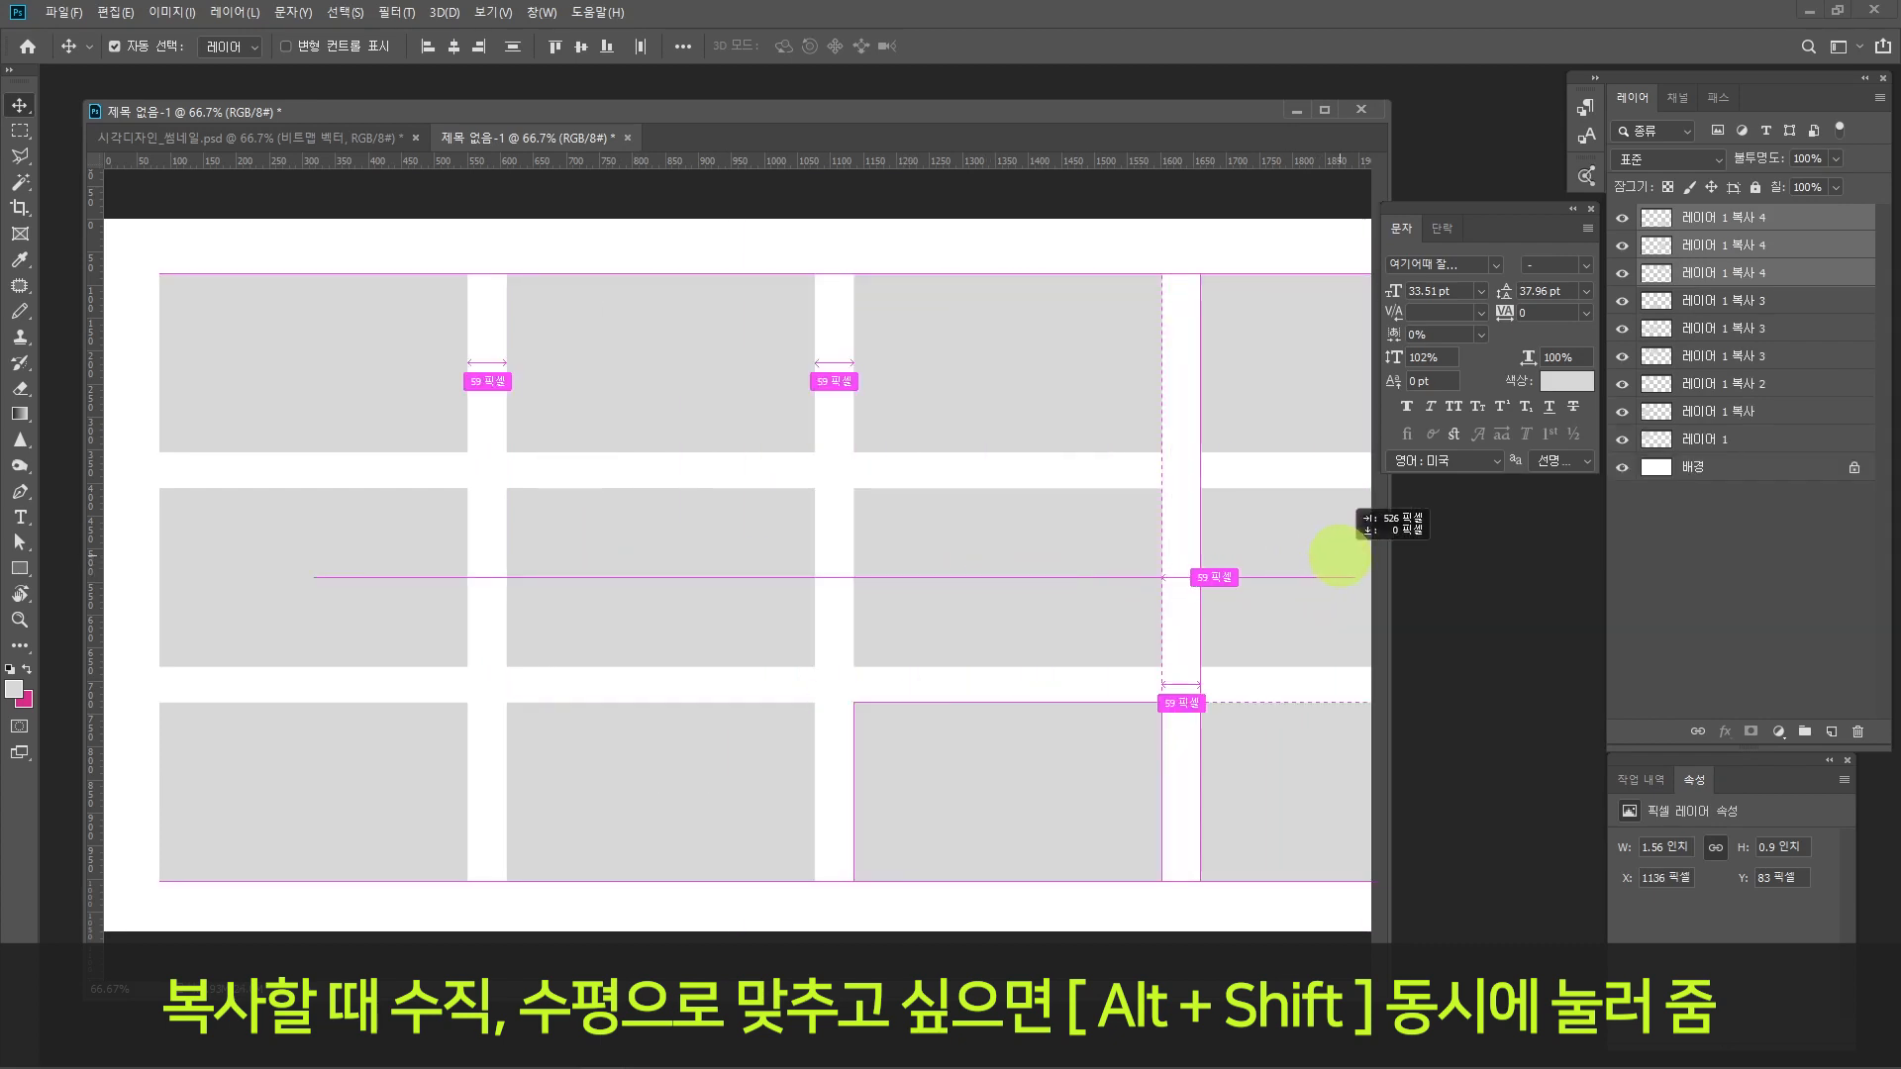
drag(1340, 555, 1341, 553)
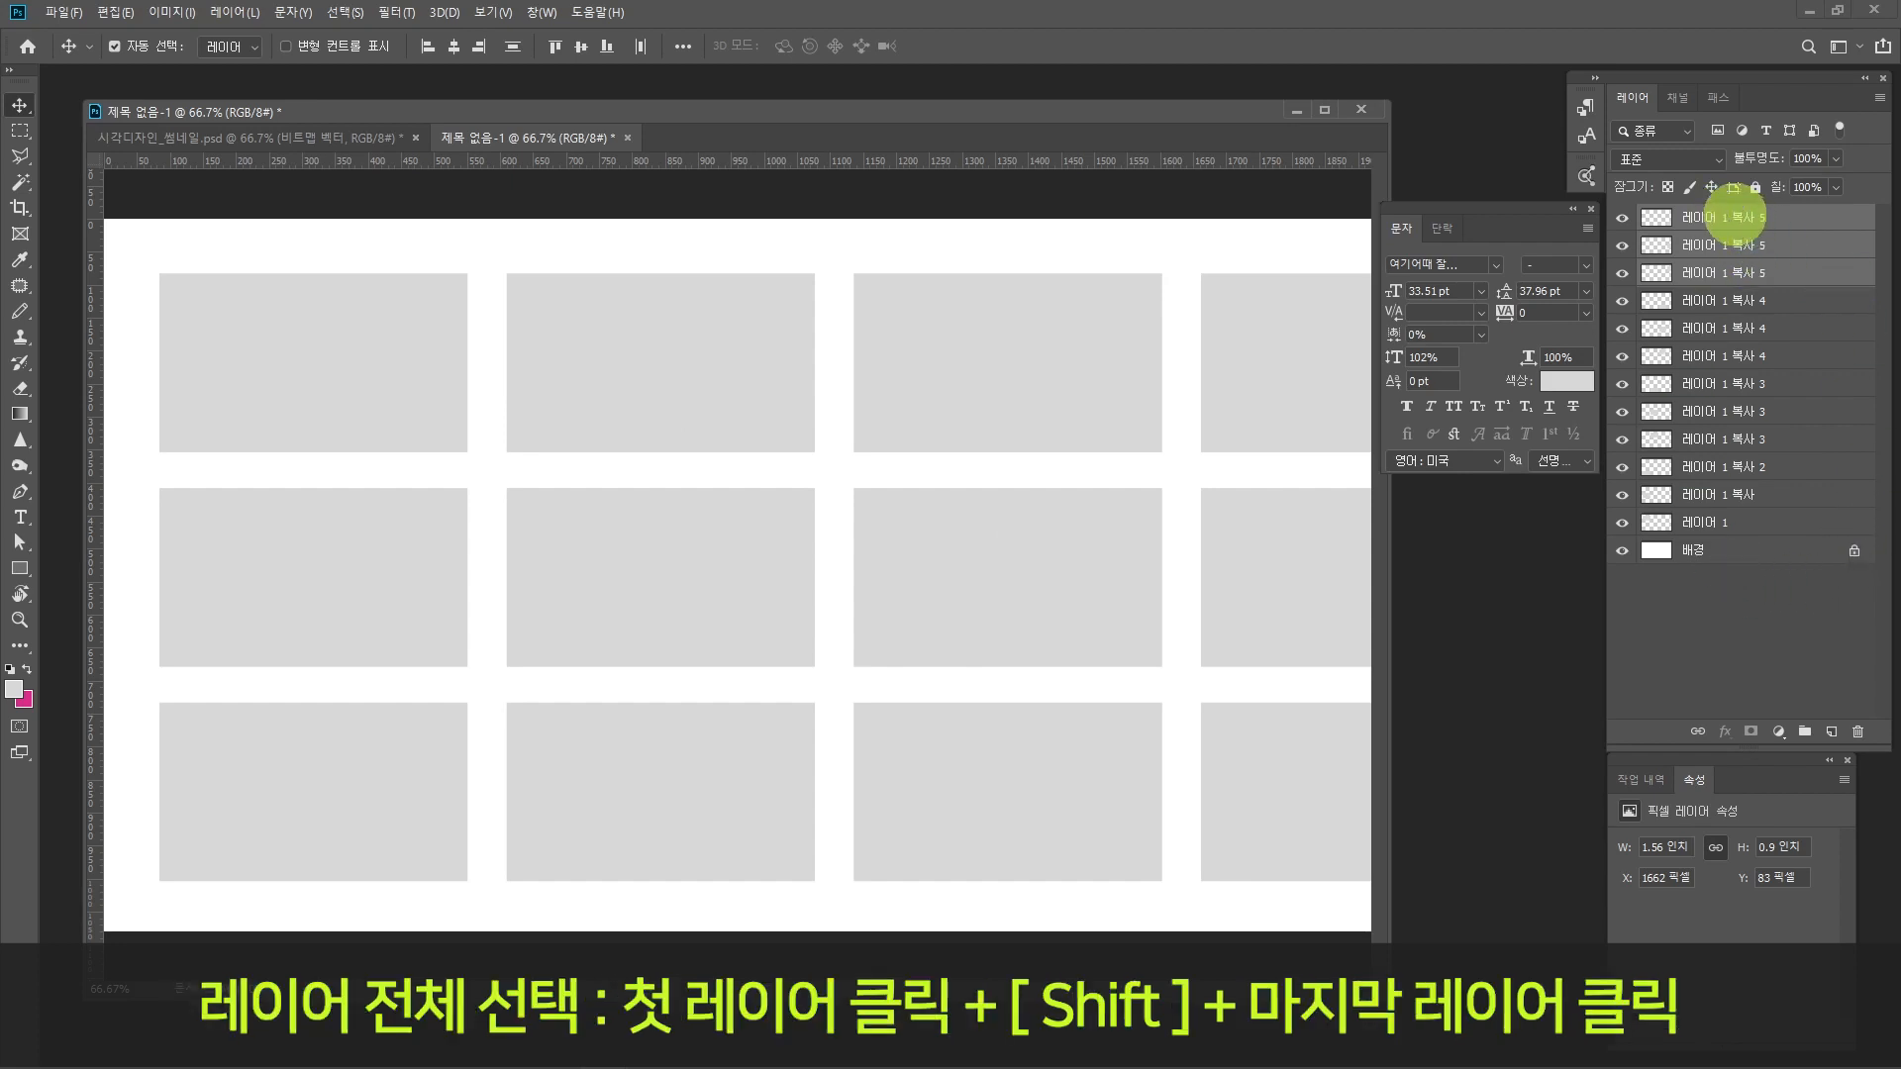
Step: Select all twelve rectangle layers and transform them together to about 85.82% width, keeping 100% height and the left edge fixed
click(1731, 217)
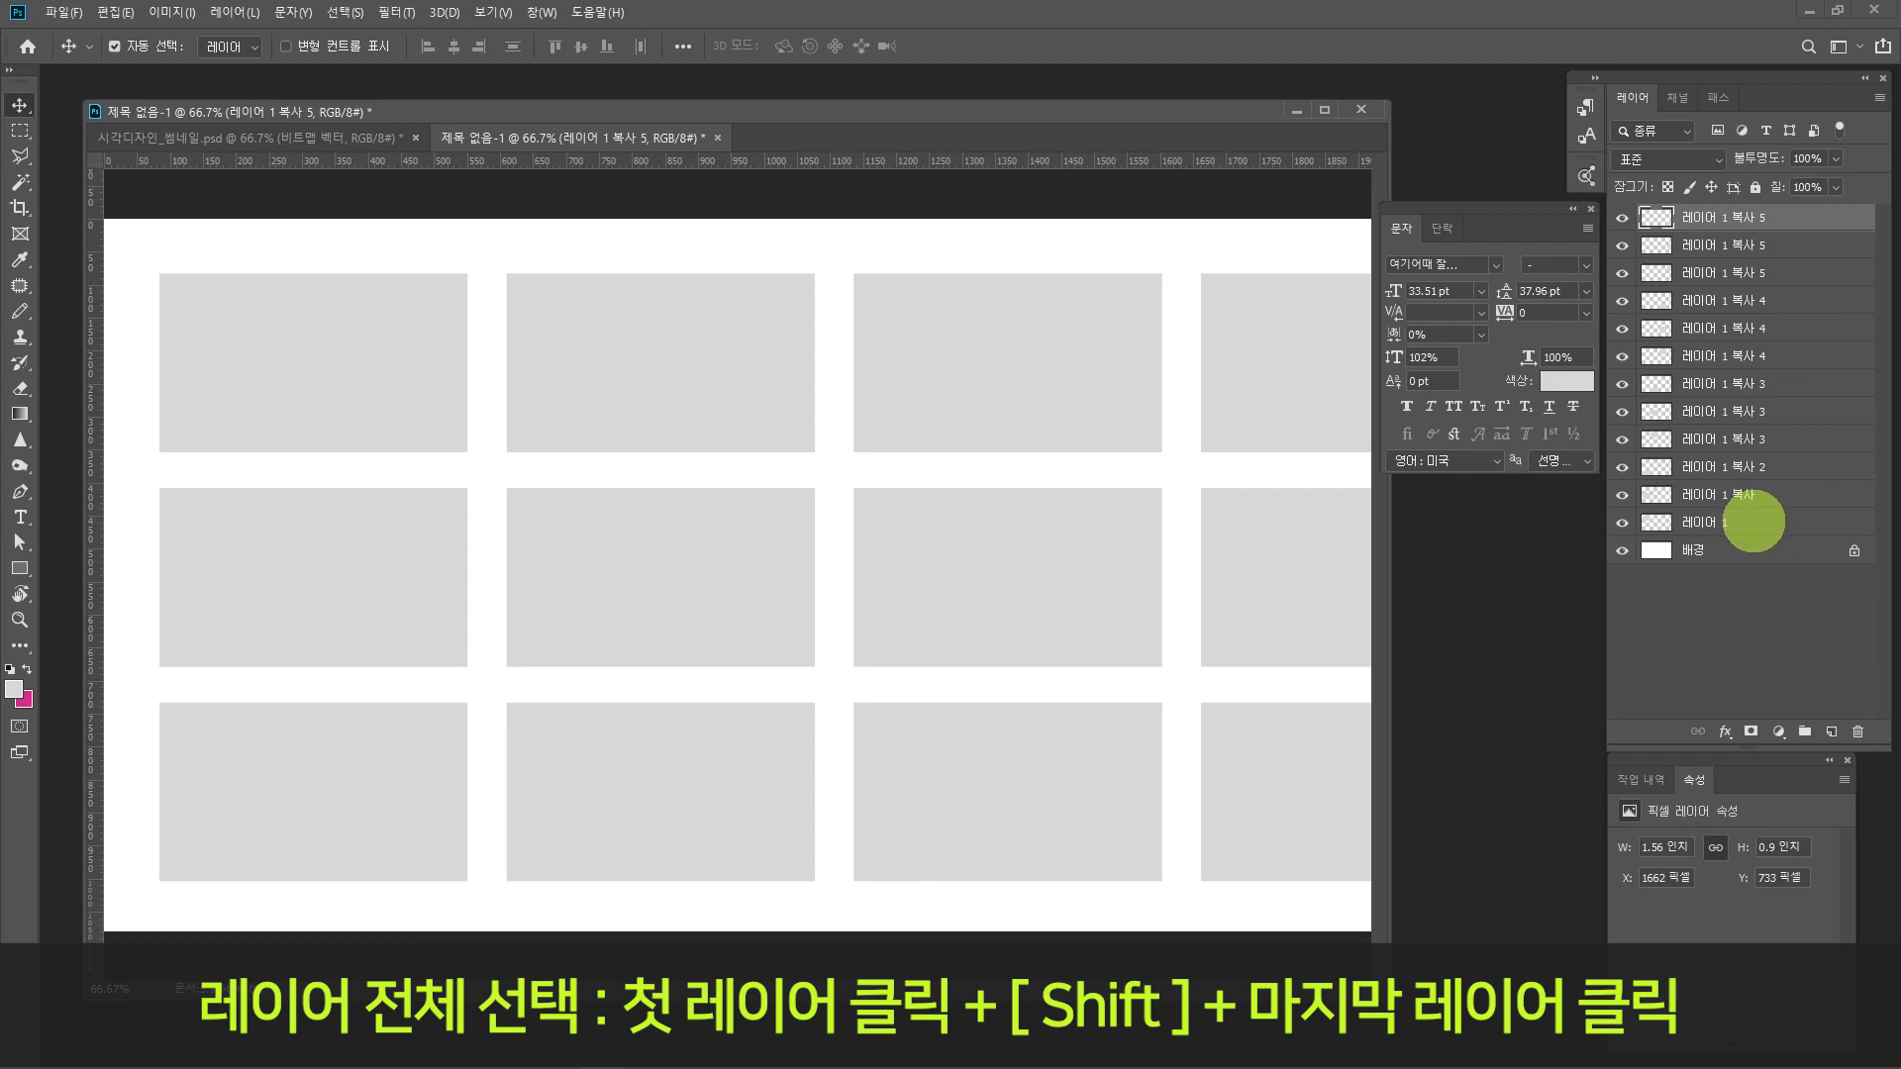
shift+click(1753, 521)
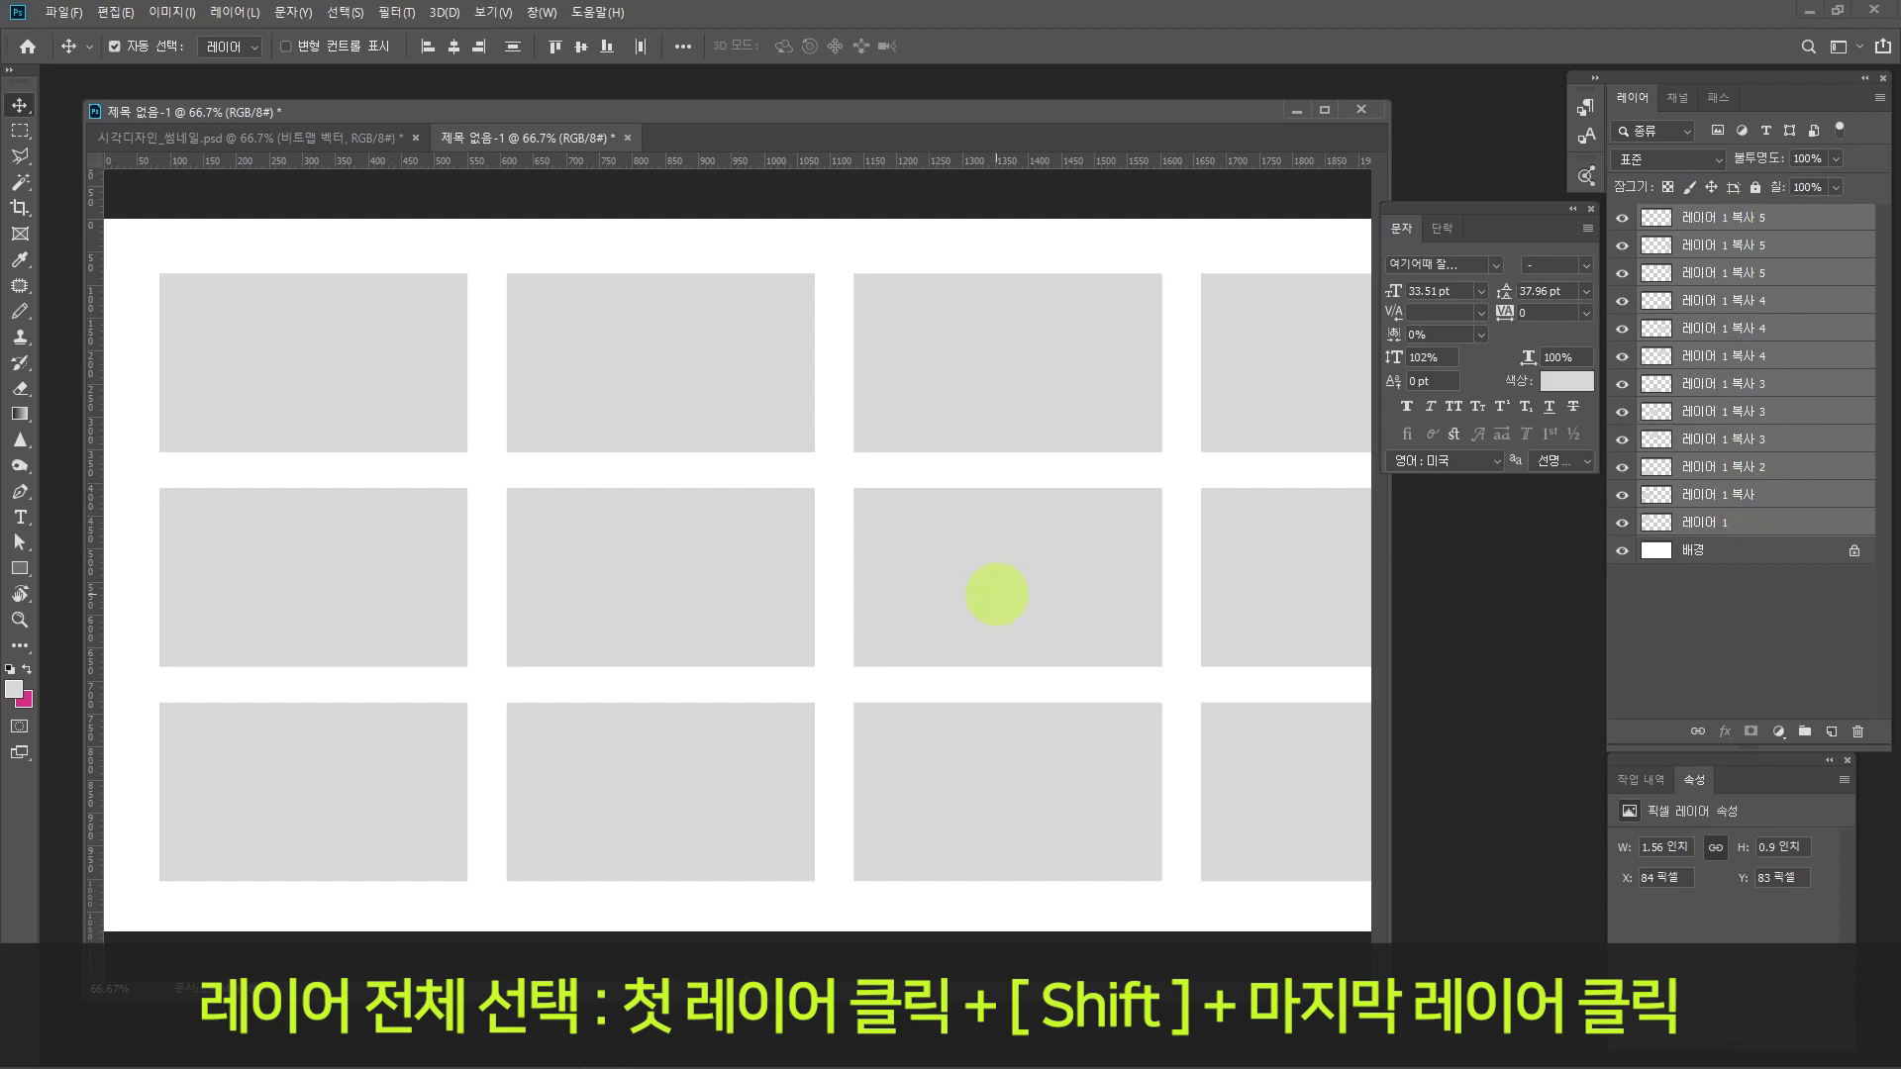
key(ctrl+minus)
key(ctrl+t)
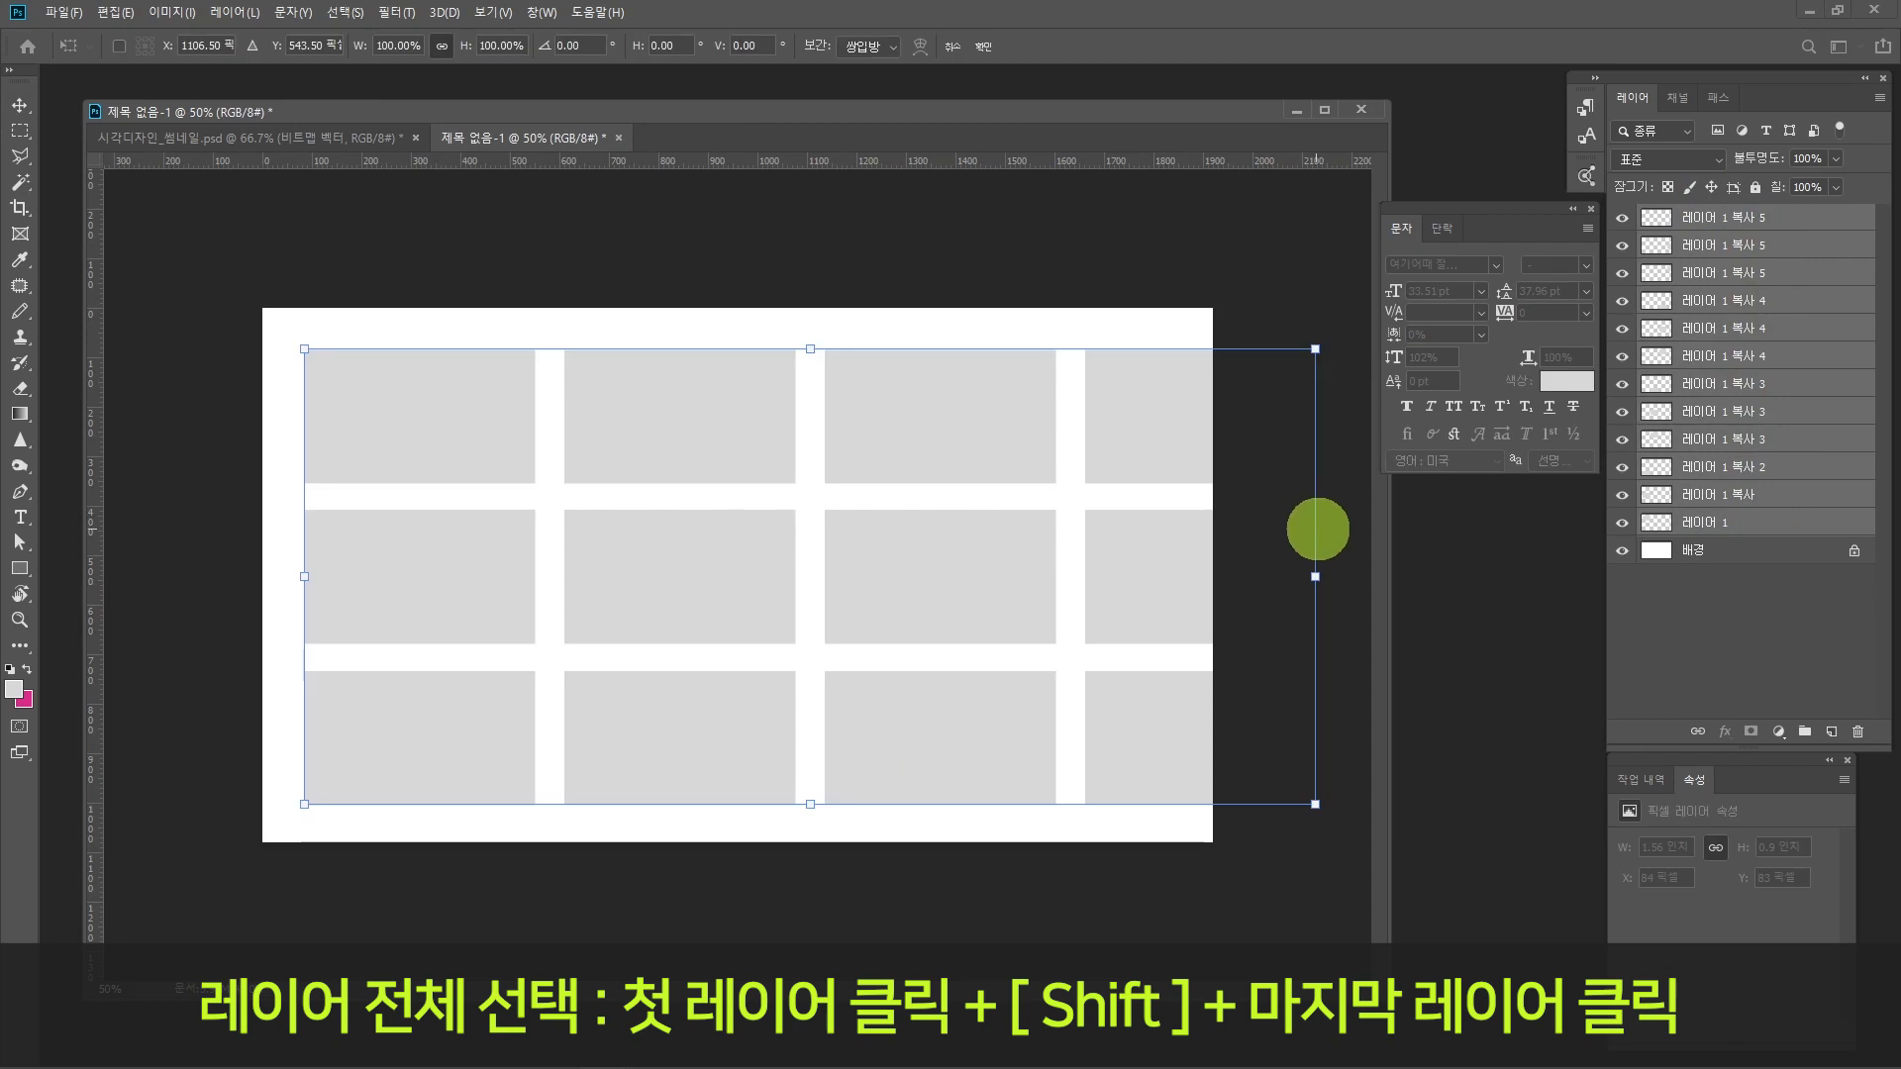
drag(1315, 576, 1173, 576)
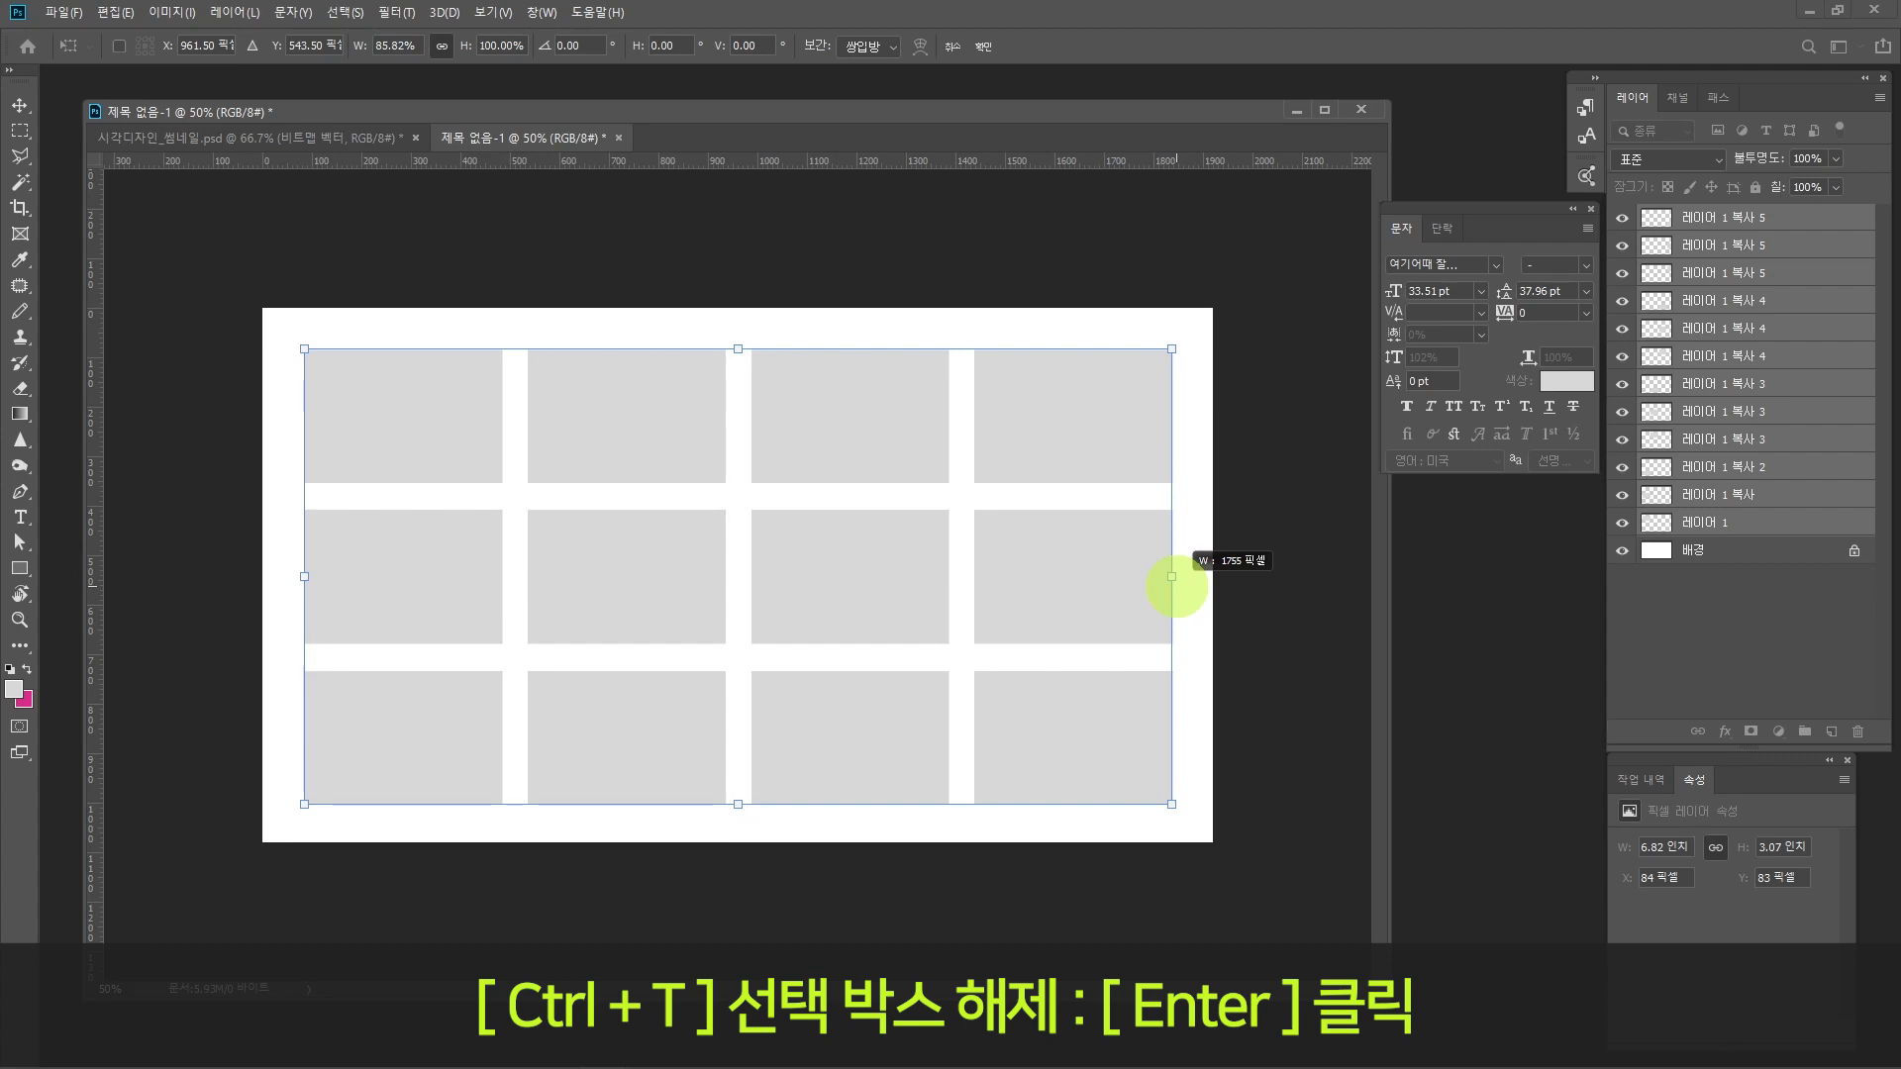
drag(1172, 577, 1178, 586)
key(Return)
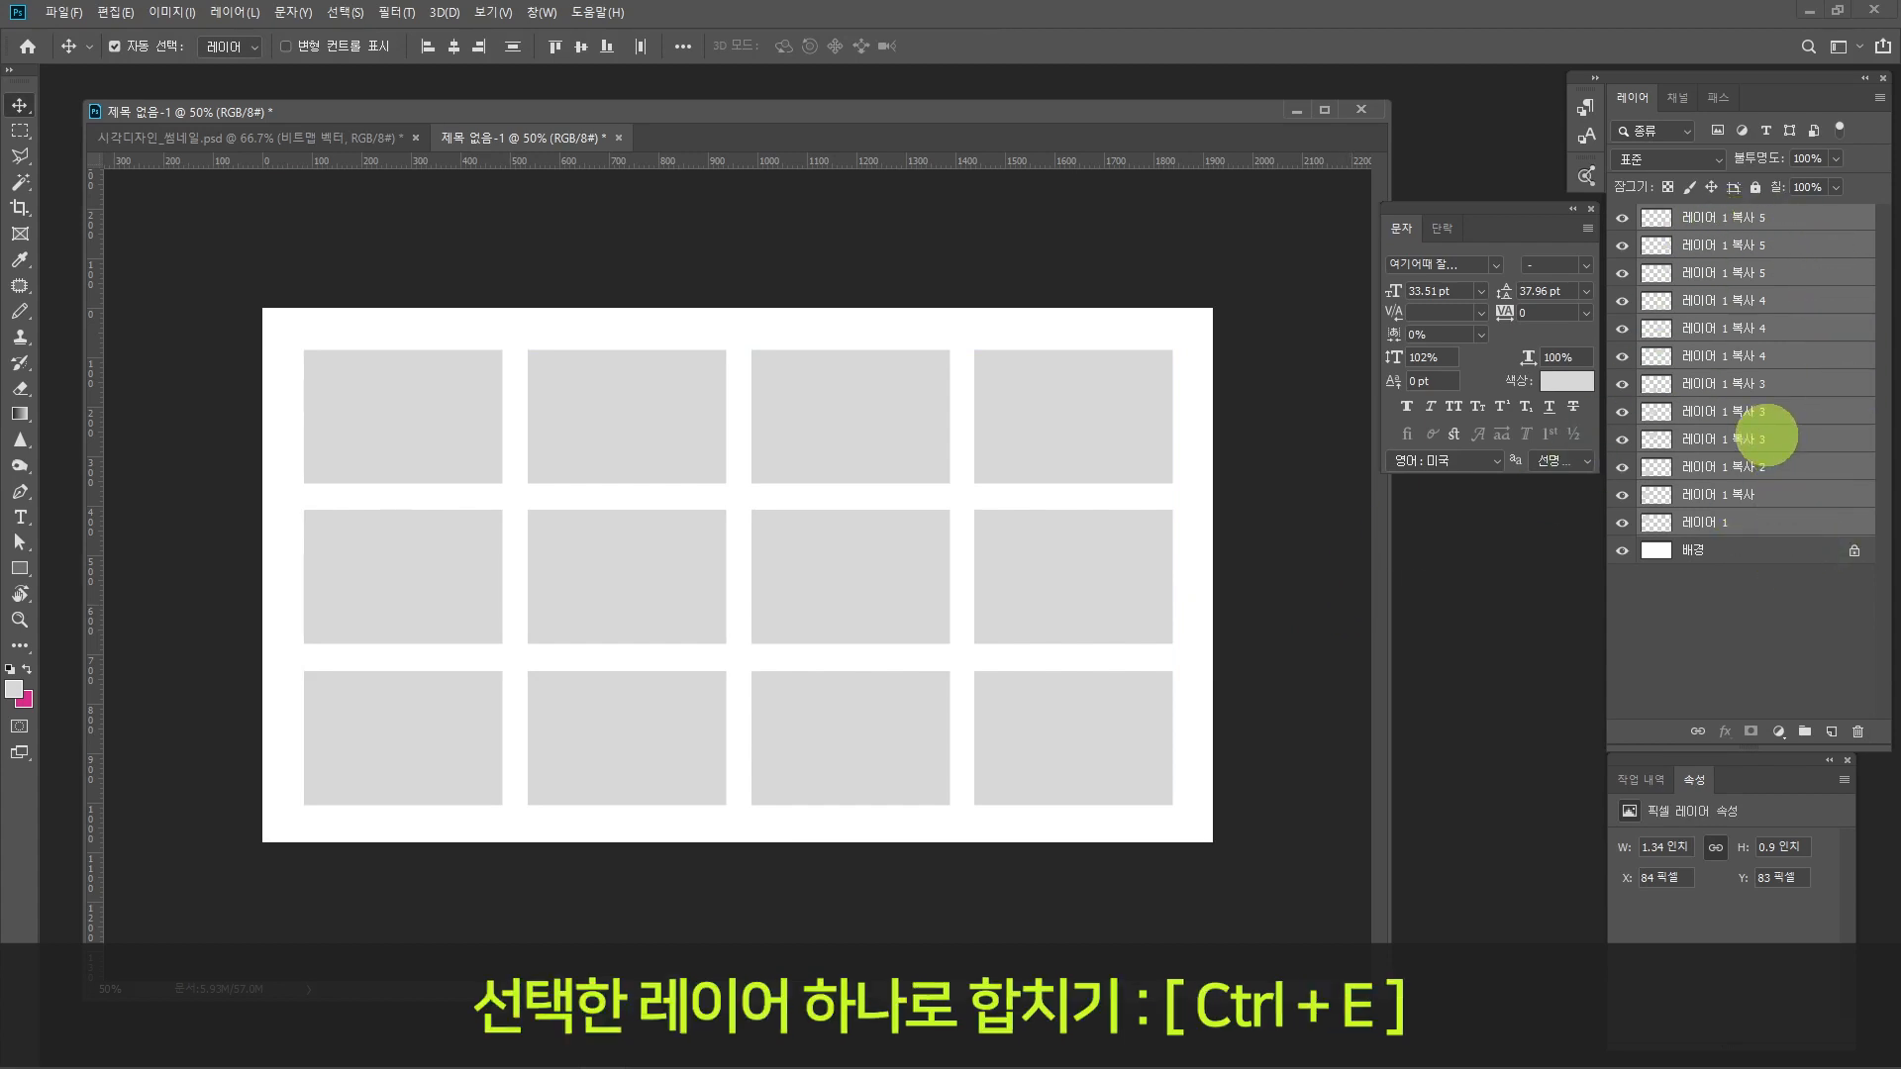
Step: Merge the twelve selected rectangle layers into one layer and toggle its visibility to check the whole grid
key(ctrl+e)
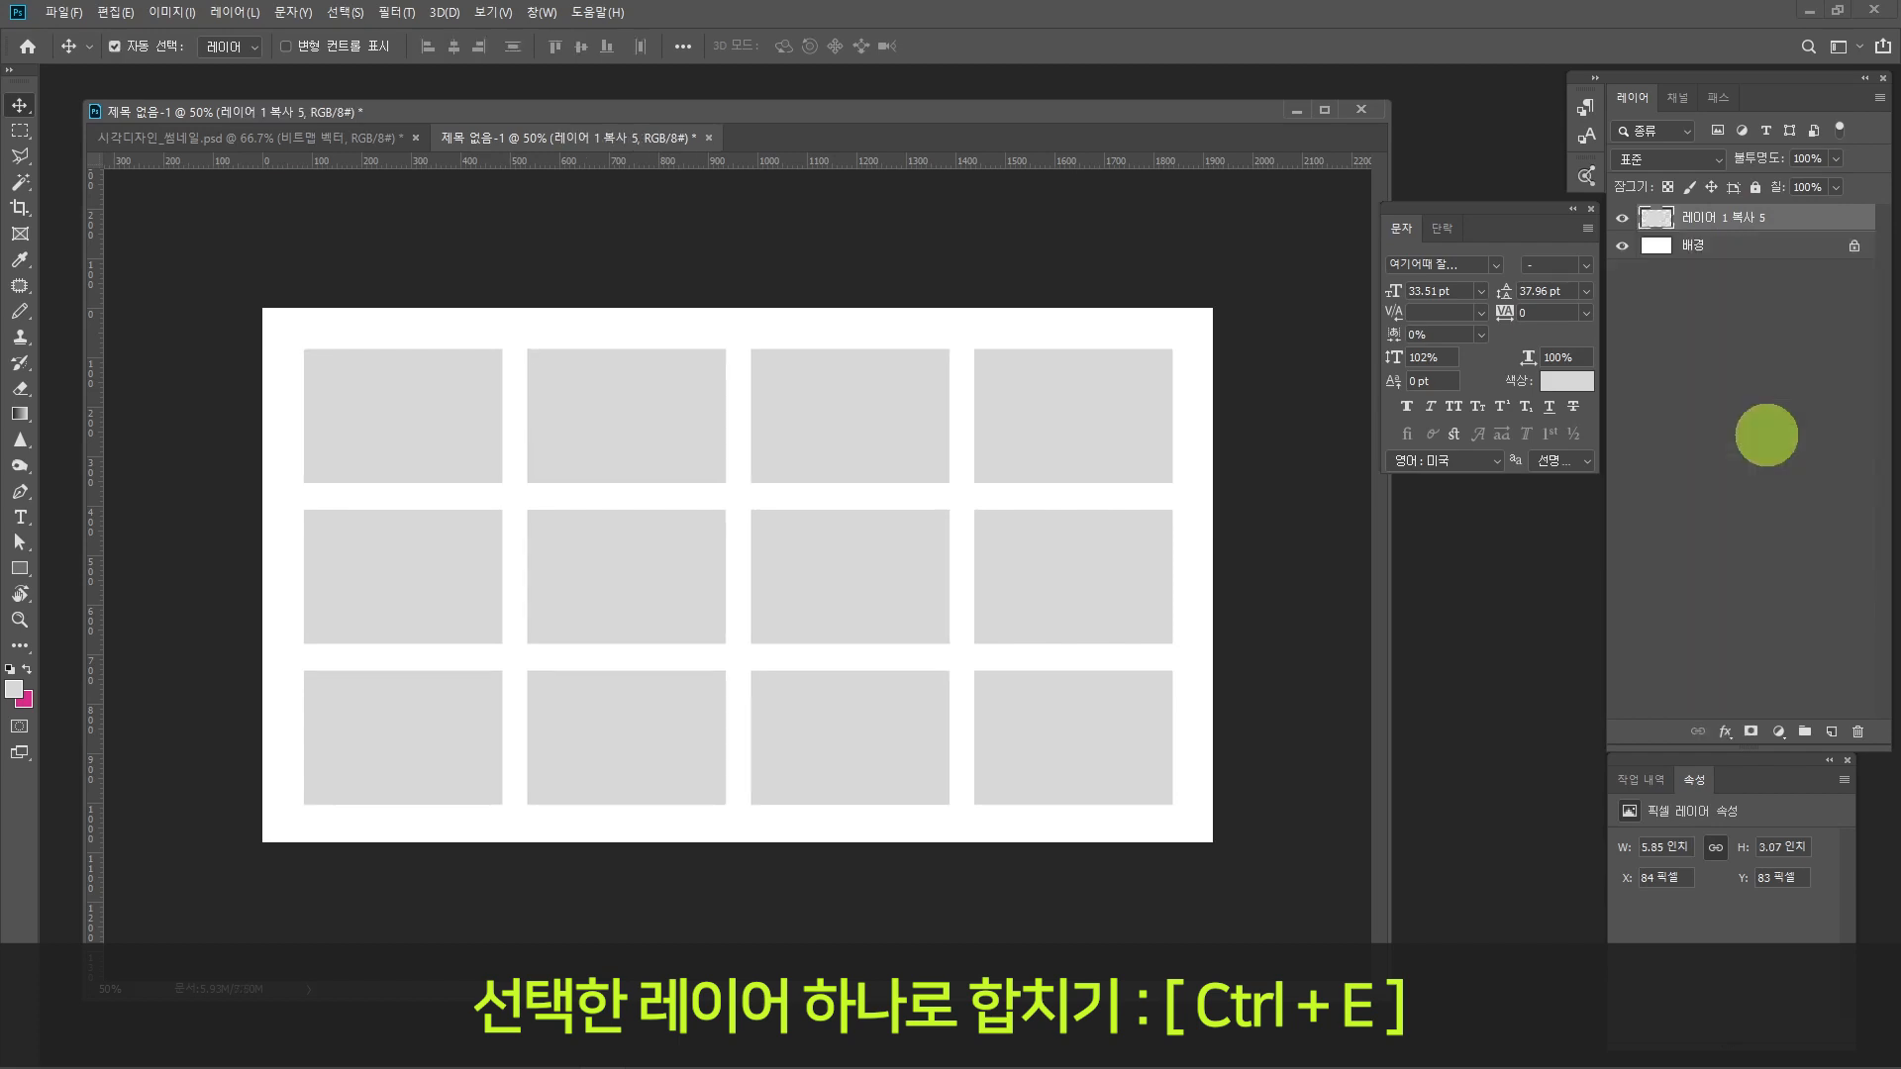
click(1621, 217)
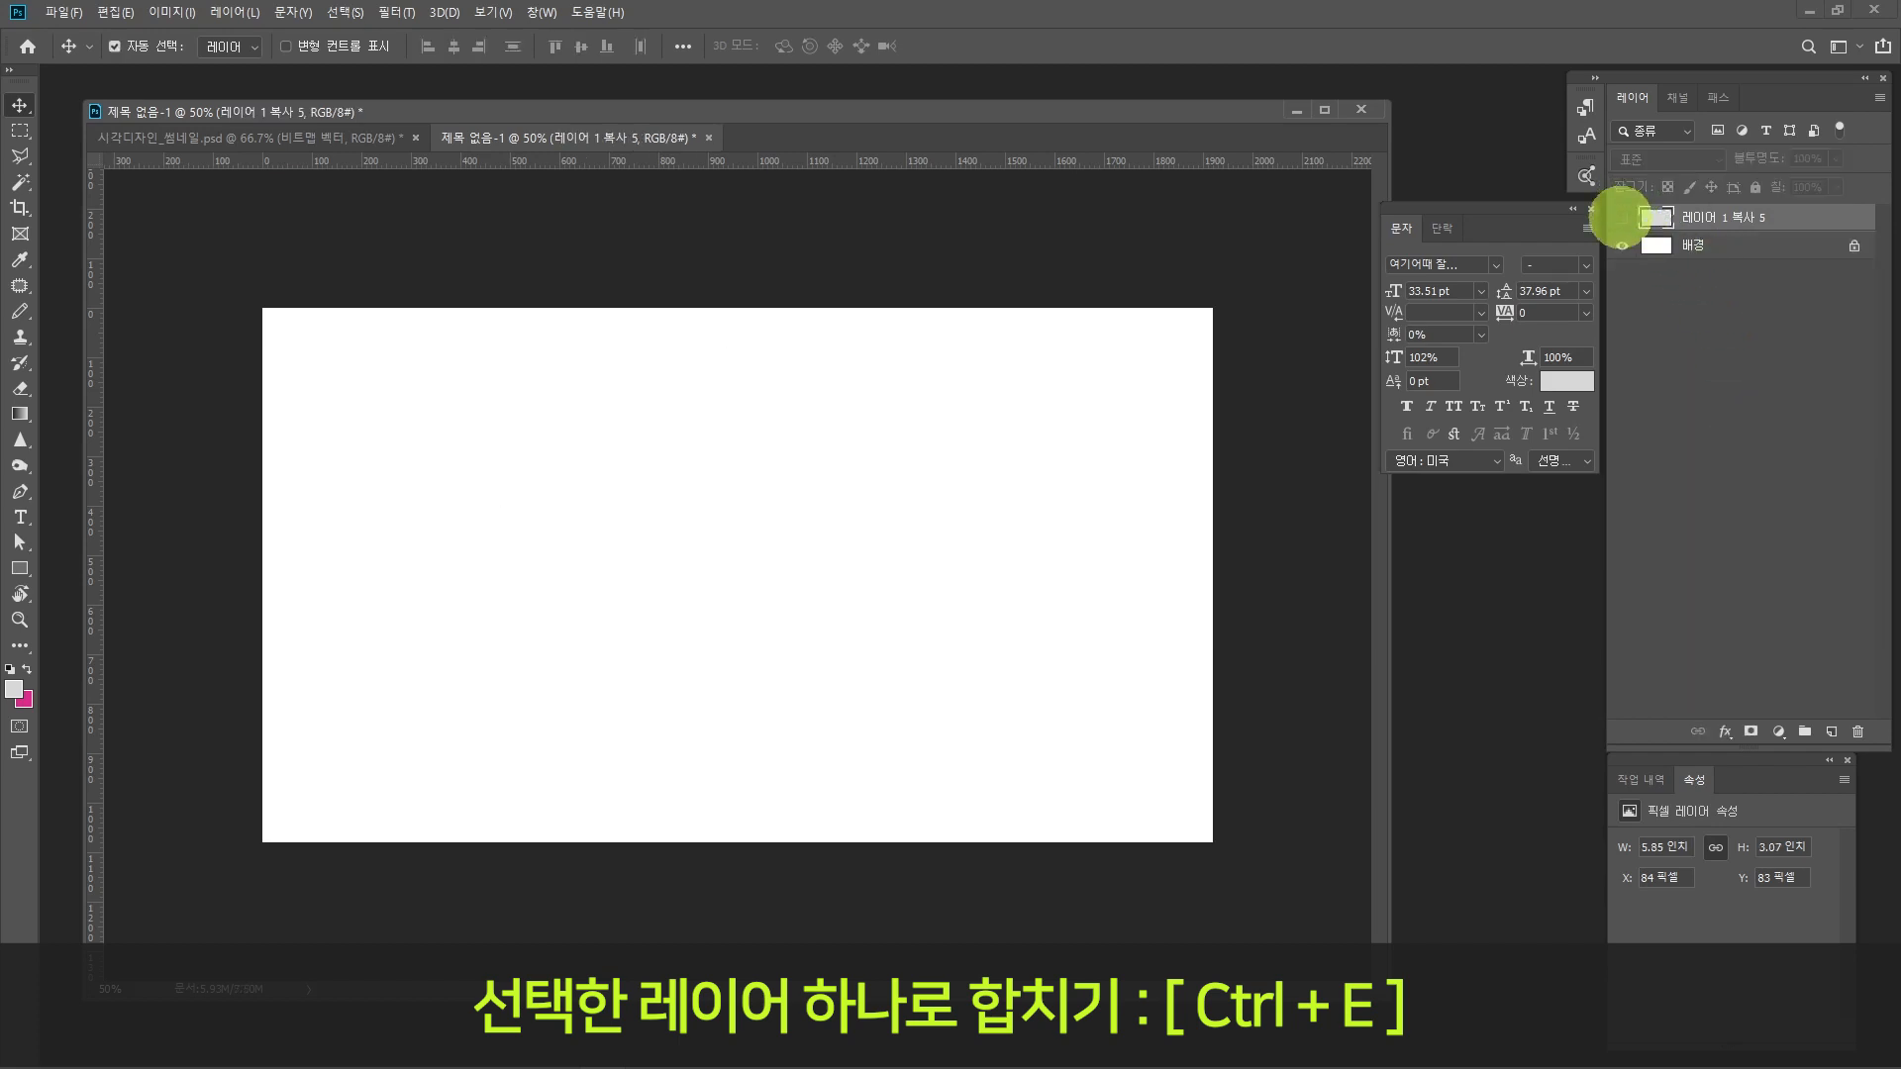
click(1622, 217)
click(1621, 217)
click(1622, 216)
click(1622, 217)
click(1622, 217)
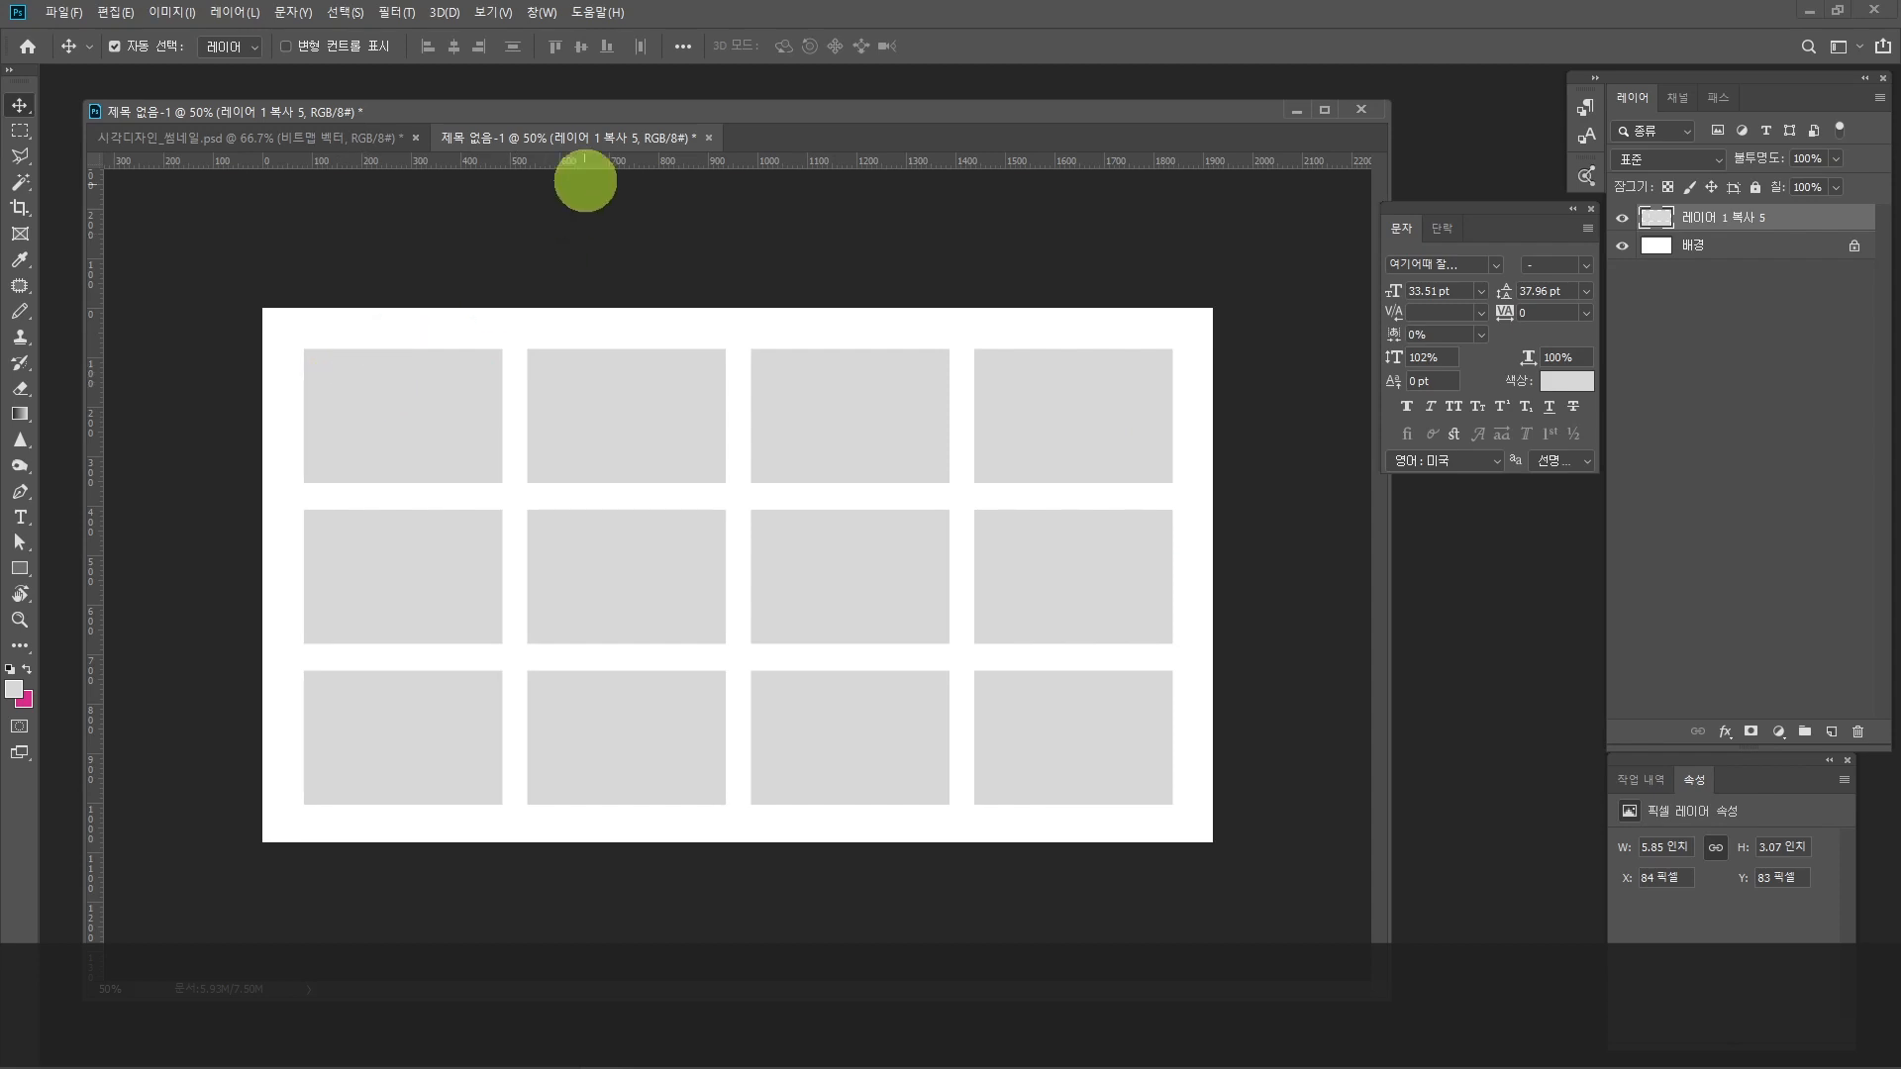
Step: On a new layer, fill a rectangular selection spanning the grid's two right columns, about 2.86 × 3.08 in, with light grey
drag(564, 114, 623, 95)
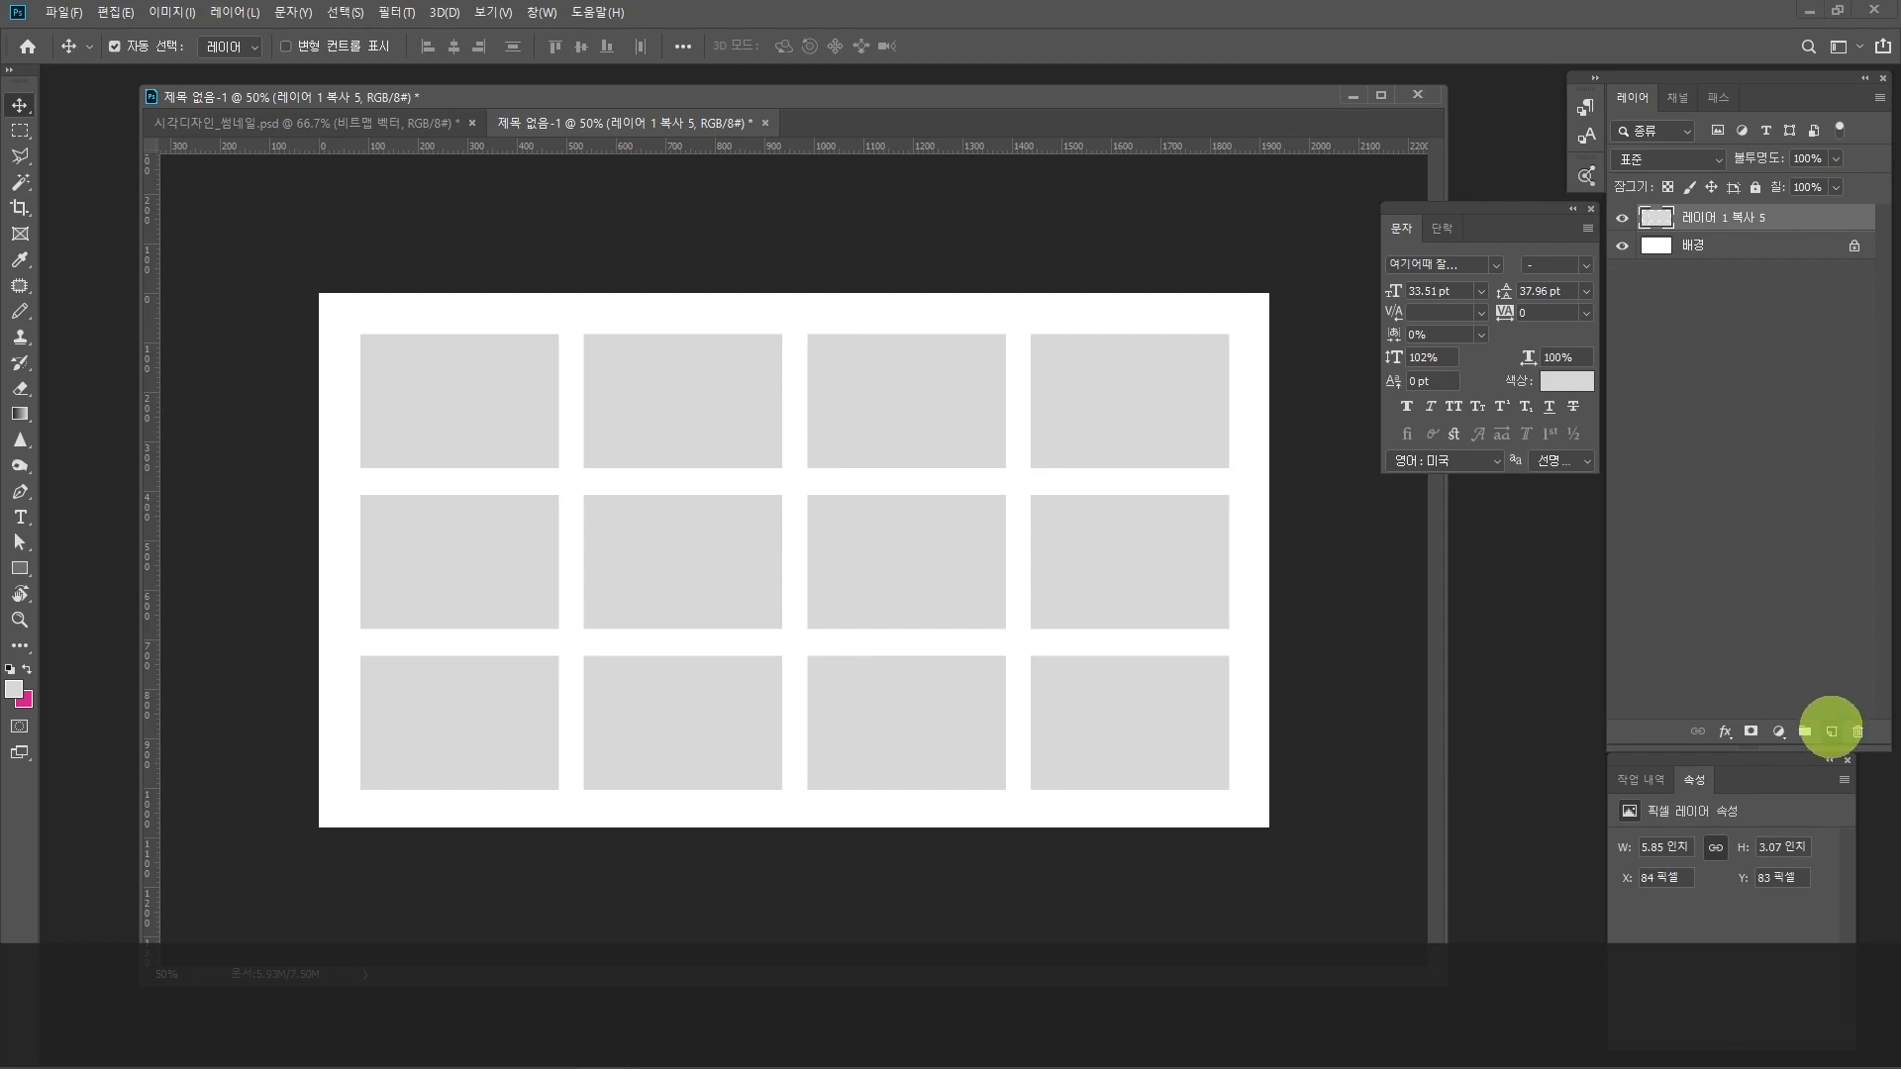
click(1831, 731)
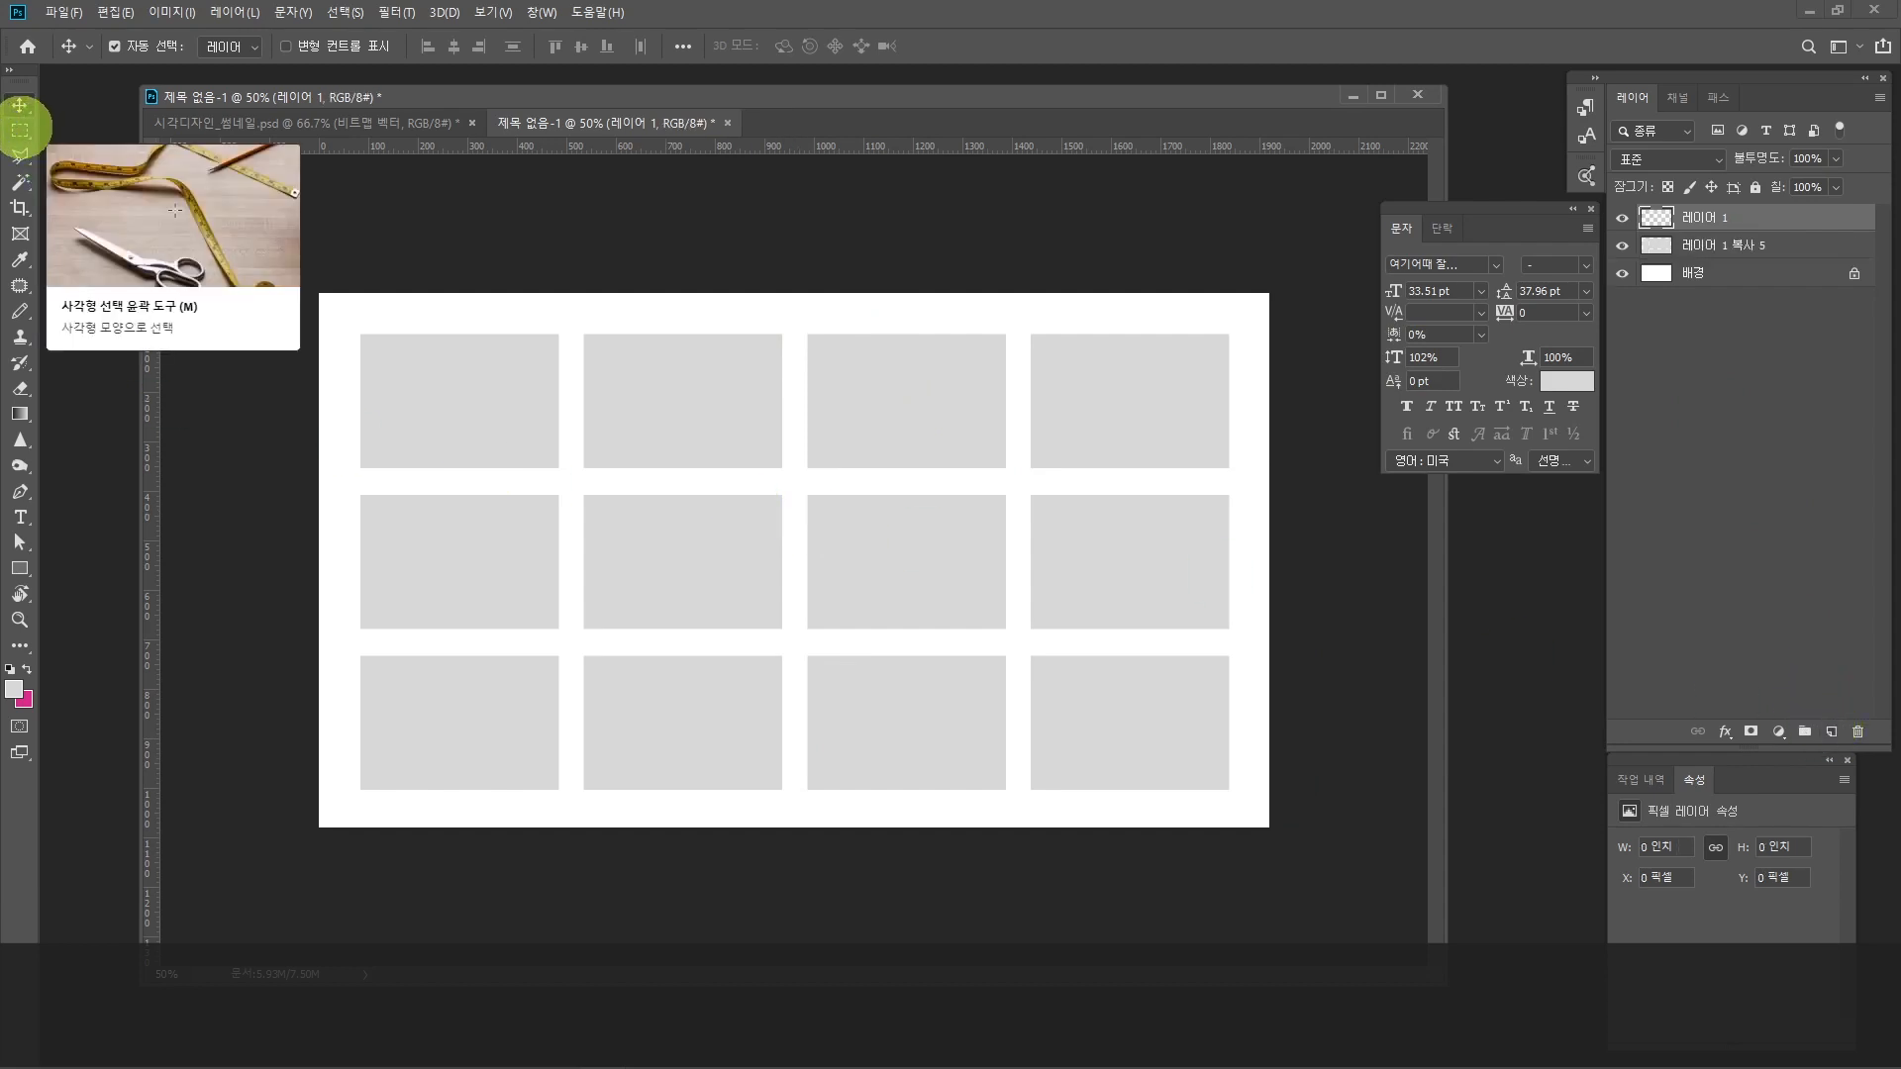
click(20, 130)
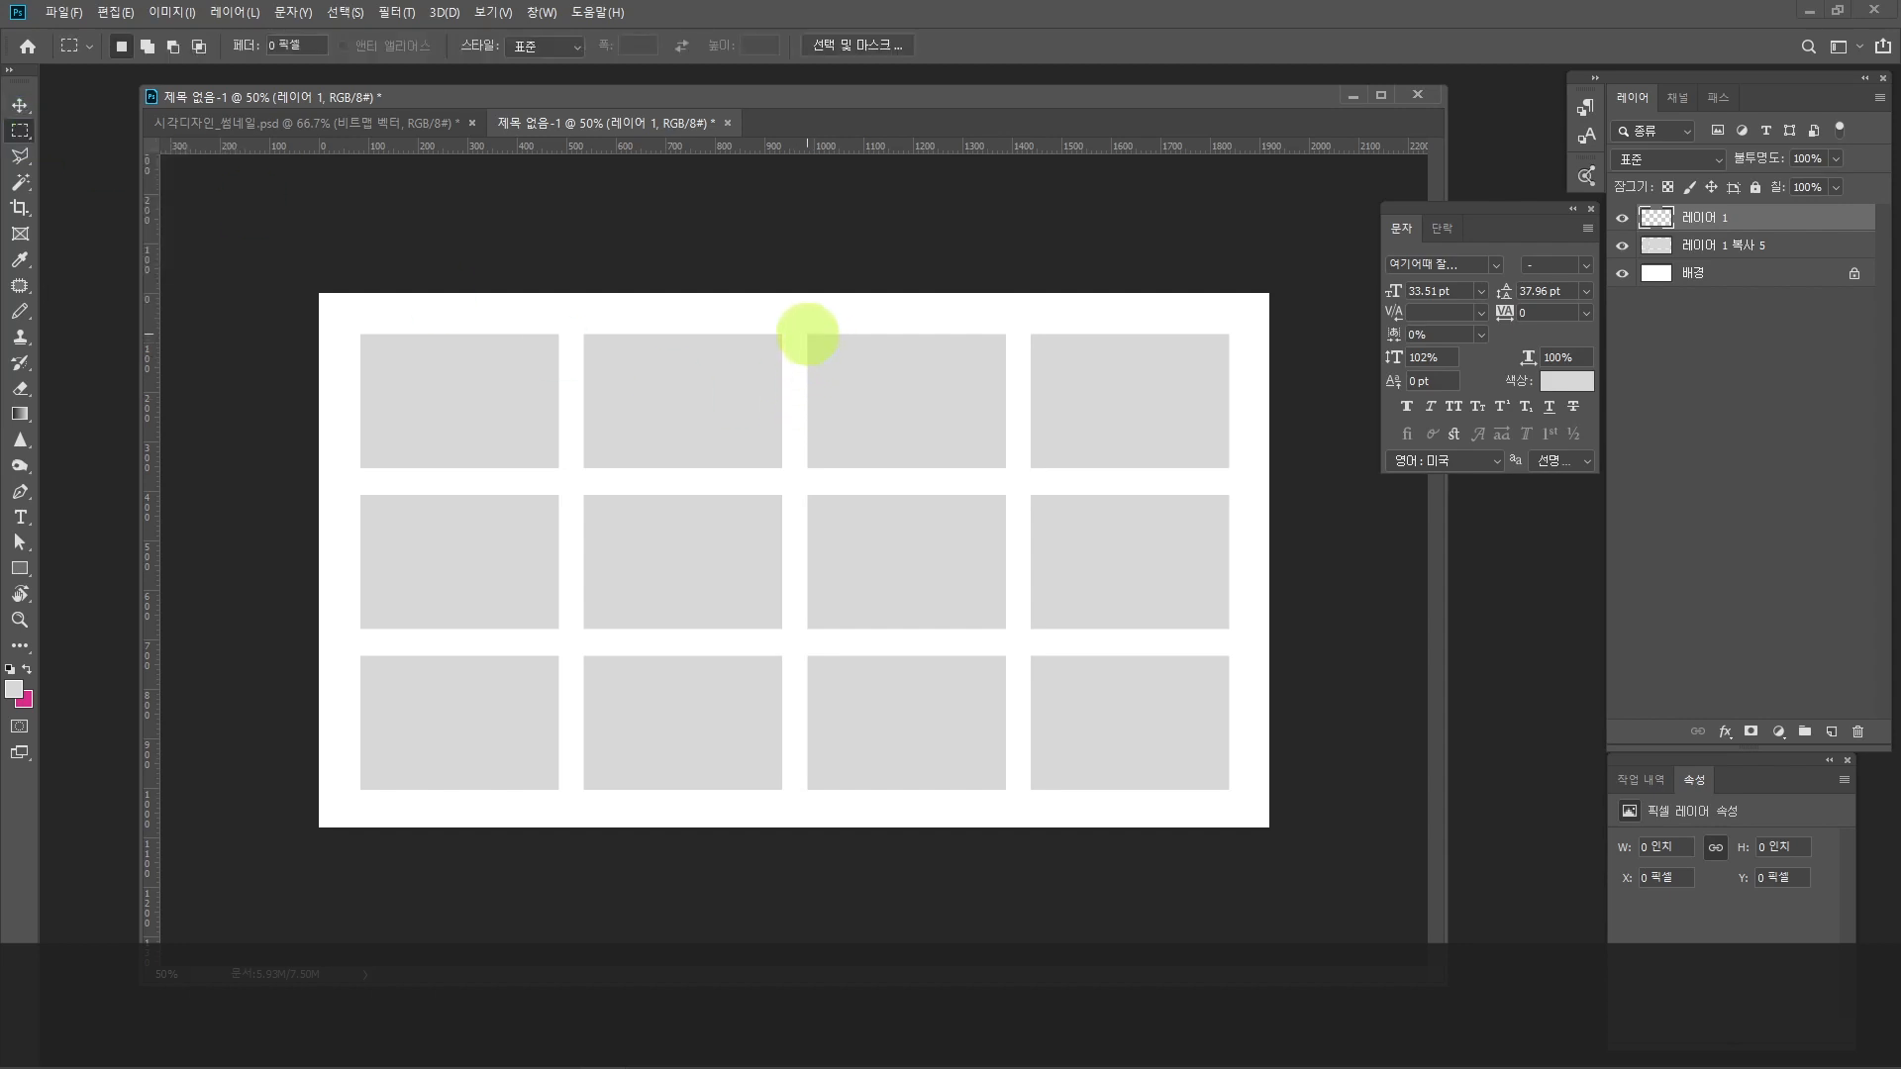
drag(807, 334, 1229, 790)
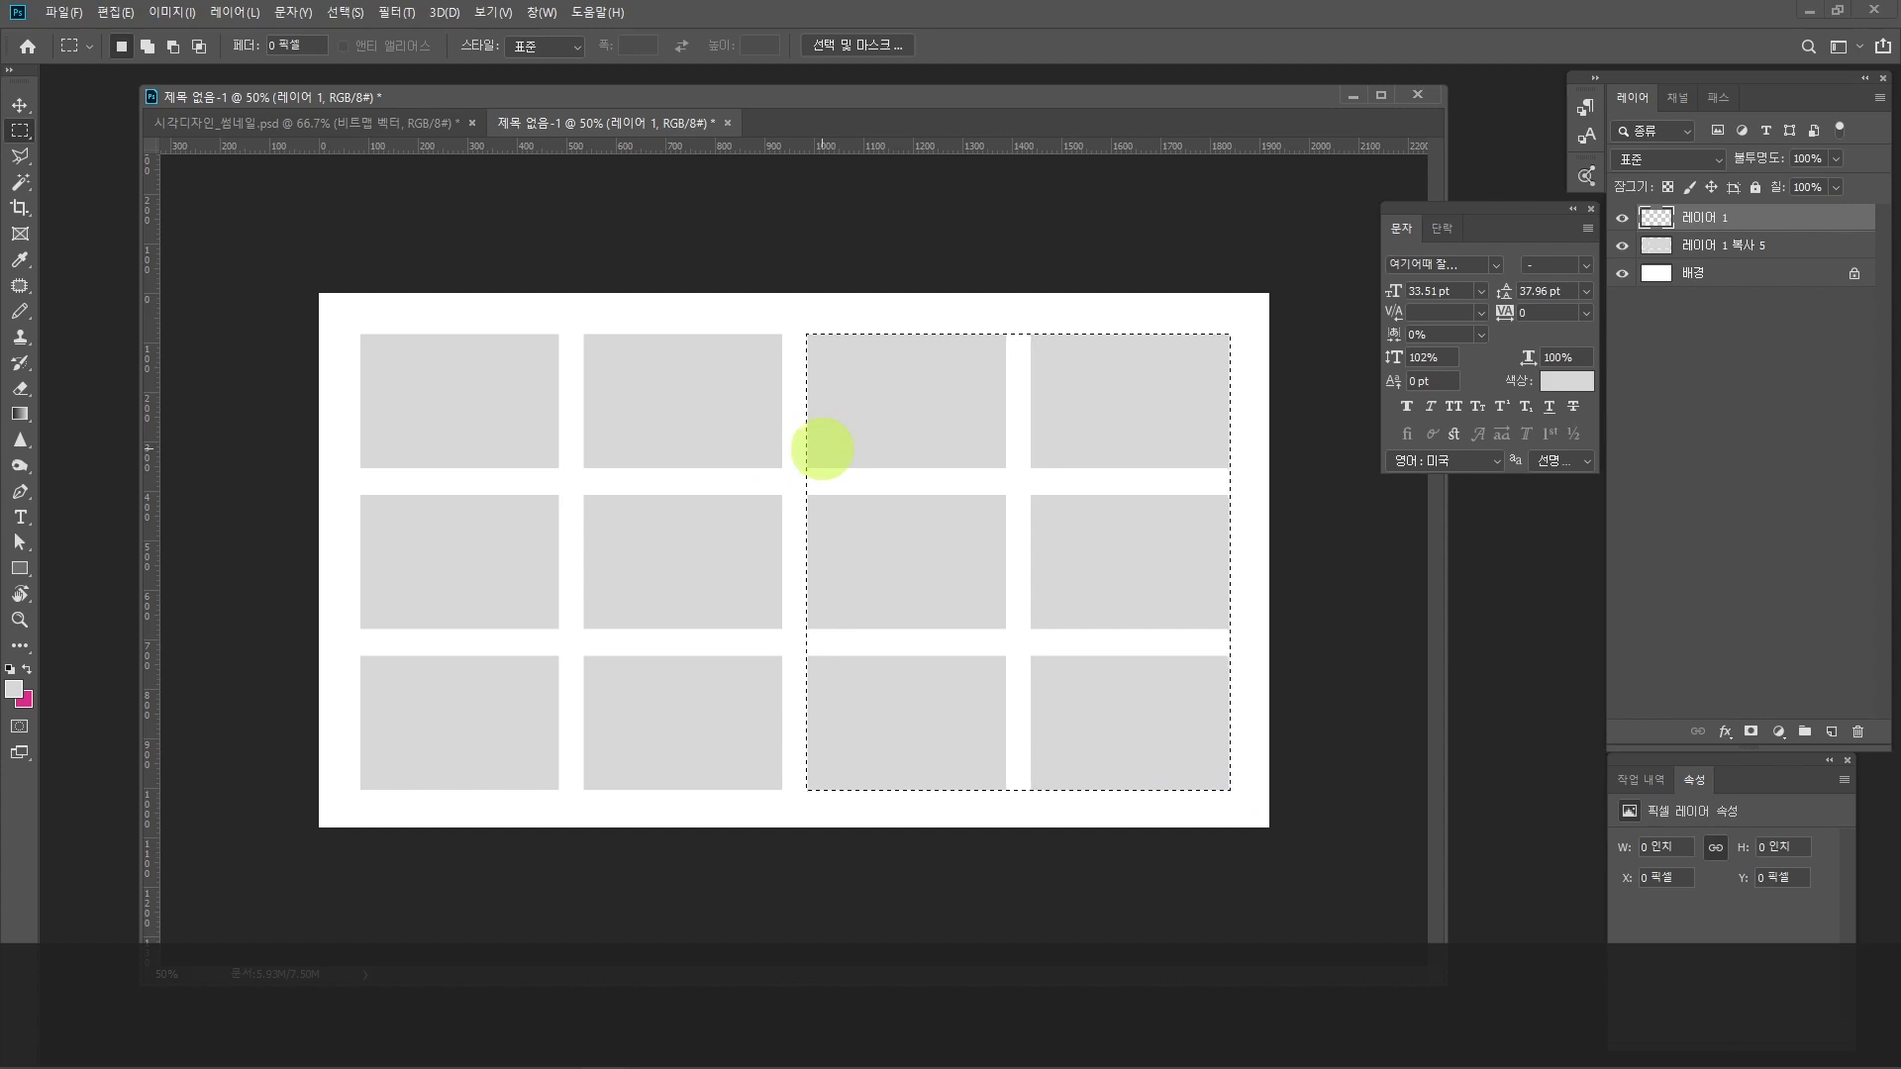
key(alt+Delete)
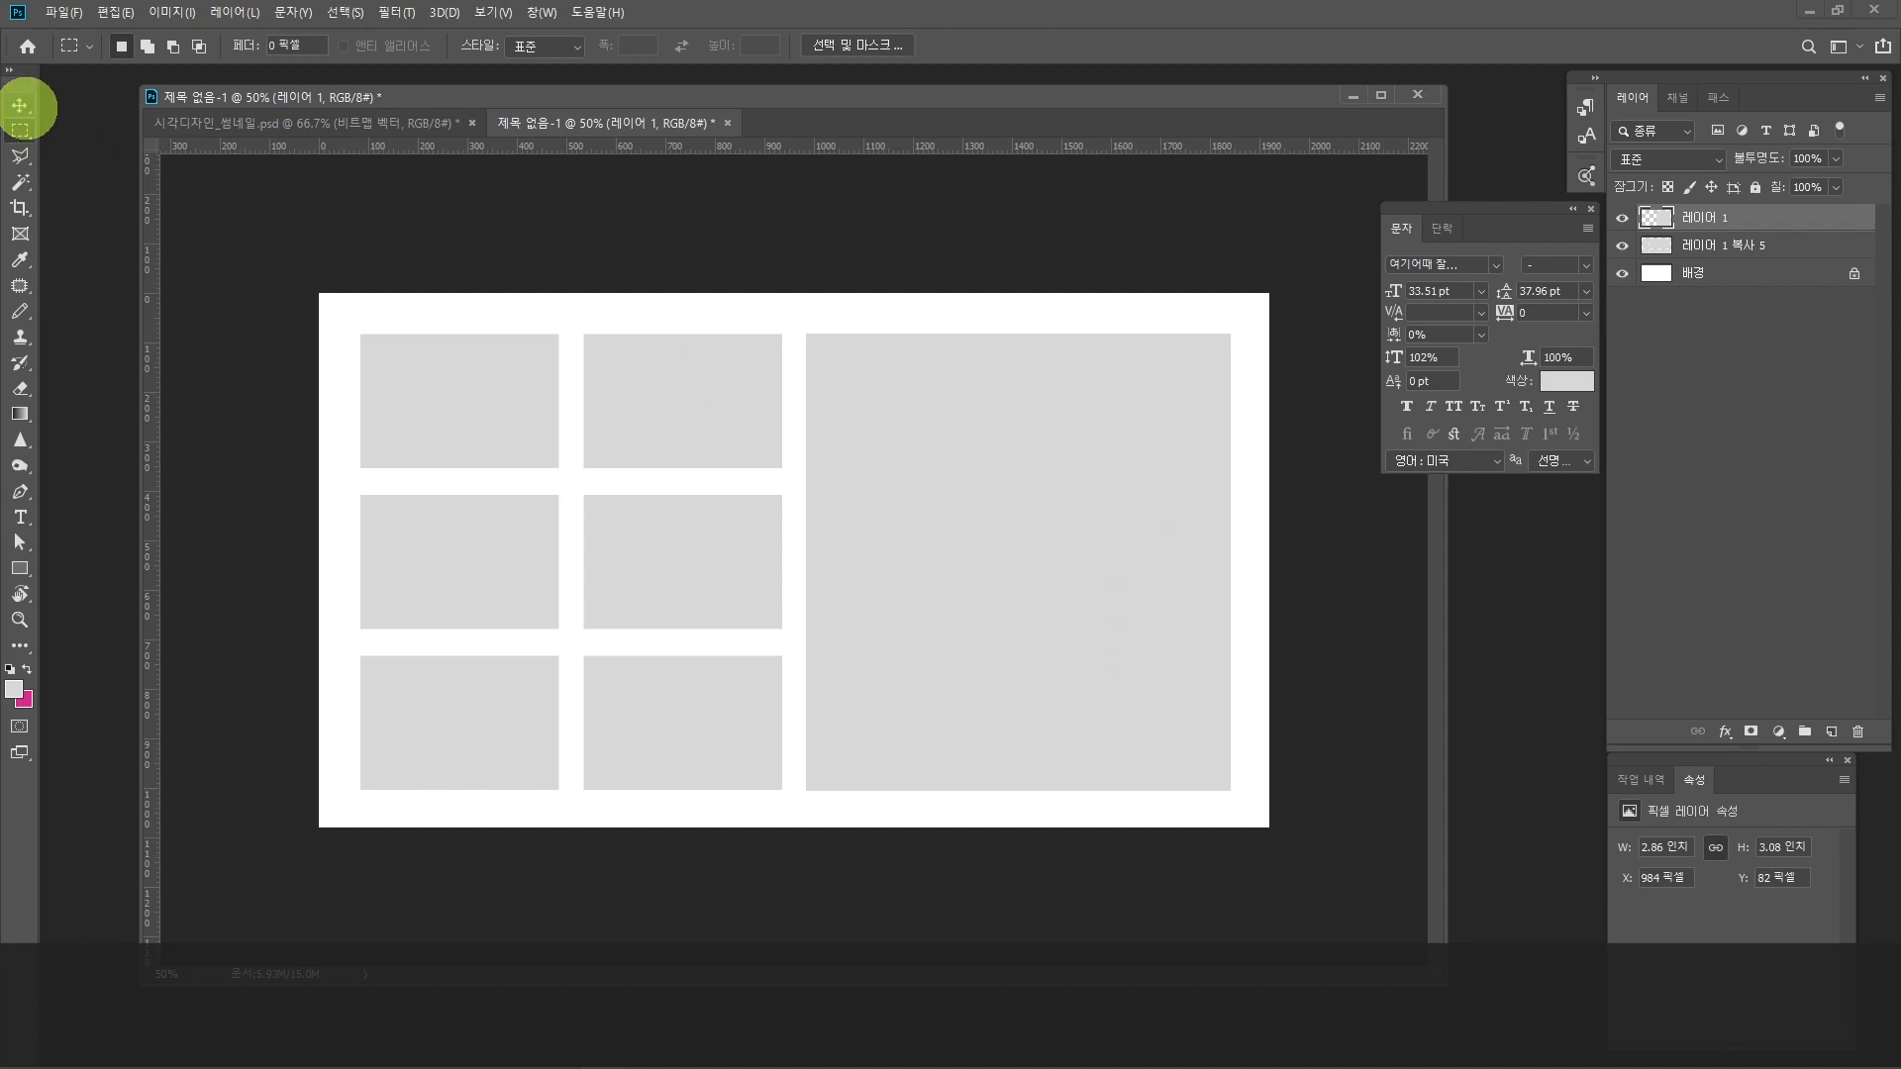
Step: Open the UIUX image from the 이미지자료 folder and detach it into its own floating window
click(20, 104)
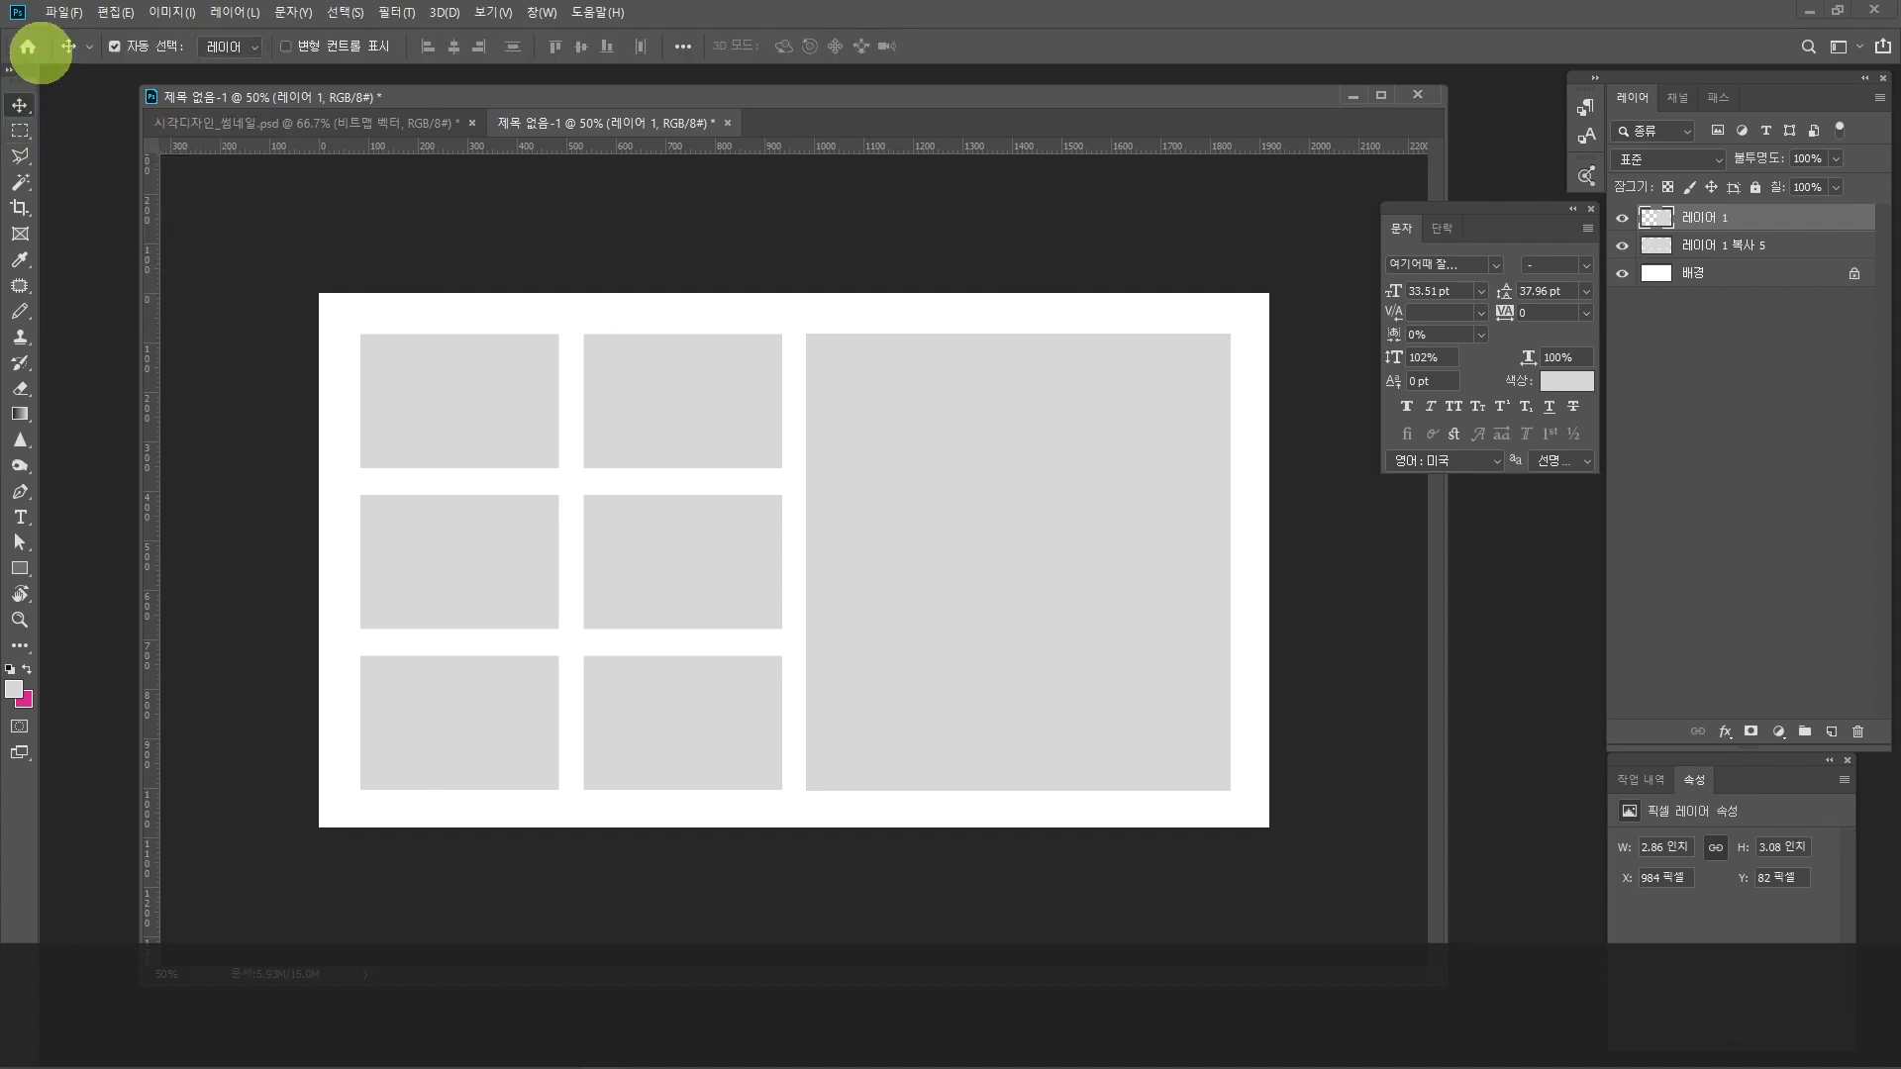
click(60, 12)
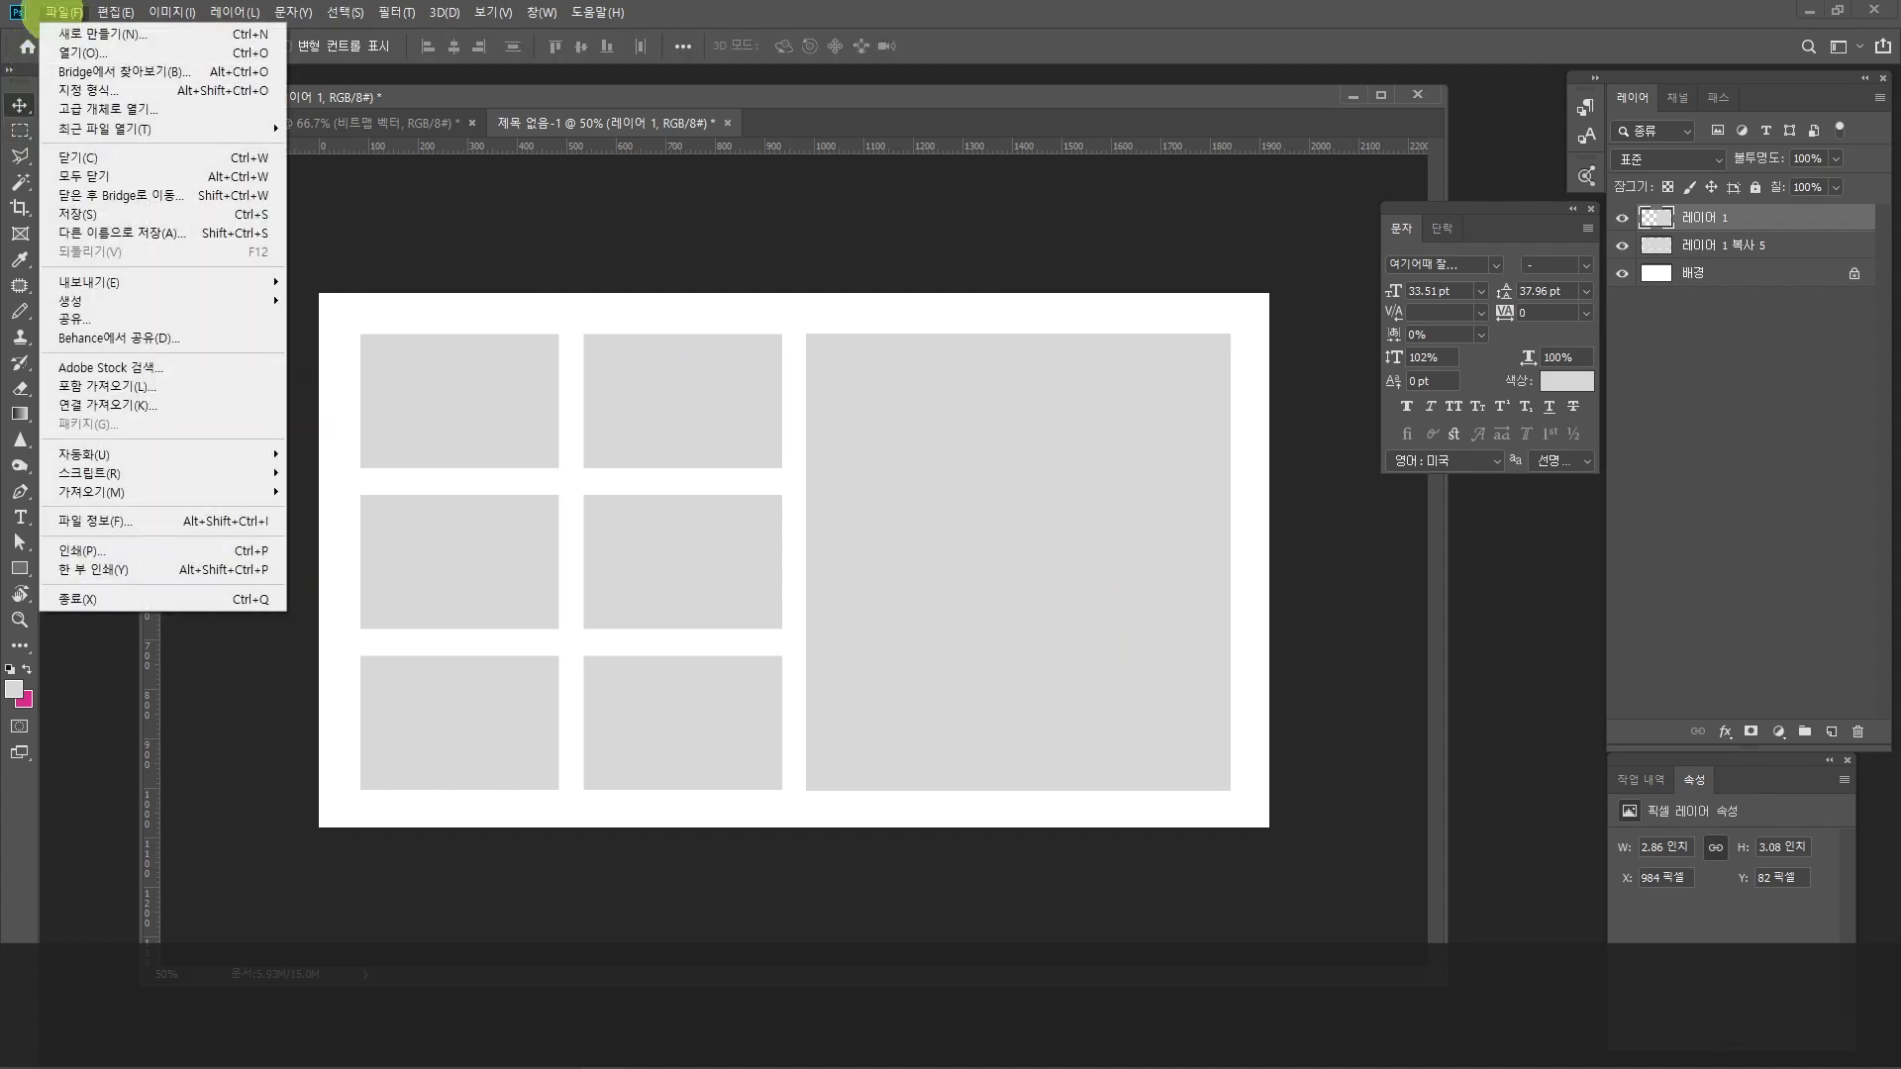
click(69, 52)
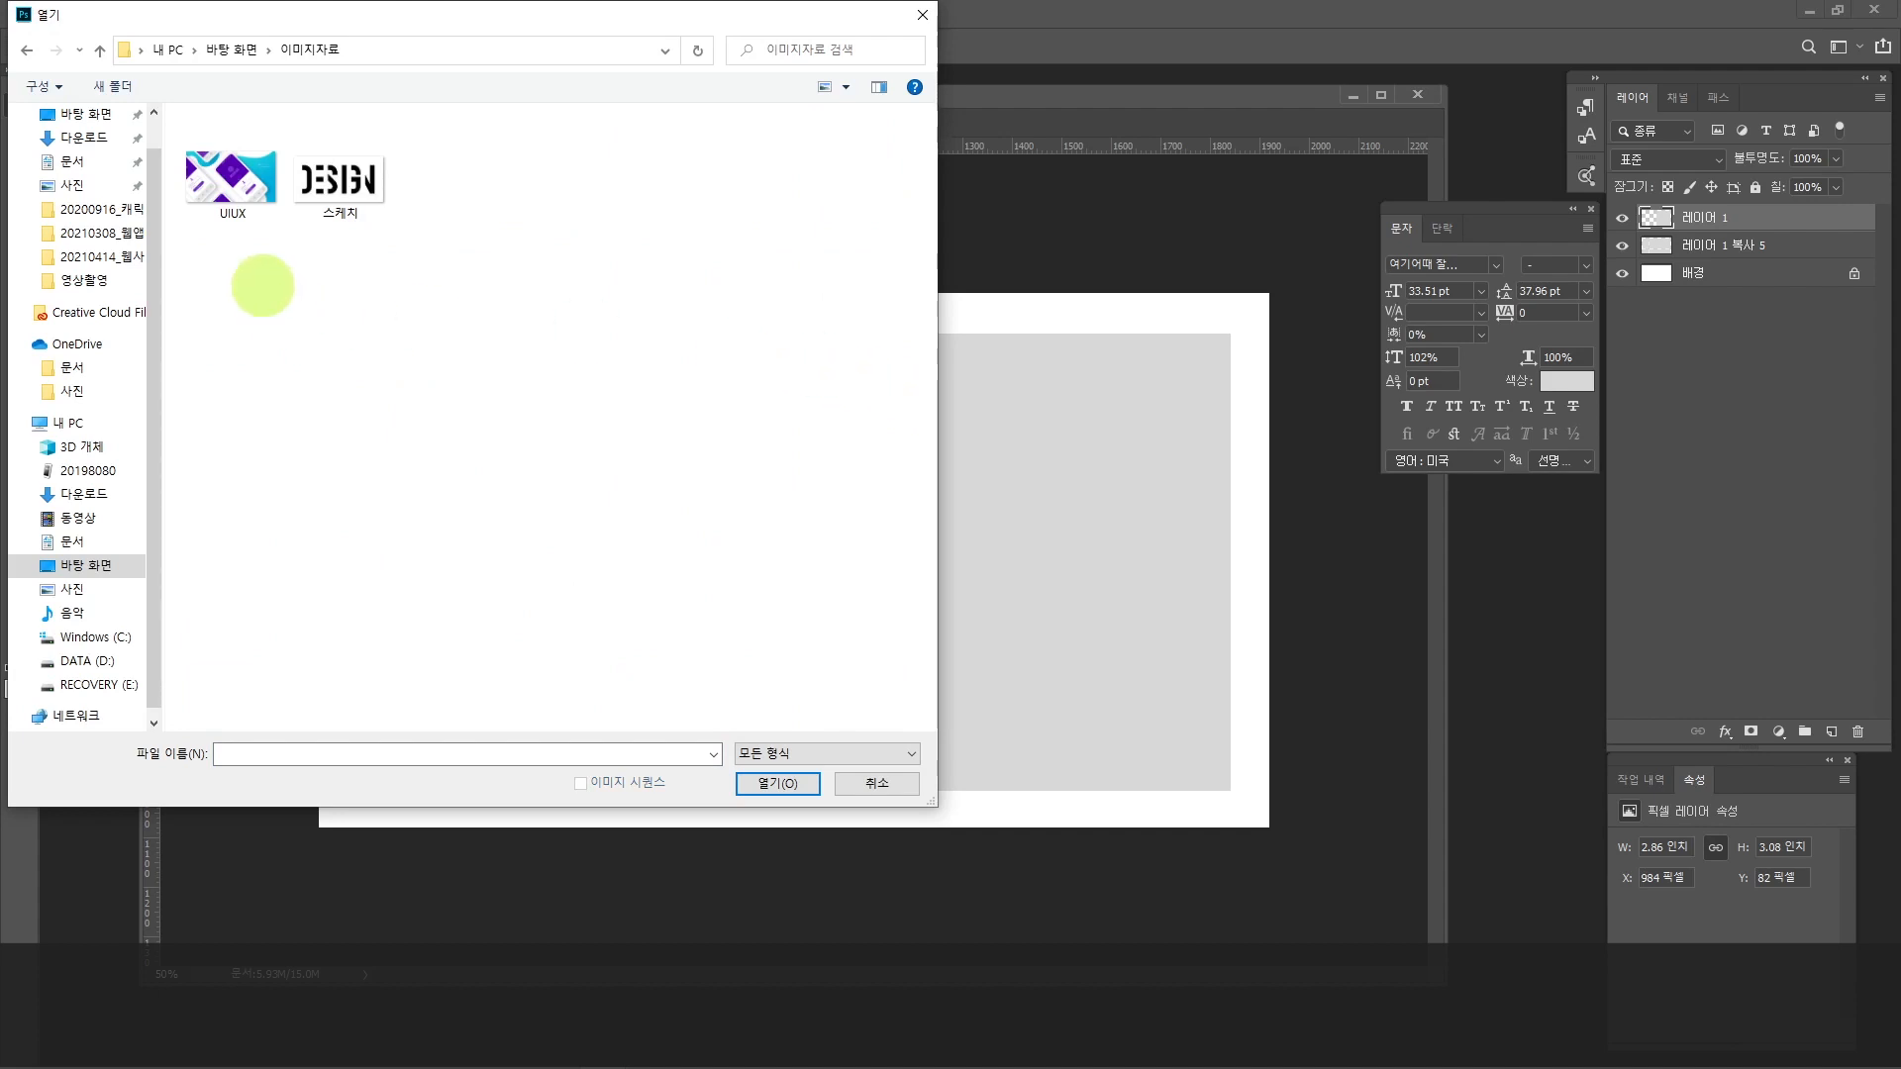
click(230, 173)
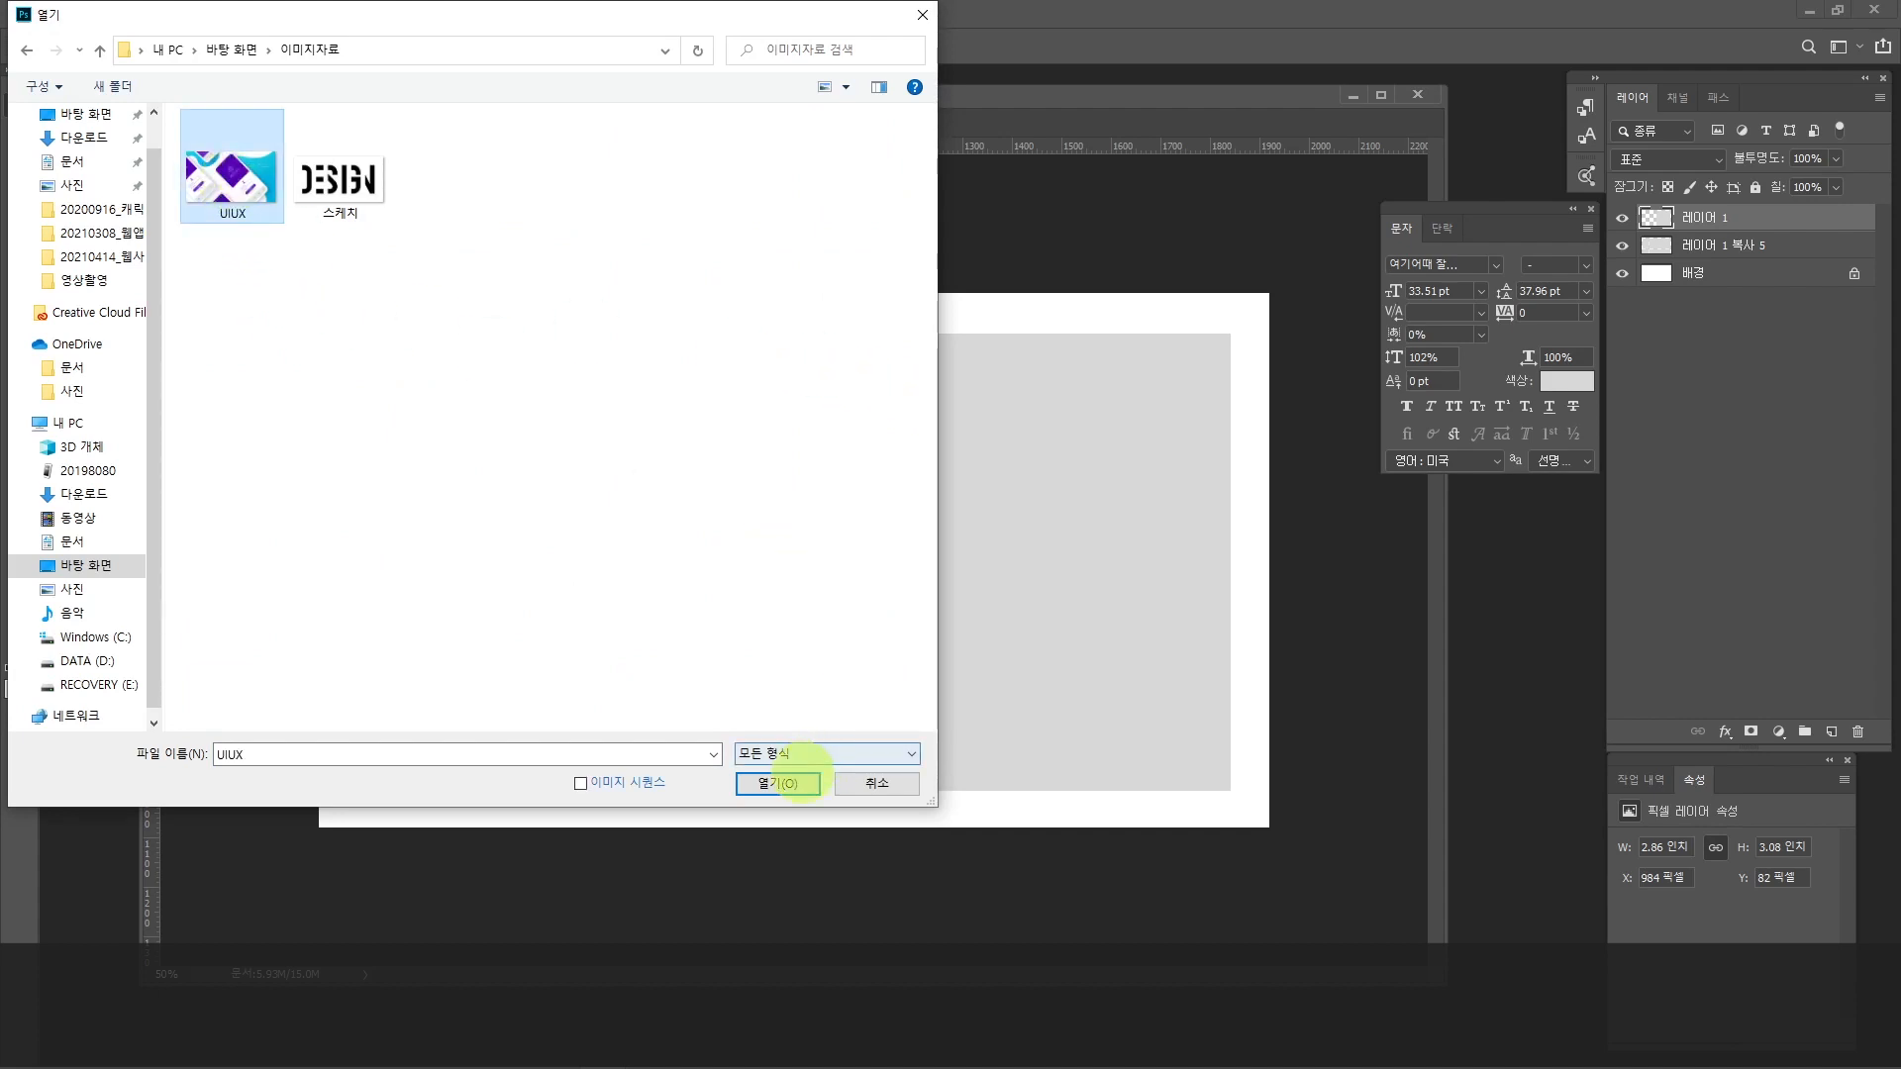
click(777, 782)
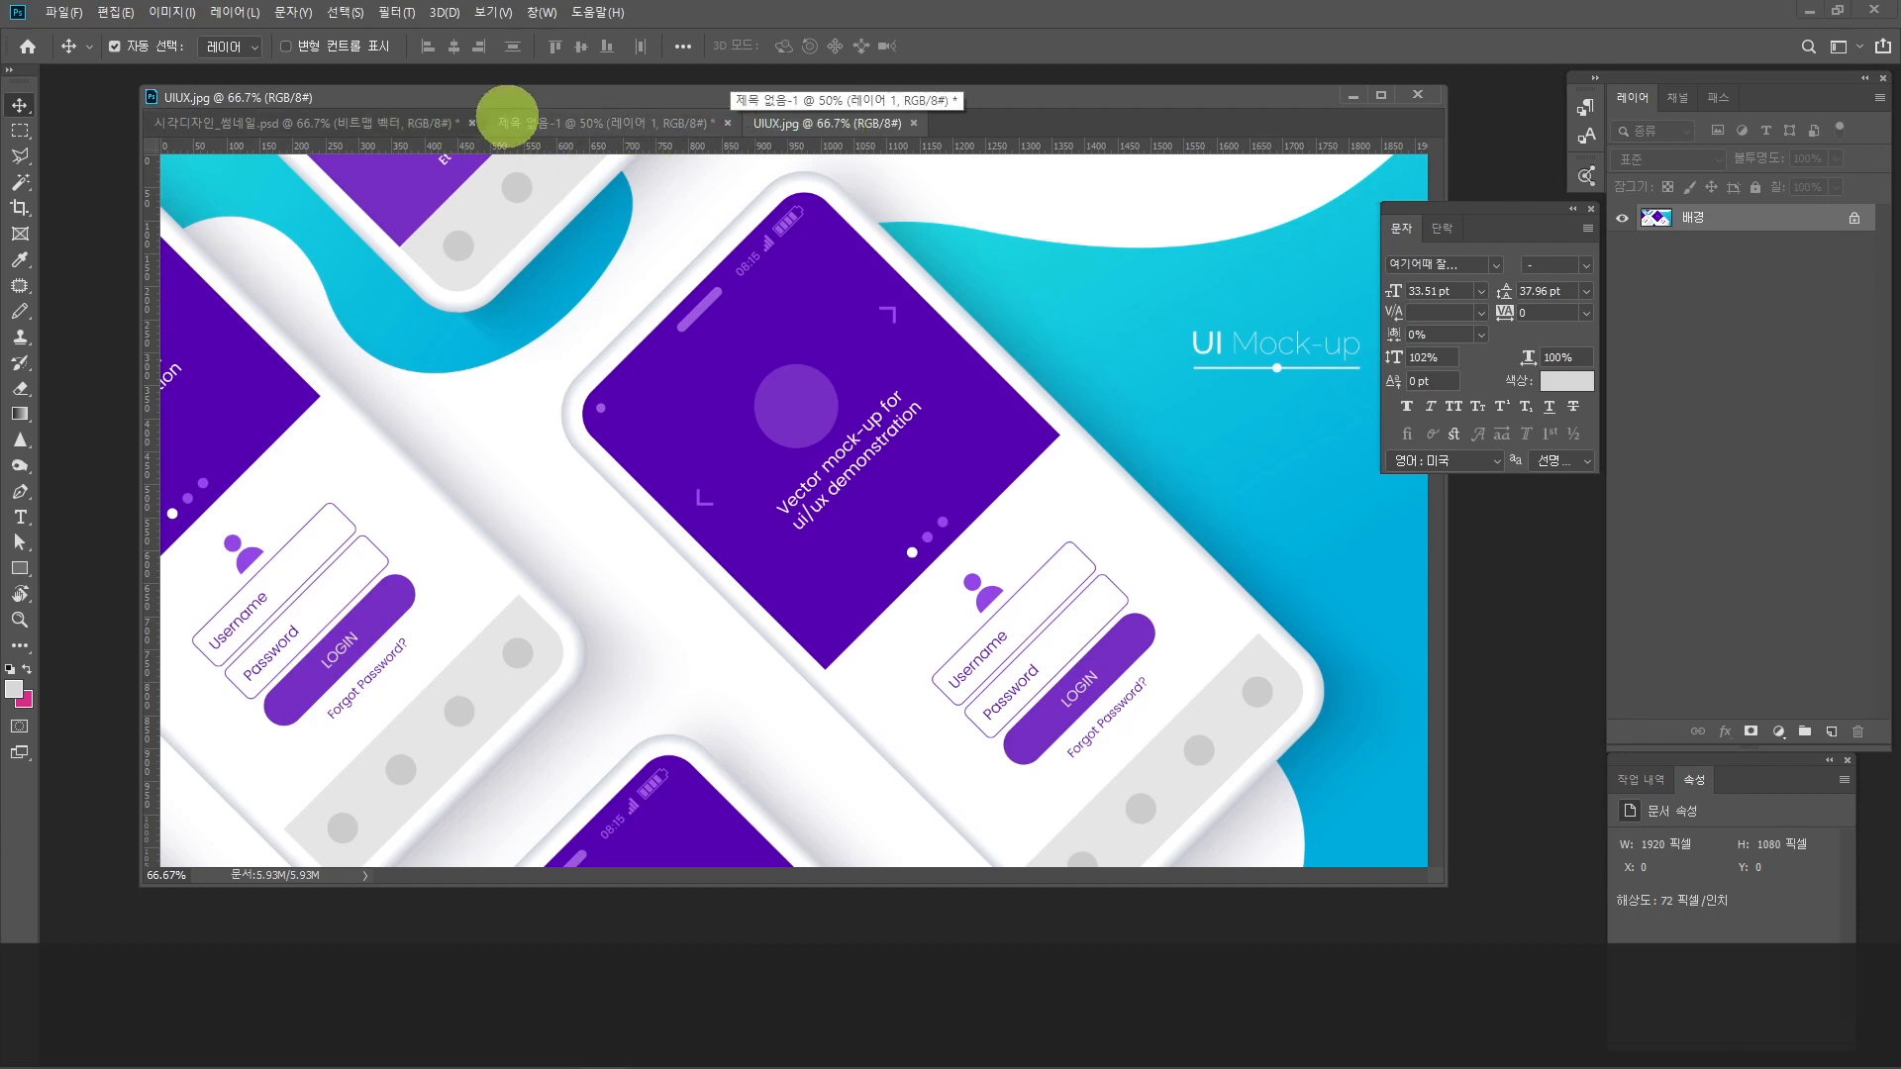
drag(808, 123, 801, 276)
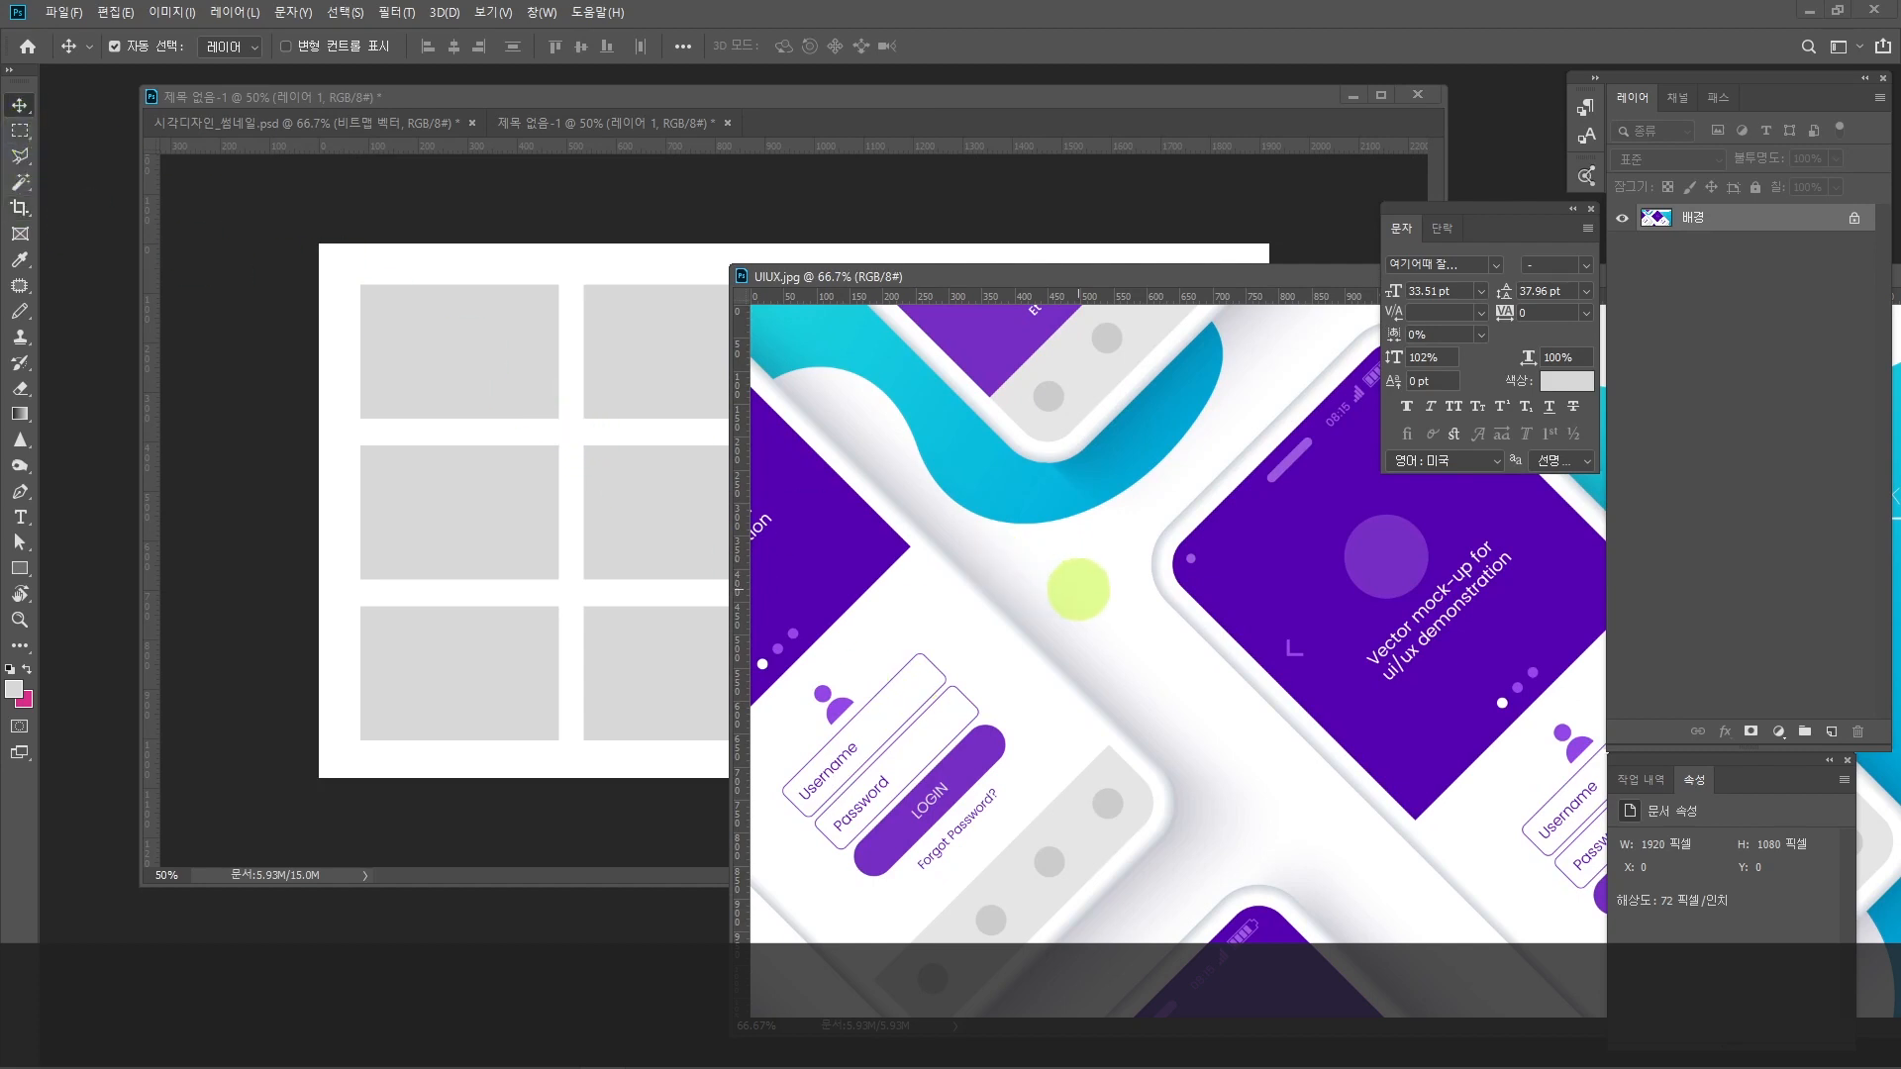
Step: Copy the UIUX image into the grid document with the Move tool and position it at about X 24 px, Y 82 px
drag(1078, 589, 653, 552)
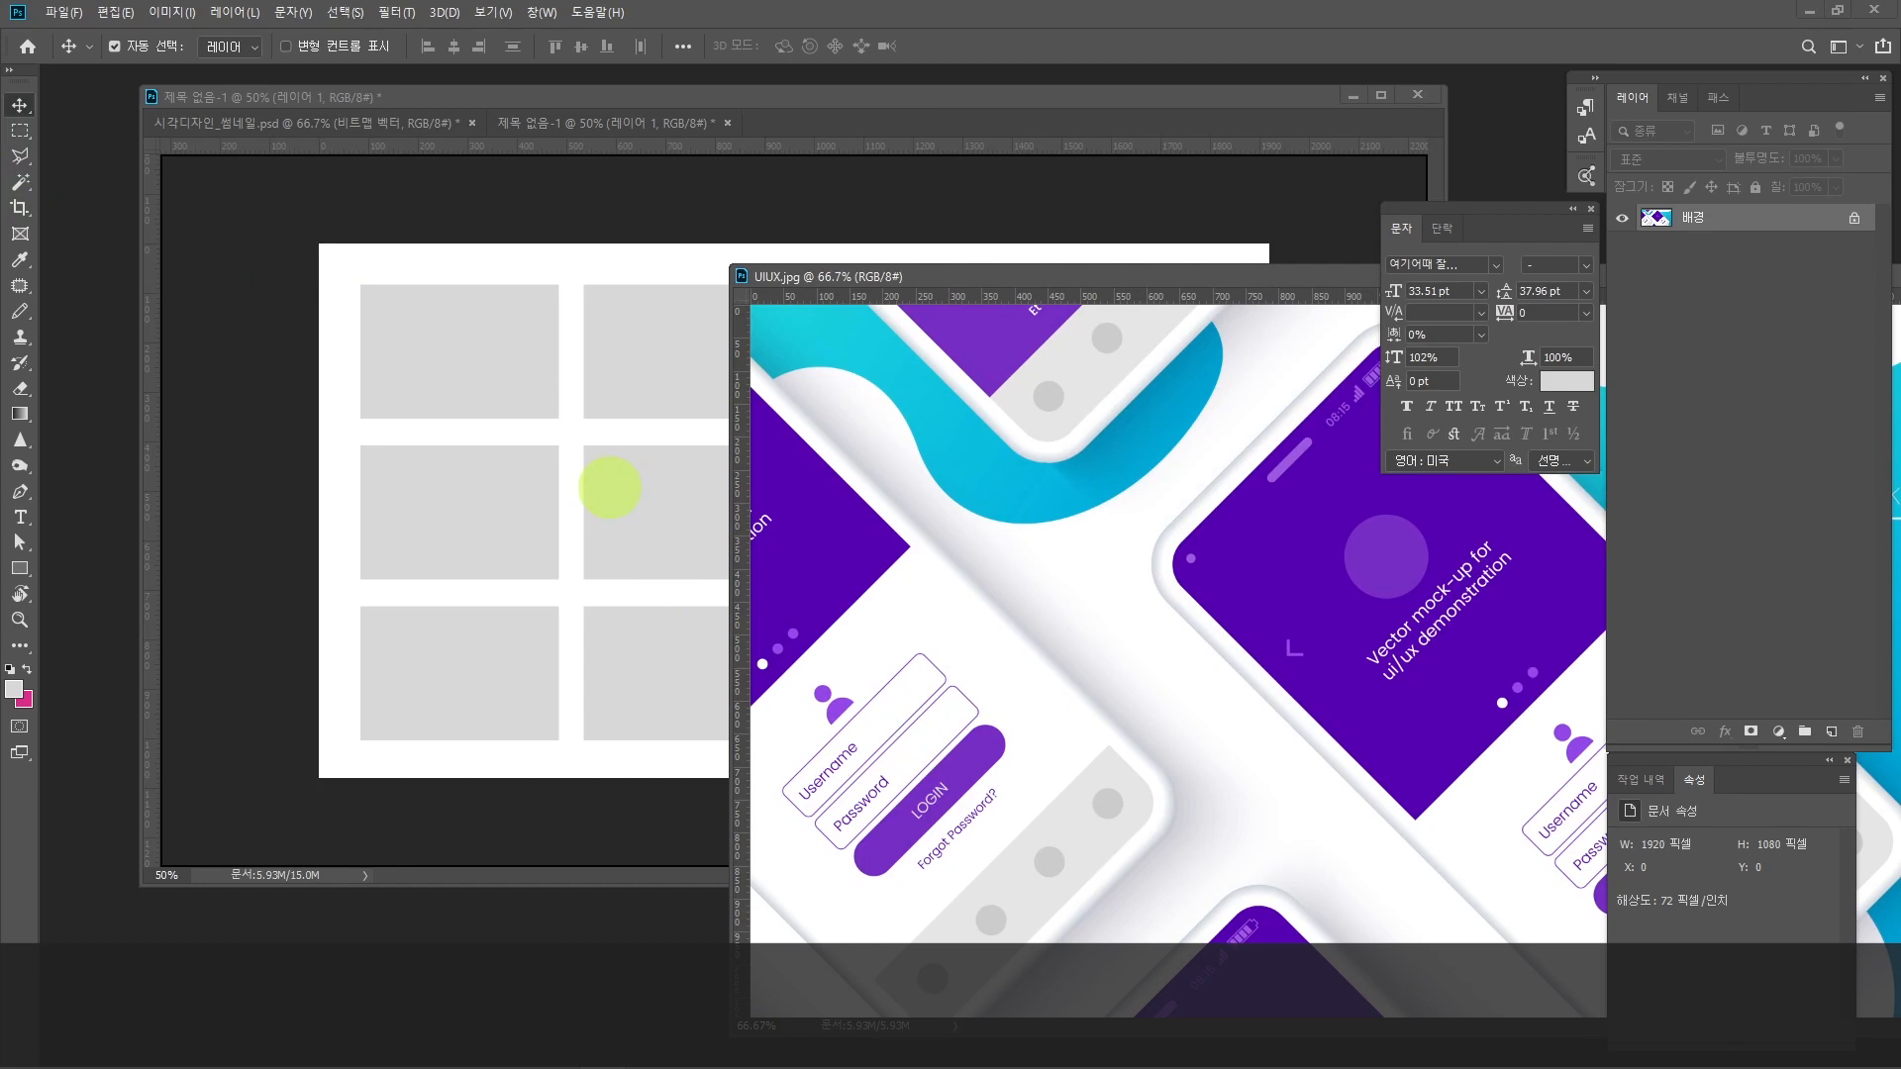
drag(610, 487, 861, 377)
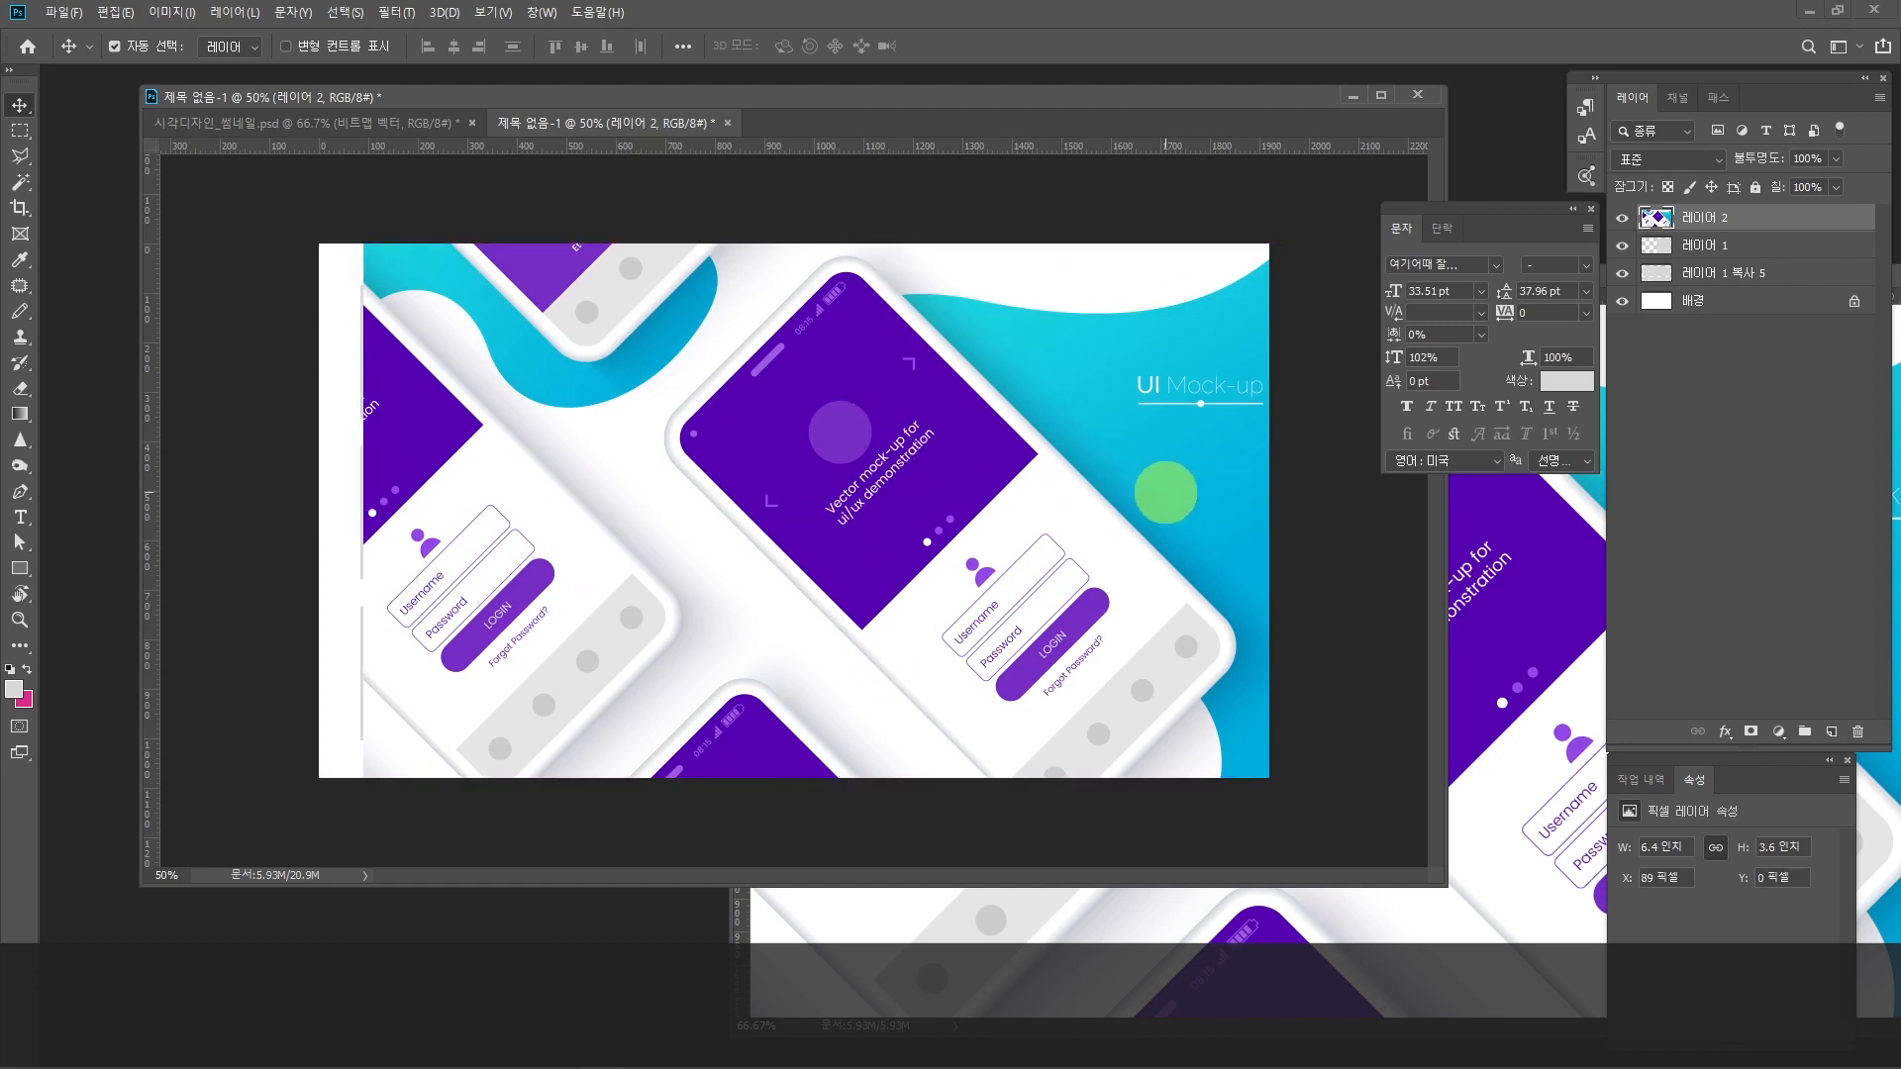
drag(942, 426, 871, 628)
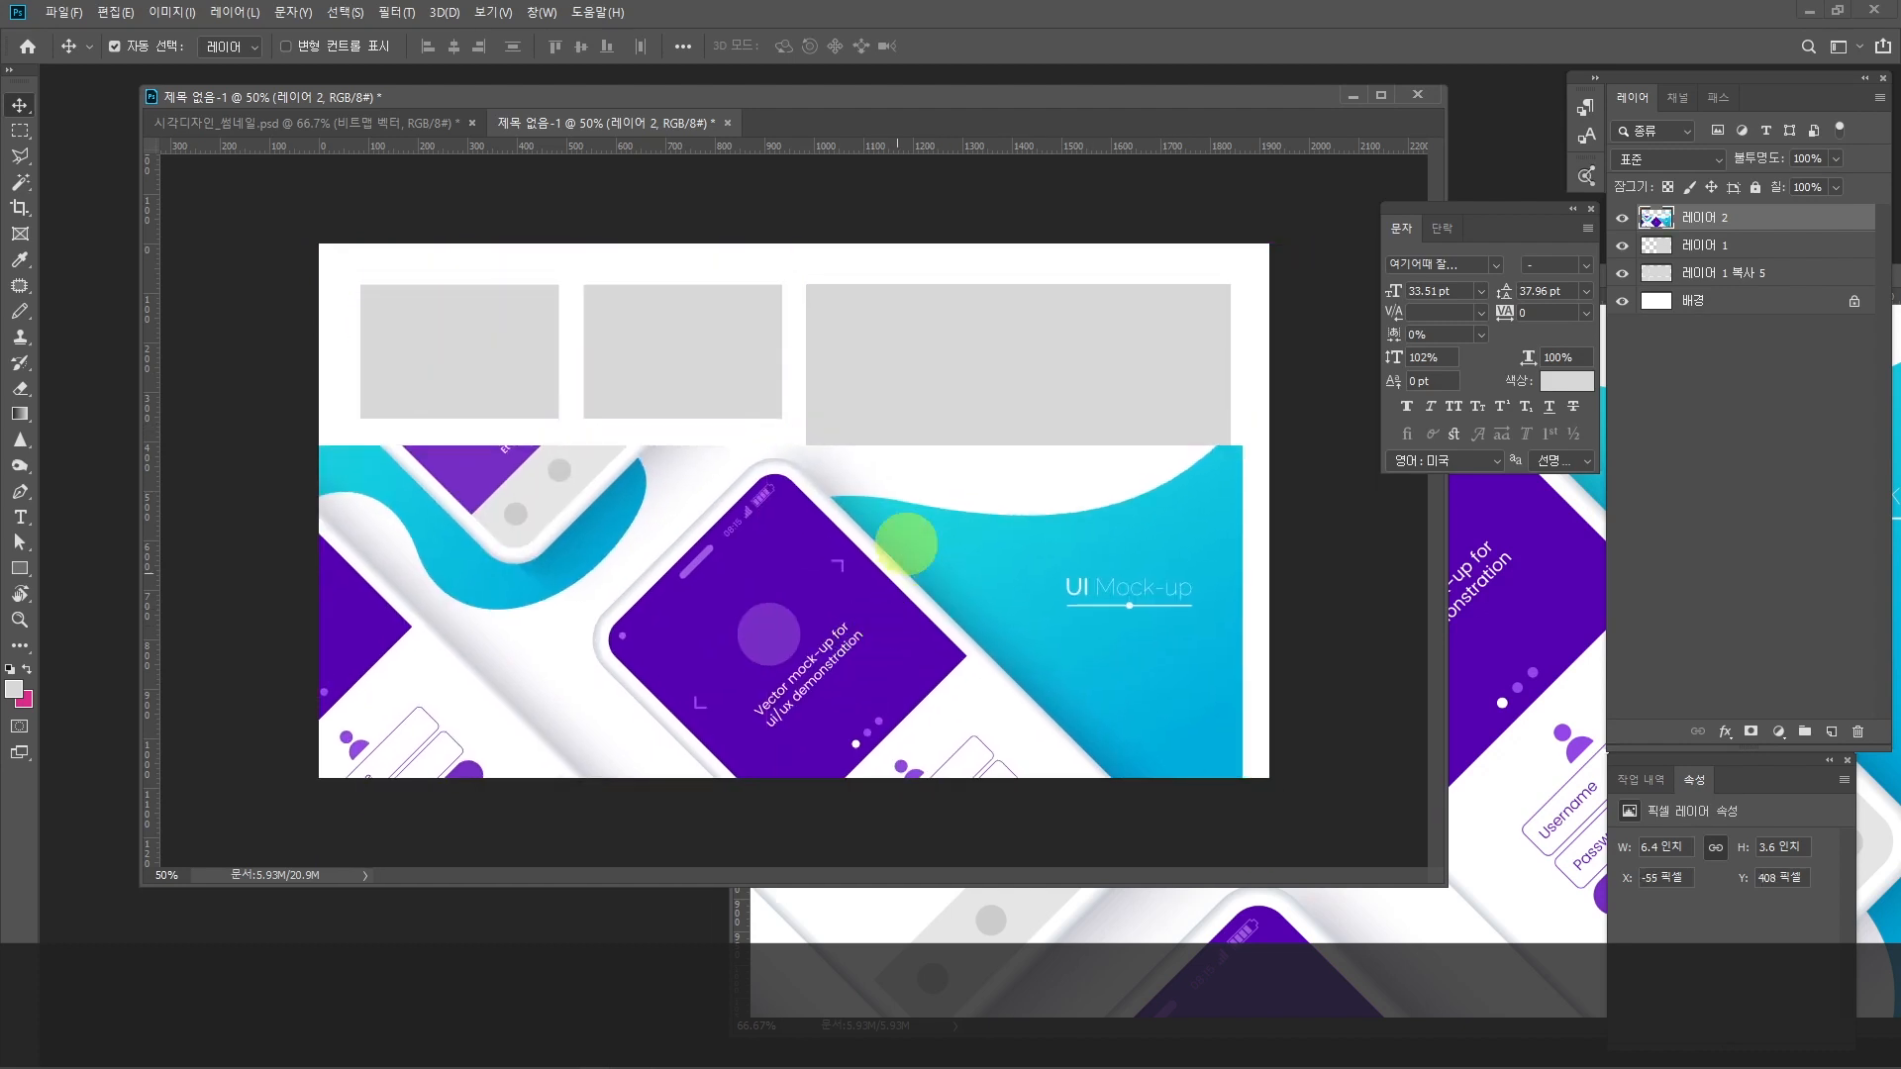
drag(811, 665, 853, 498)
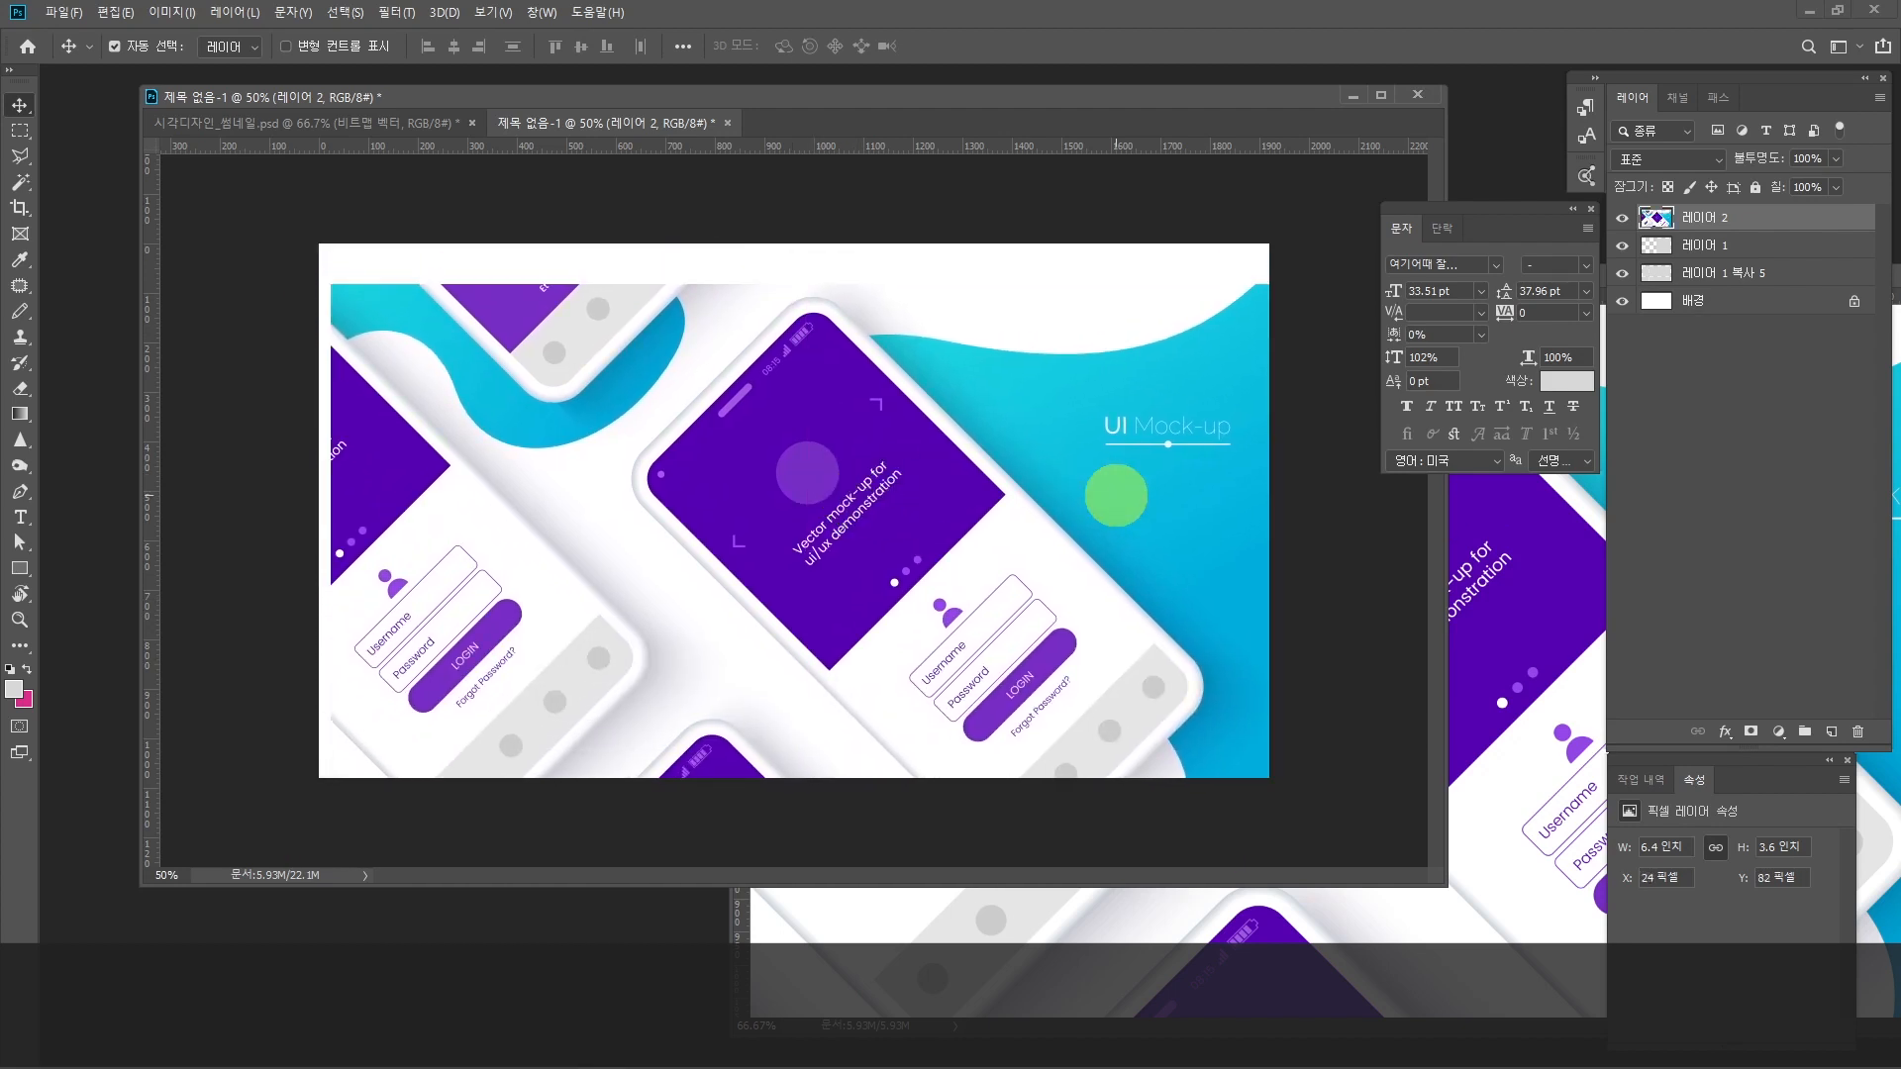
Step: Clip the UIUX image to the large grey rectangle's layer and shift it inside the frame to about X 453 px, Y 82 px
click(1727, 244)
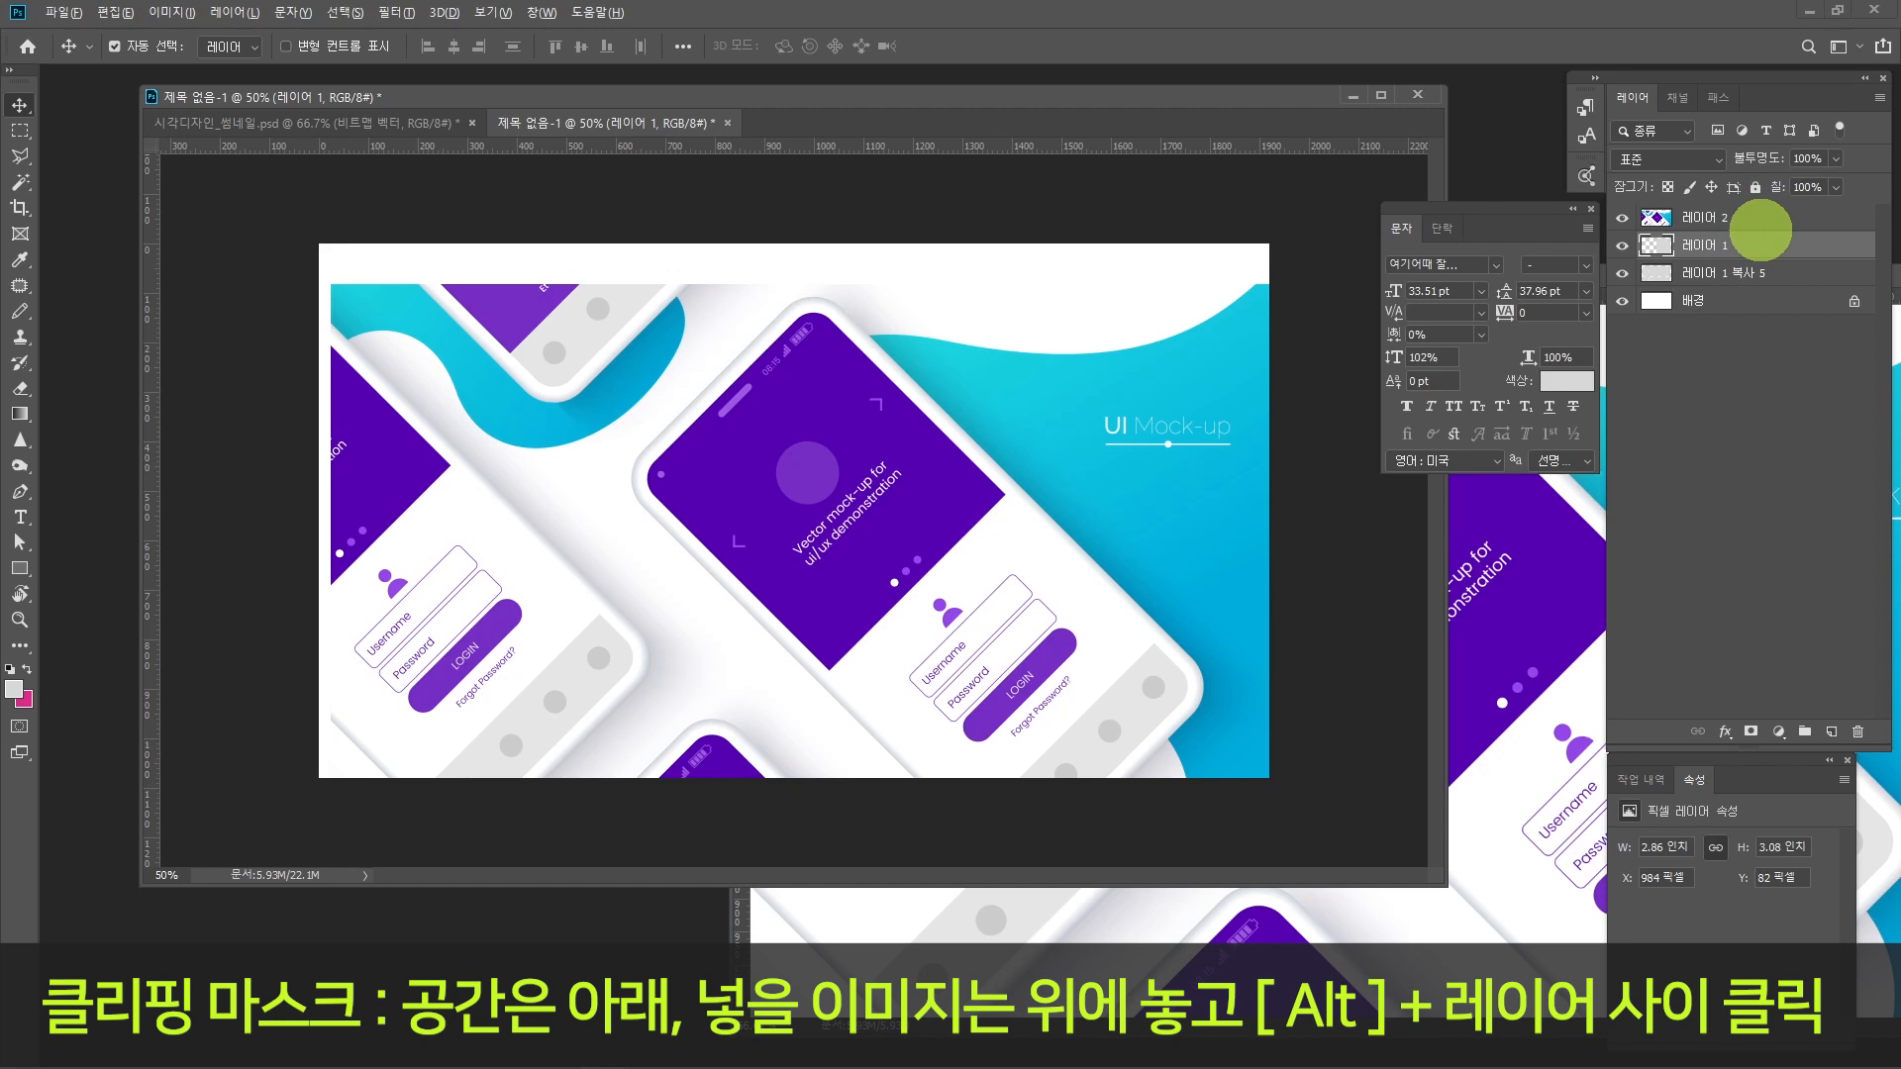
alt+click(1760, 230)
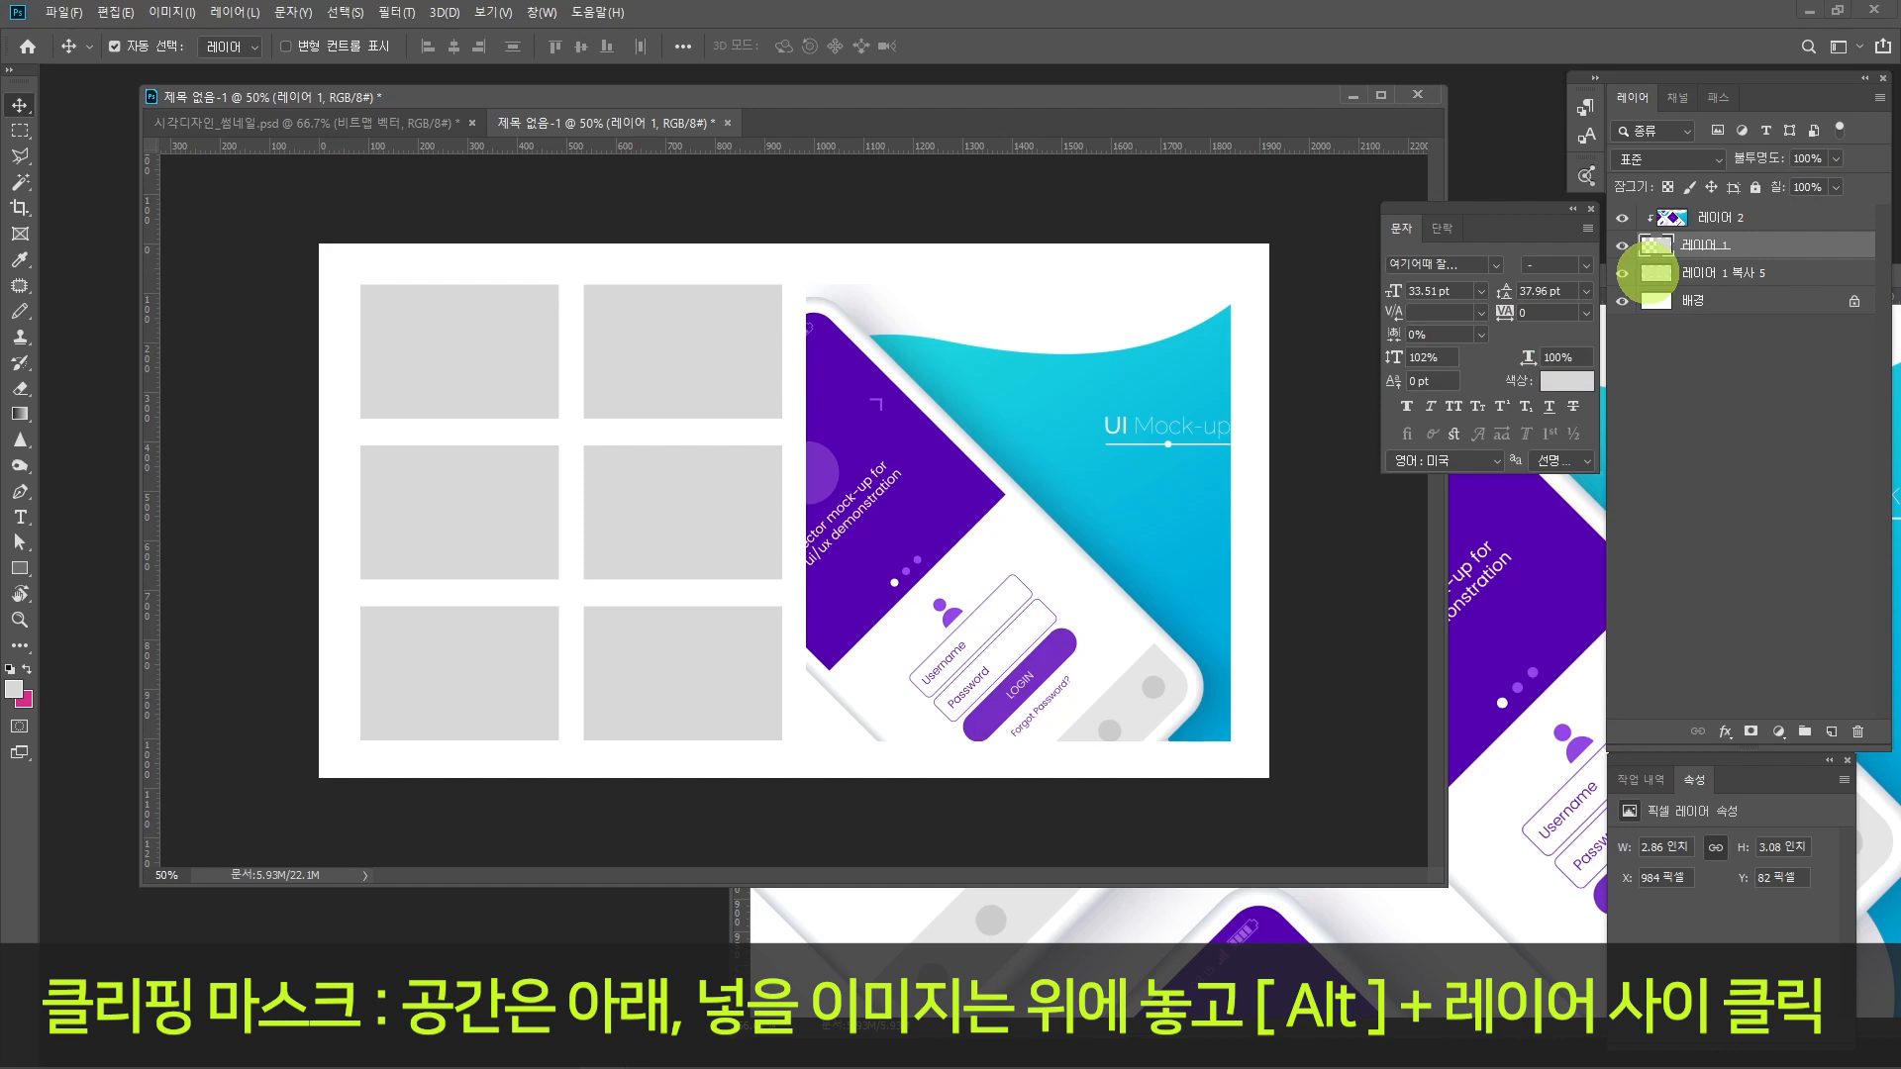
click(1728, 217)
drag(1017, 521, 1138, 598)
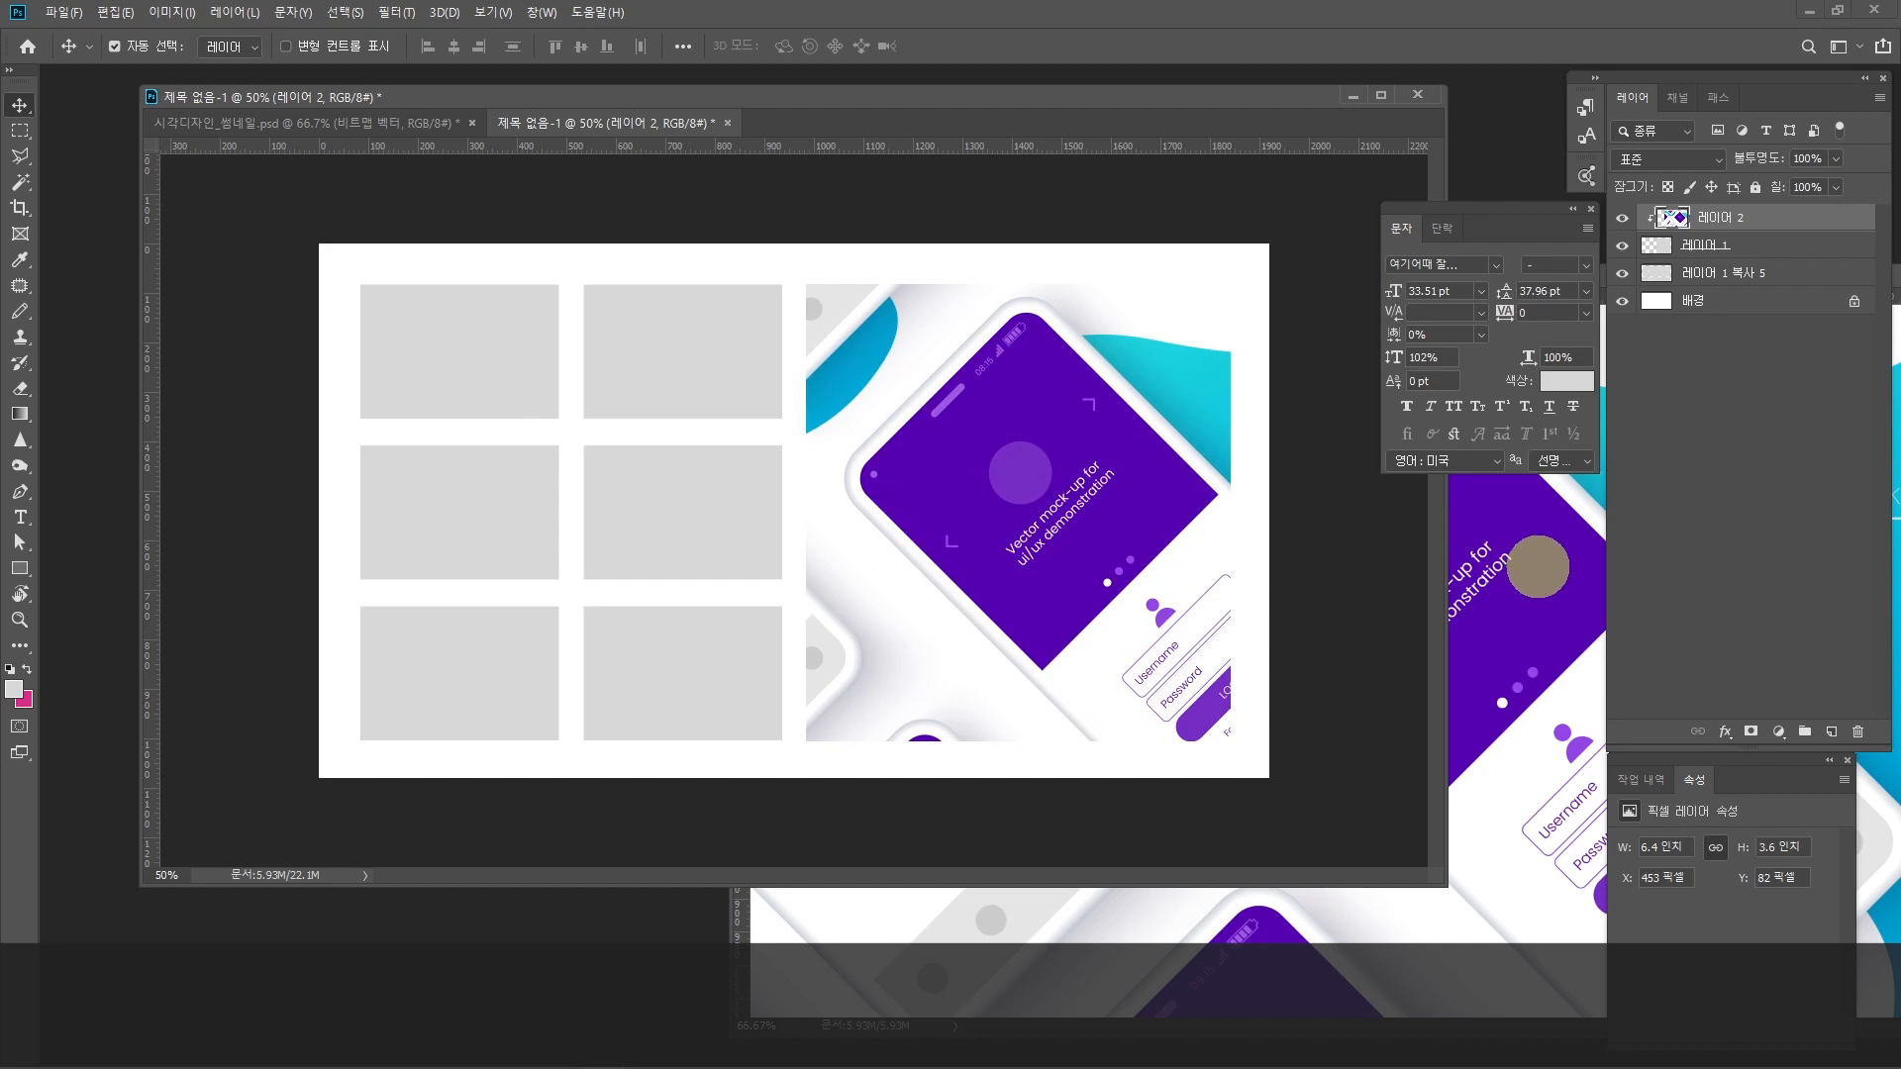
Step: Bring the UIUX.jpg window fully into view and minimize it
click(1538, 567)
drag(1221, 280, 557, 329)
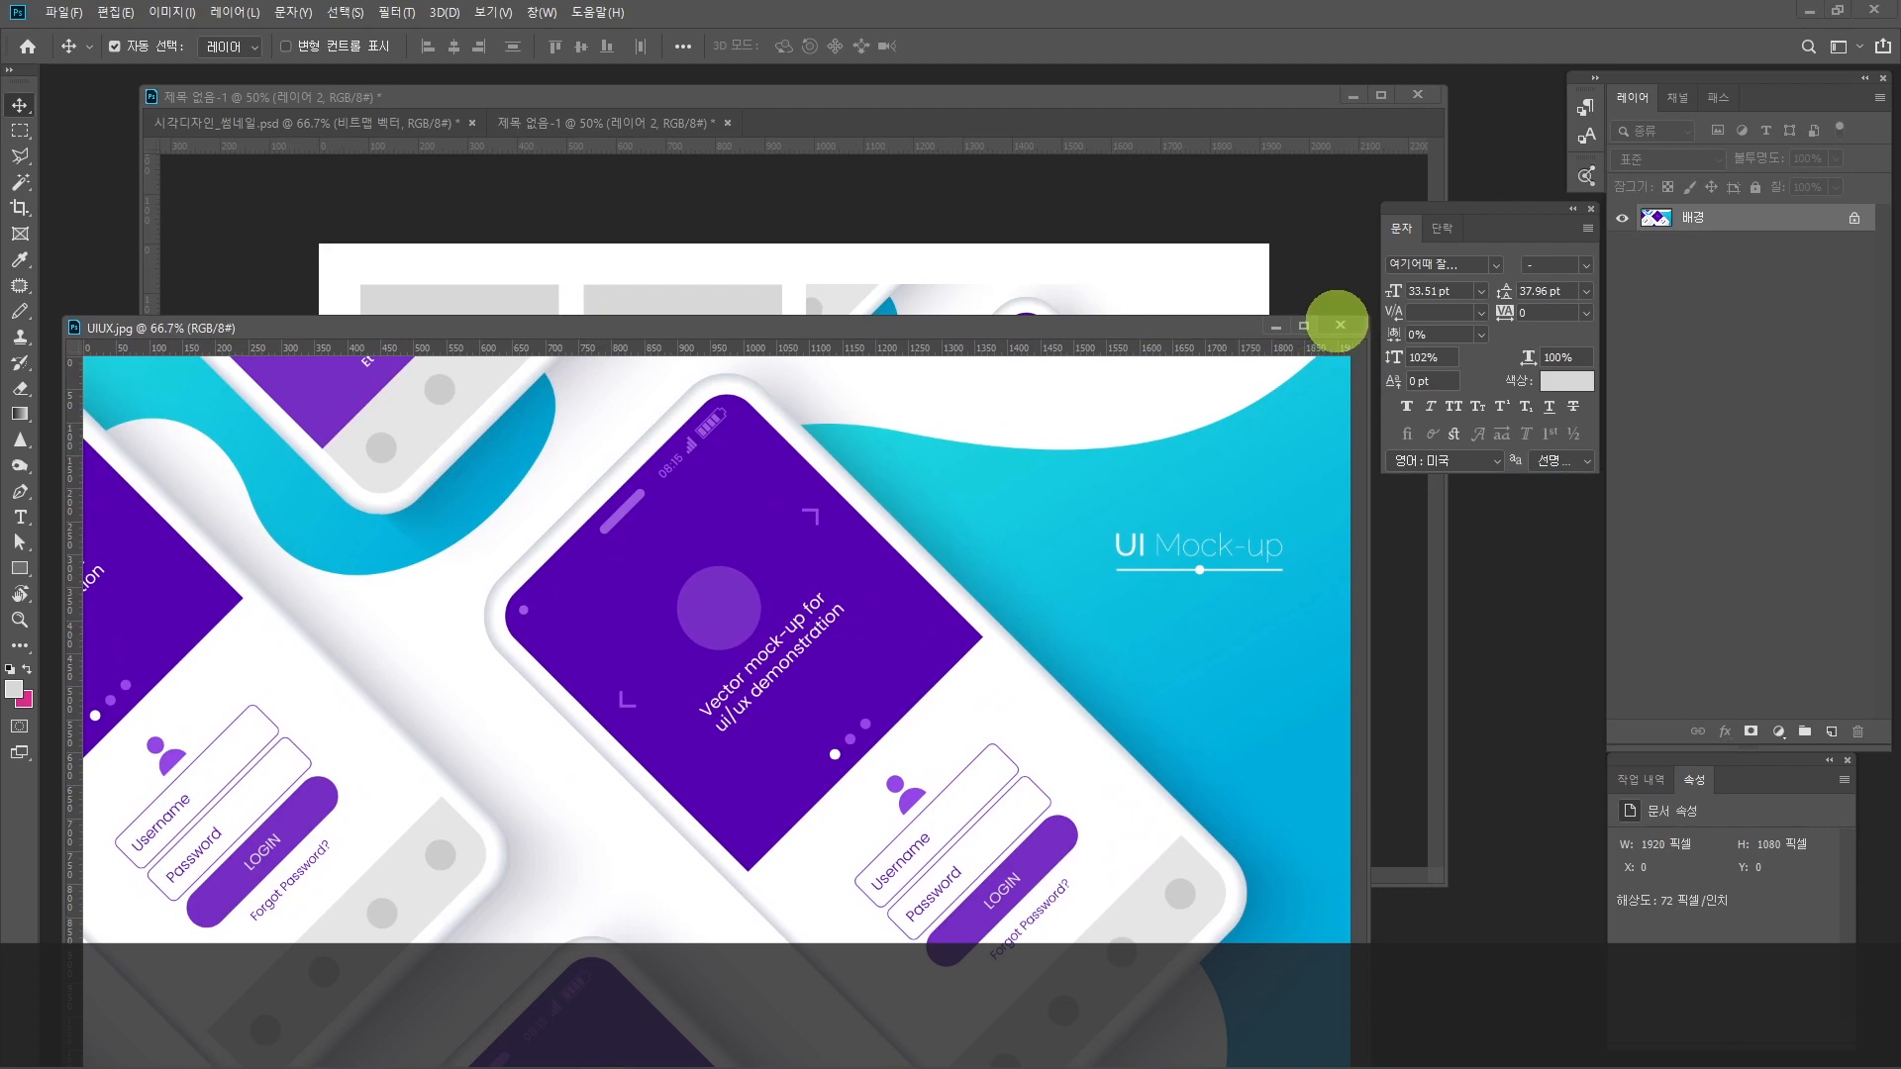
click(1275, 328)
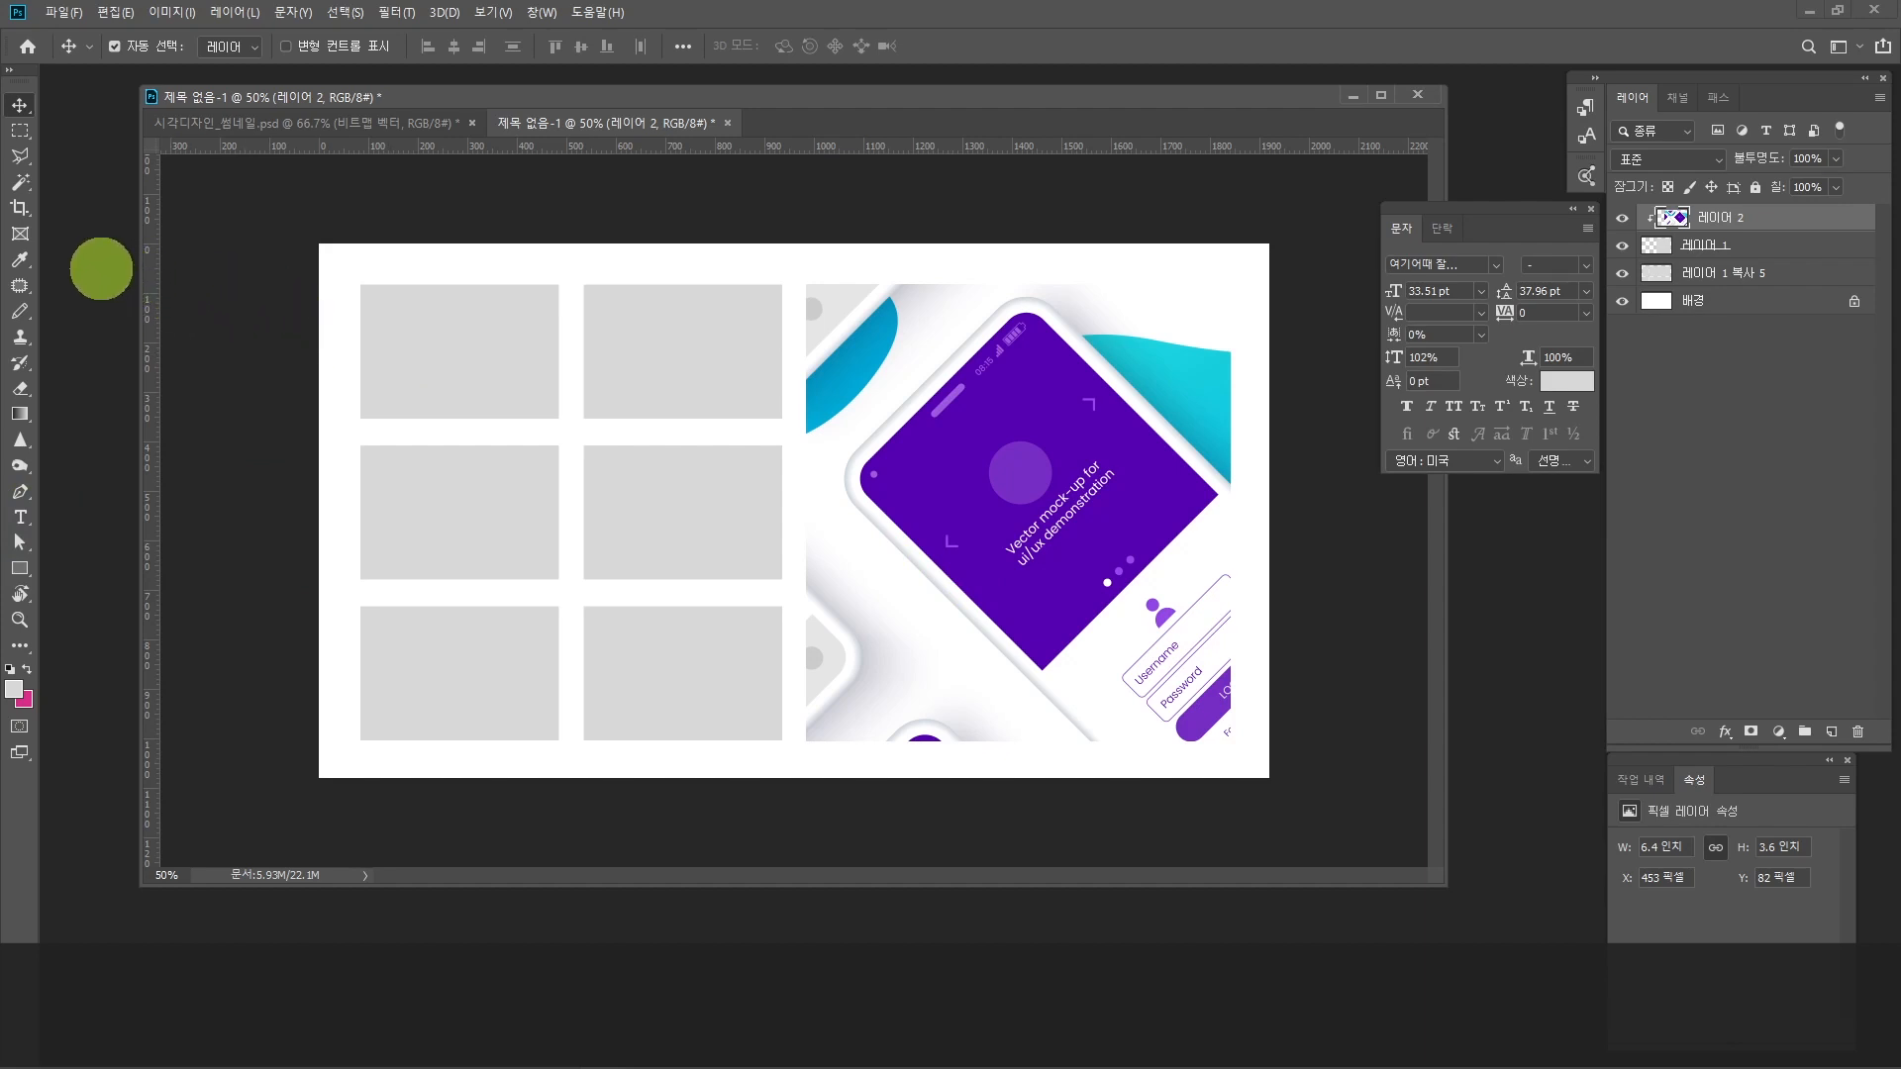
Step: Open the 스케치 image from the 이미지자료 folder and detach it into its own floating window
click(61, 12)
click(60, 53)
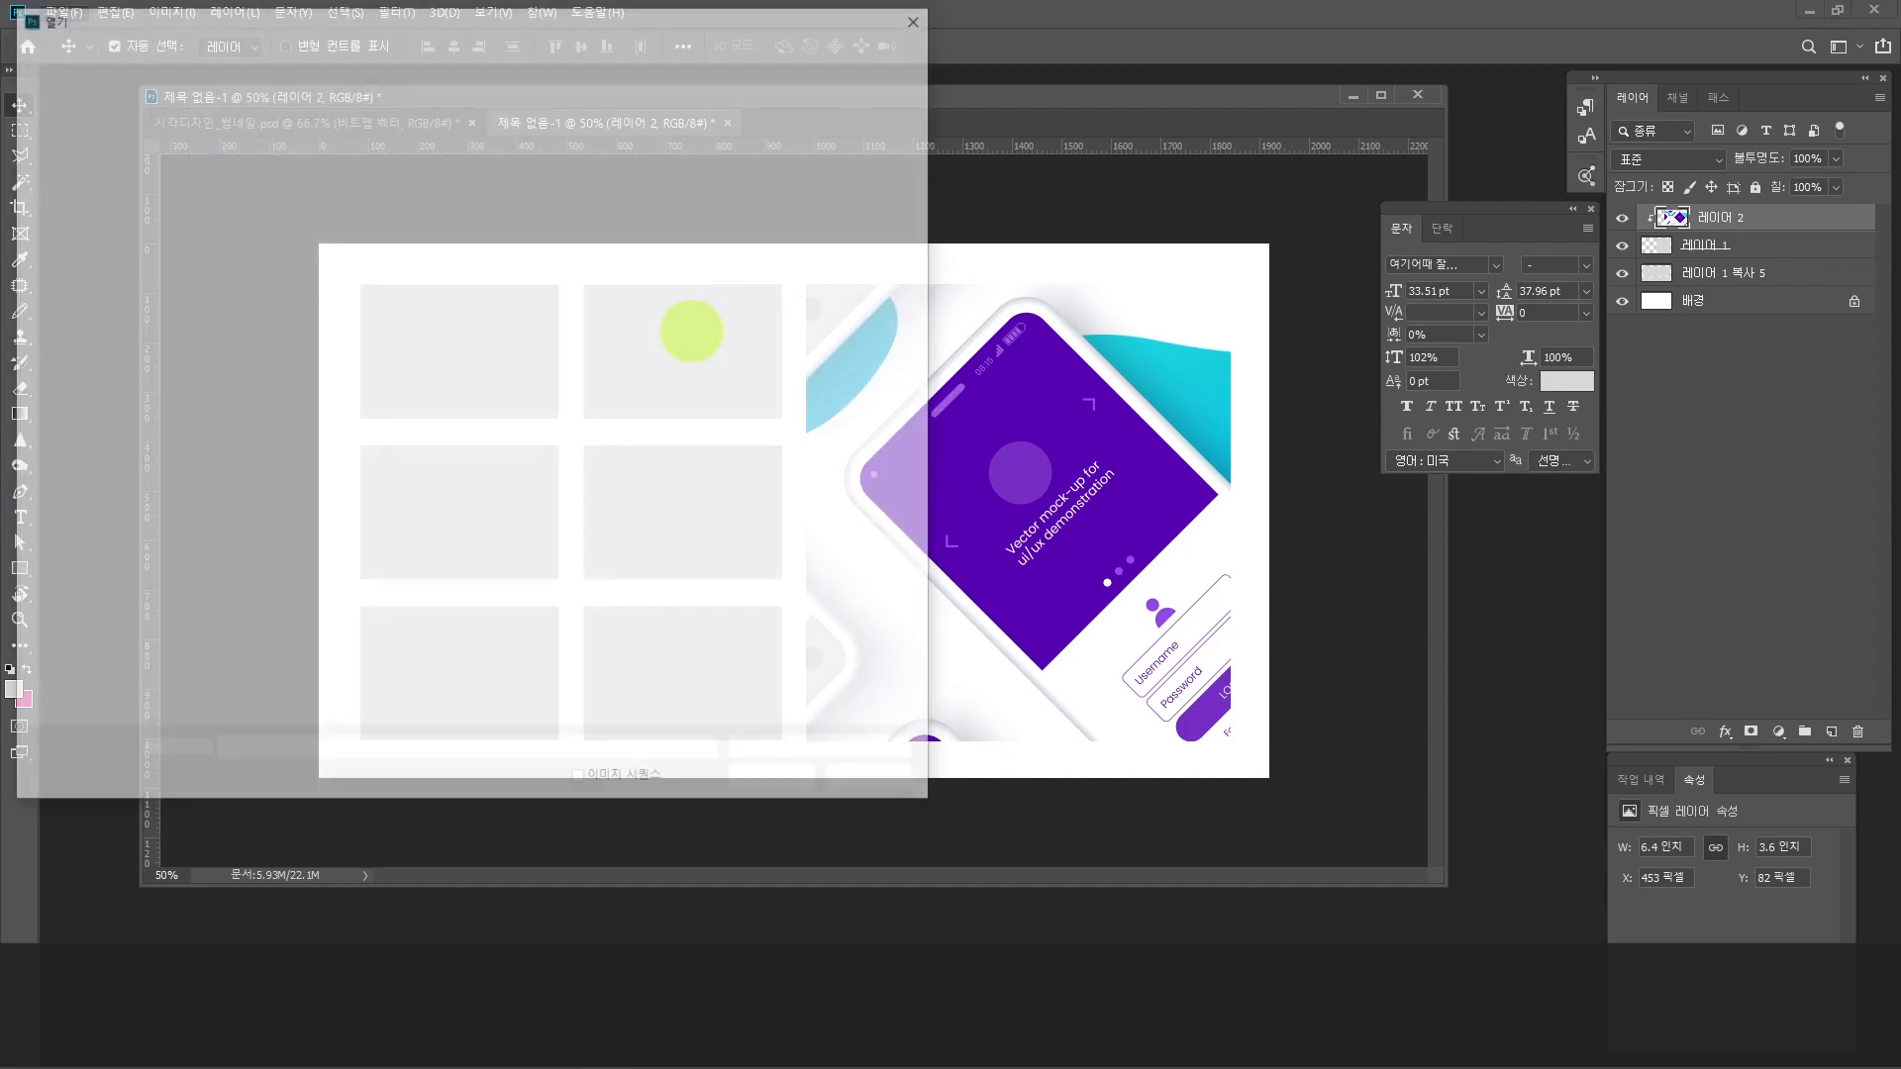
click(339, 174)
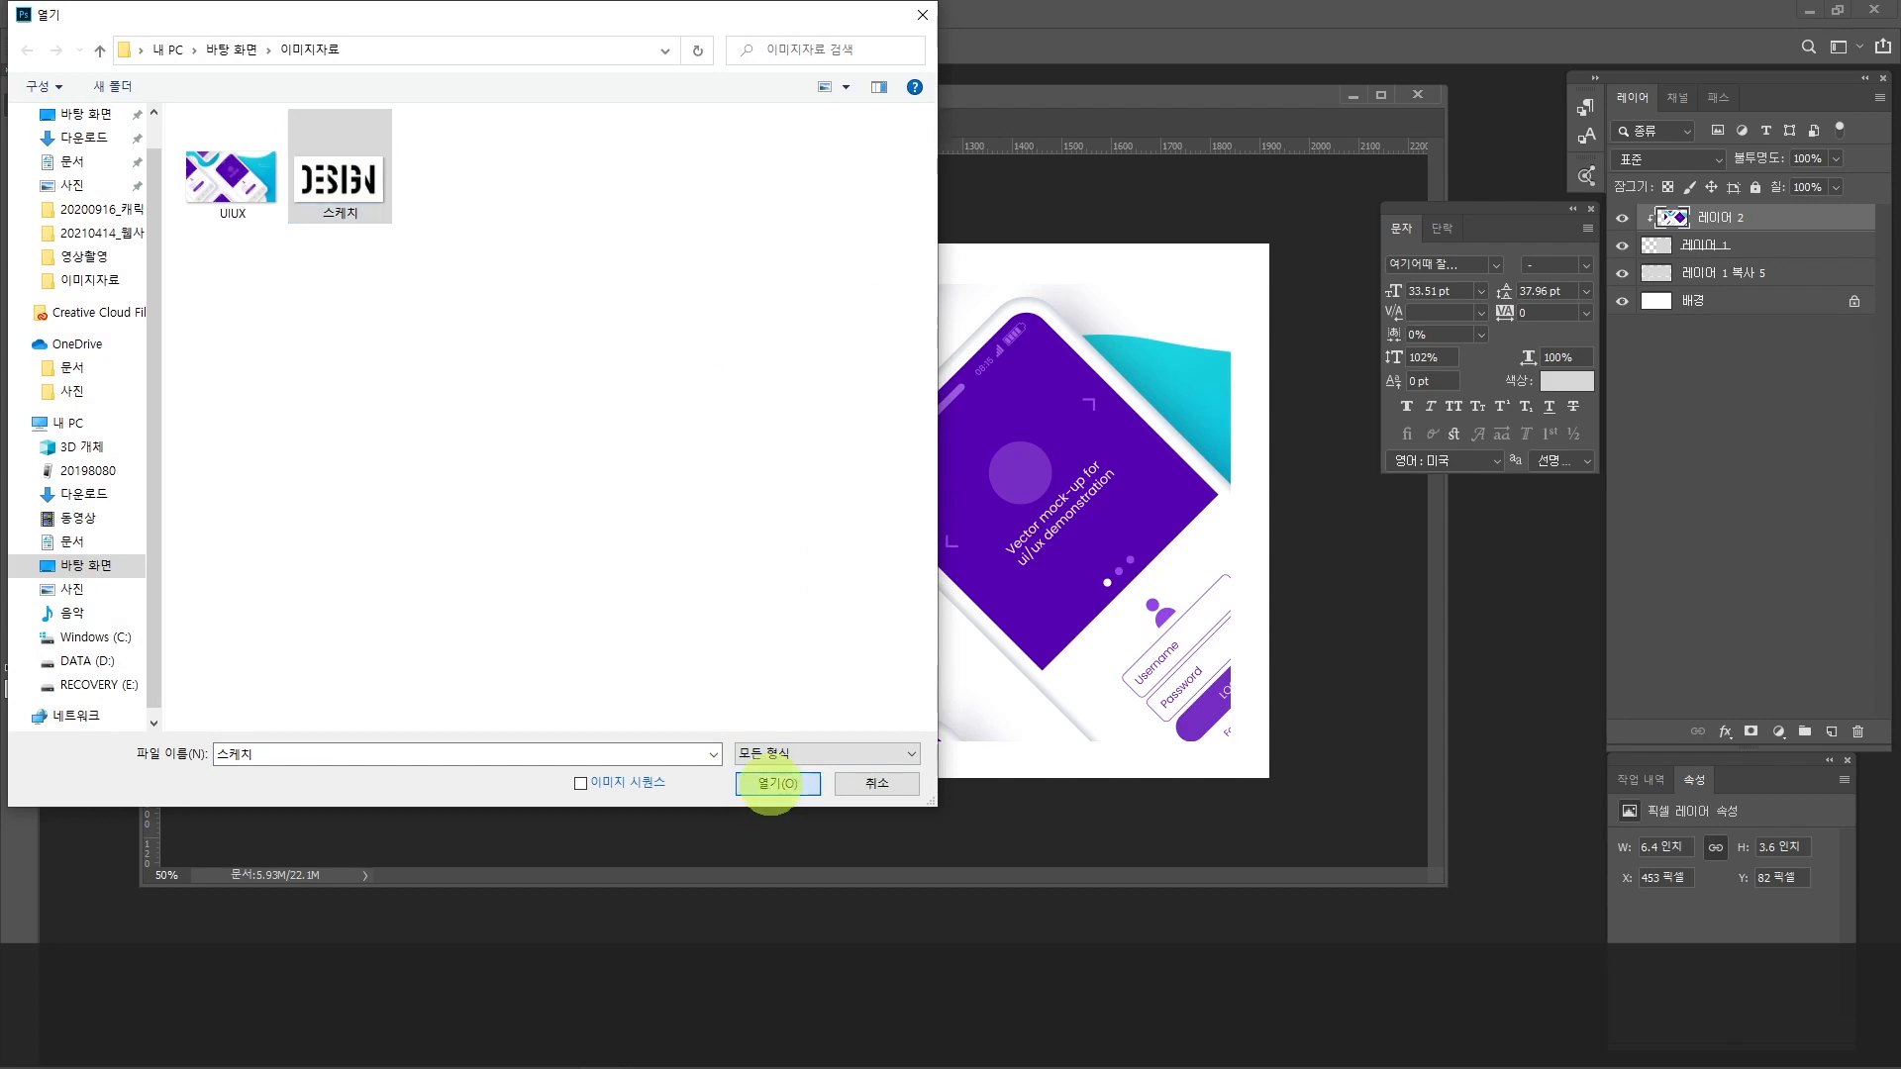
click(777, 783)
drag(821, 135, 356, 353)
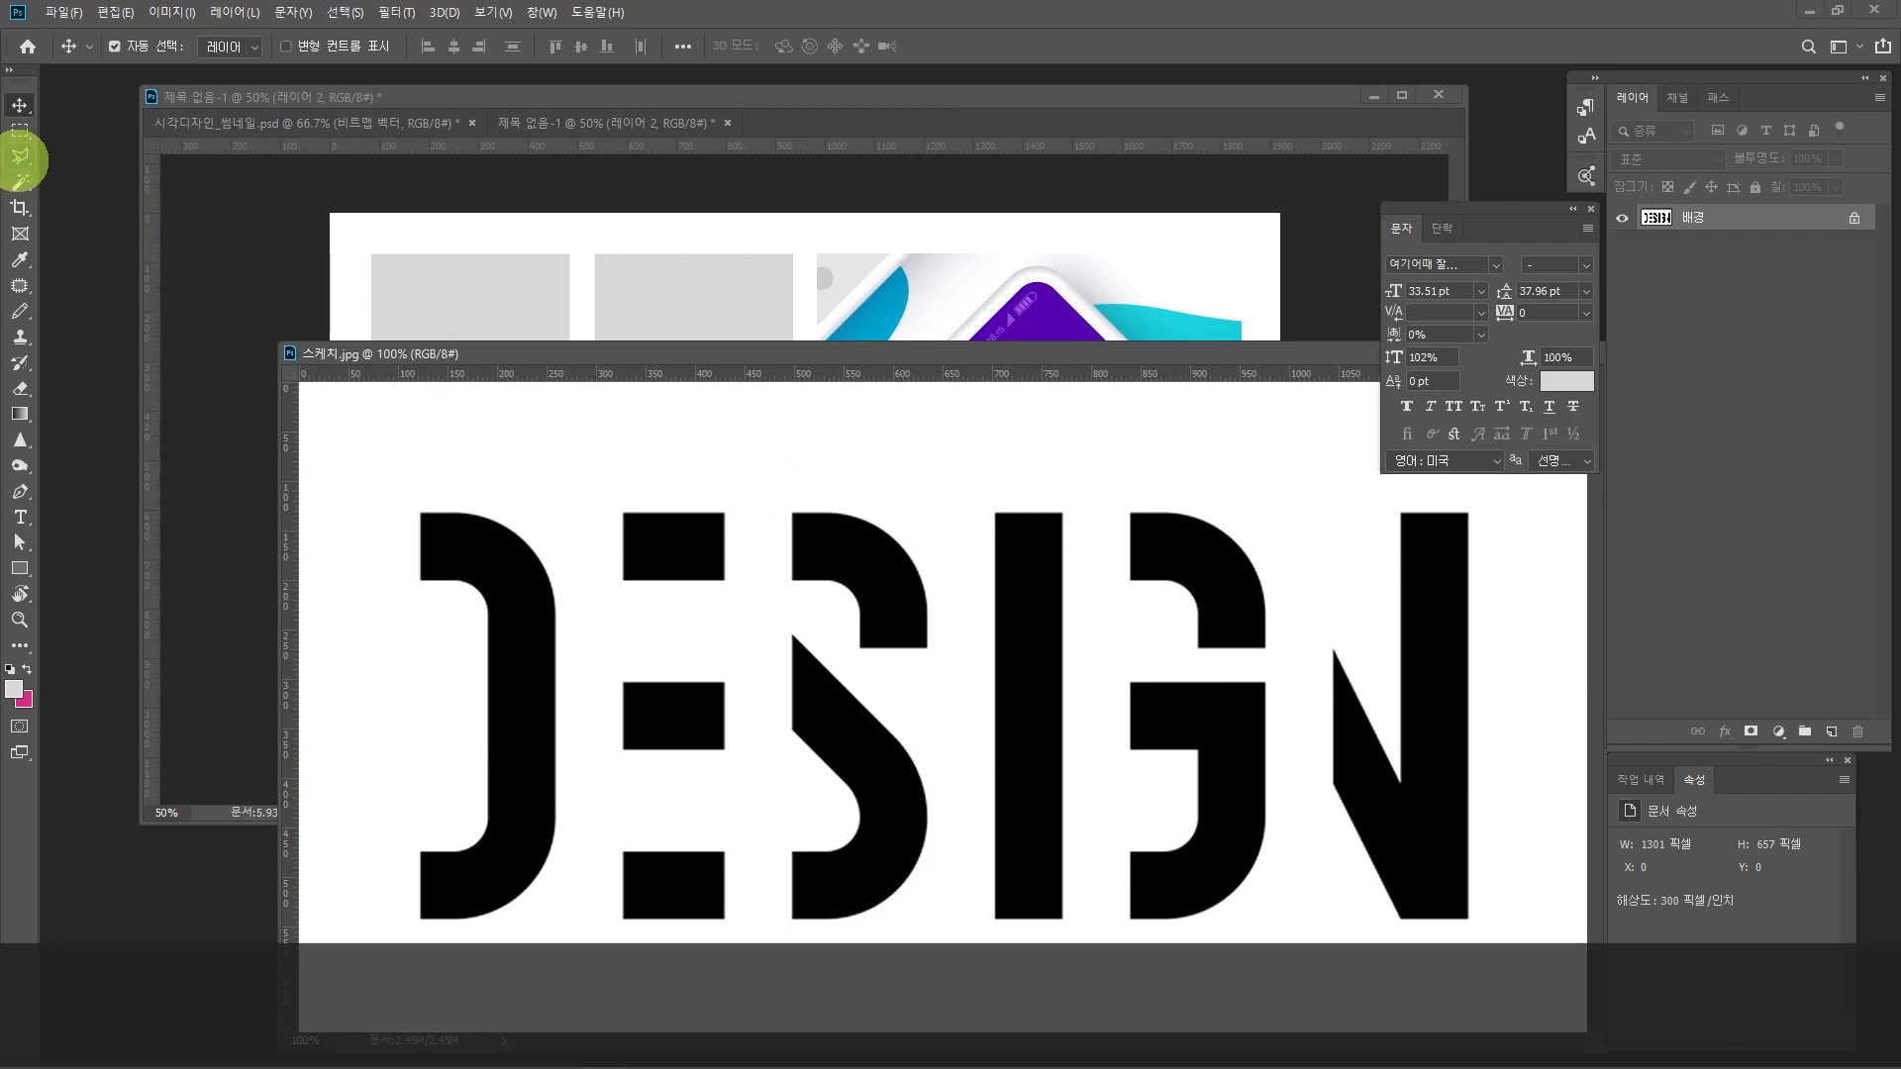
Step: Select all the black letter shapes of the word DESIGN with the Magic Wand, adding each piece to the selection
click(21, 182)
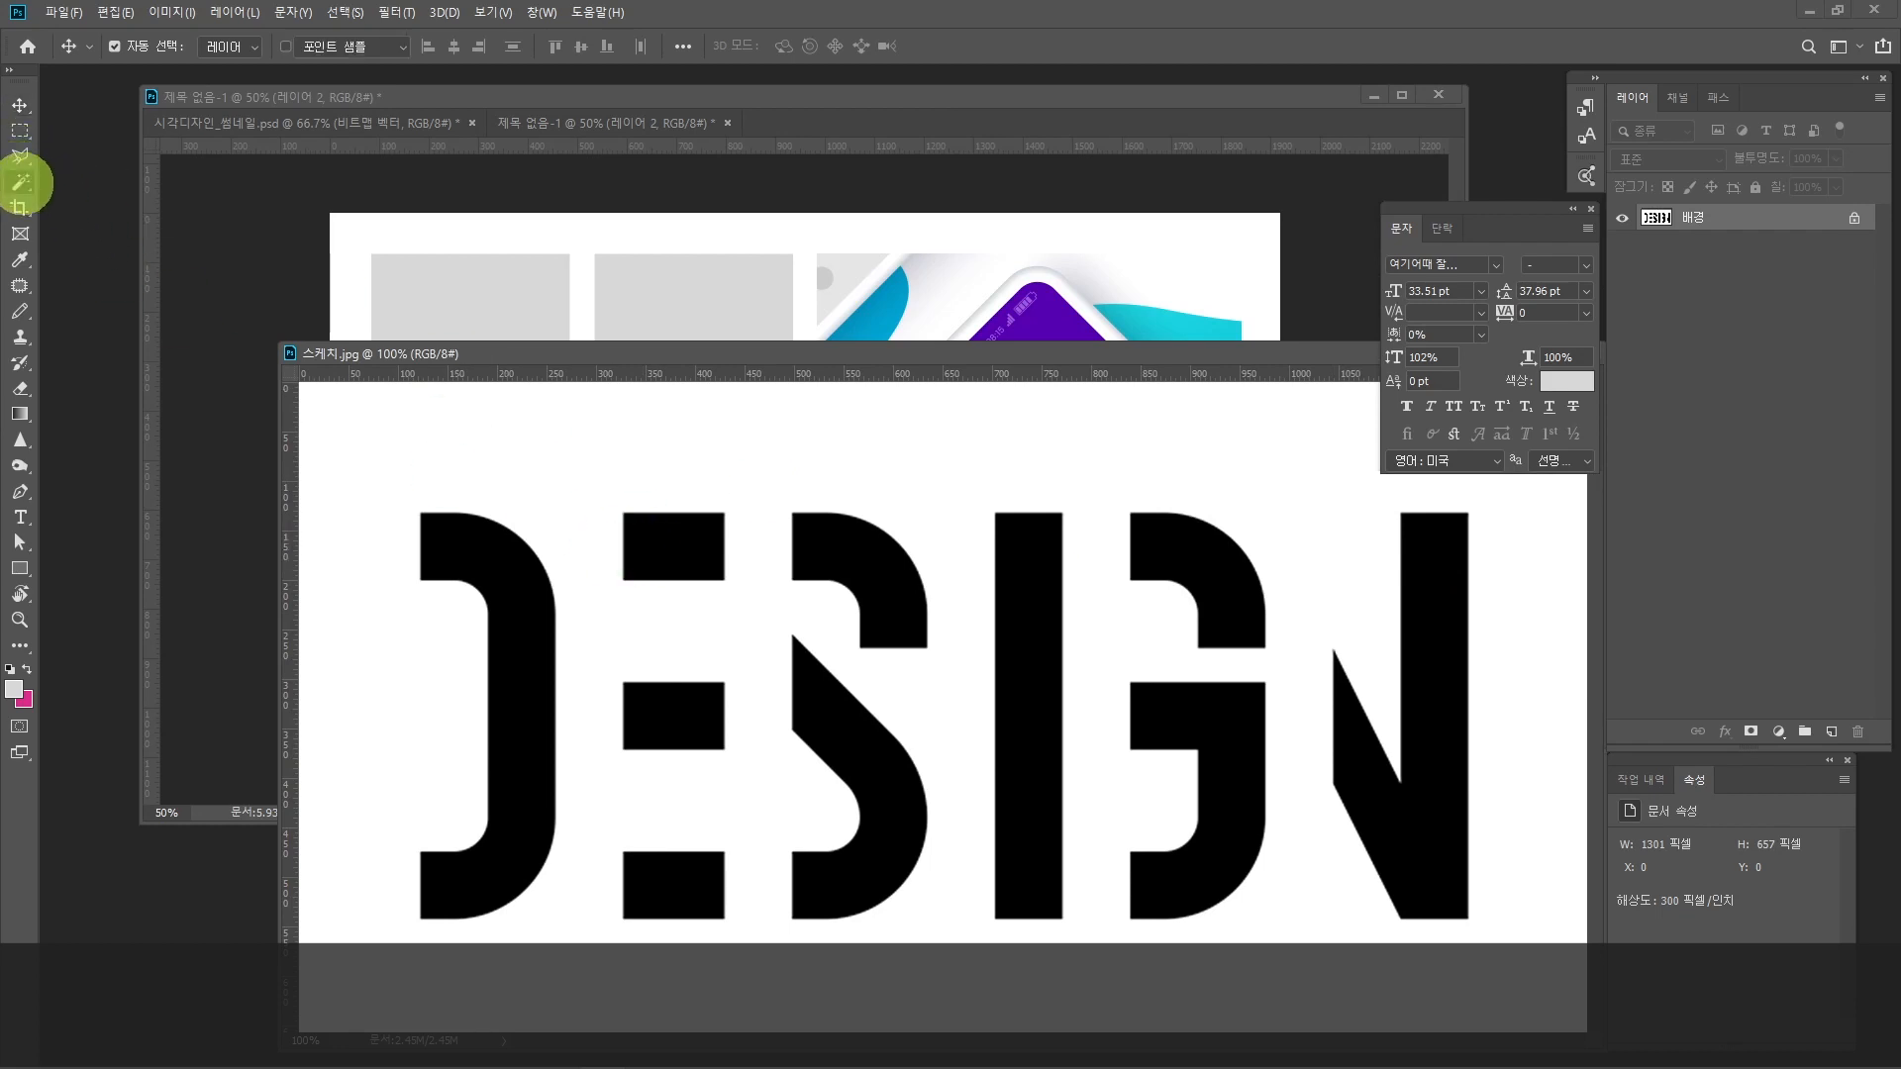
click(474, 552)
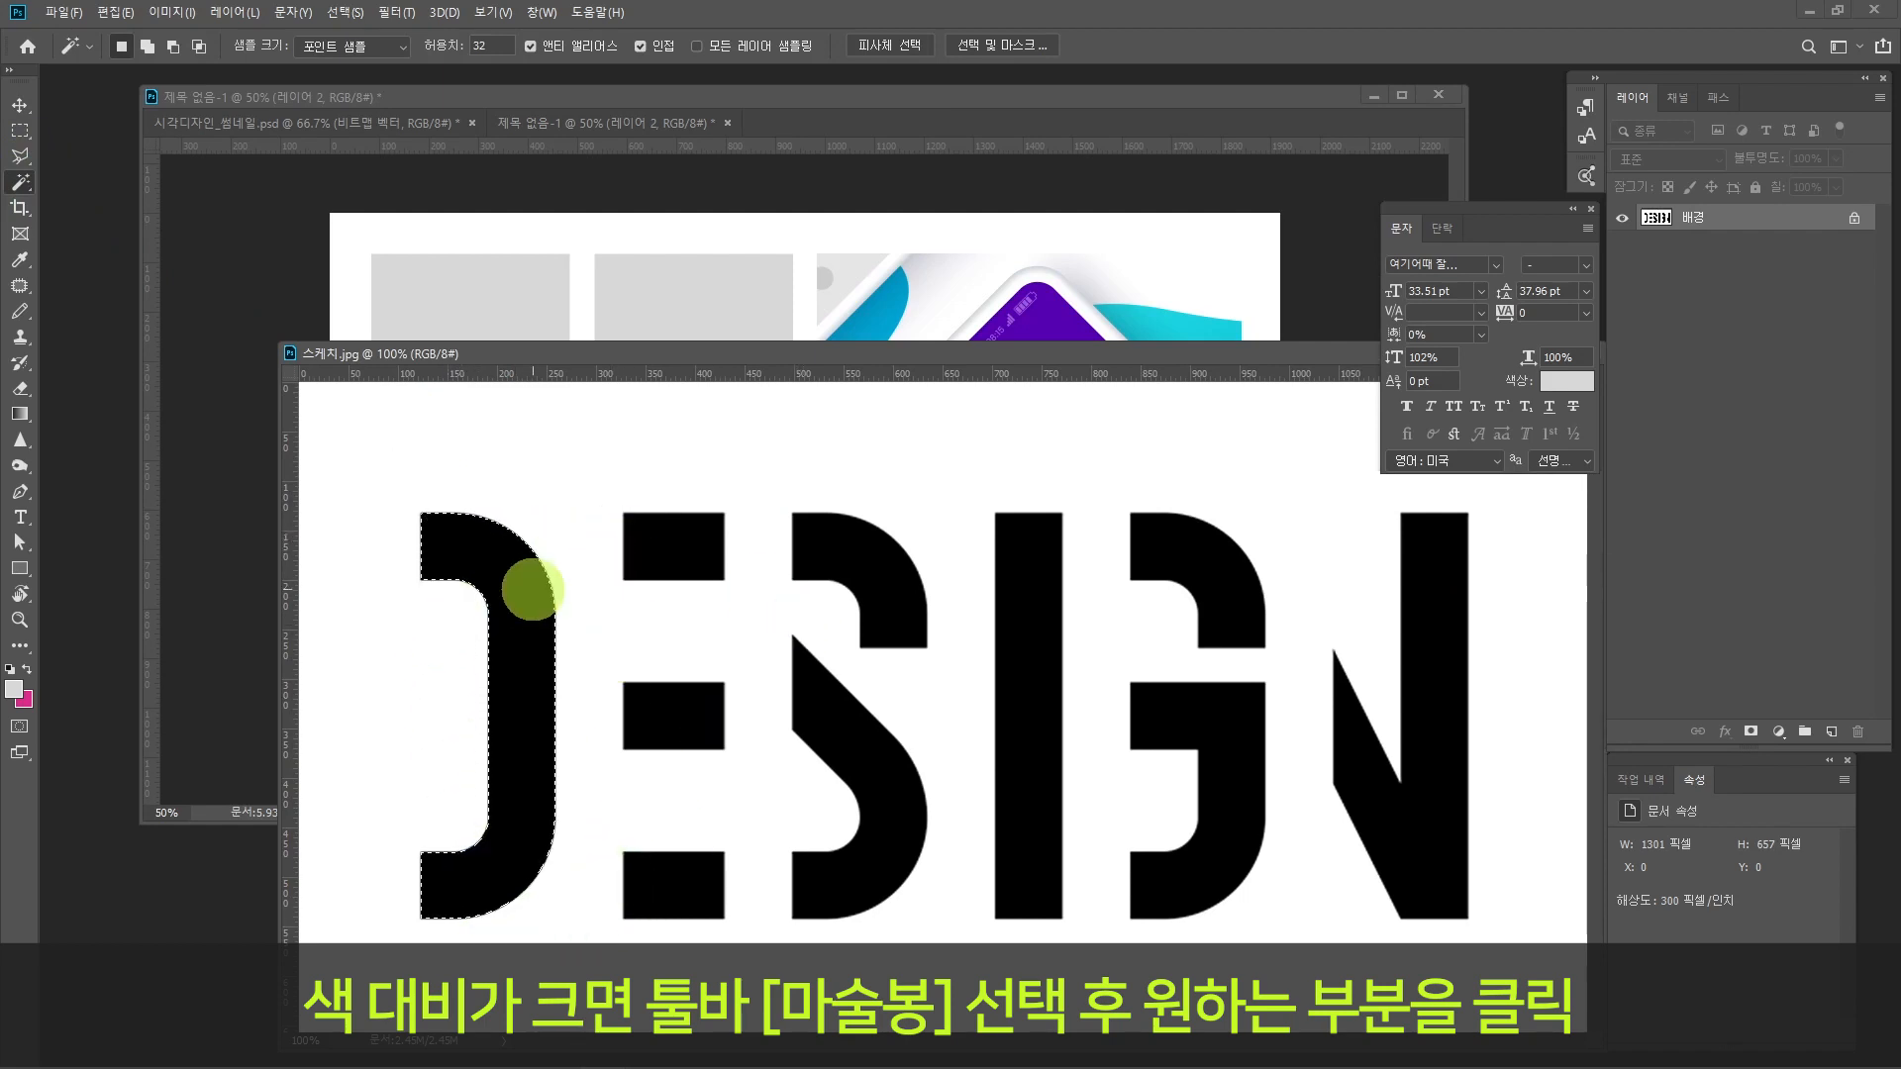
shift+click(691, 545)
shift+click(691, 708)
shift+click(691, 864)
shift+click(819, 730)
shift+click(916, 594)
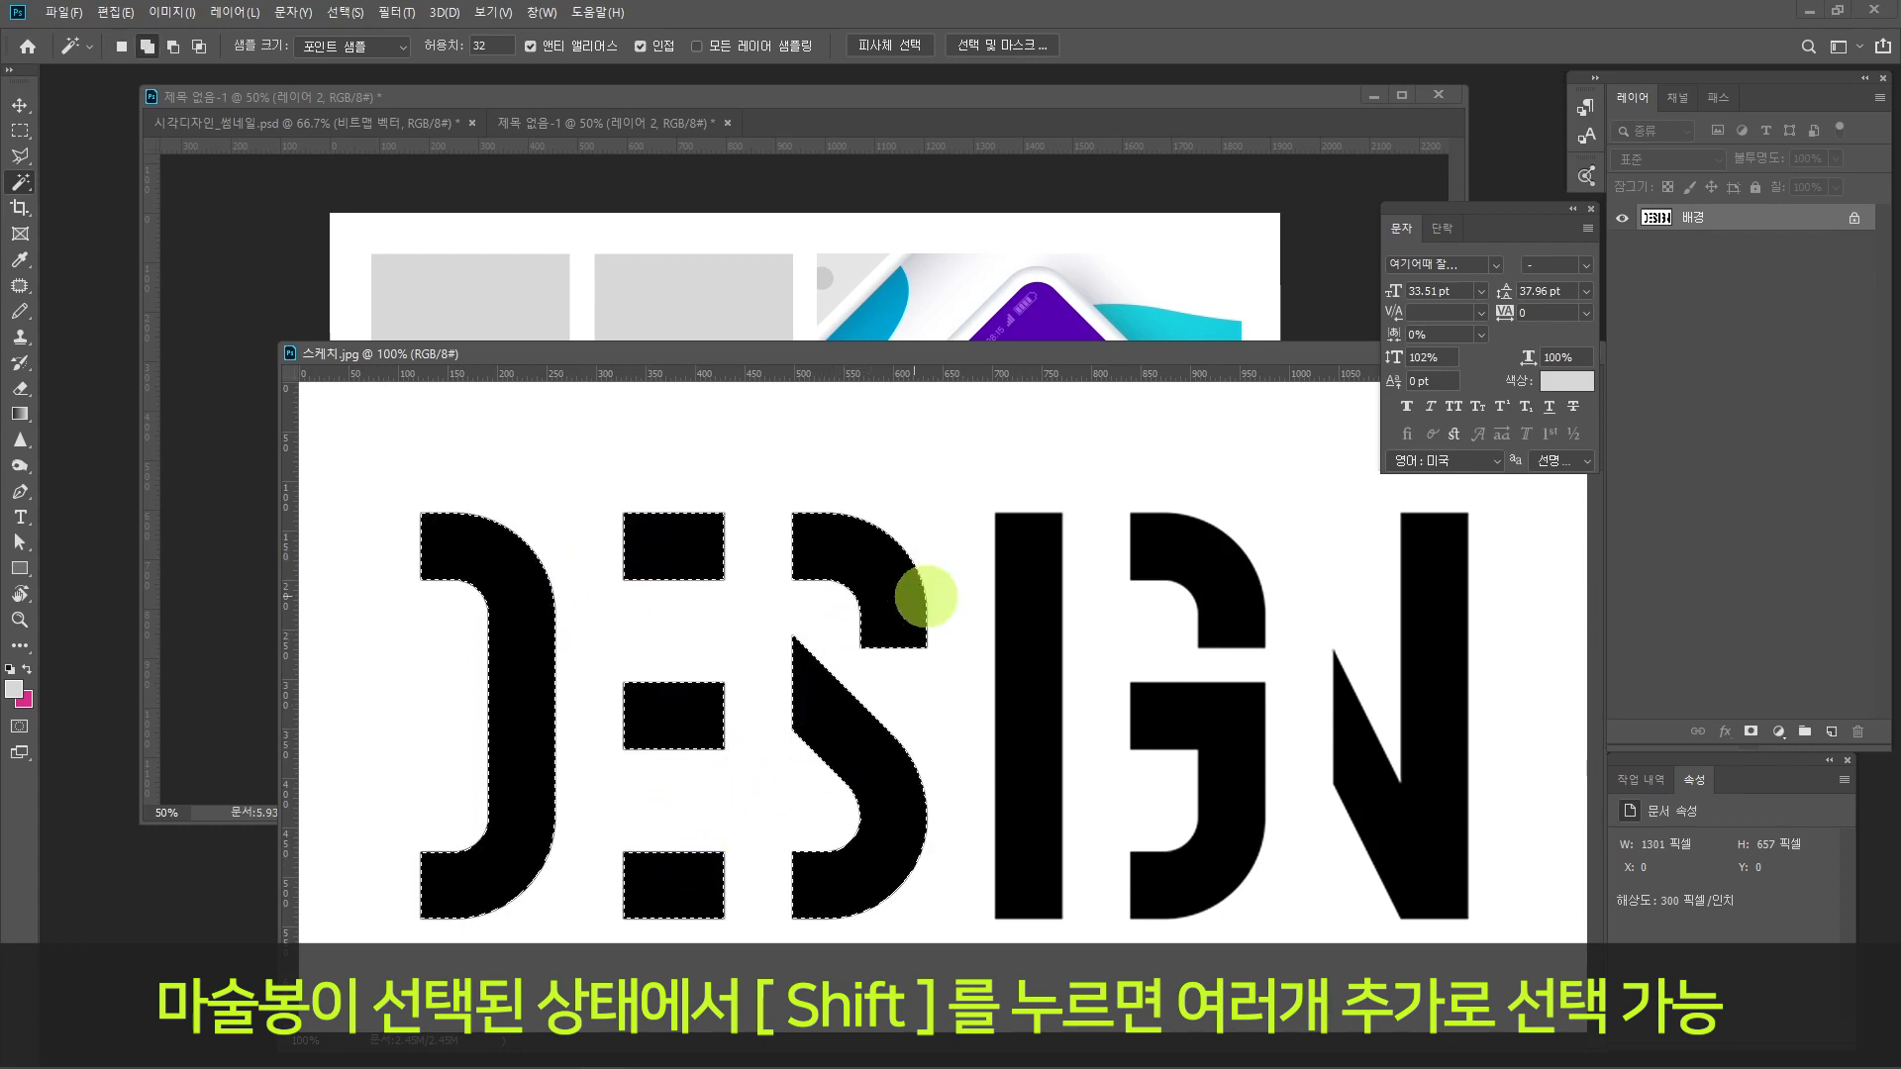
shift+click(1026, 599)
shift+click(1197, 564)
shift+click(1230, 721)
shift+click(1372, 780)
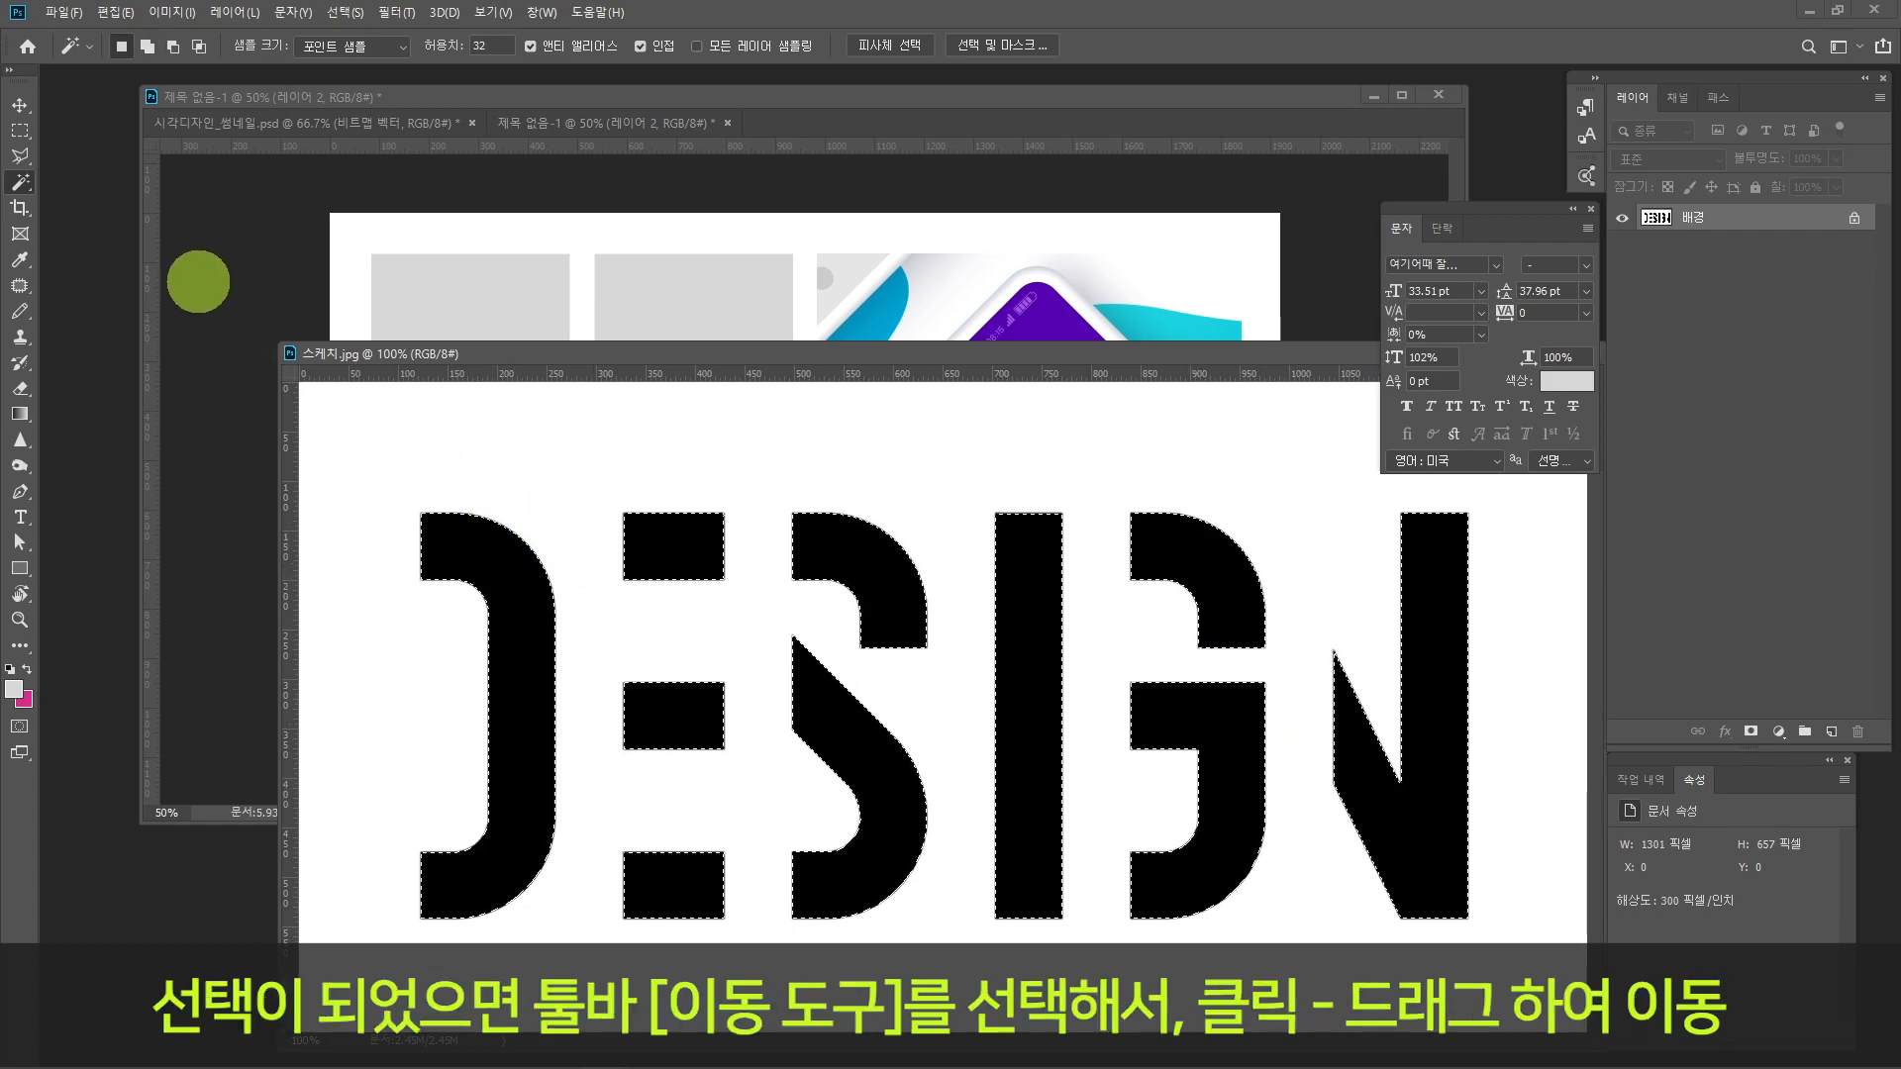
Step: Move the selected DESIGN letters from the 스케치 image into the layout document, over the upper grey rectangles
click(22, 106)
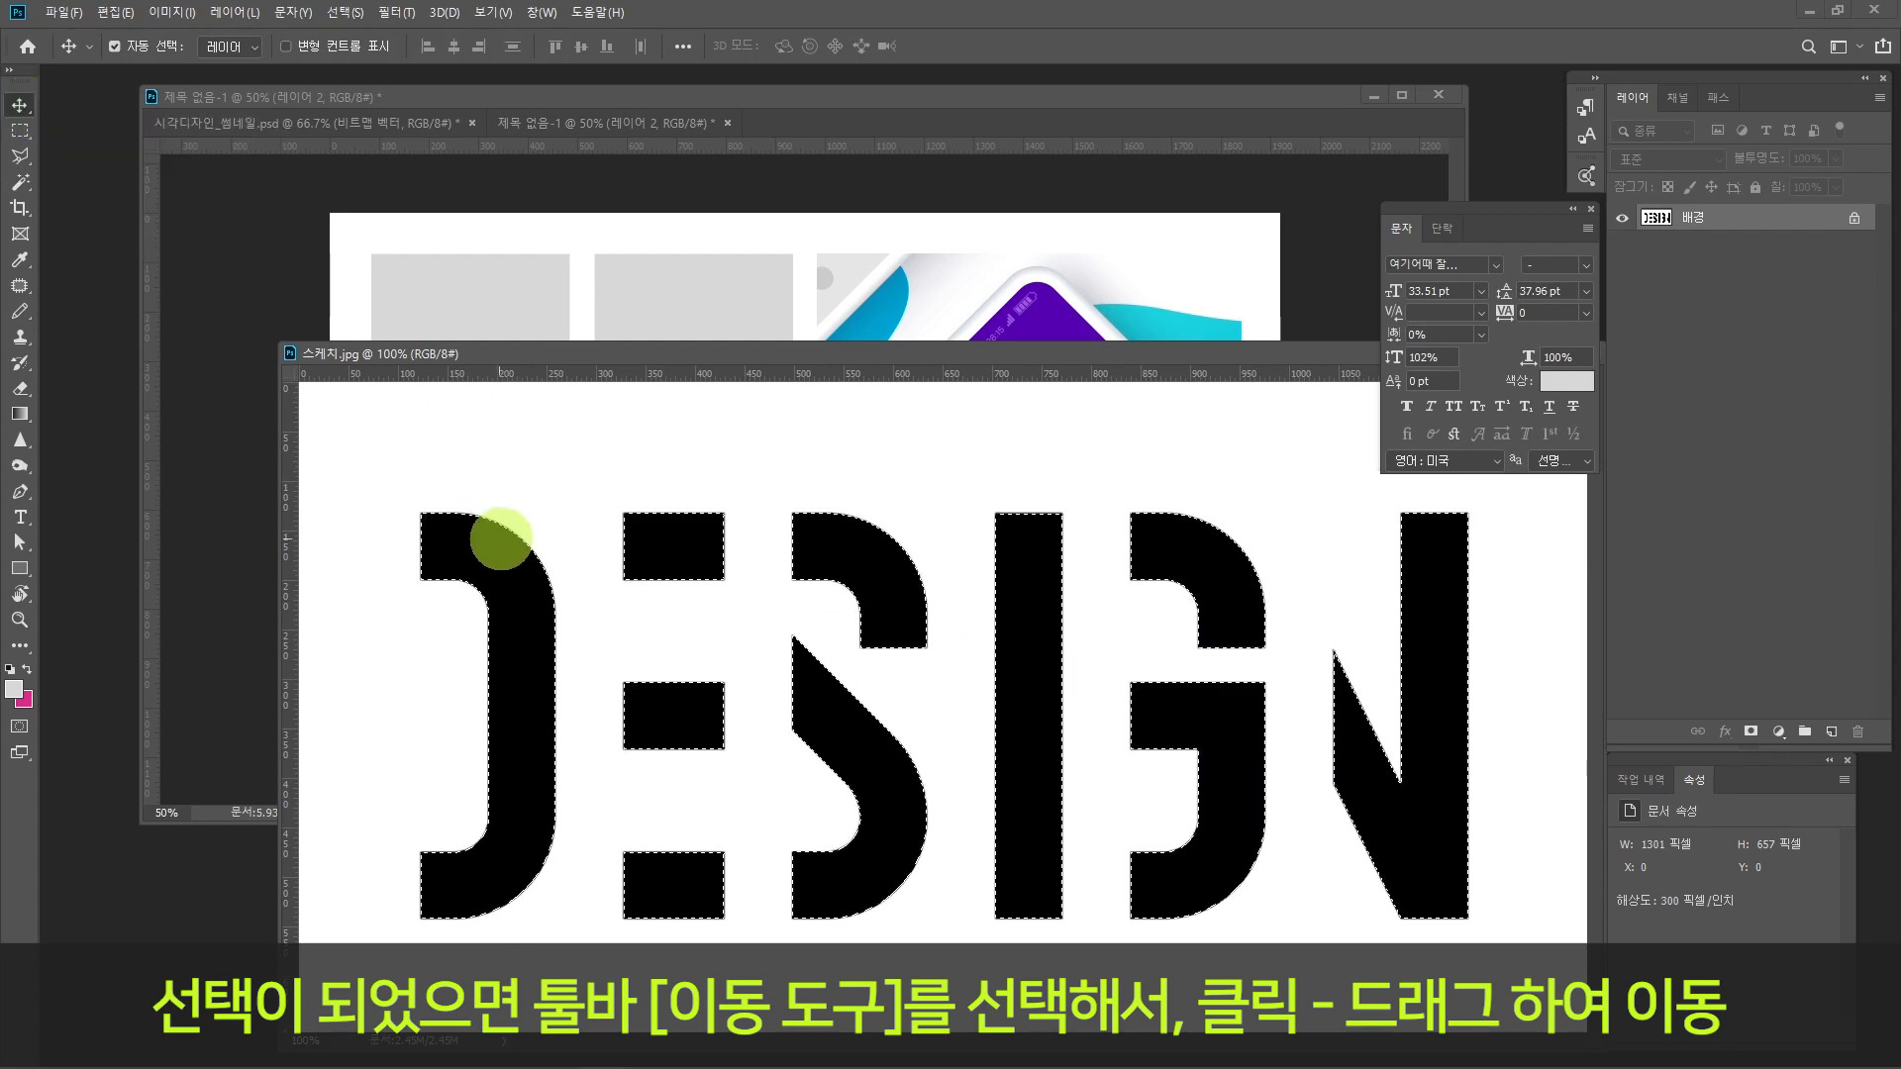
drag(501, 537, 501, 340)
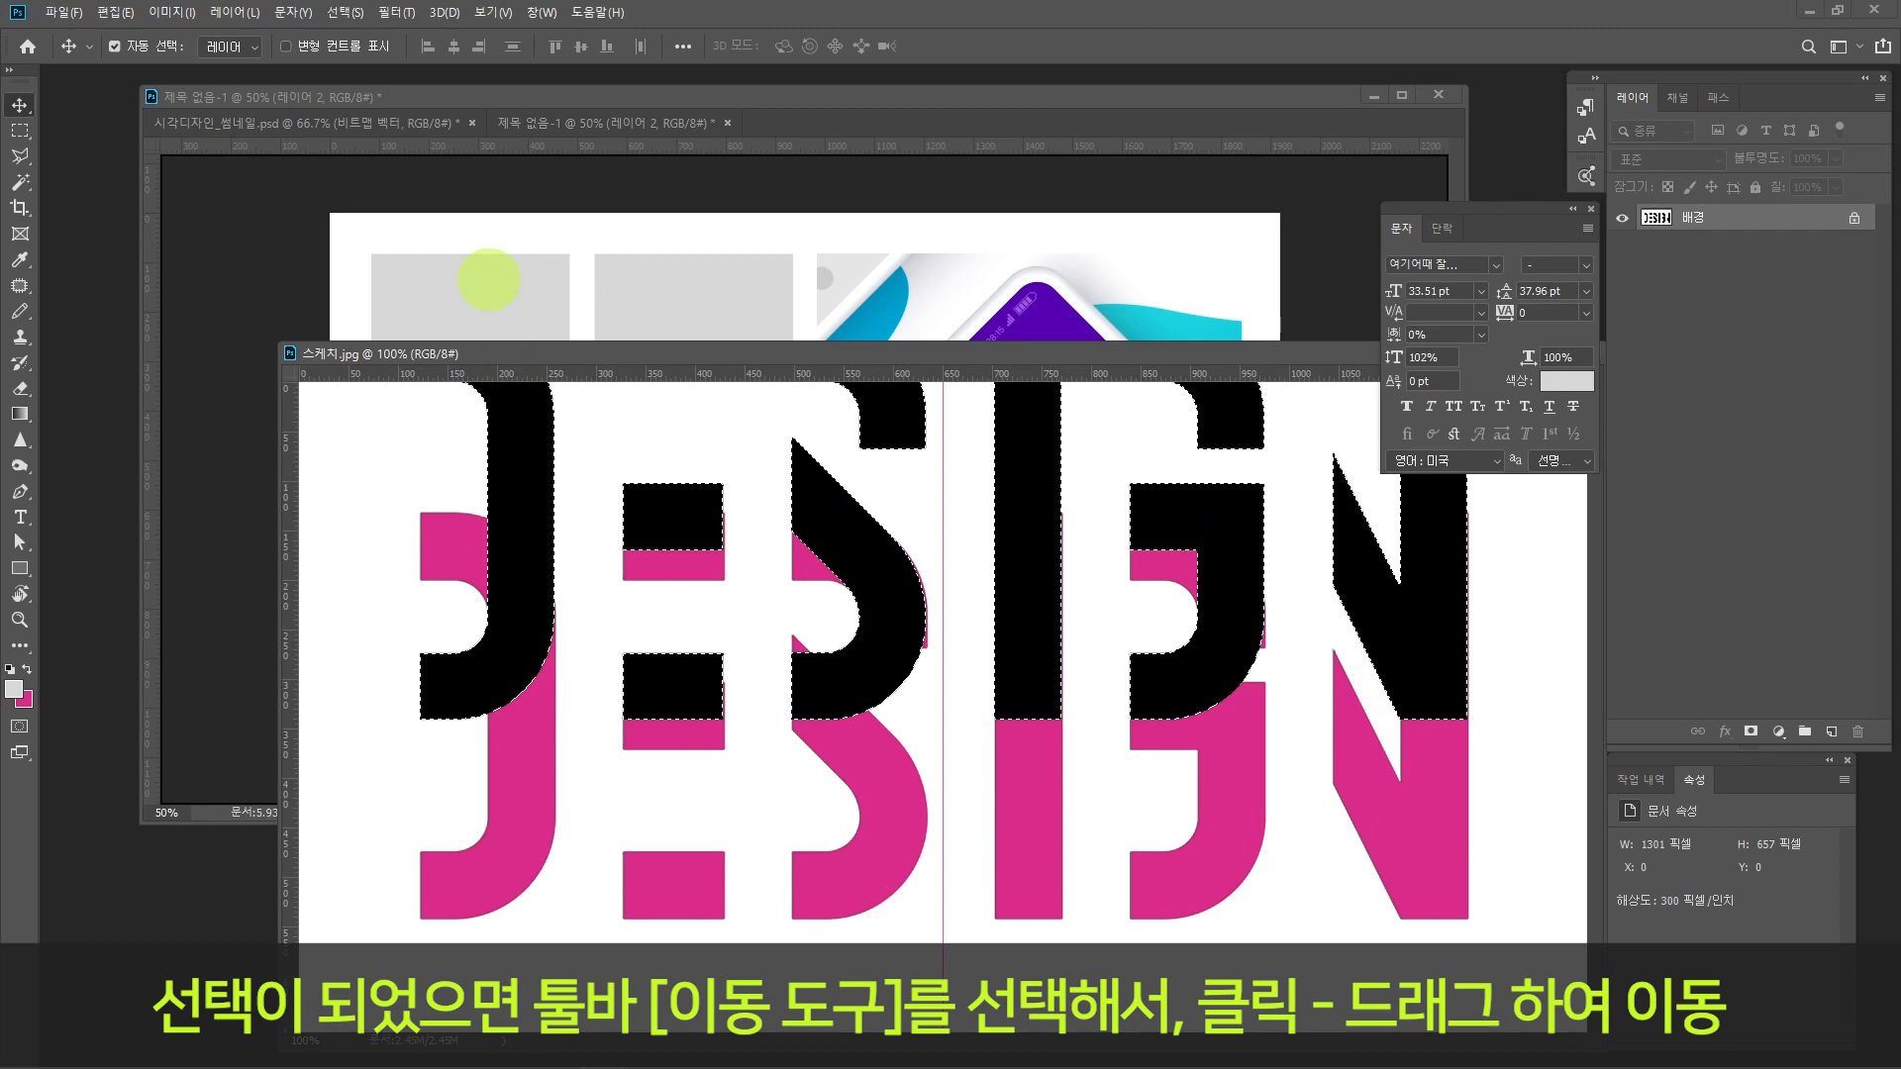
drag(488, 280, 481, 287)
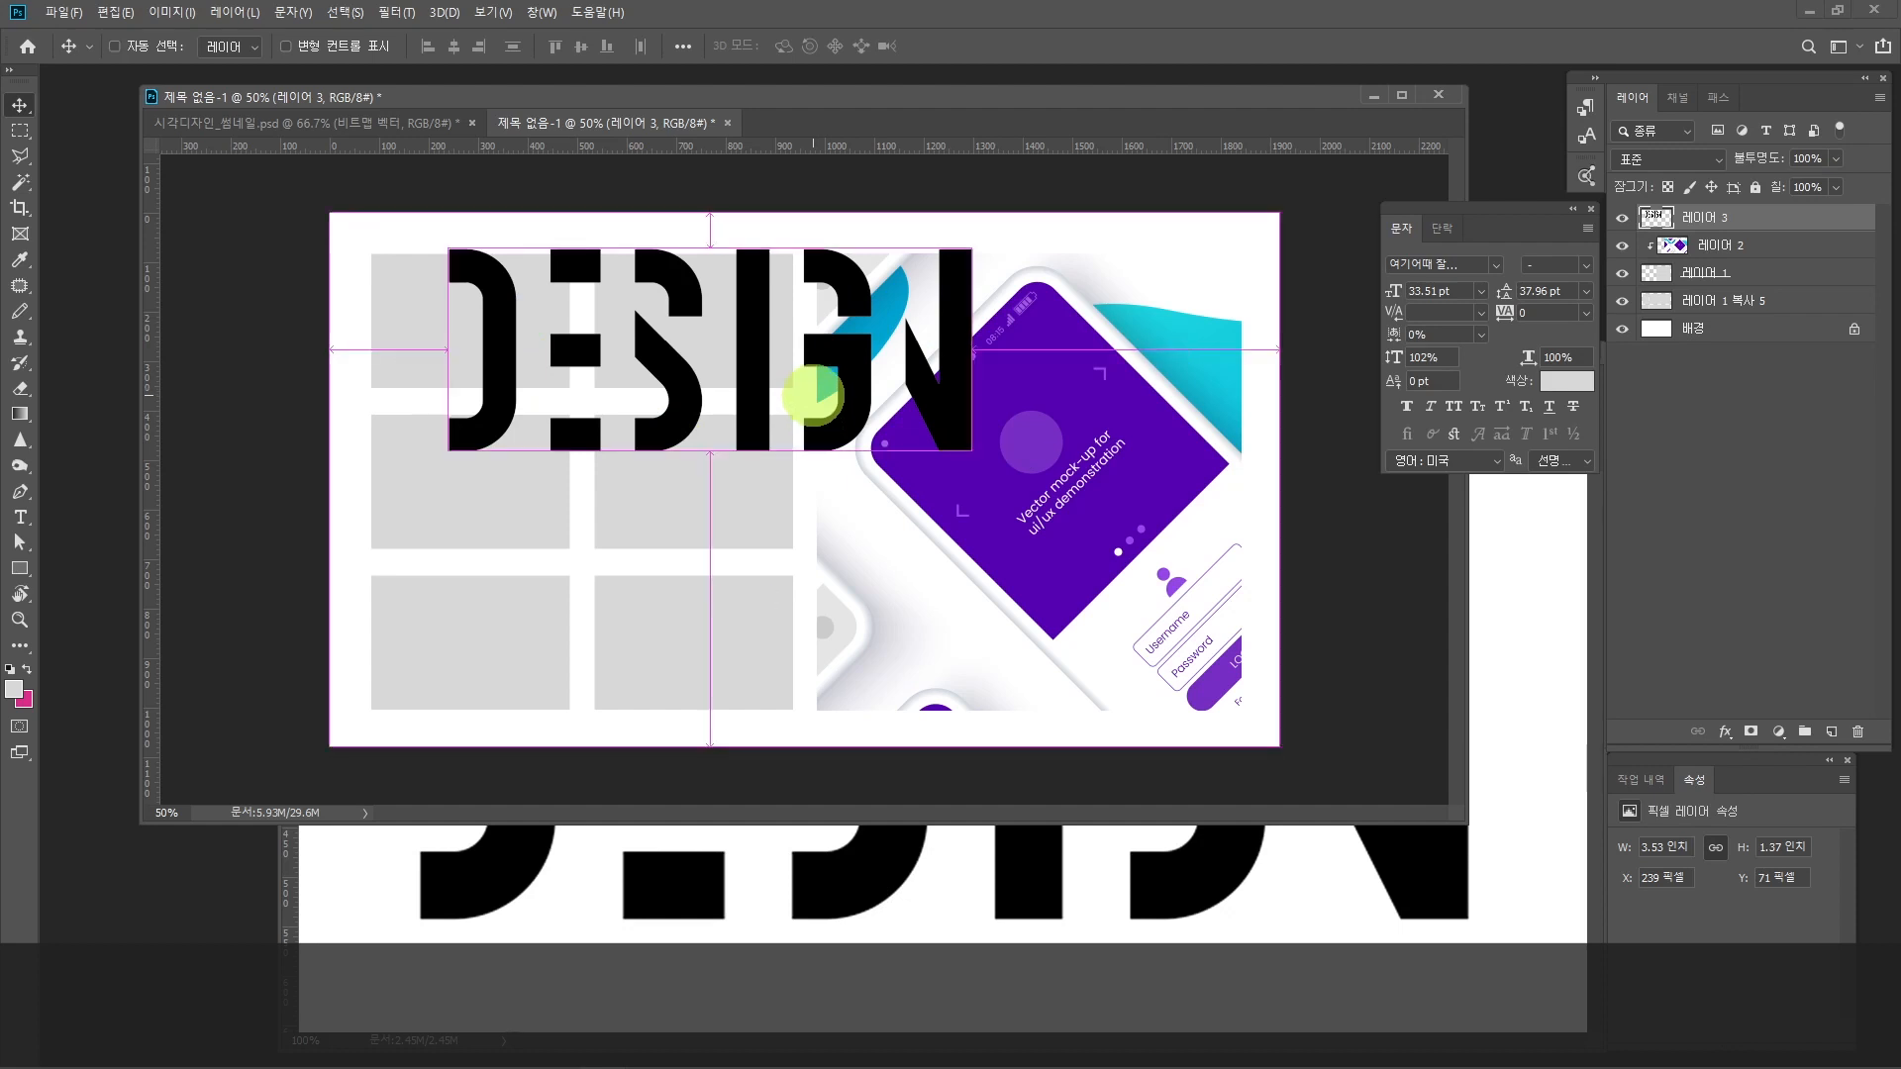
Step: Transform the DESIGN lettering to about 80.43% and align its corner with the upper grey frames at about X 84 px, Y 83 px
key(ctrl+t)
drag(505, 302, 428, 308)
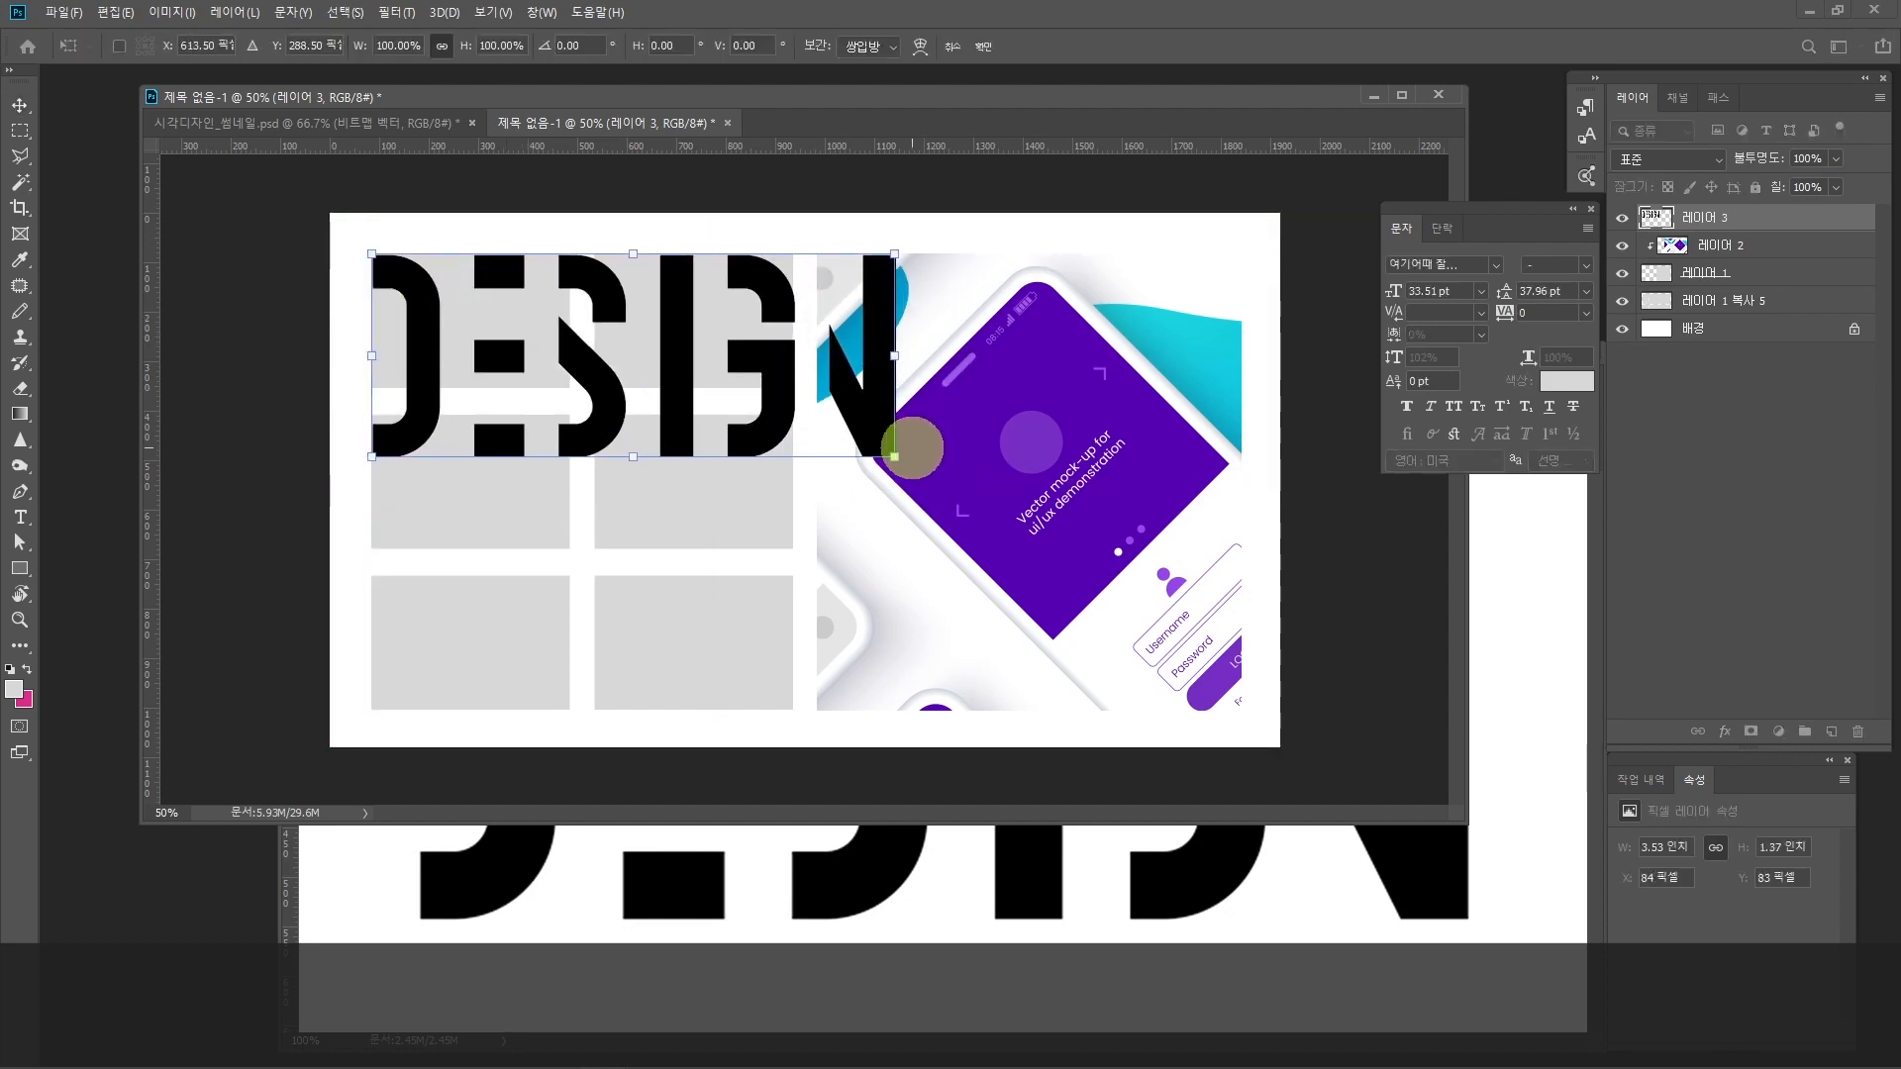
drag(894, 457, 796, 416)
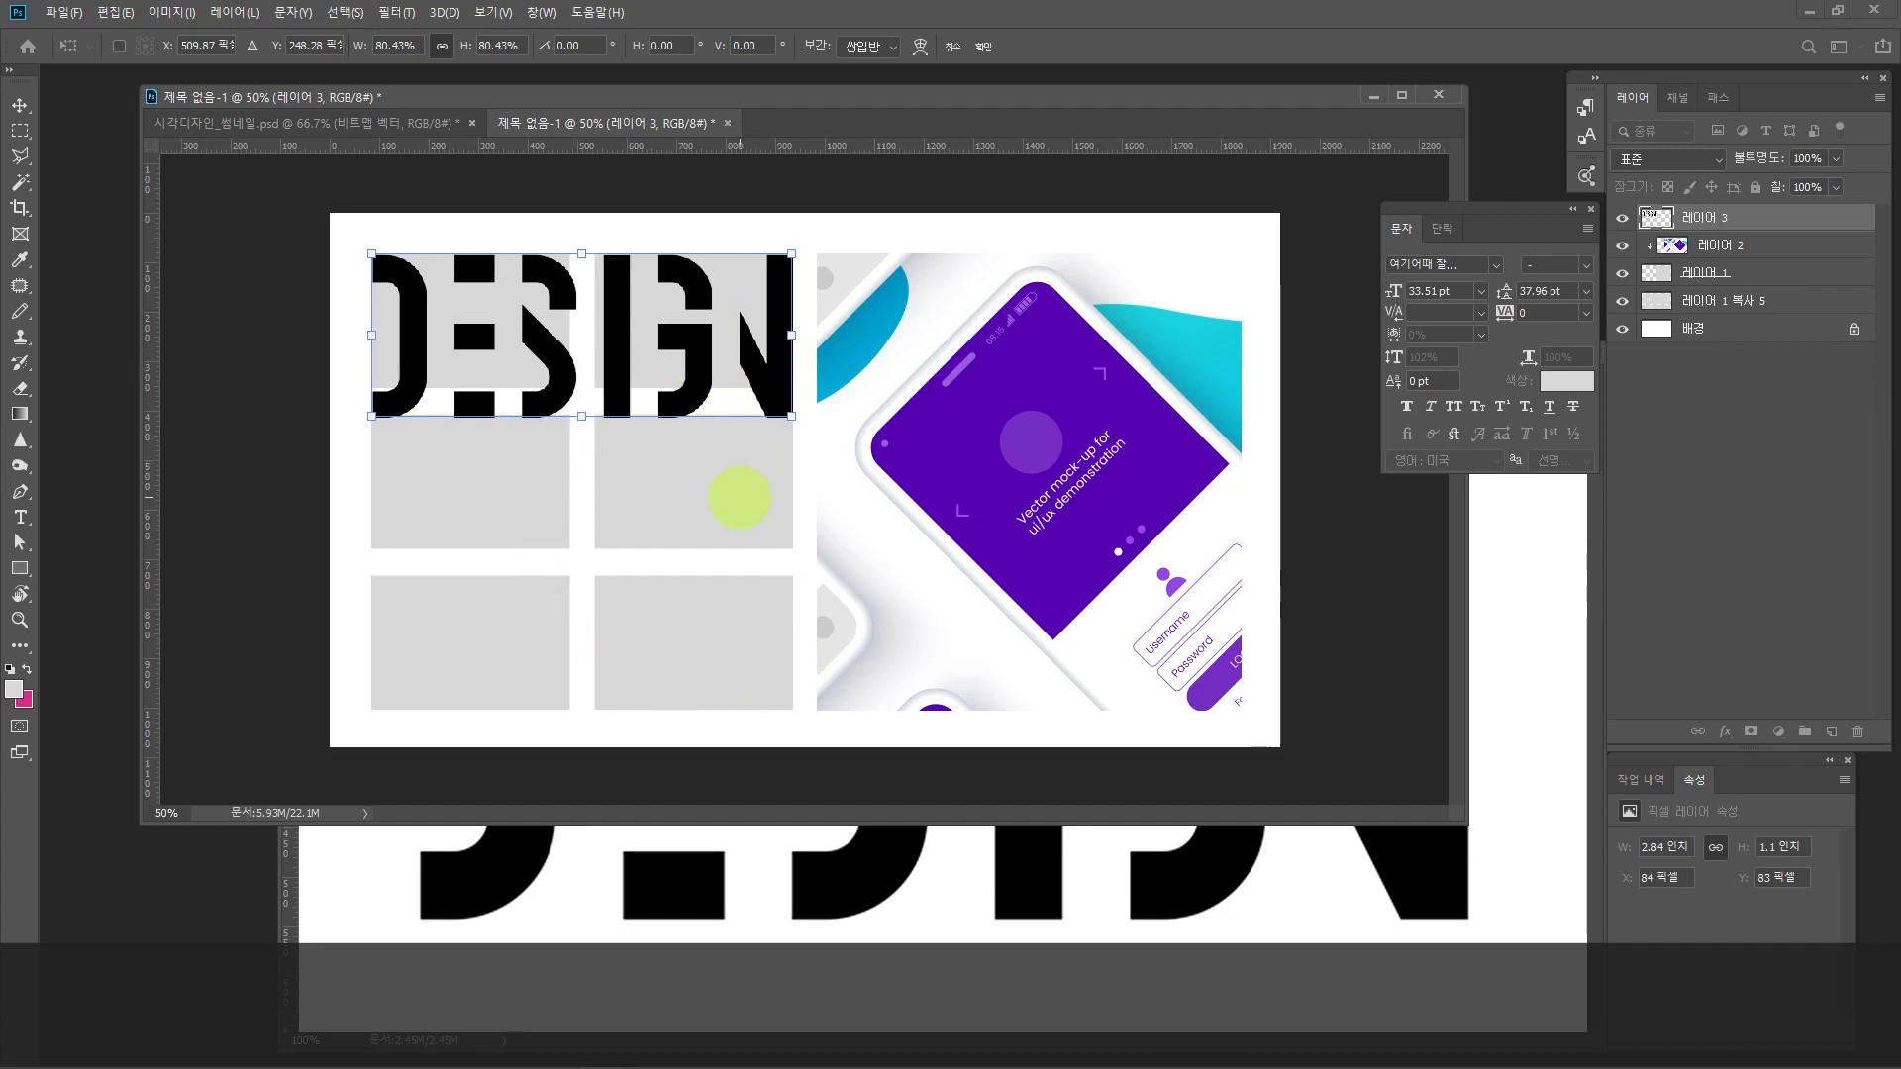
key(Return)
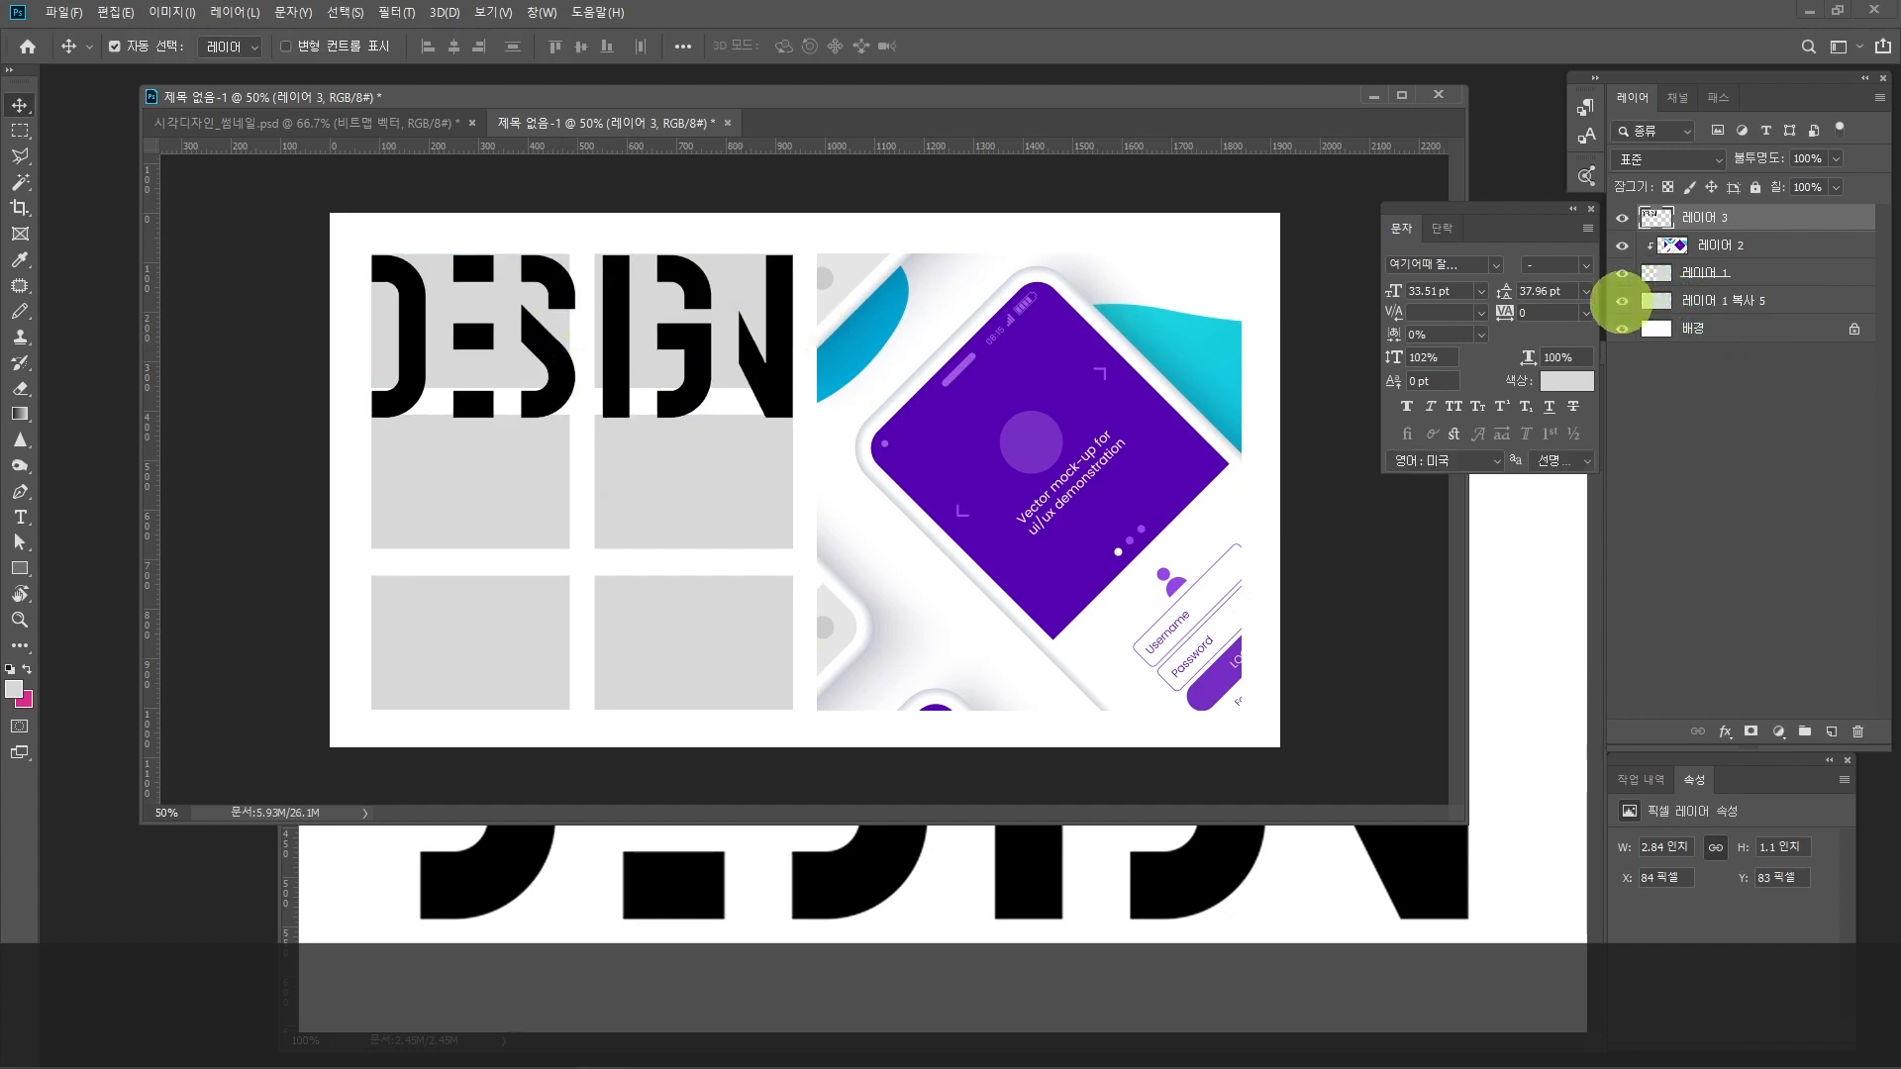
Step: Toggle the visibility of the small grey rectangles' layer to check the black DESIGN lettering without them
click(1622, 301)
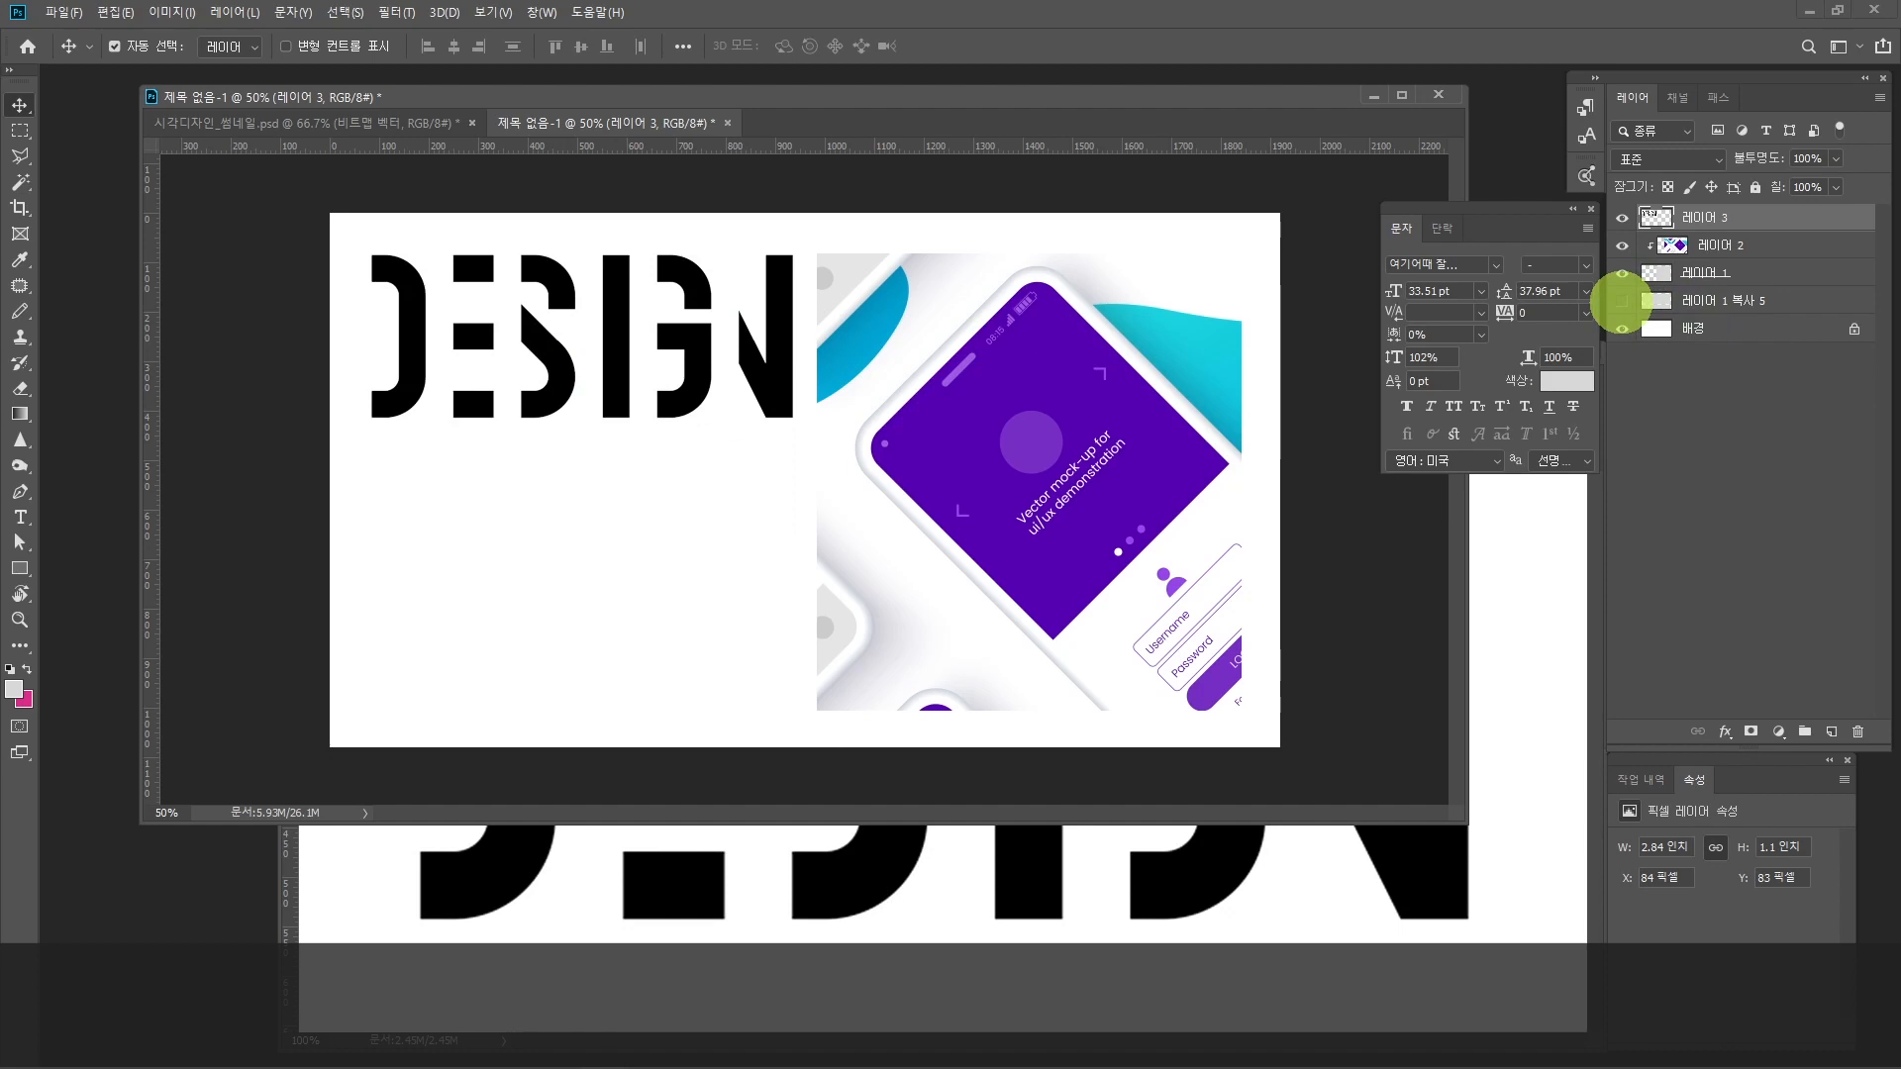
click(1621, 300)
click(1621, 300)
click(1620, 300)
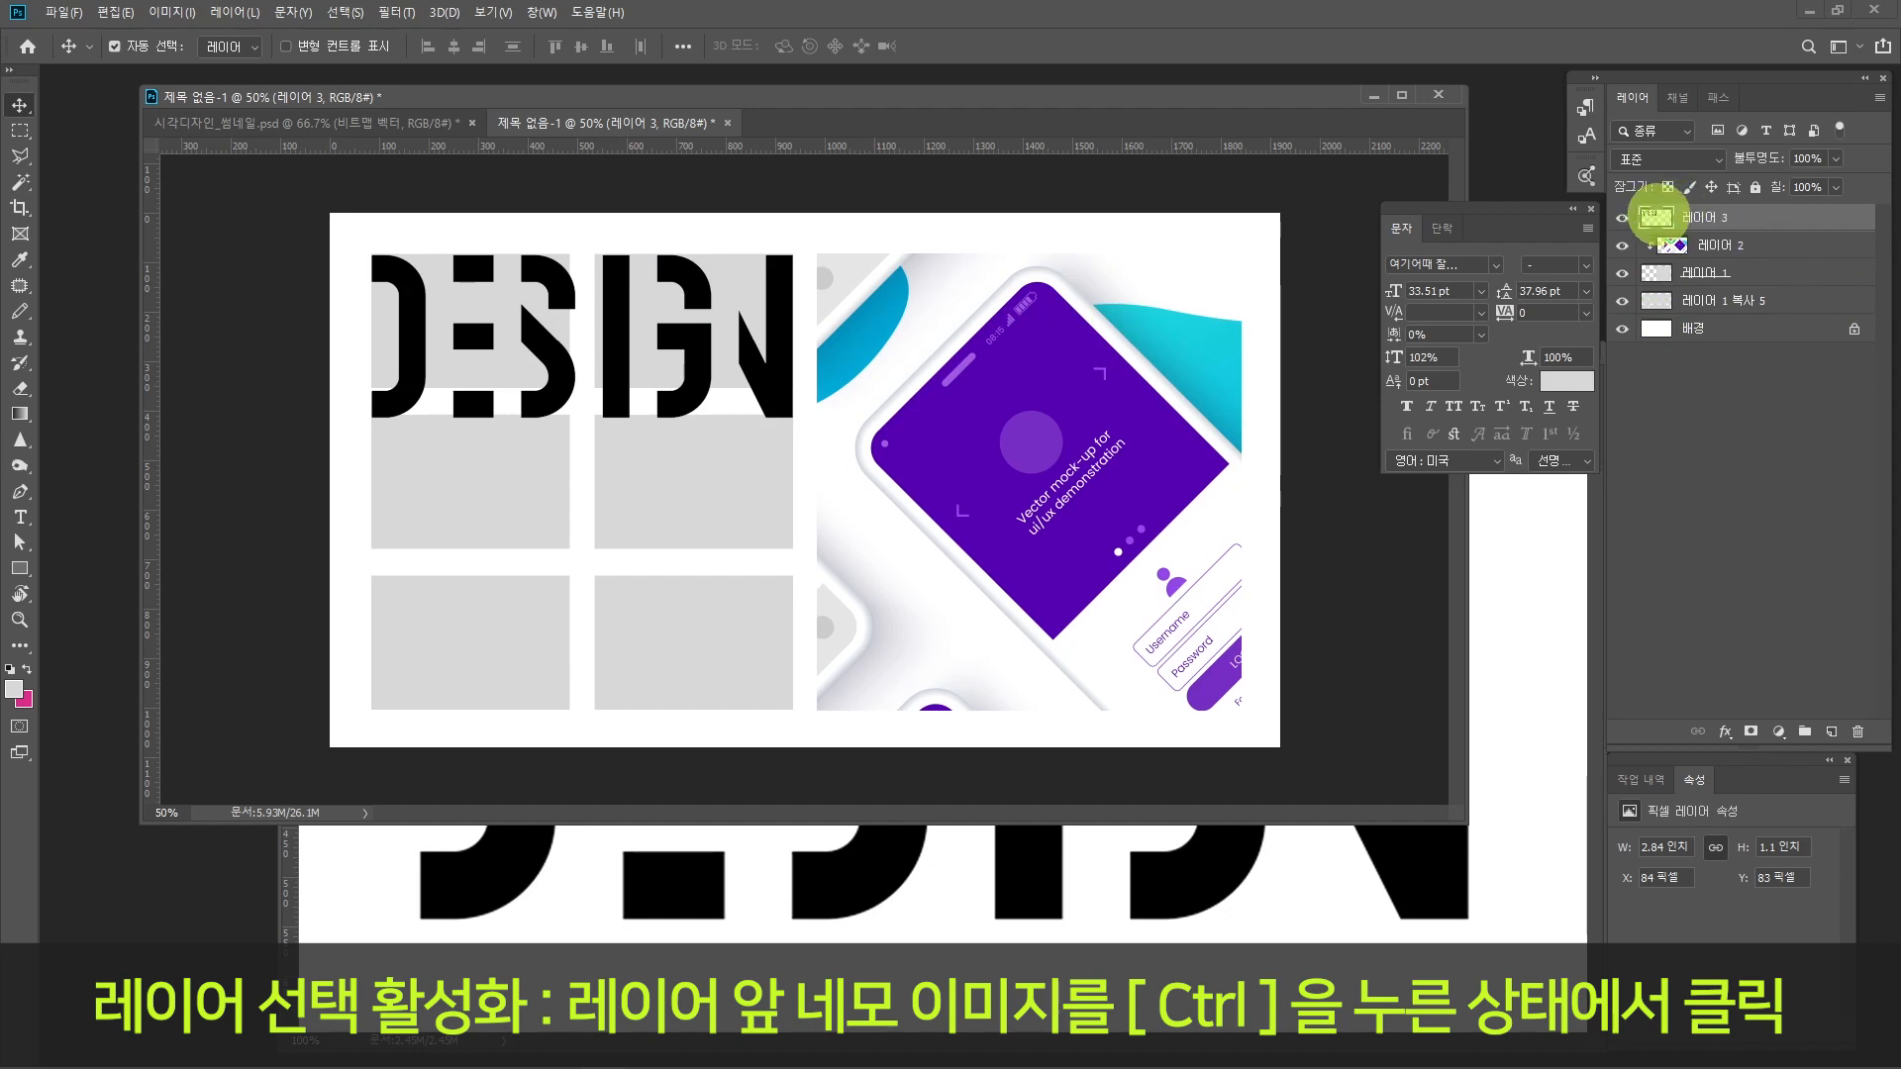
Step: Load the DESIGN letters as a selection and fill it on a new layer with purple sampled from the phone mock-up
key(ctrl)
ctrl+click(1655, 217)
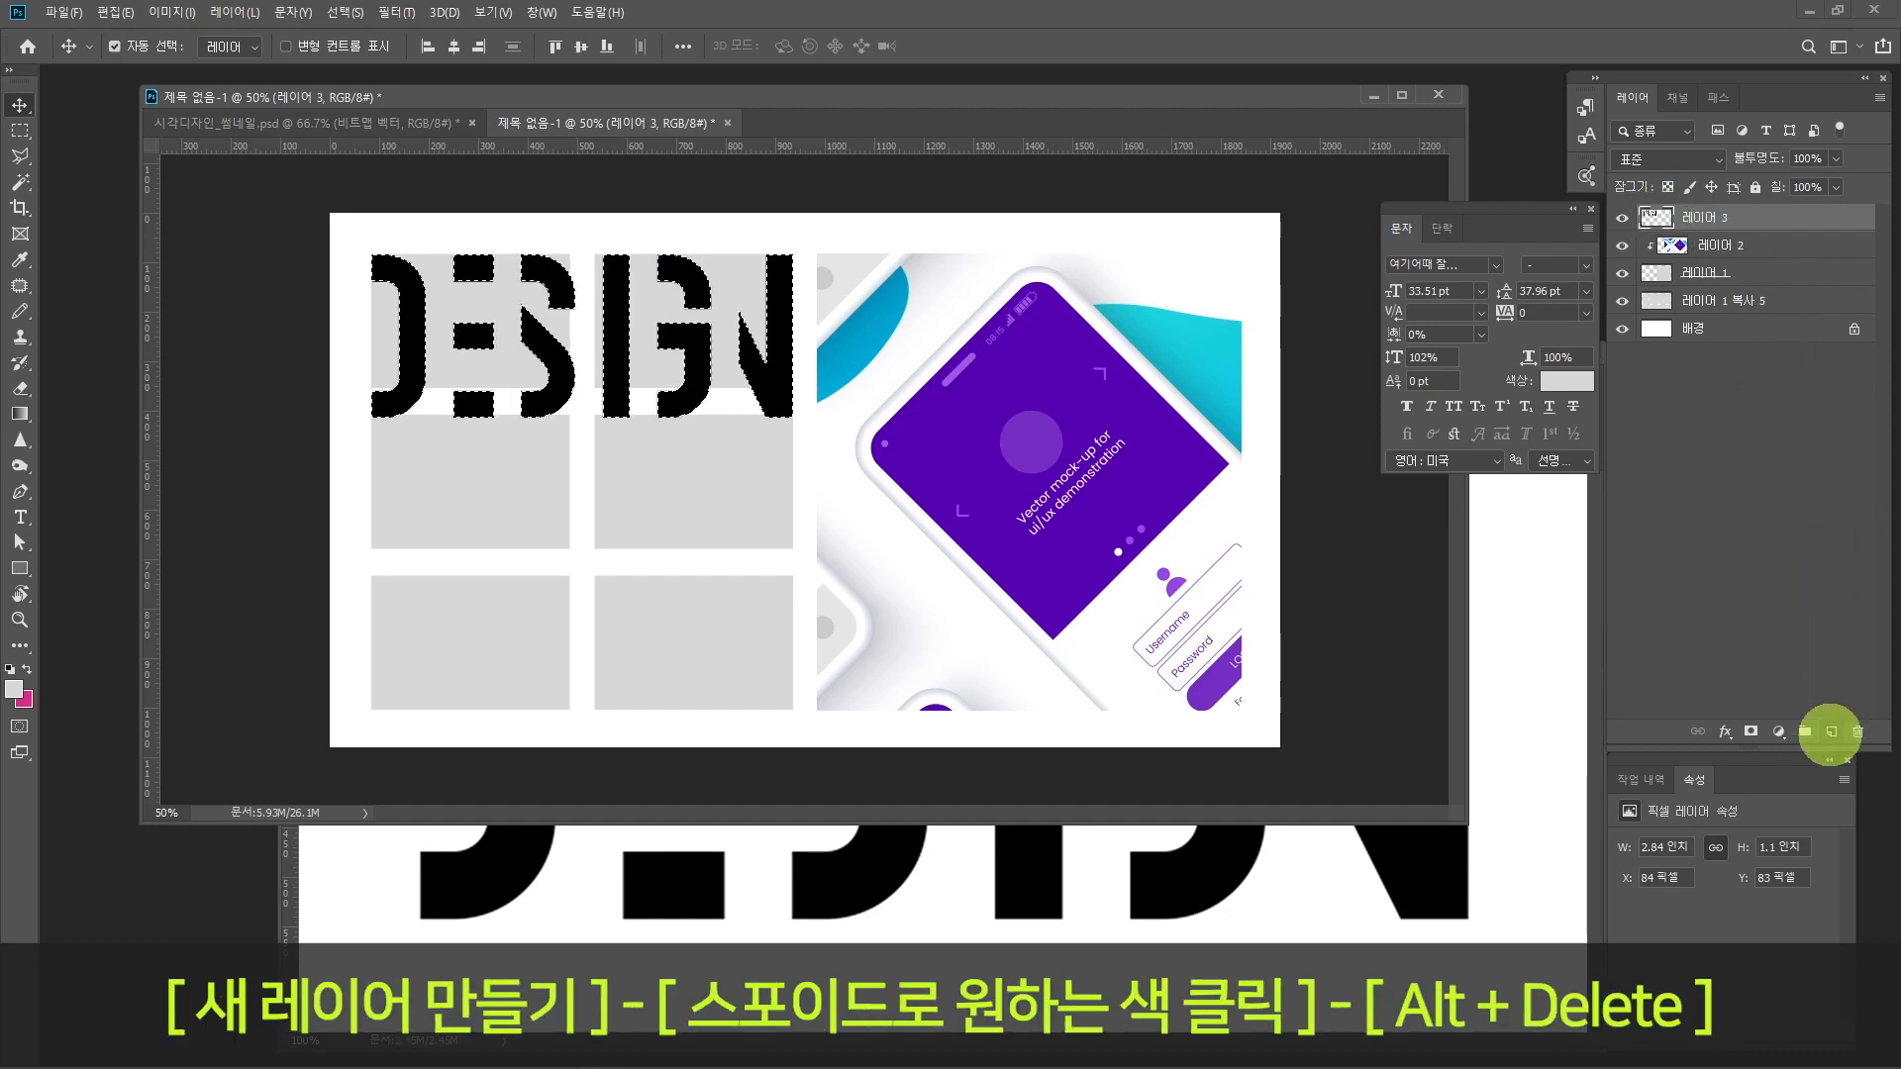
click(1831, 732)
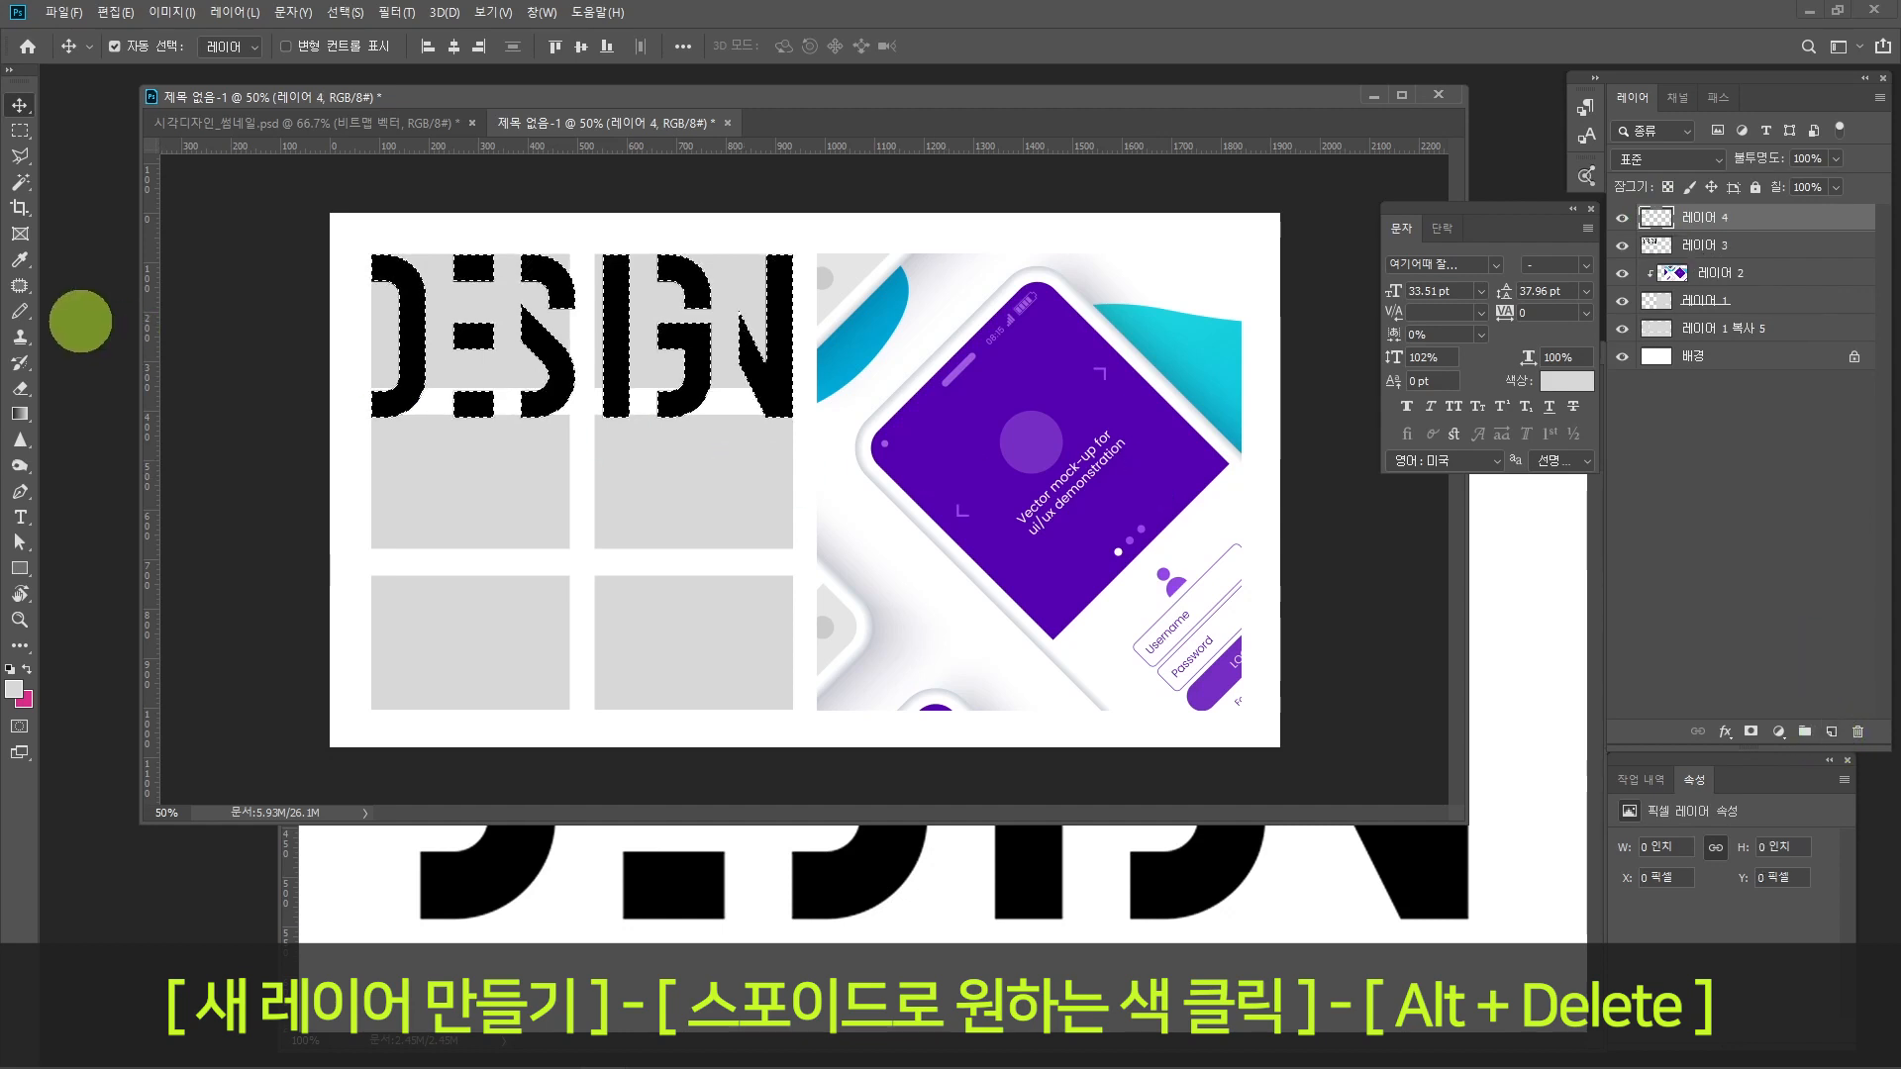
click(20, 260)
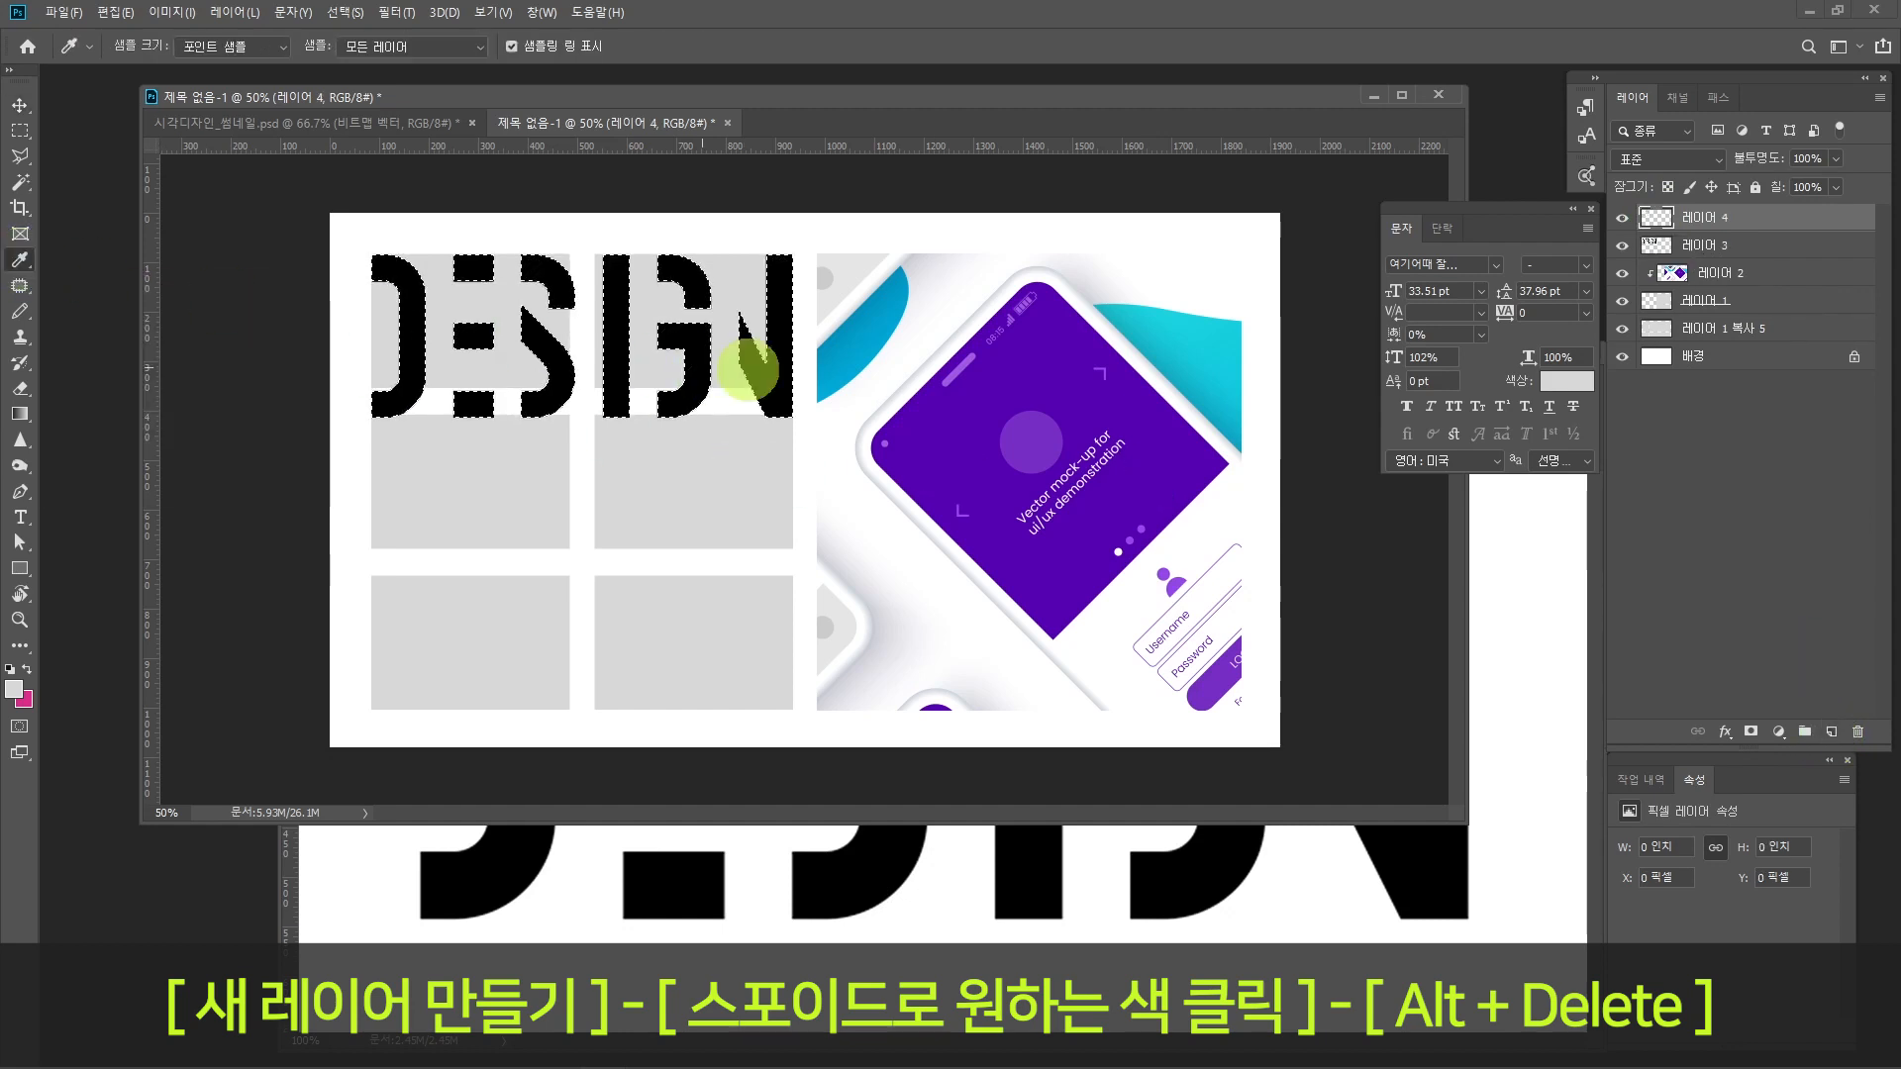
click(956, 423)
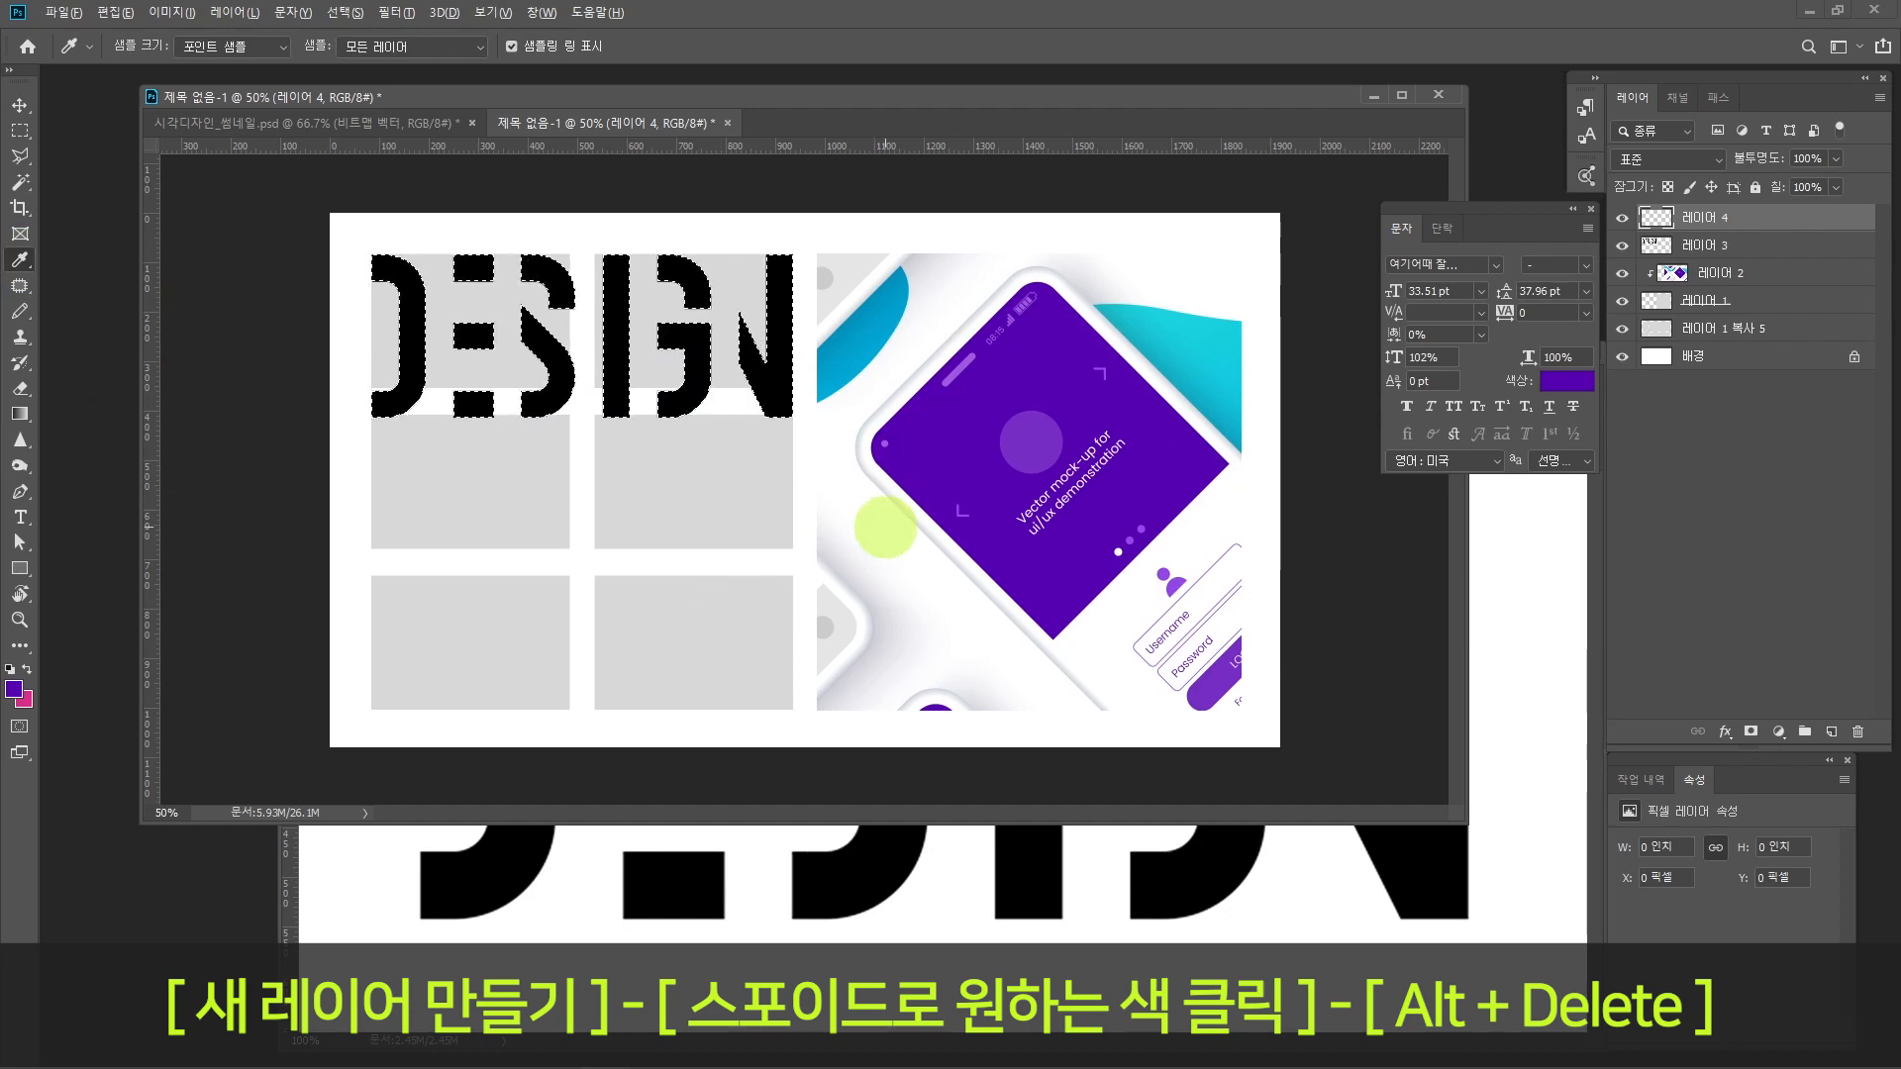
key(alt+Delete)
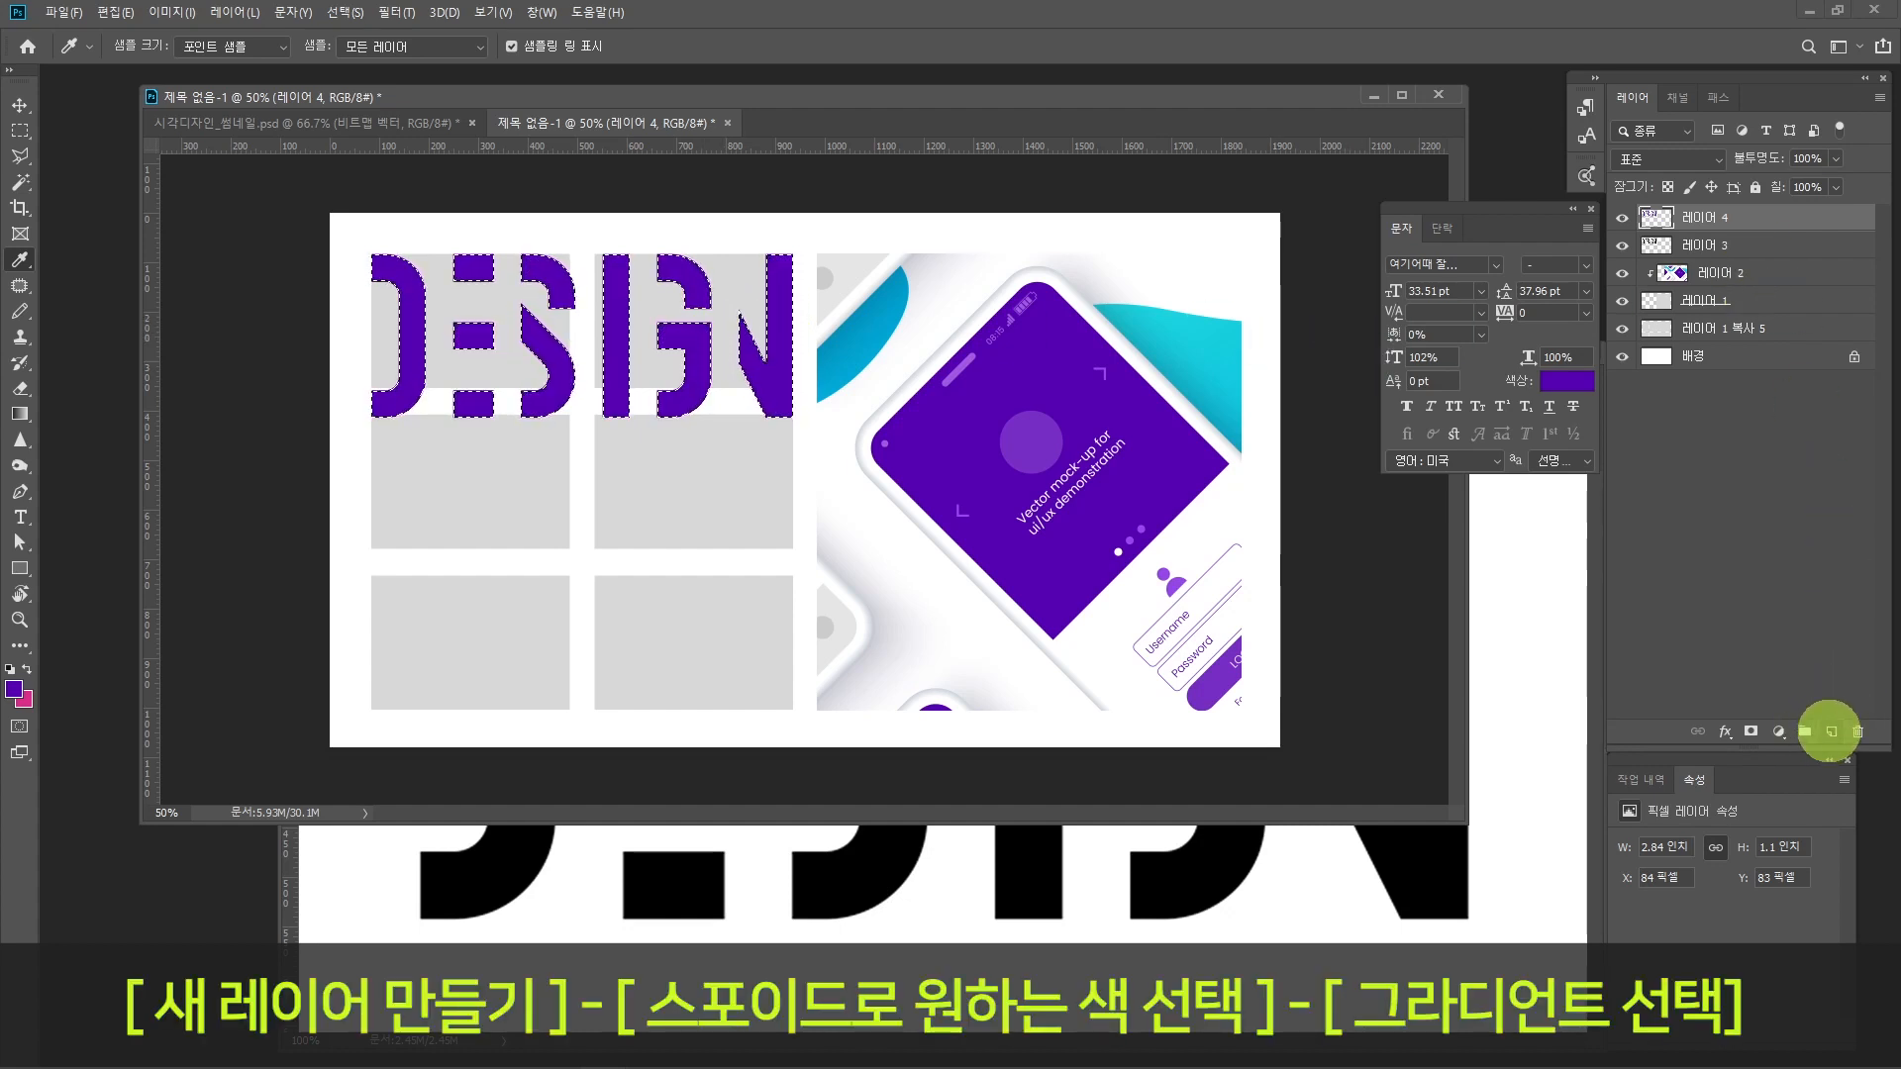
Step: On a new layer, blend turquoise sampled from the mock-up over the last letters with a linear foreground-to-transparent gradient at 20% opacity
click(1830, 731)
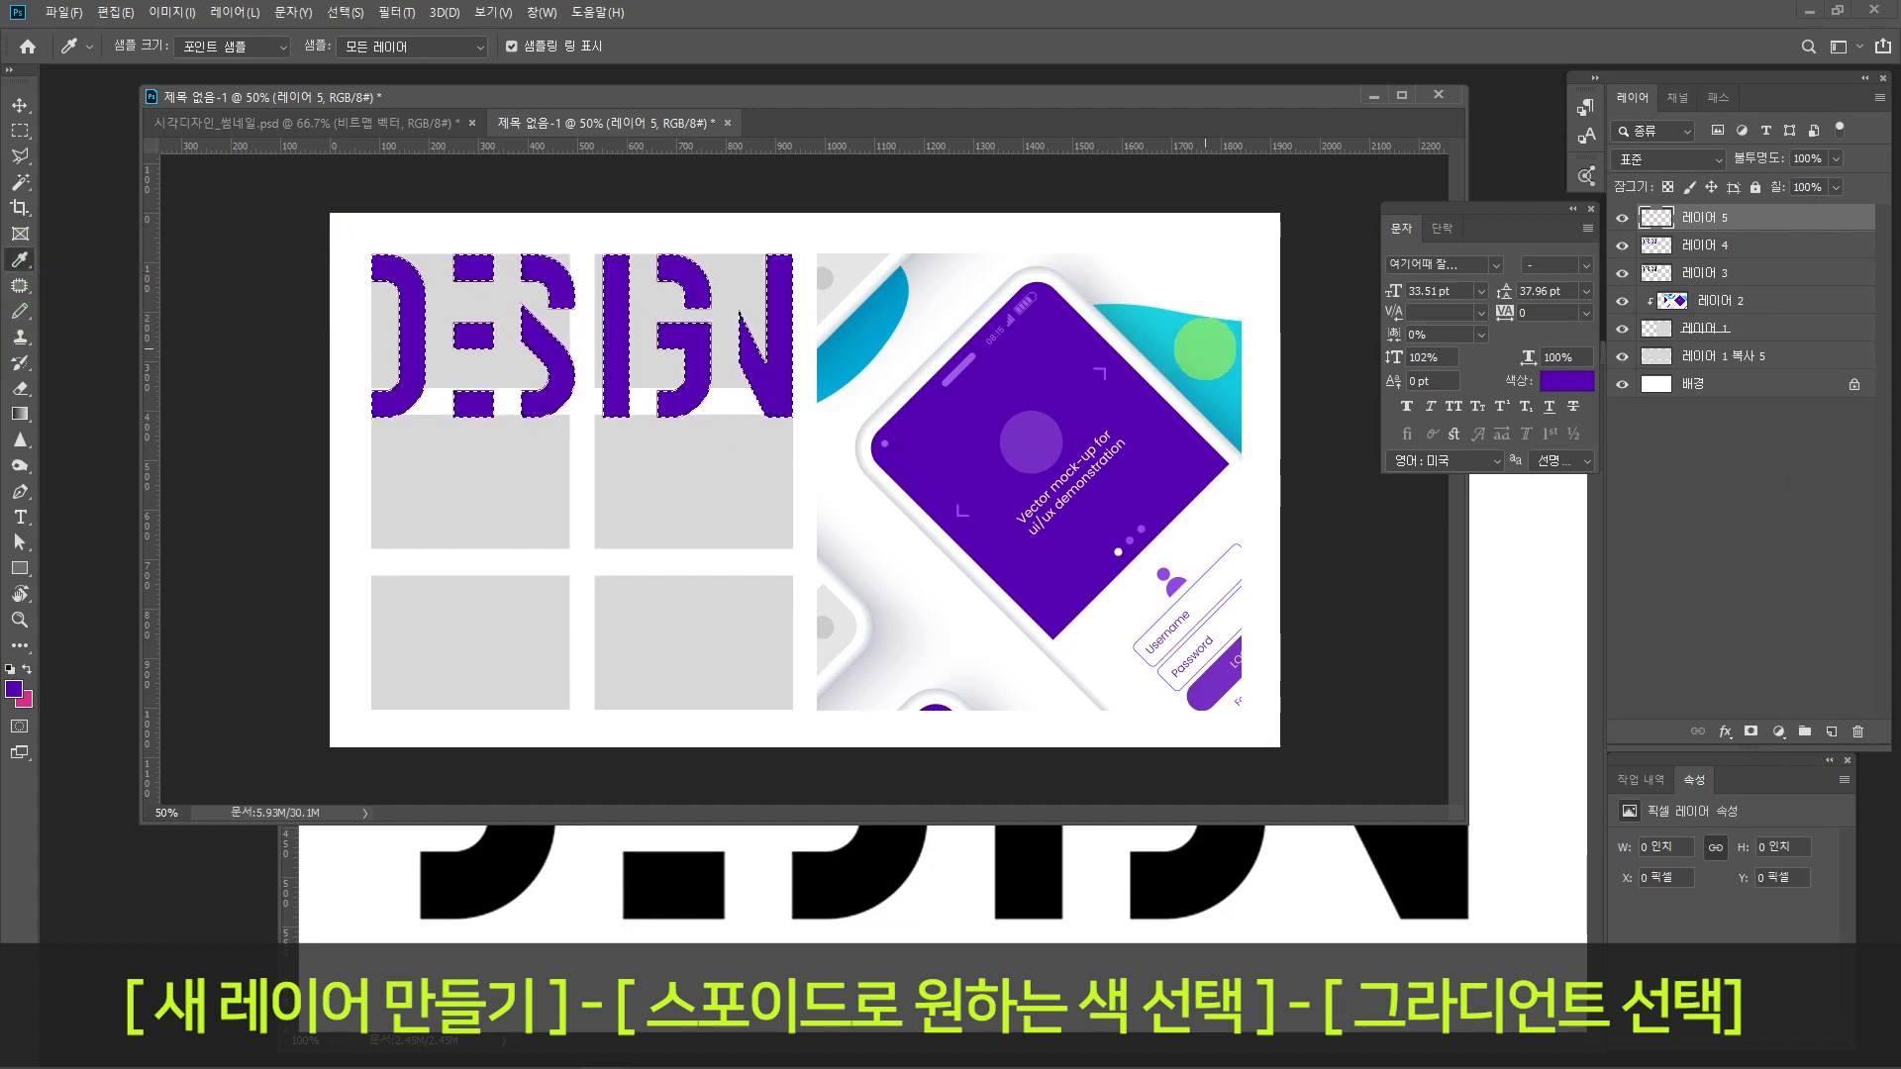
click(1205, 349)
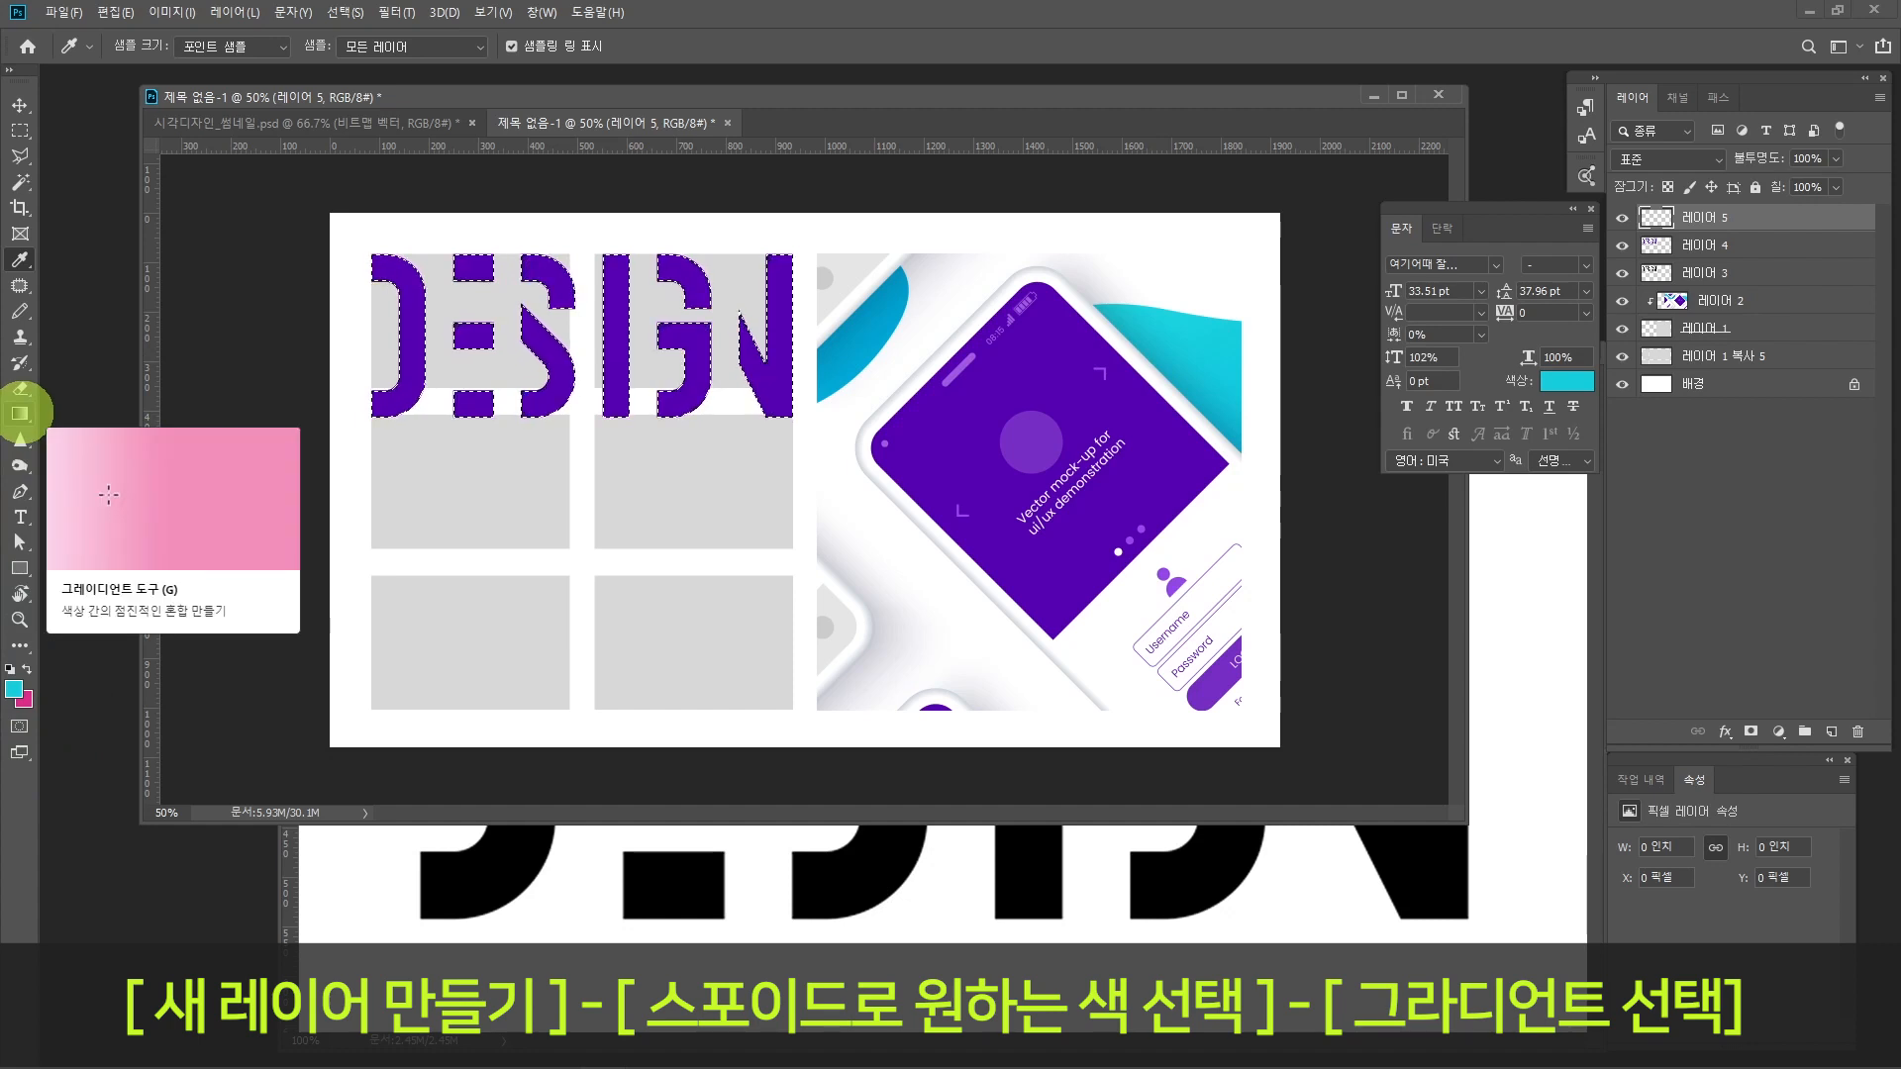
click(20, 414)
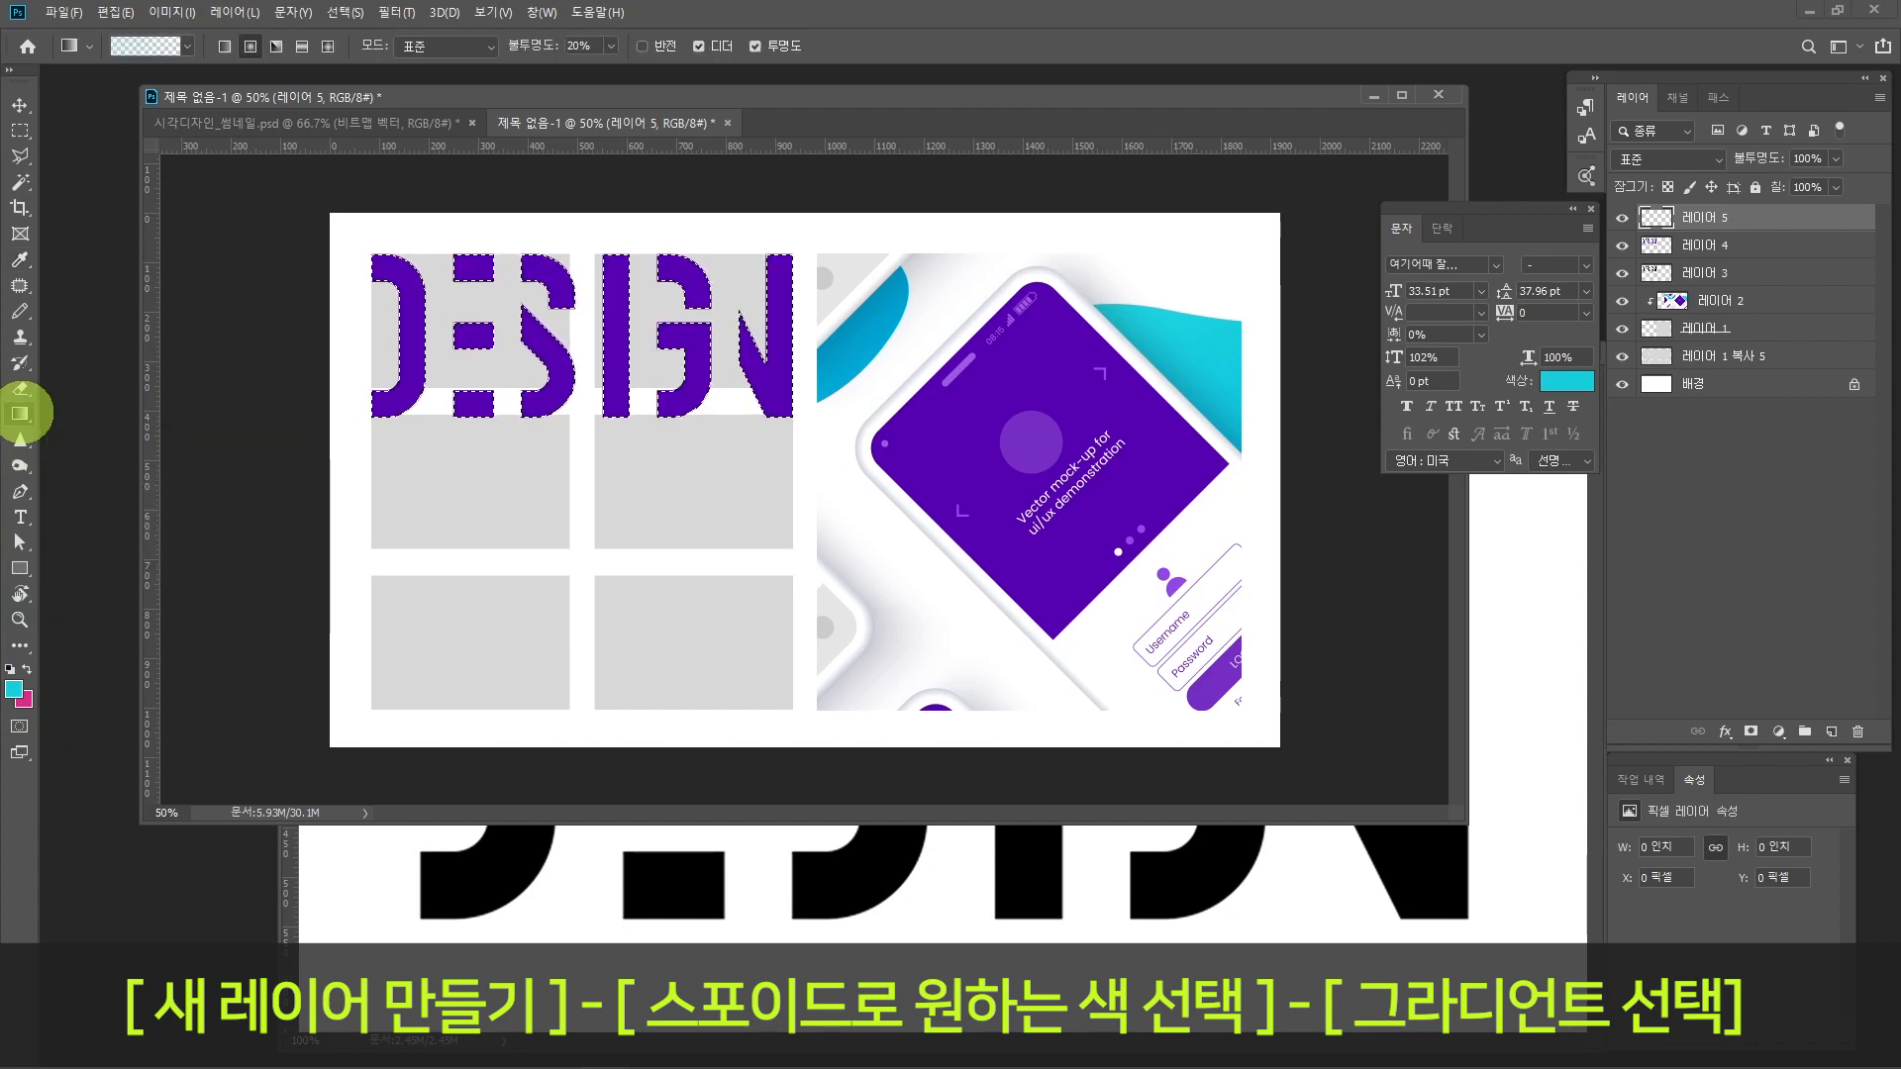
click(147, 46)
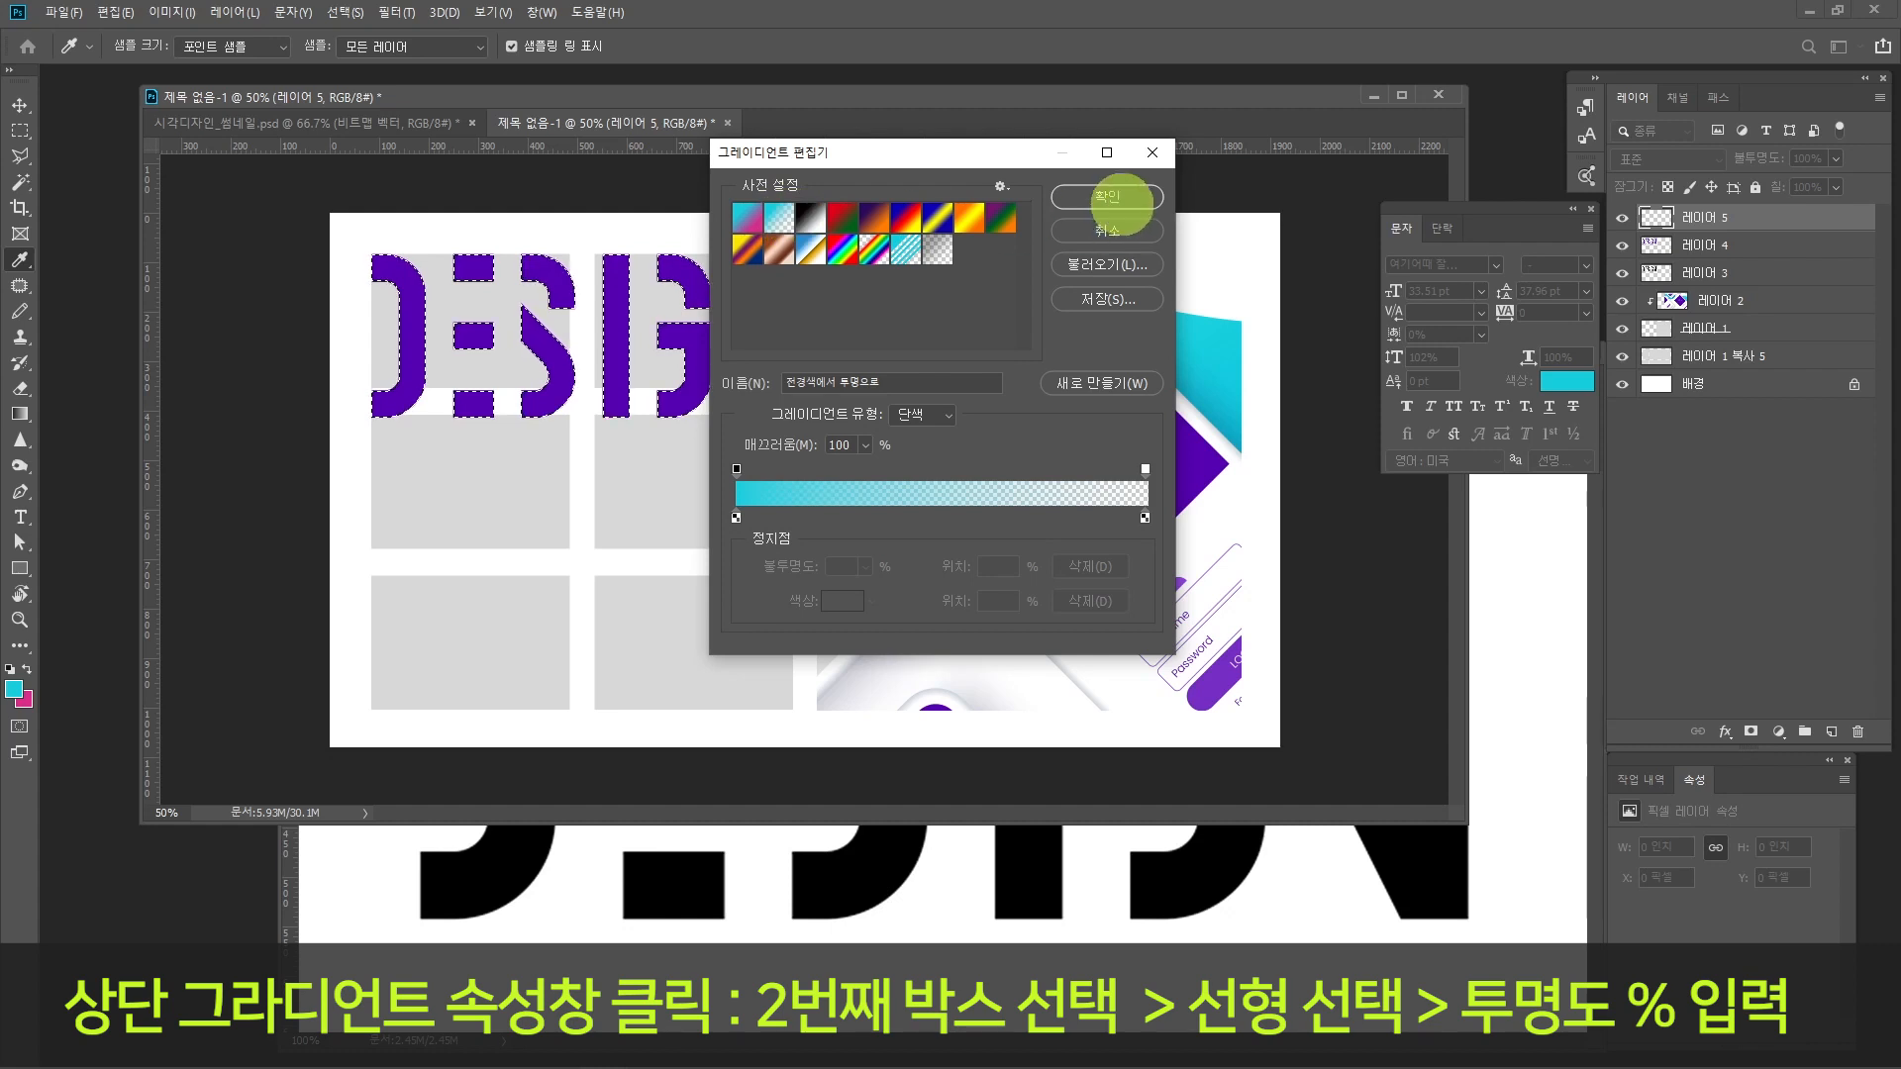
click(1106, 196)
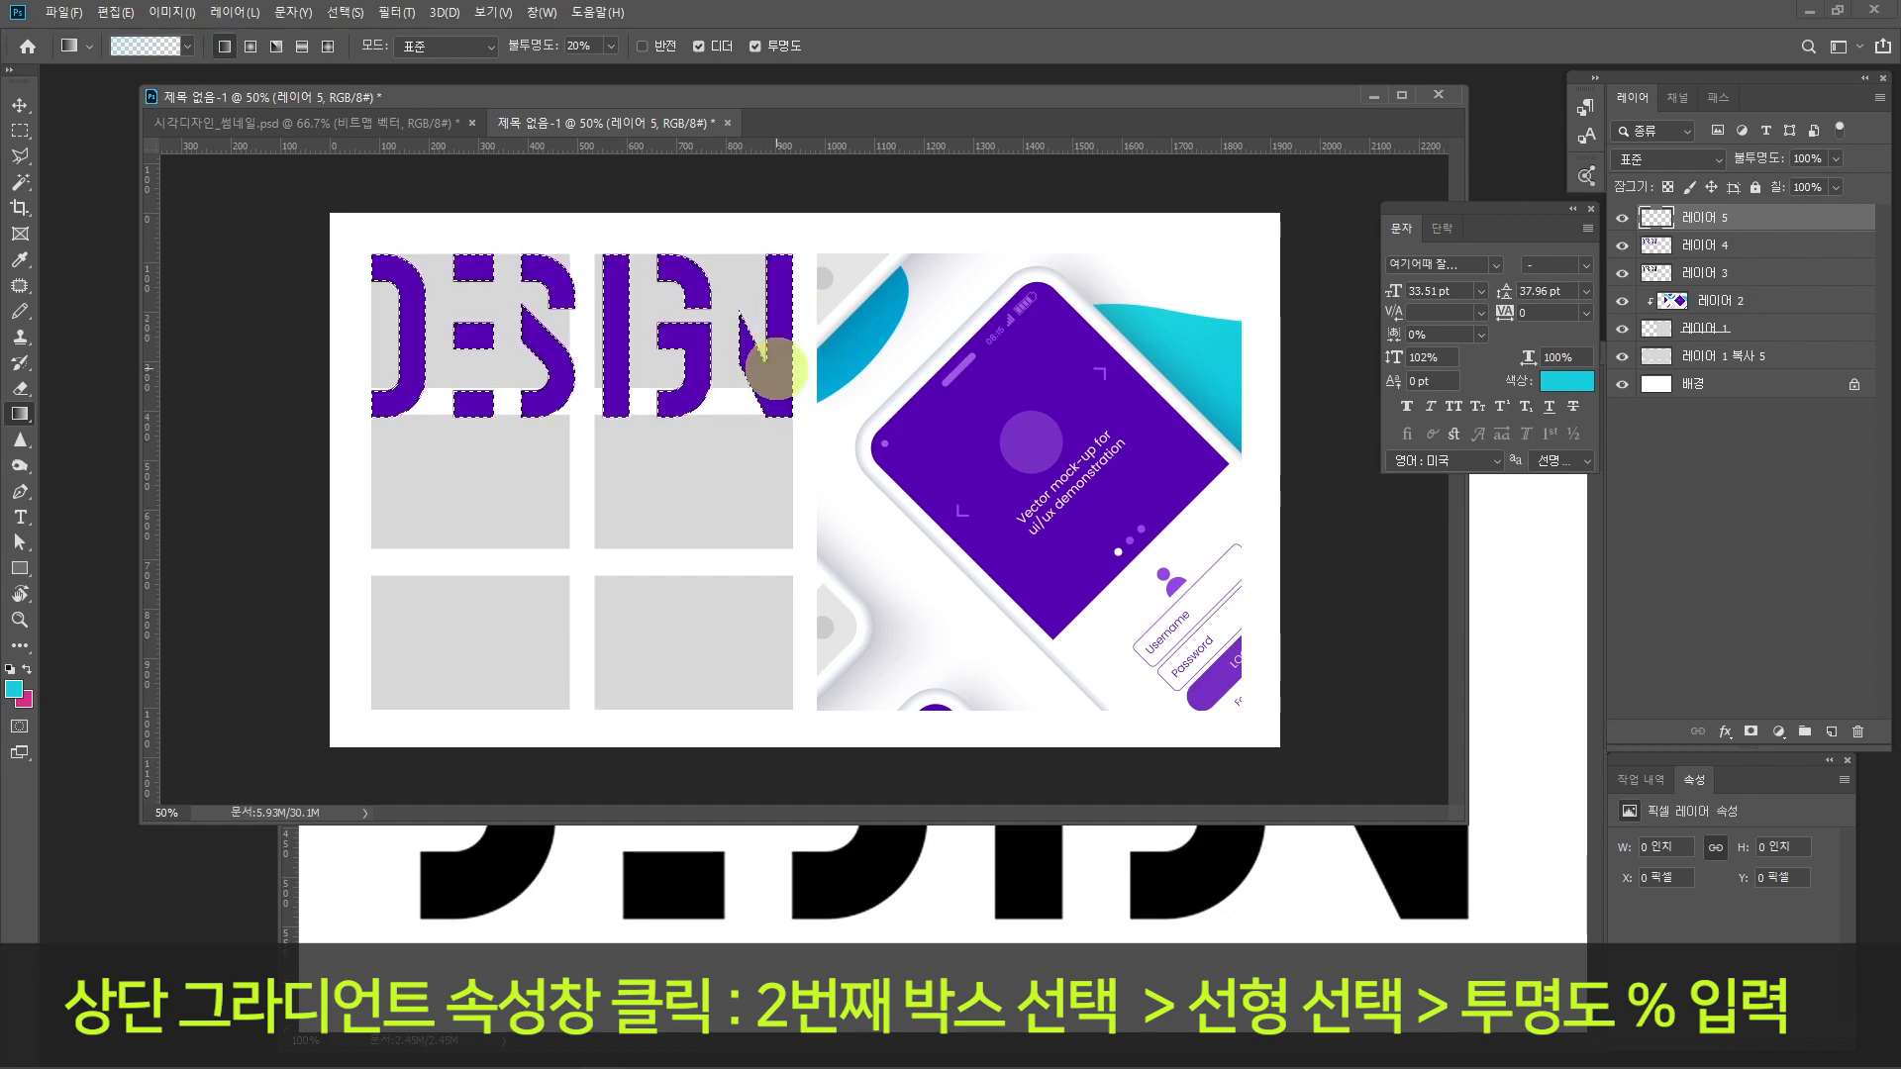
drag(770, 361, 738, 352)
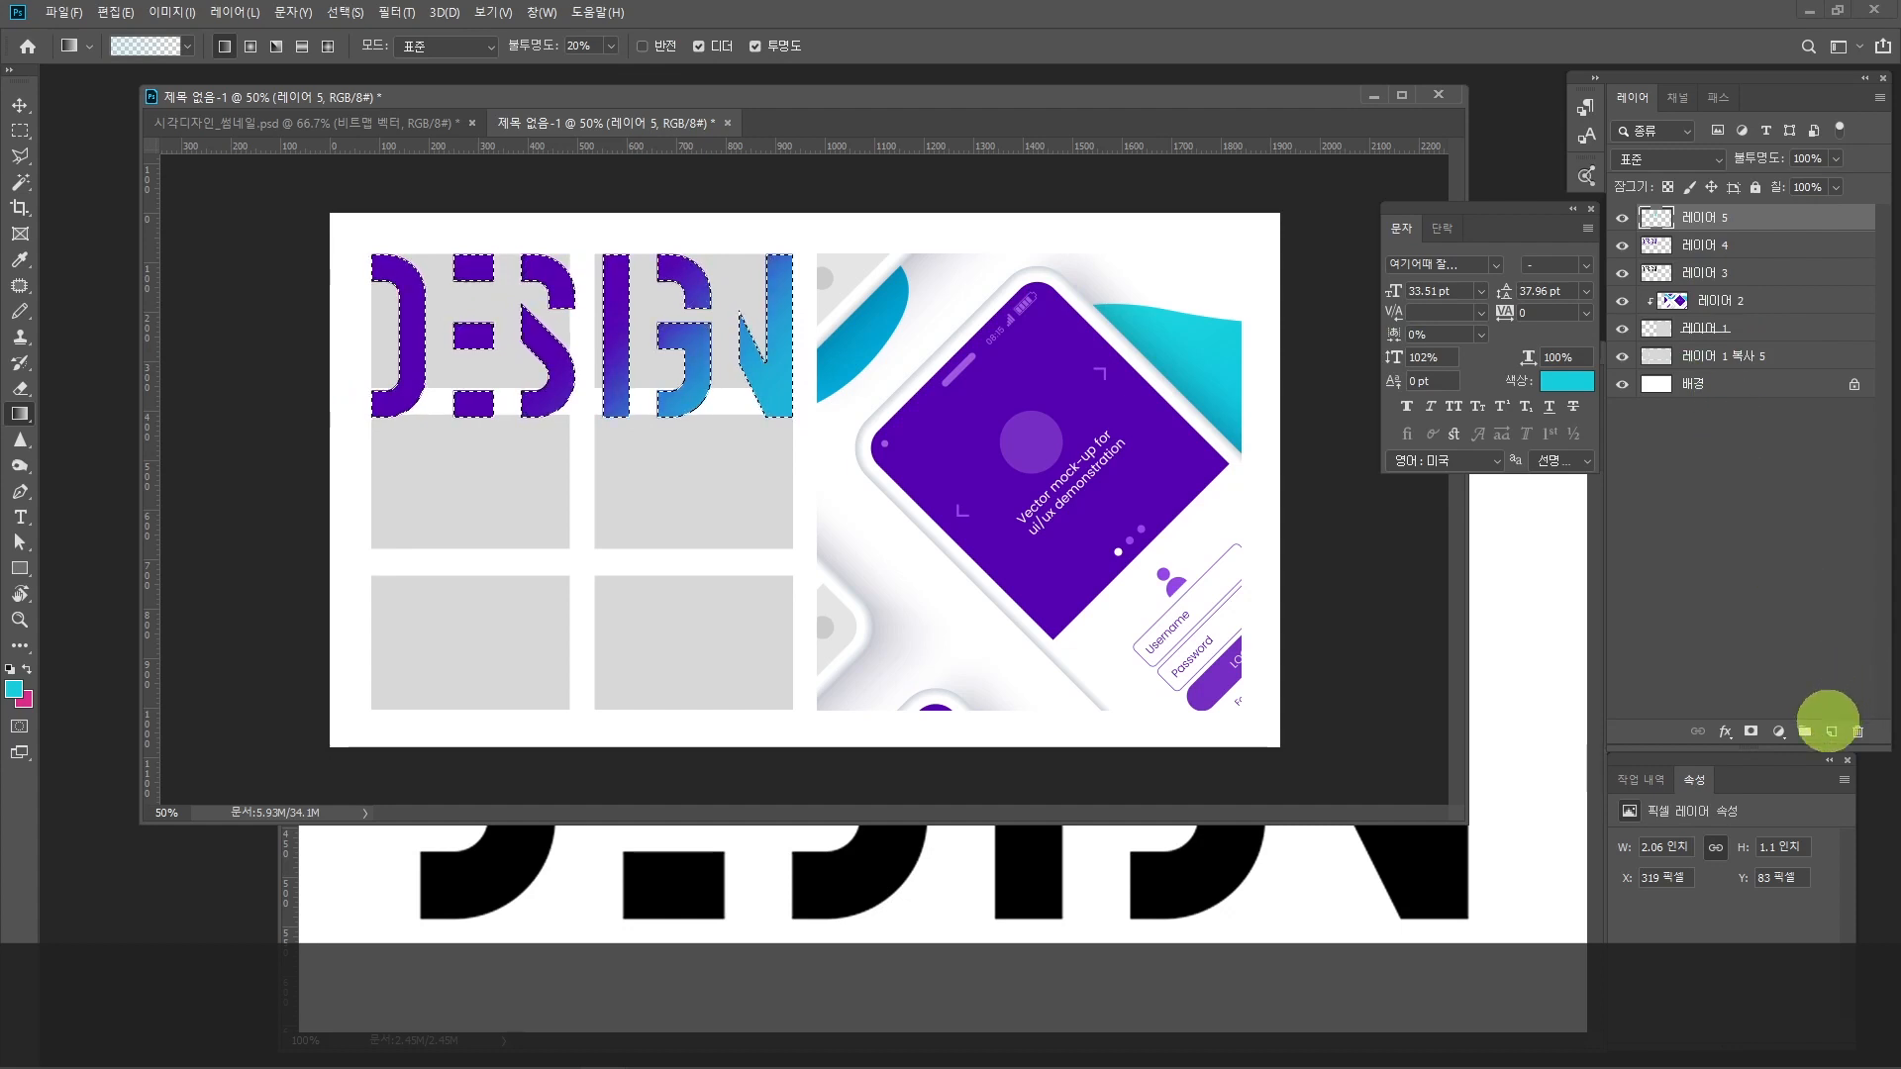
Step: On another new layer, blend blue sampled from the mock-up over the first letters with the 20% foreground-to-transparent gradient, and deselect
click(1829, 732)
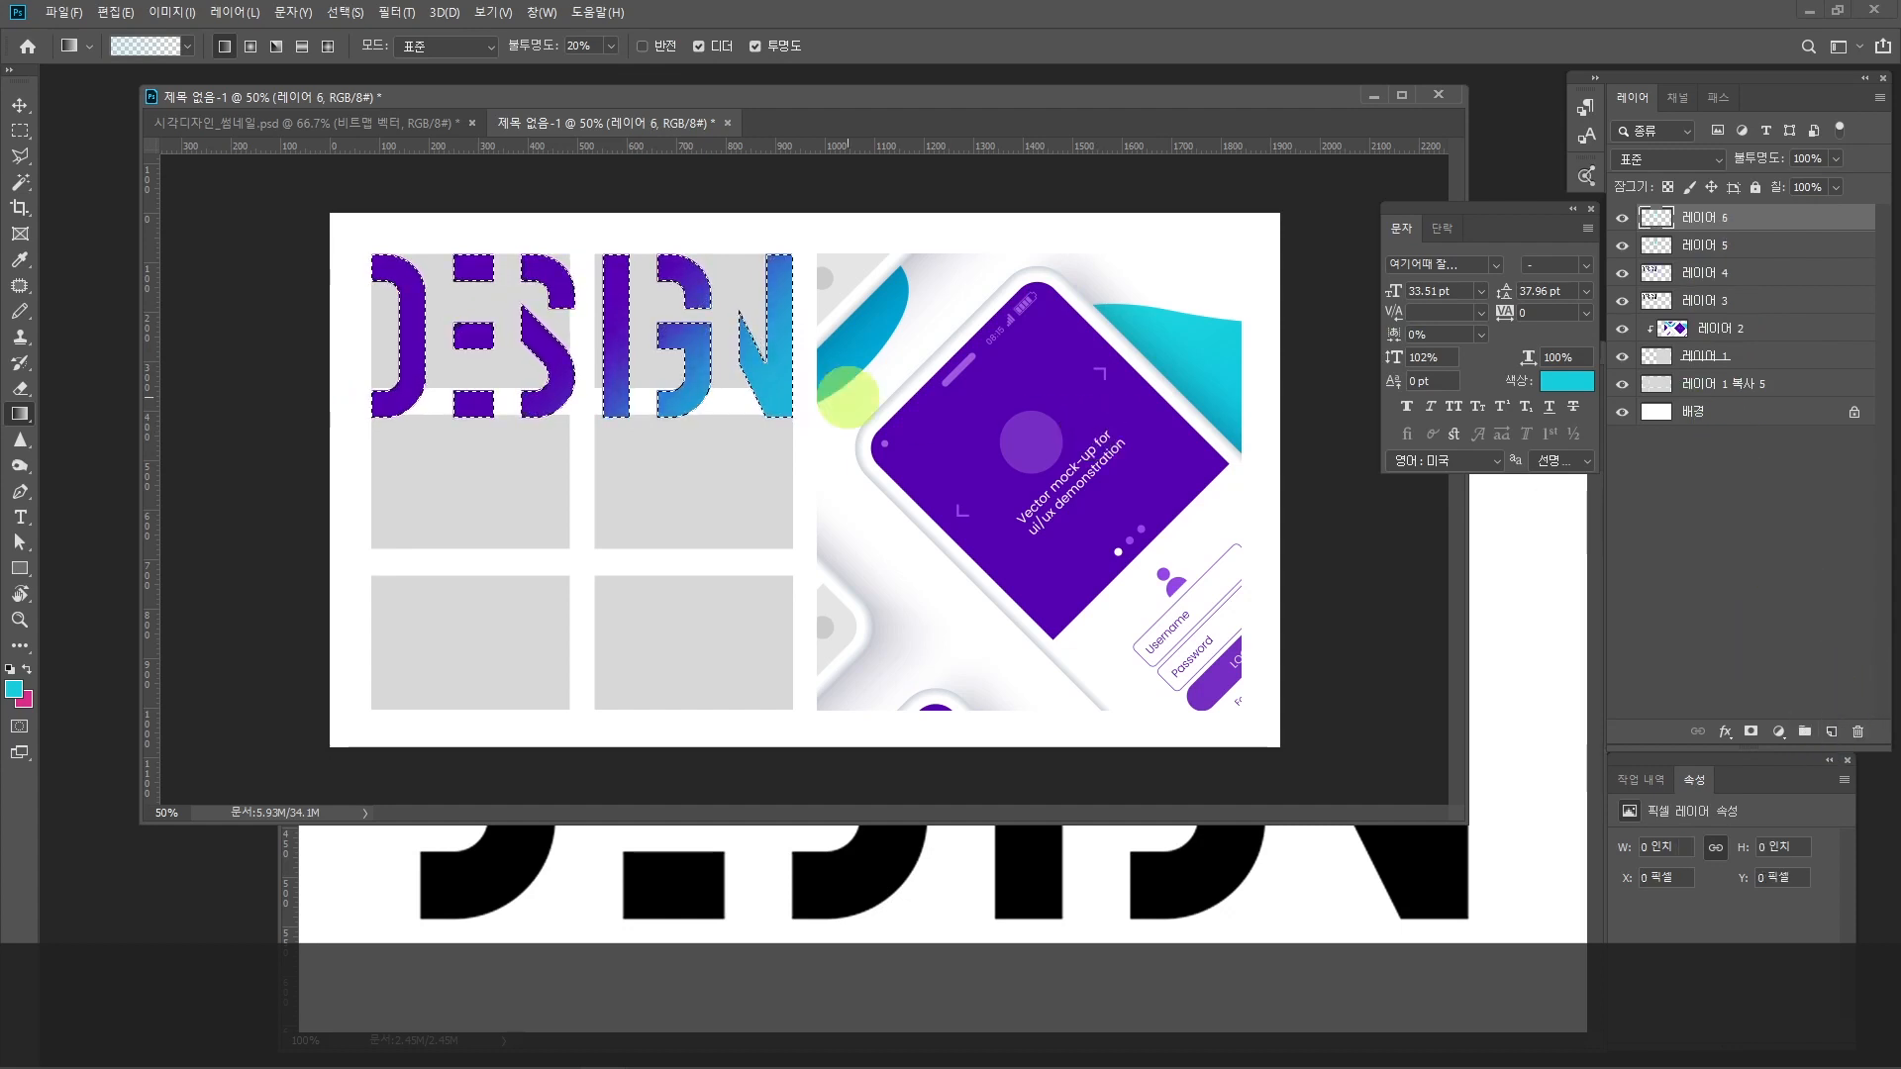
click(20, 259)
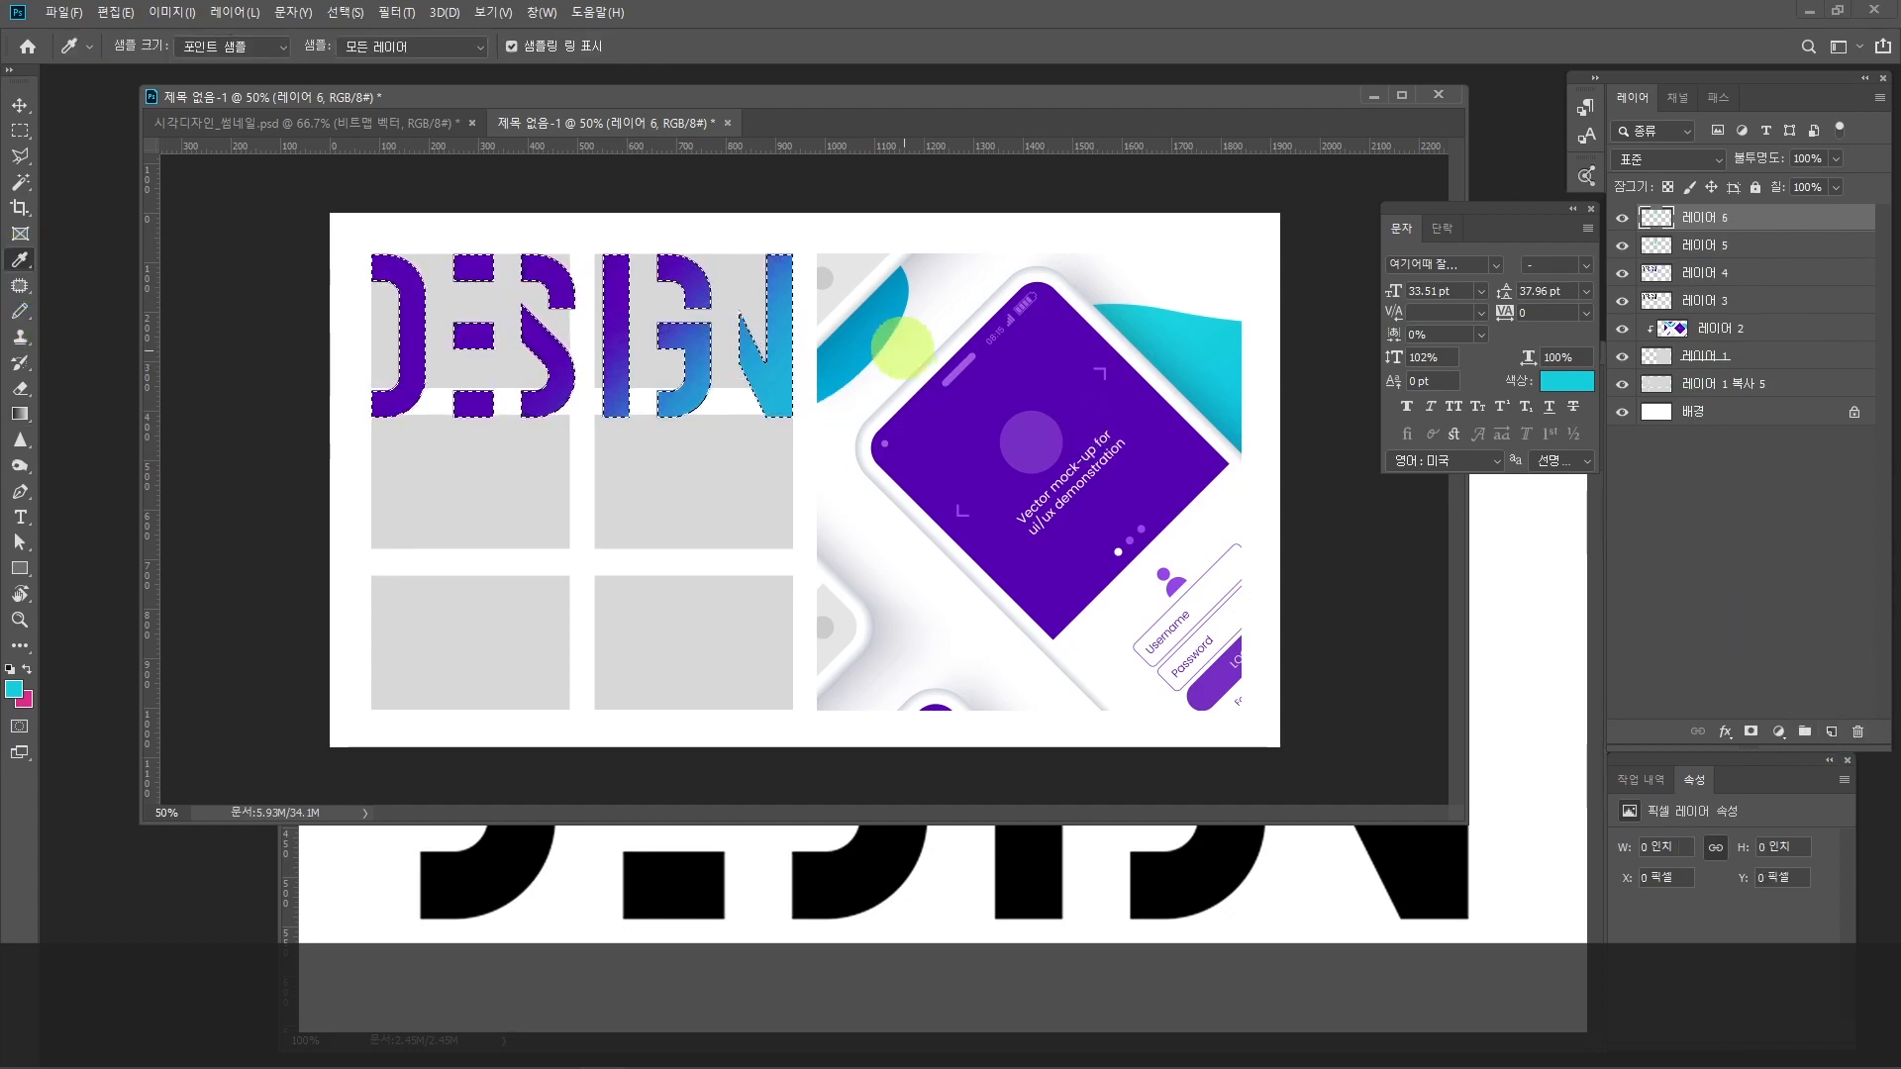
click(894, 285)
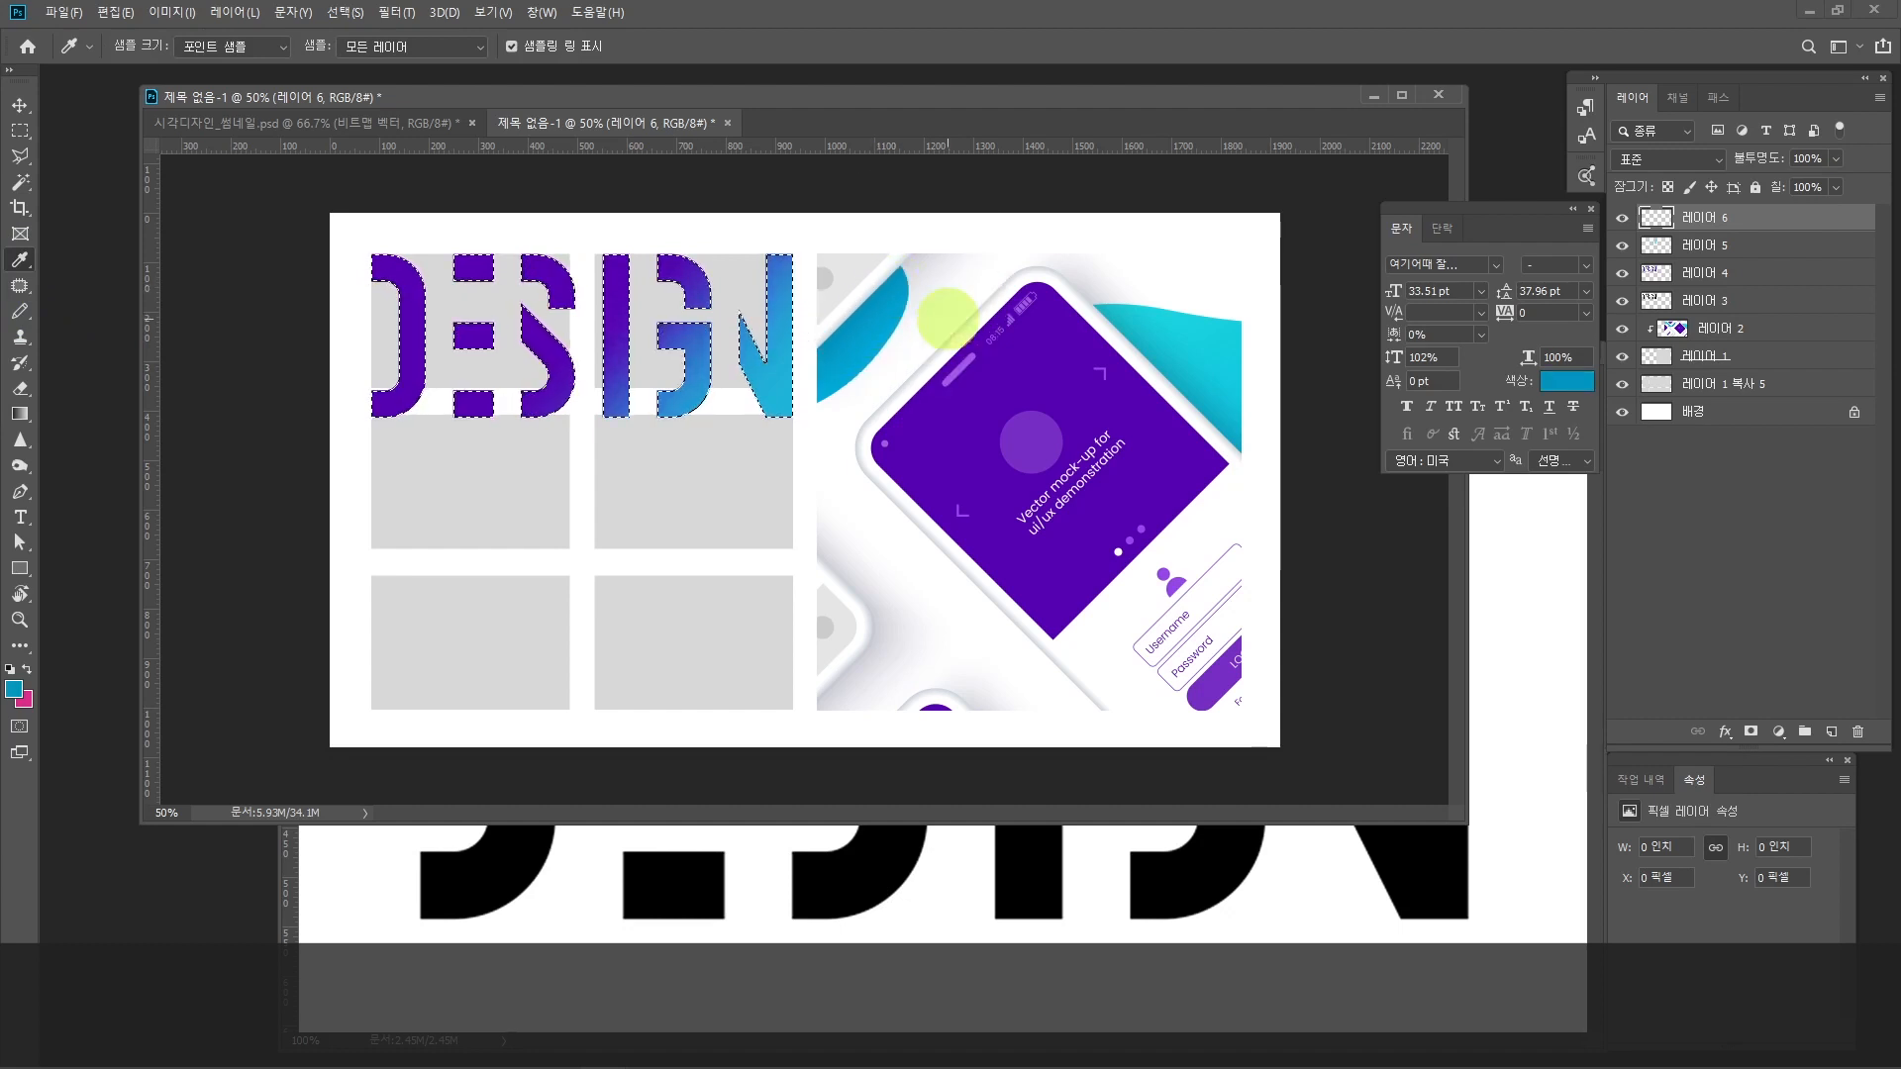
click(20, 414)
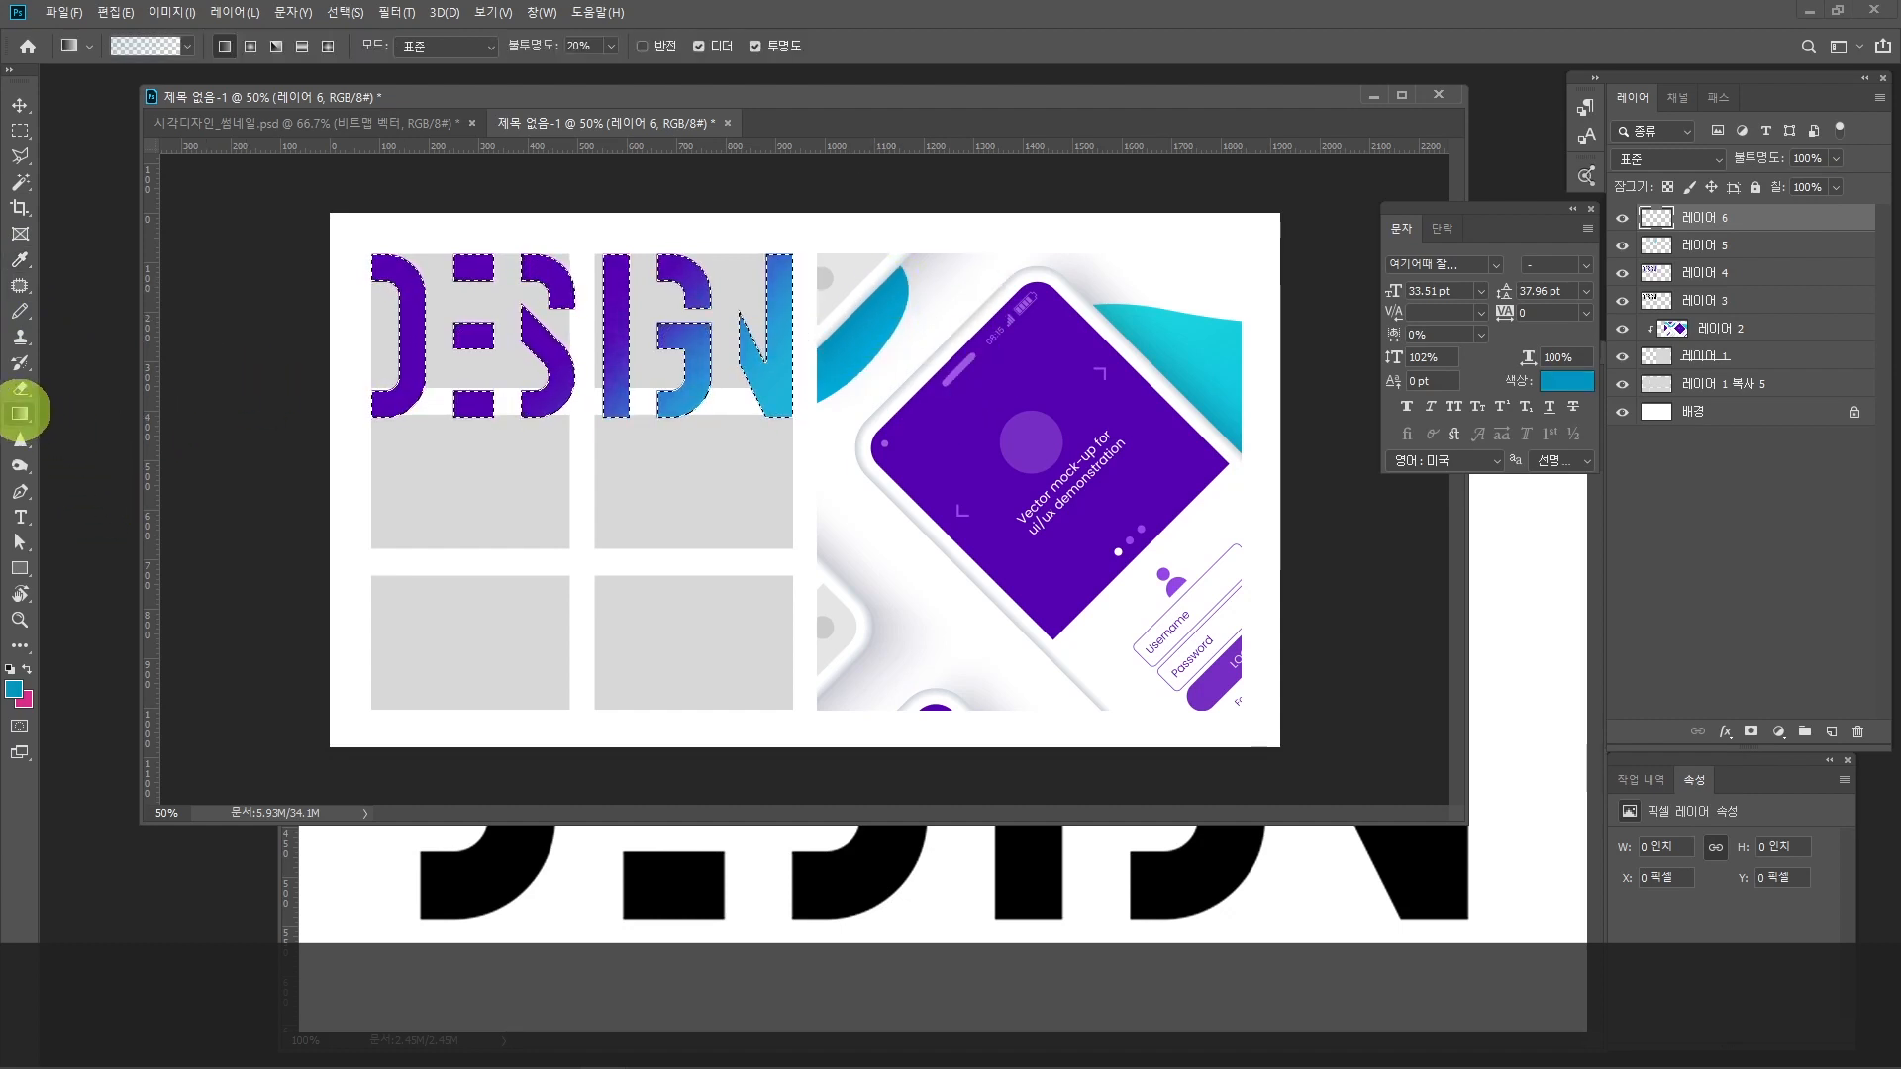
click(145, 45)
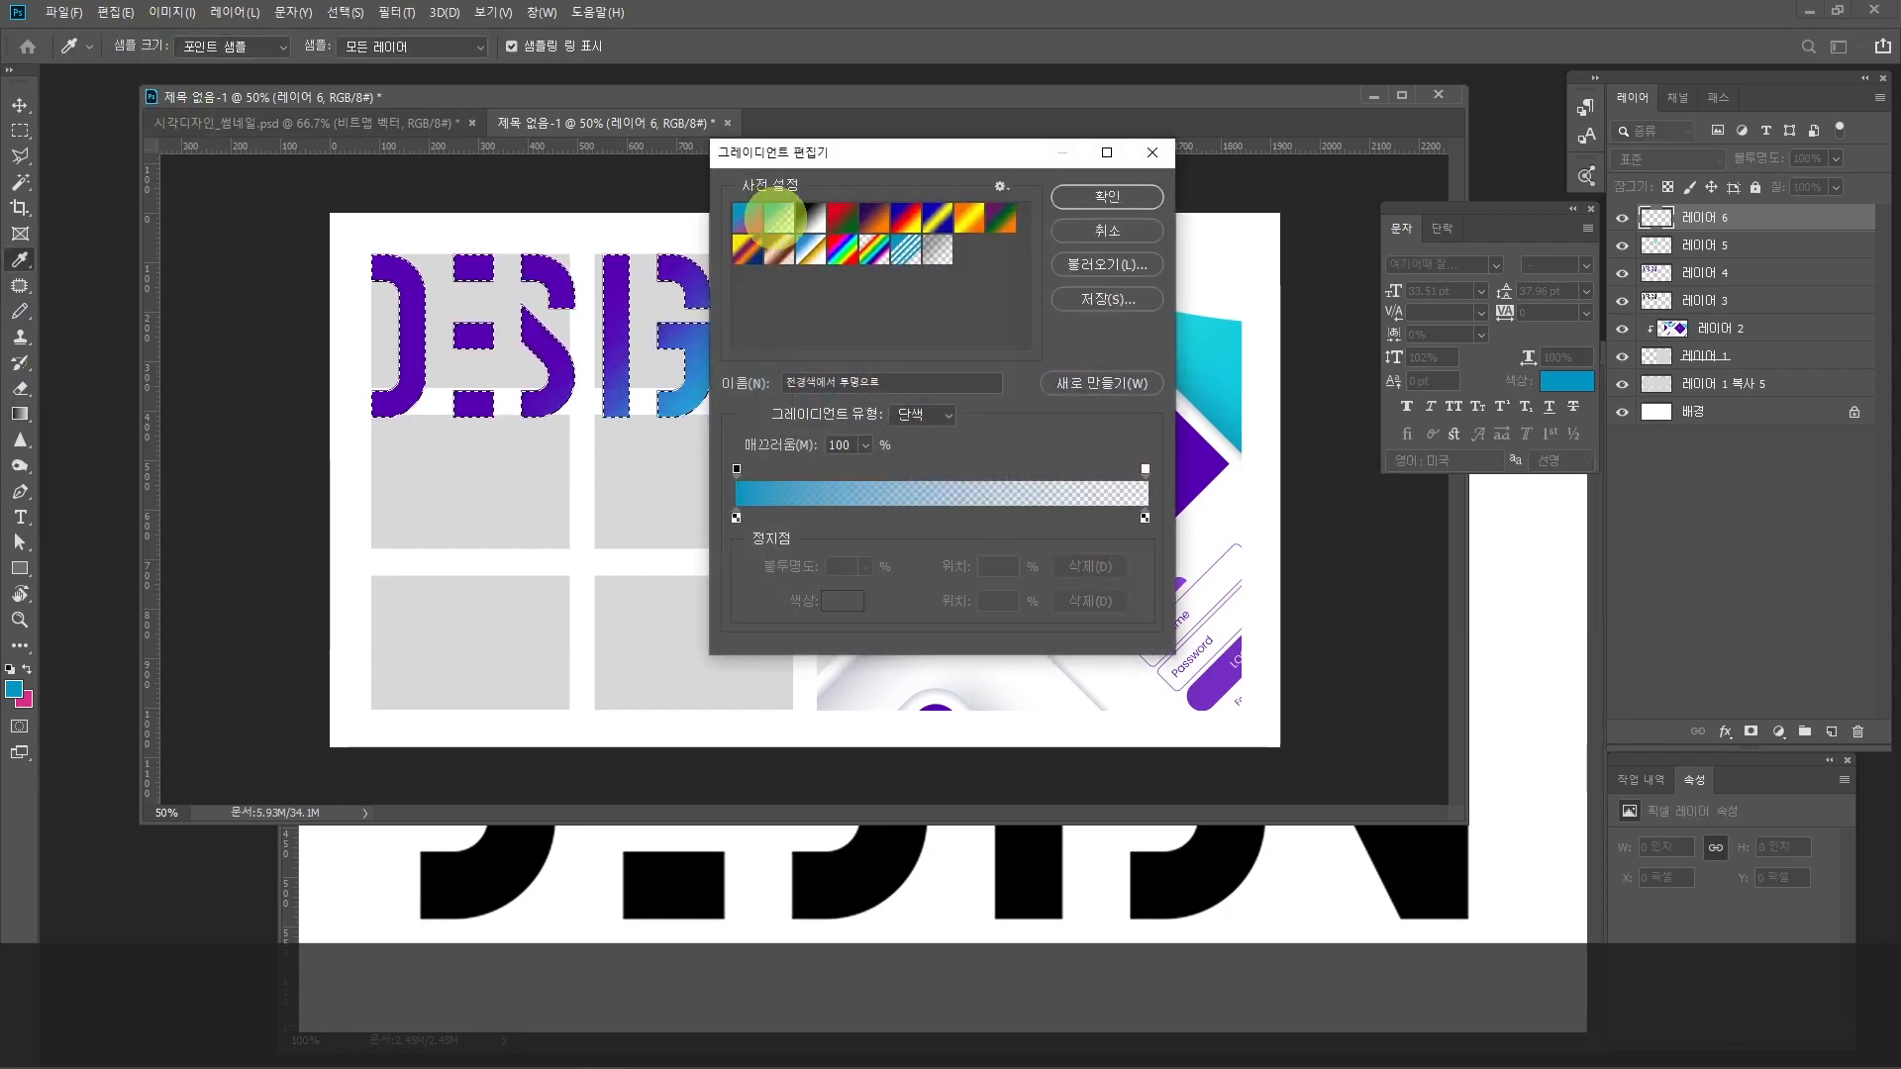
click(1106, 196)
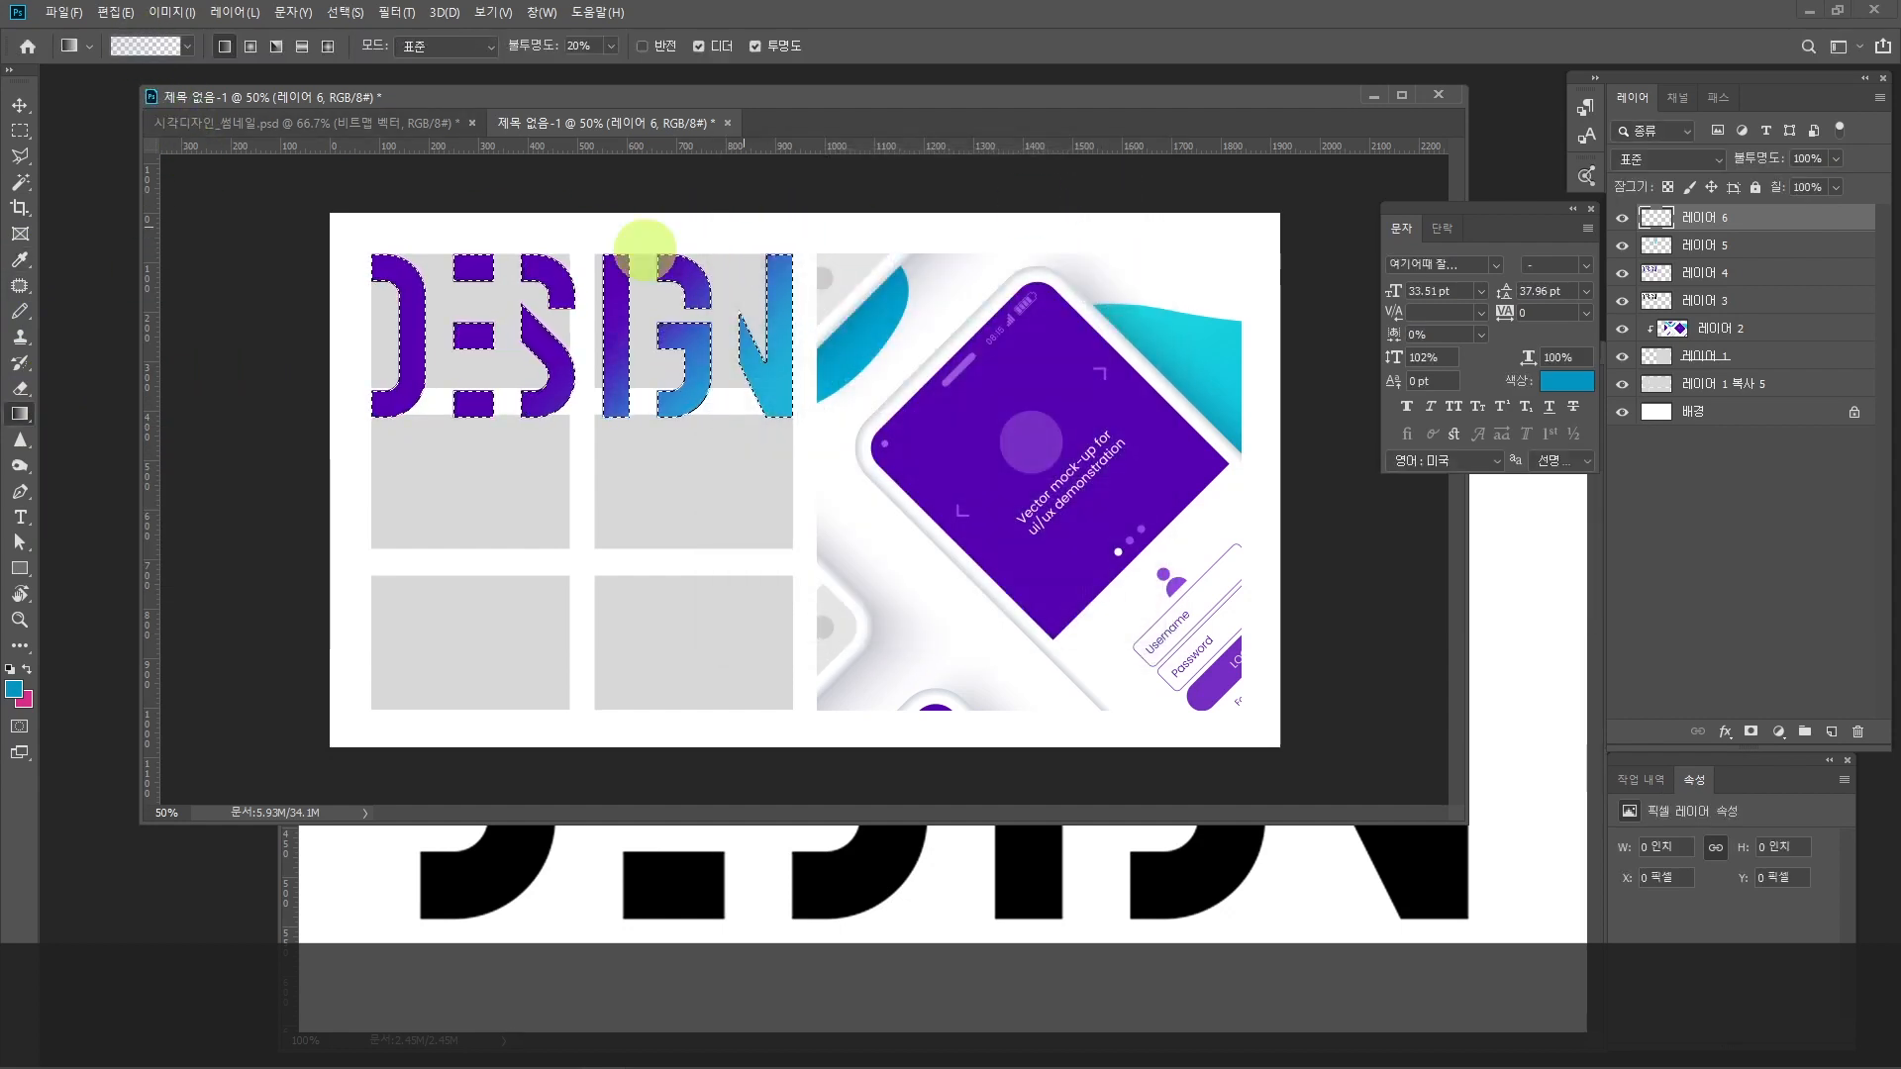
drag(394, 267, 520, 359)
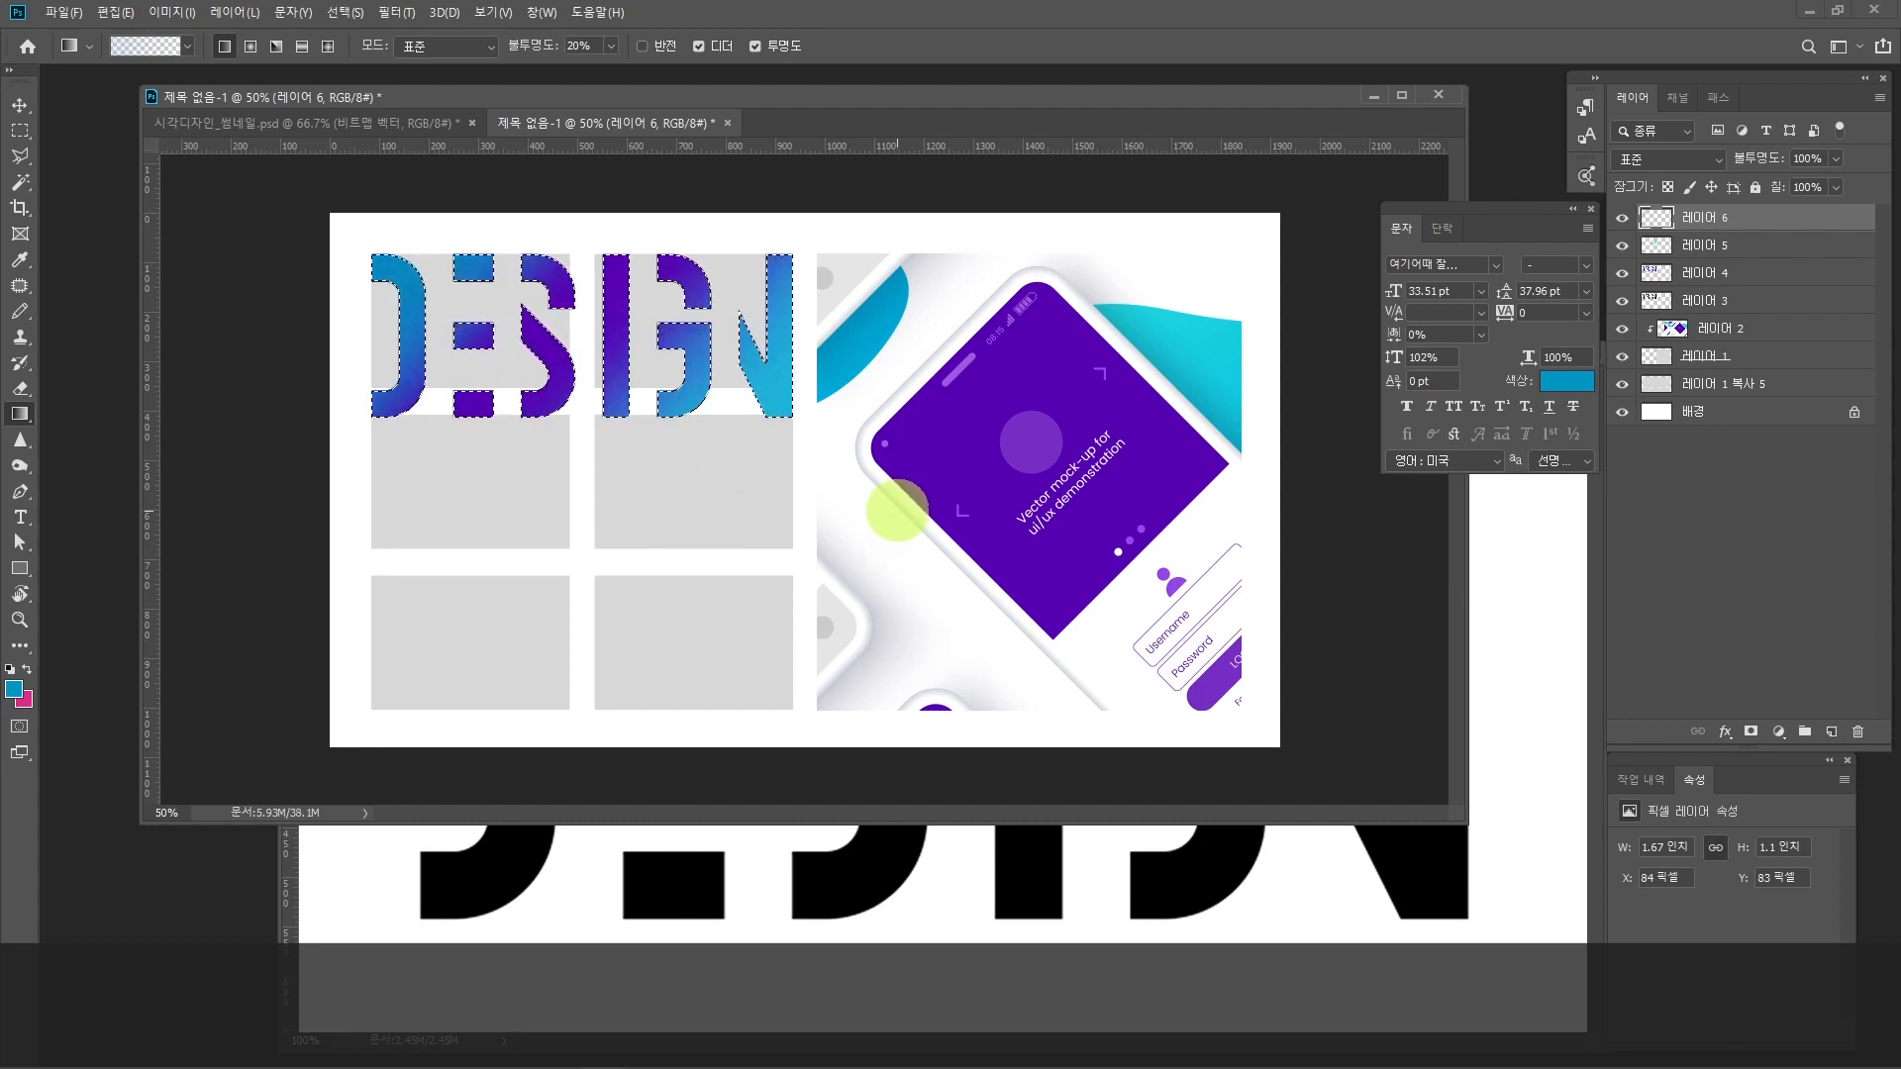
key(ctrl+d)
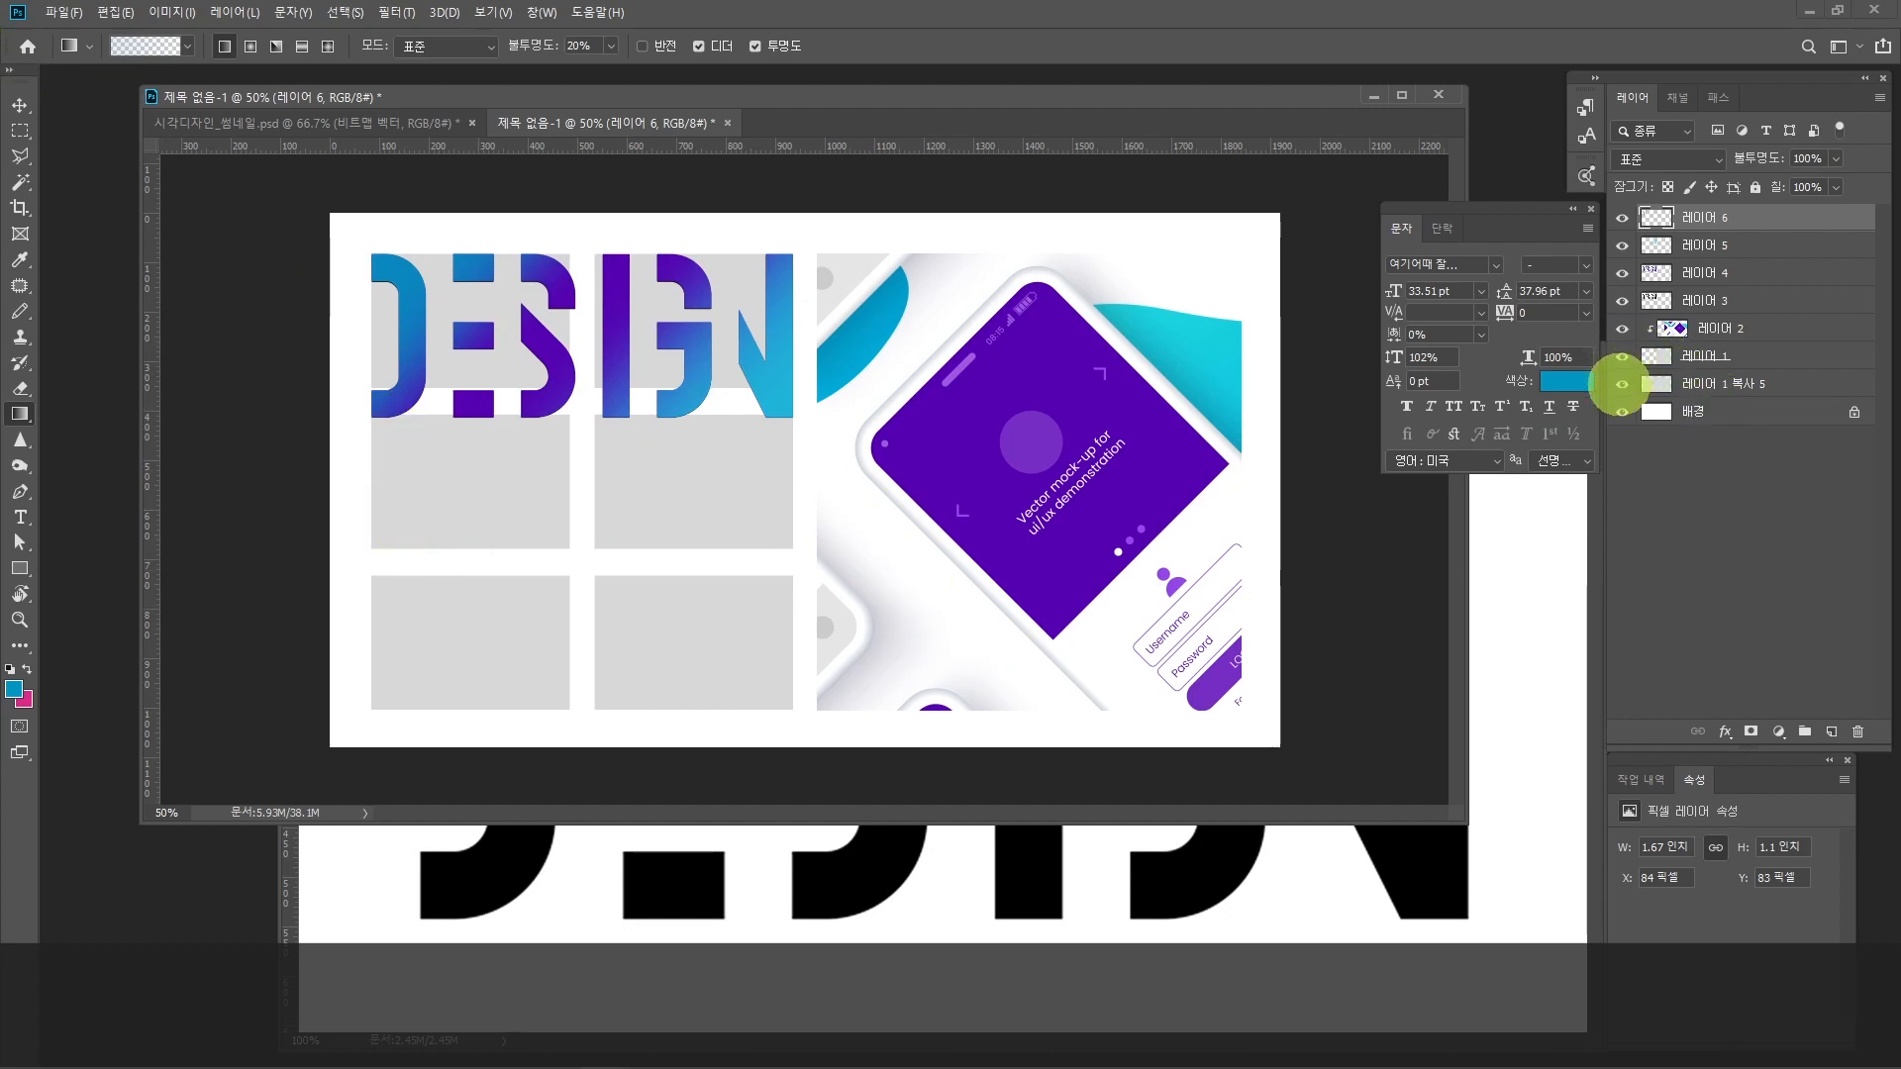
Step: Hide and show the small grey rectangles' layer to review the gradient-coloured DESIGN lettering on white
click(1621, 384)
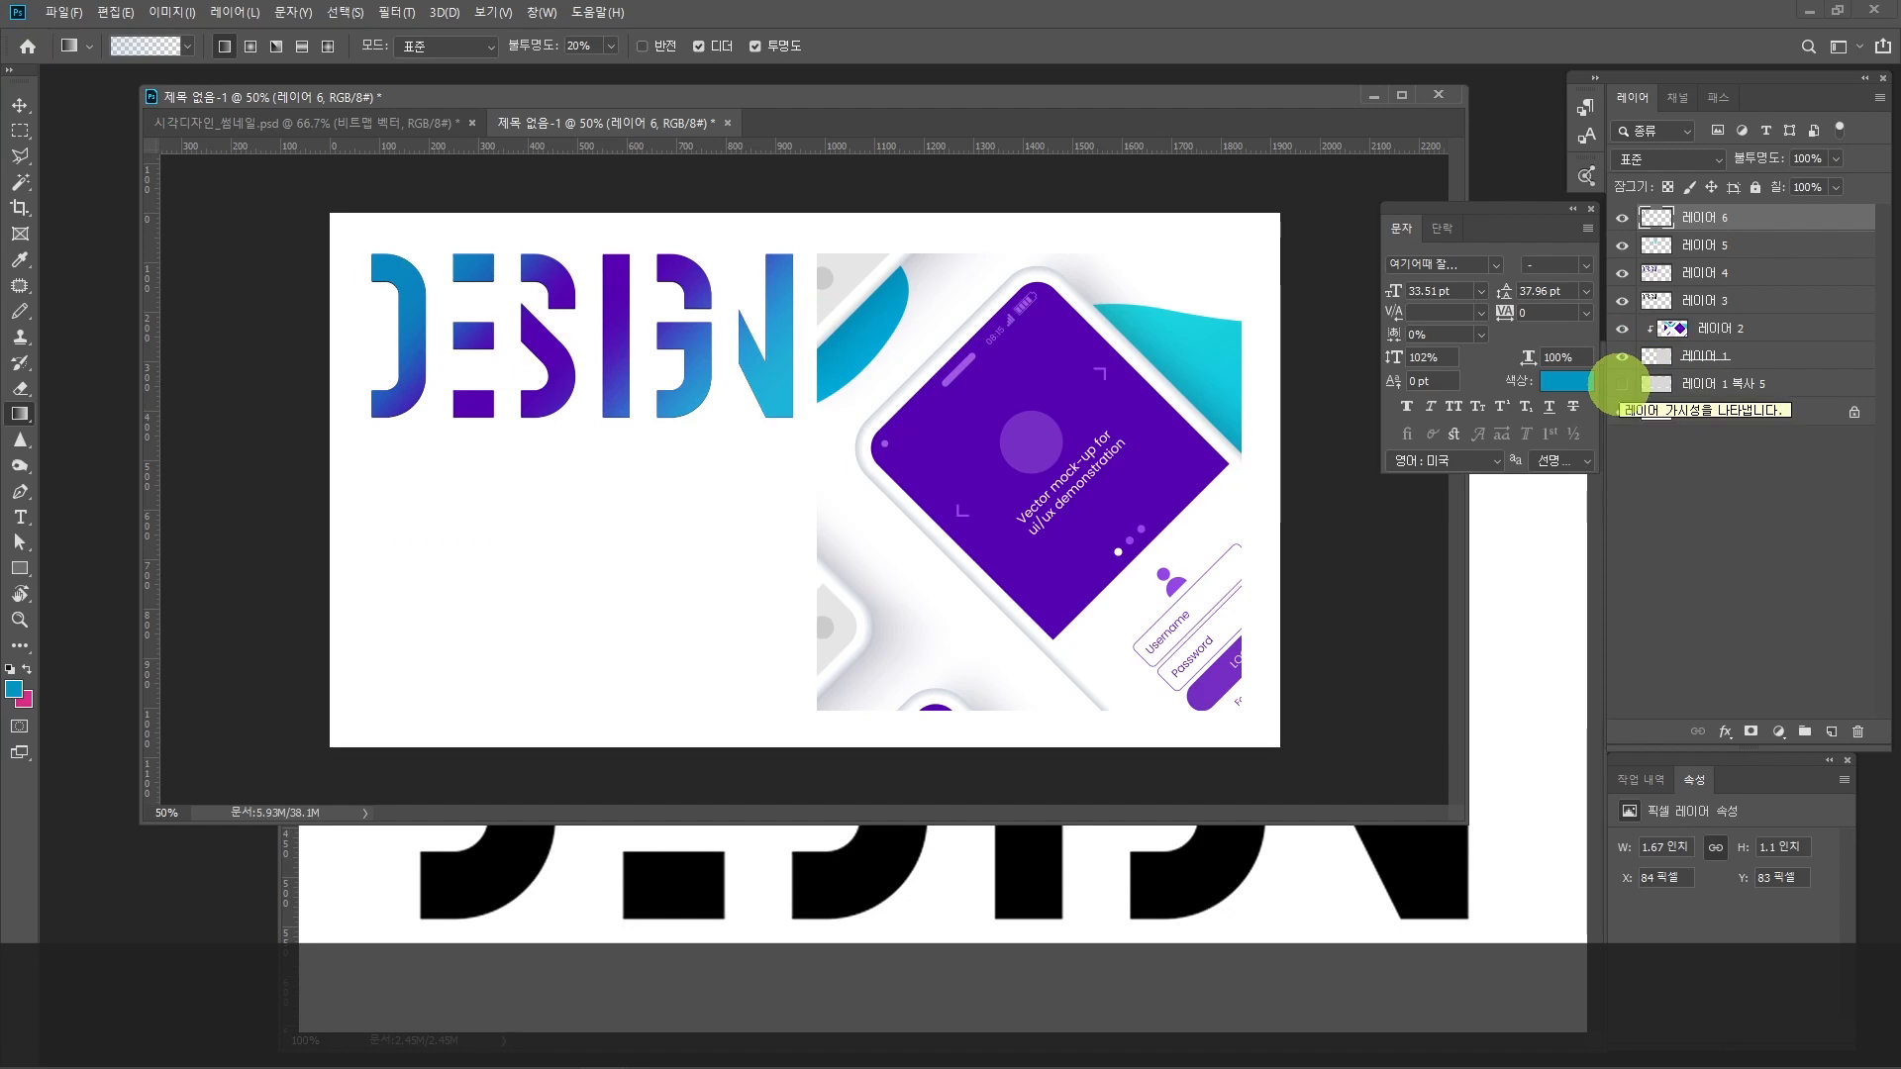
click(1621, 384)
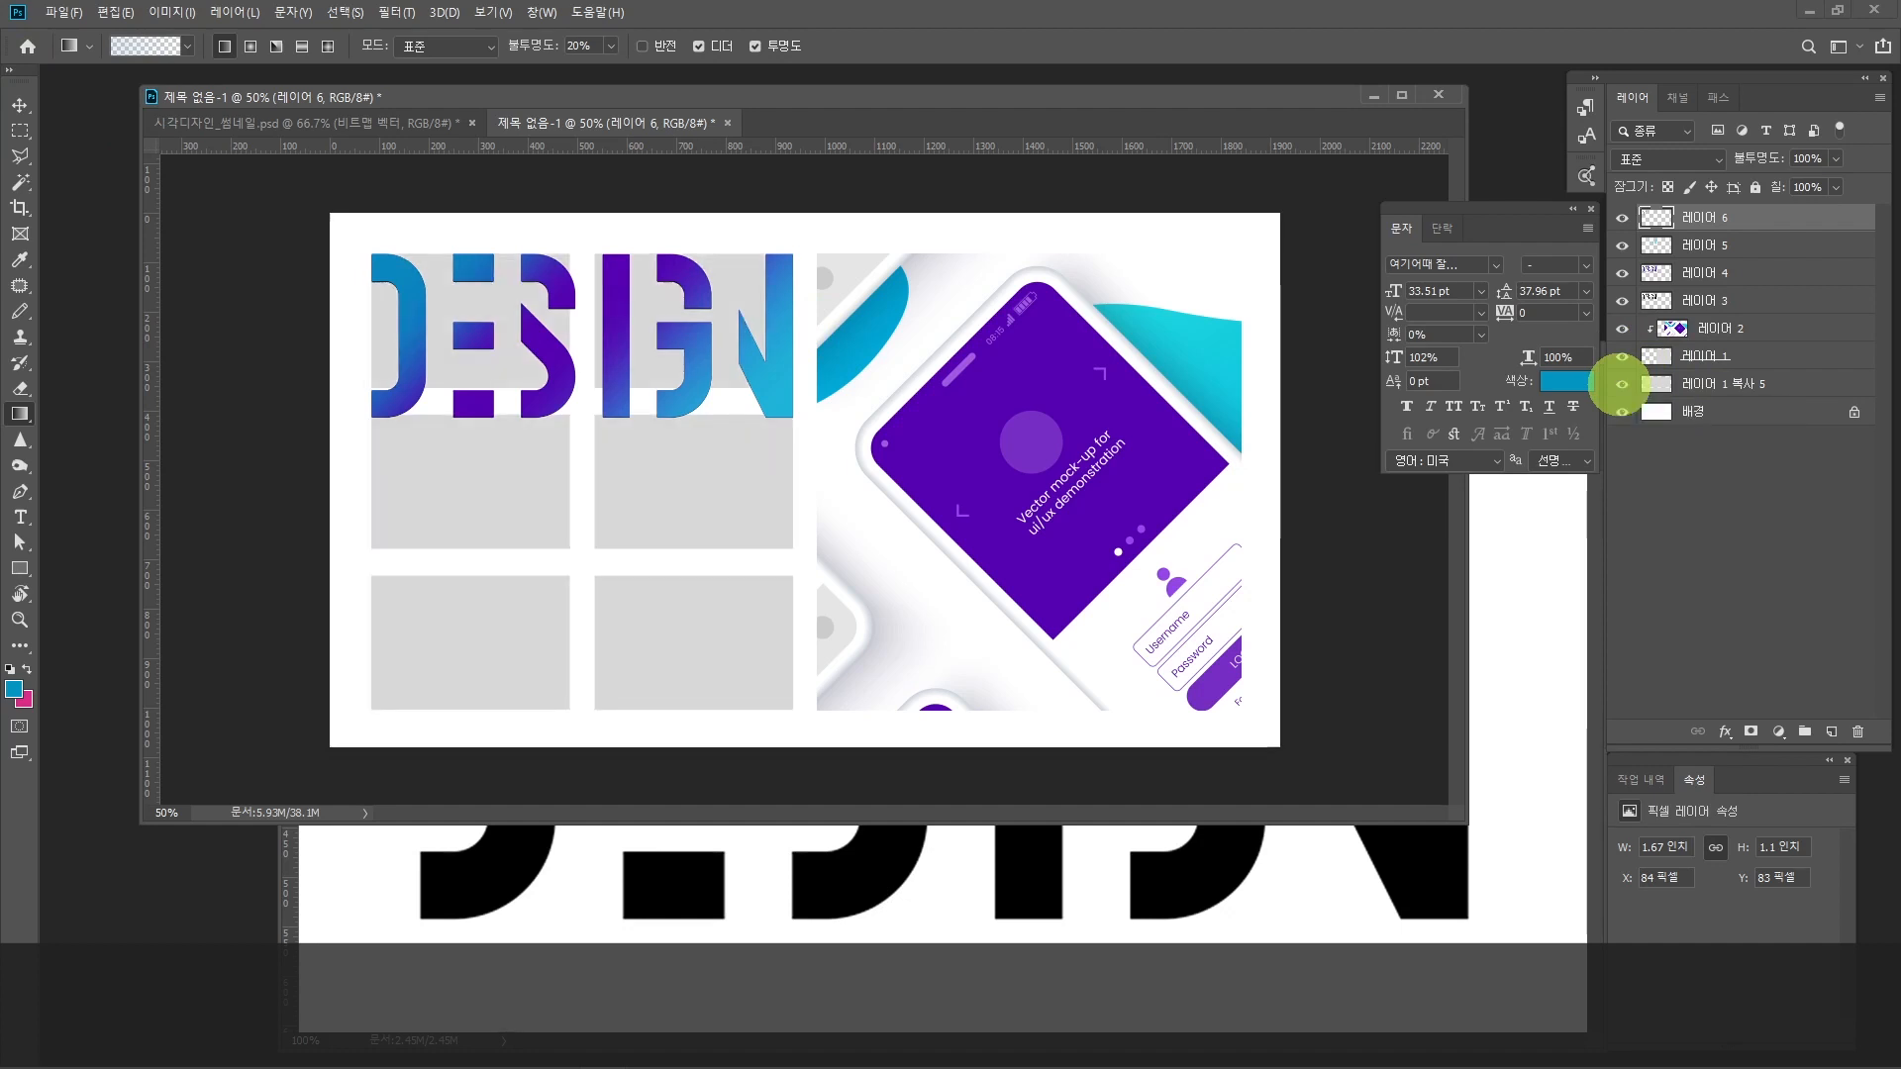
click(1621, 384)
click(1621, 384)
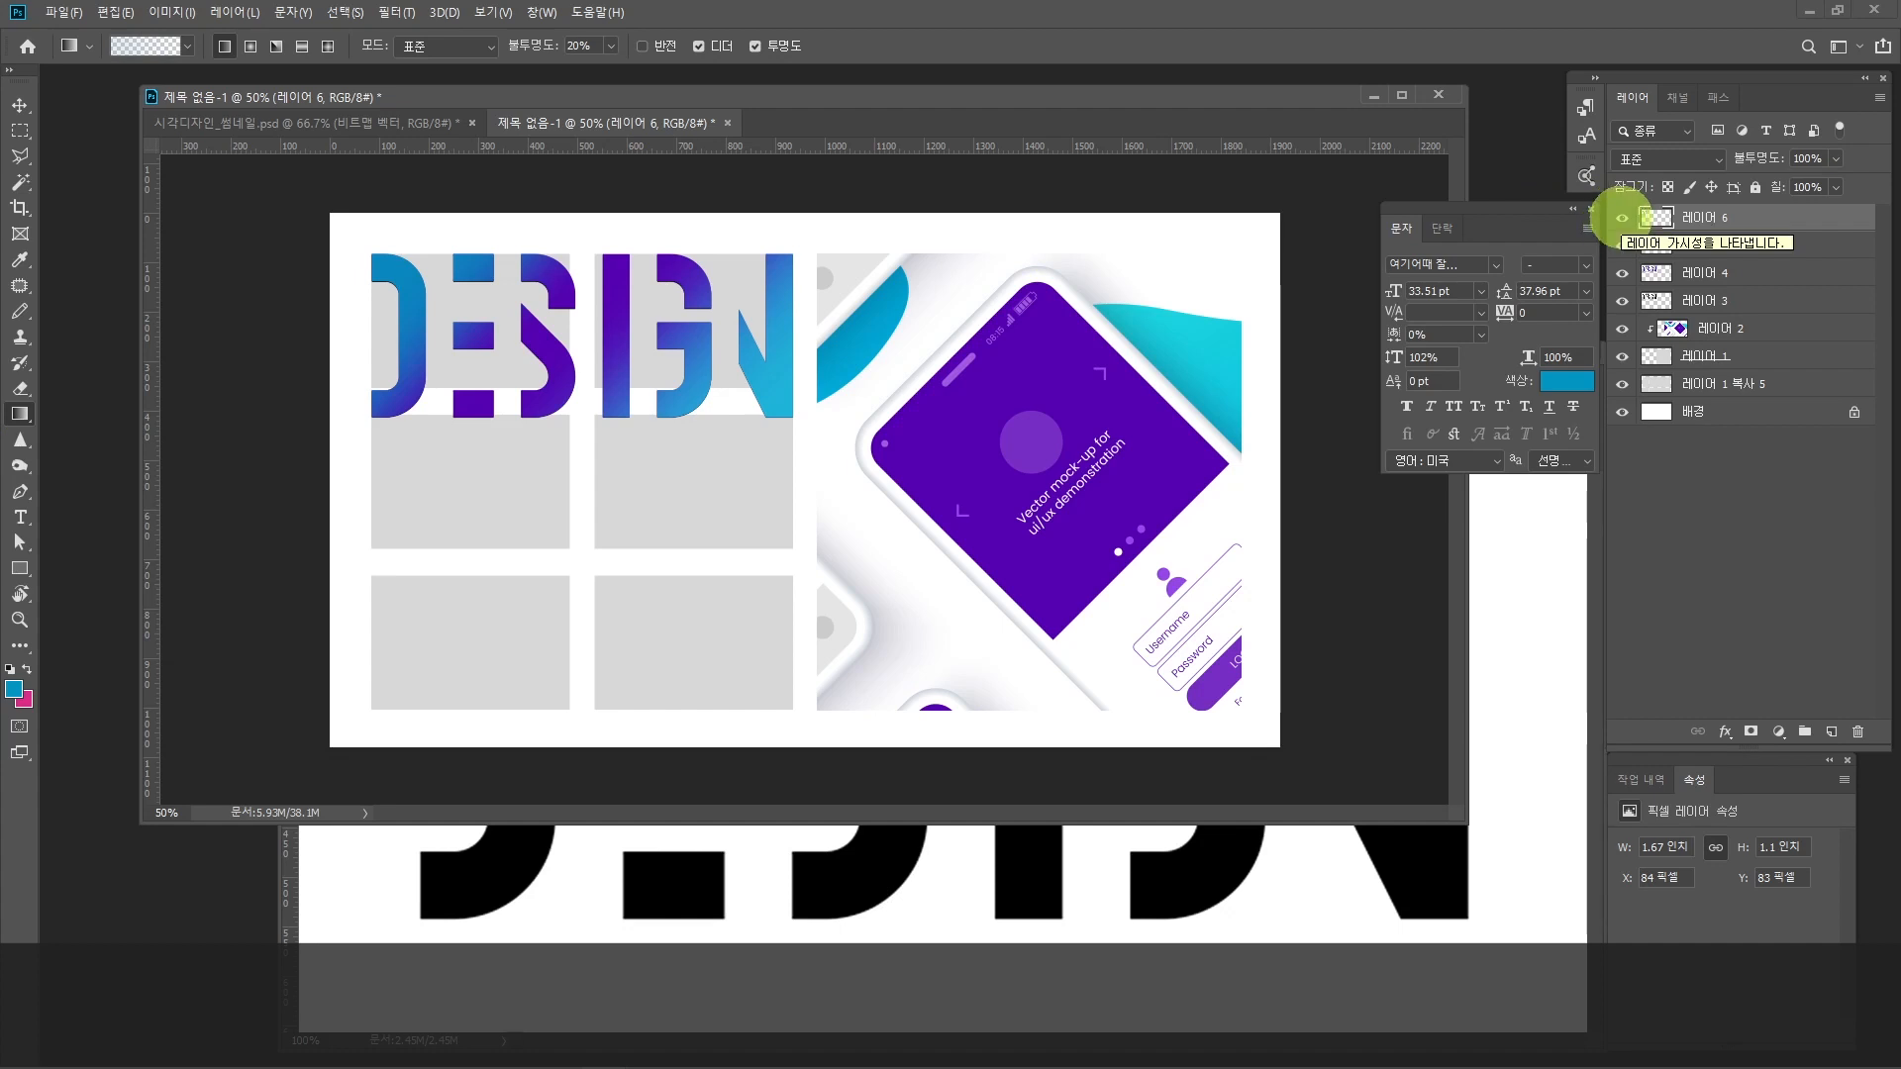
Step: Hide and restore the two gradient layers, 레이어 6 and 레이어 5, to compare their effect on the lettering
click(1622, 217)
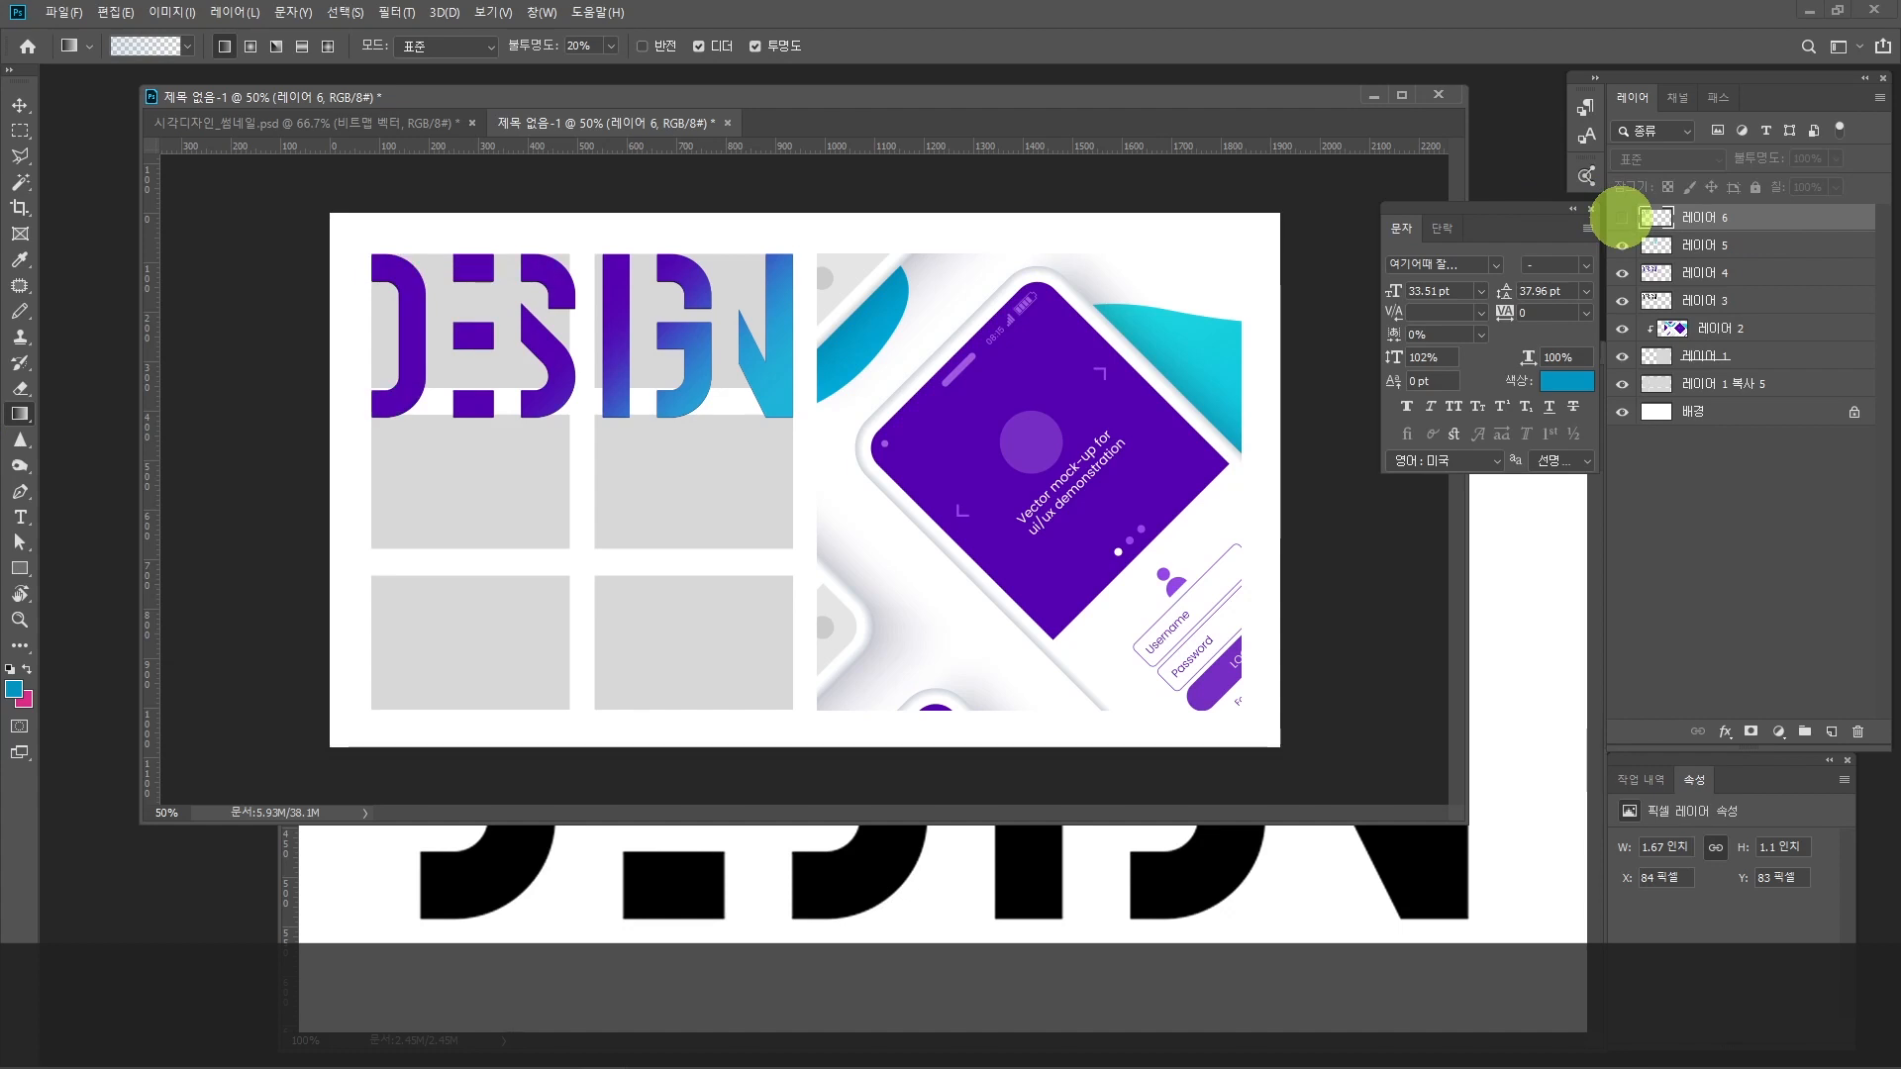
click(1621, 244)
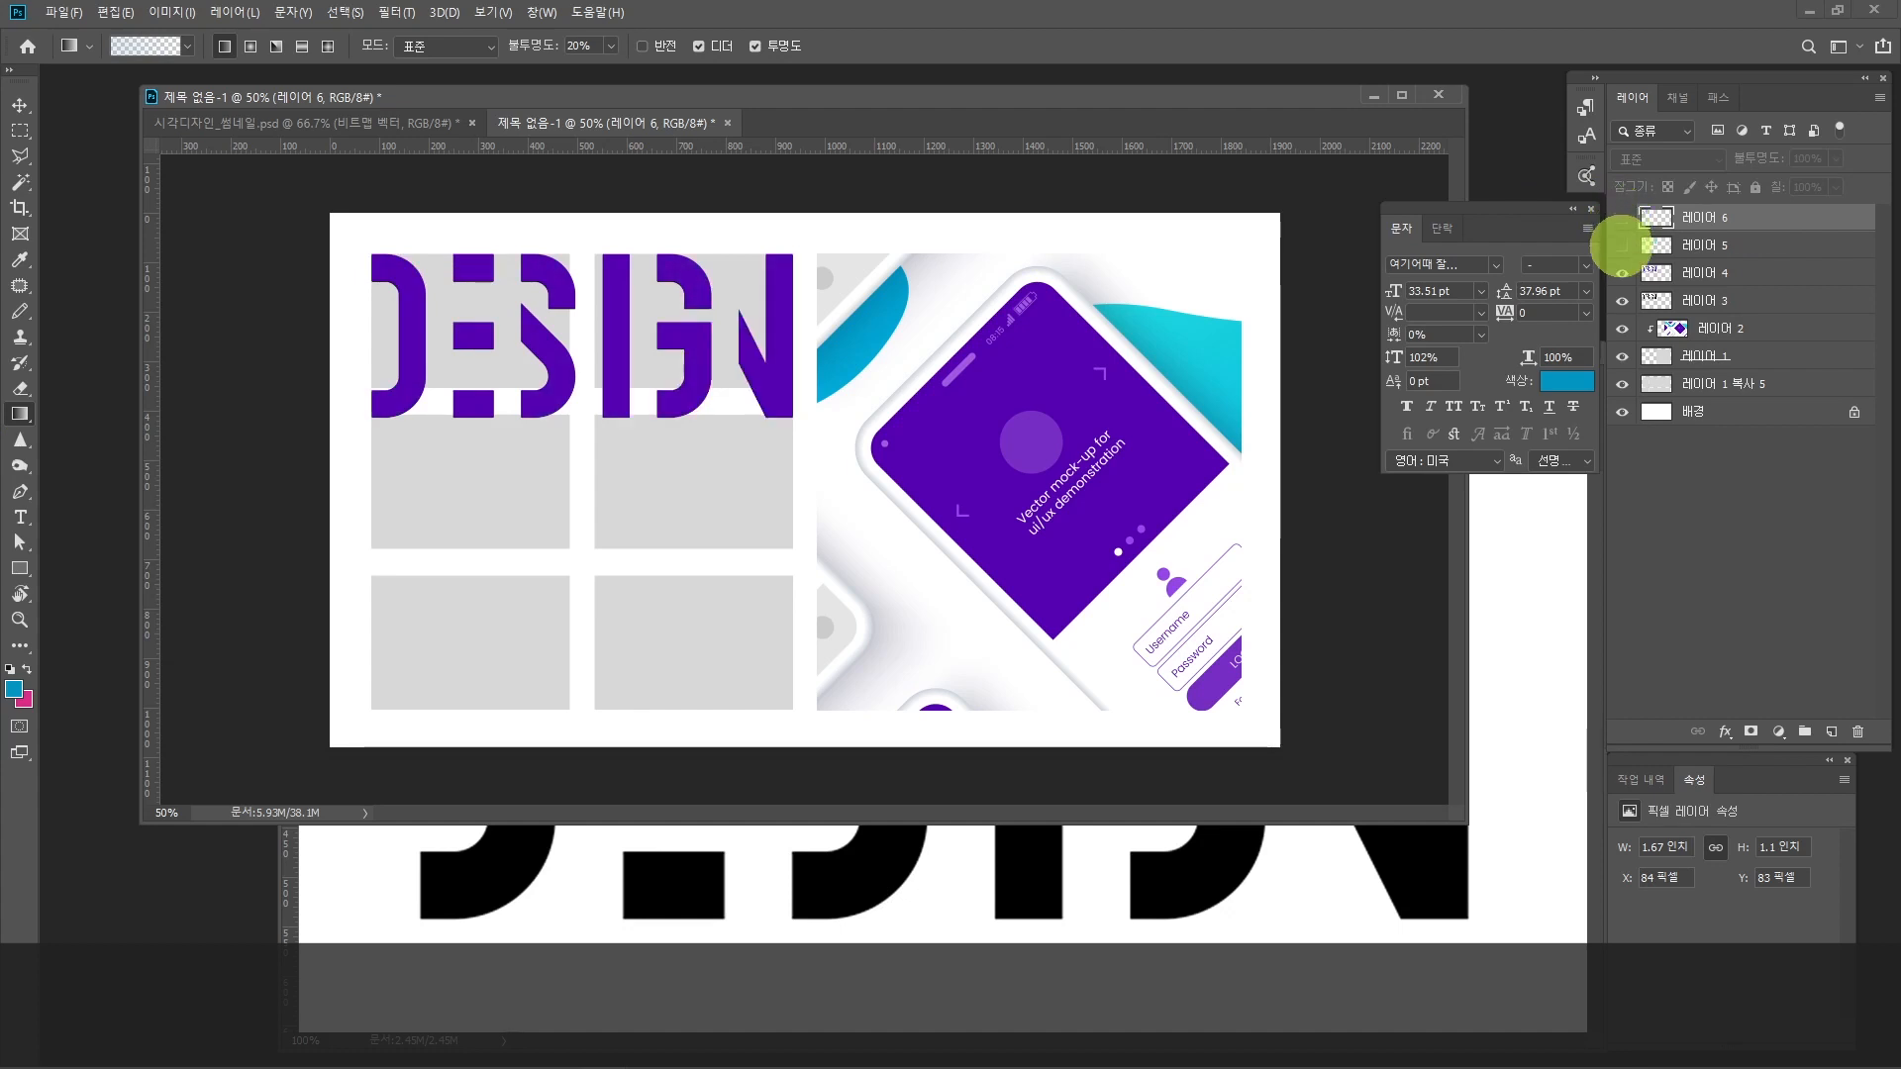
click(1621, 246)
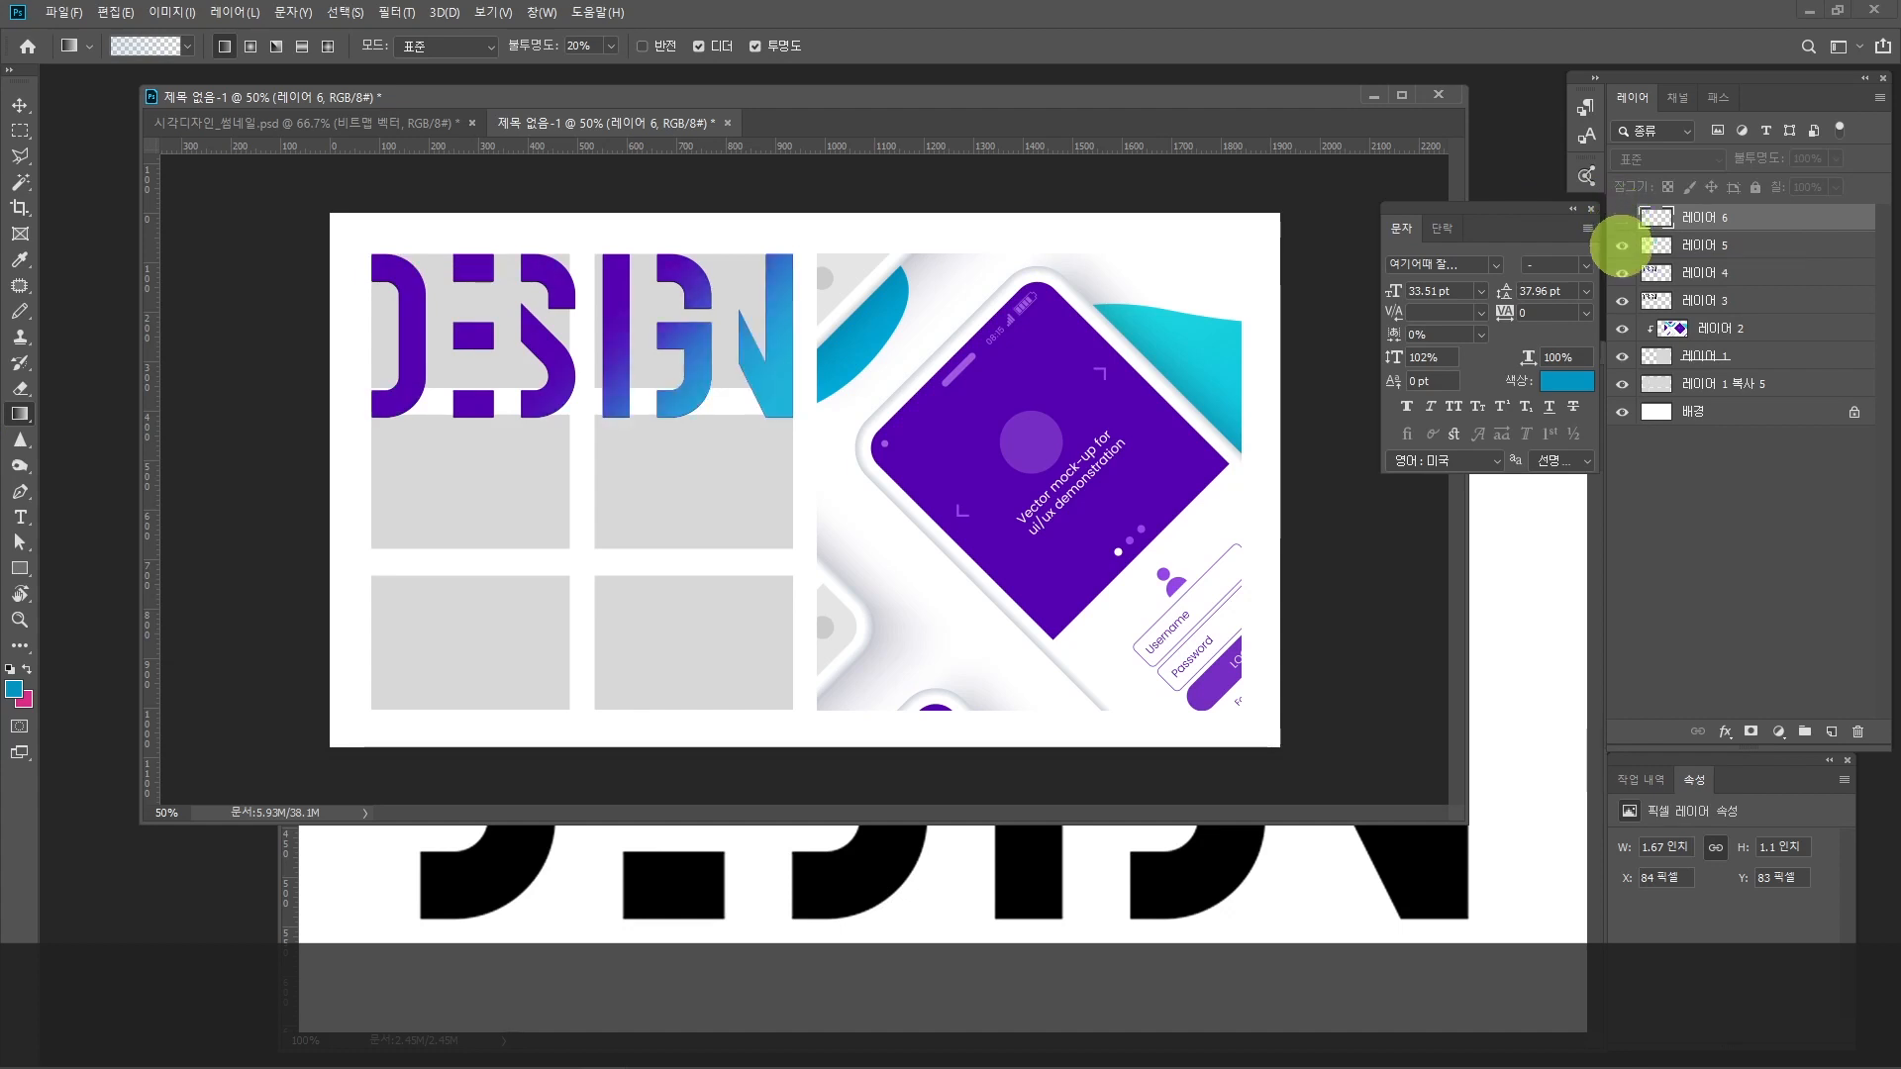
click(1621, 217)
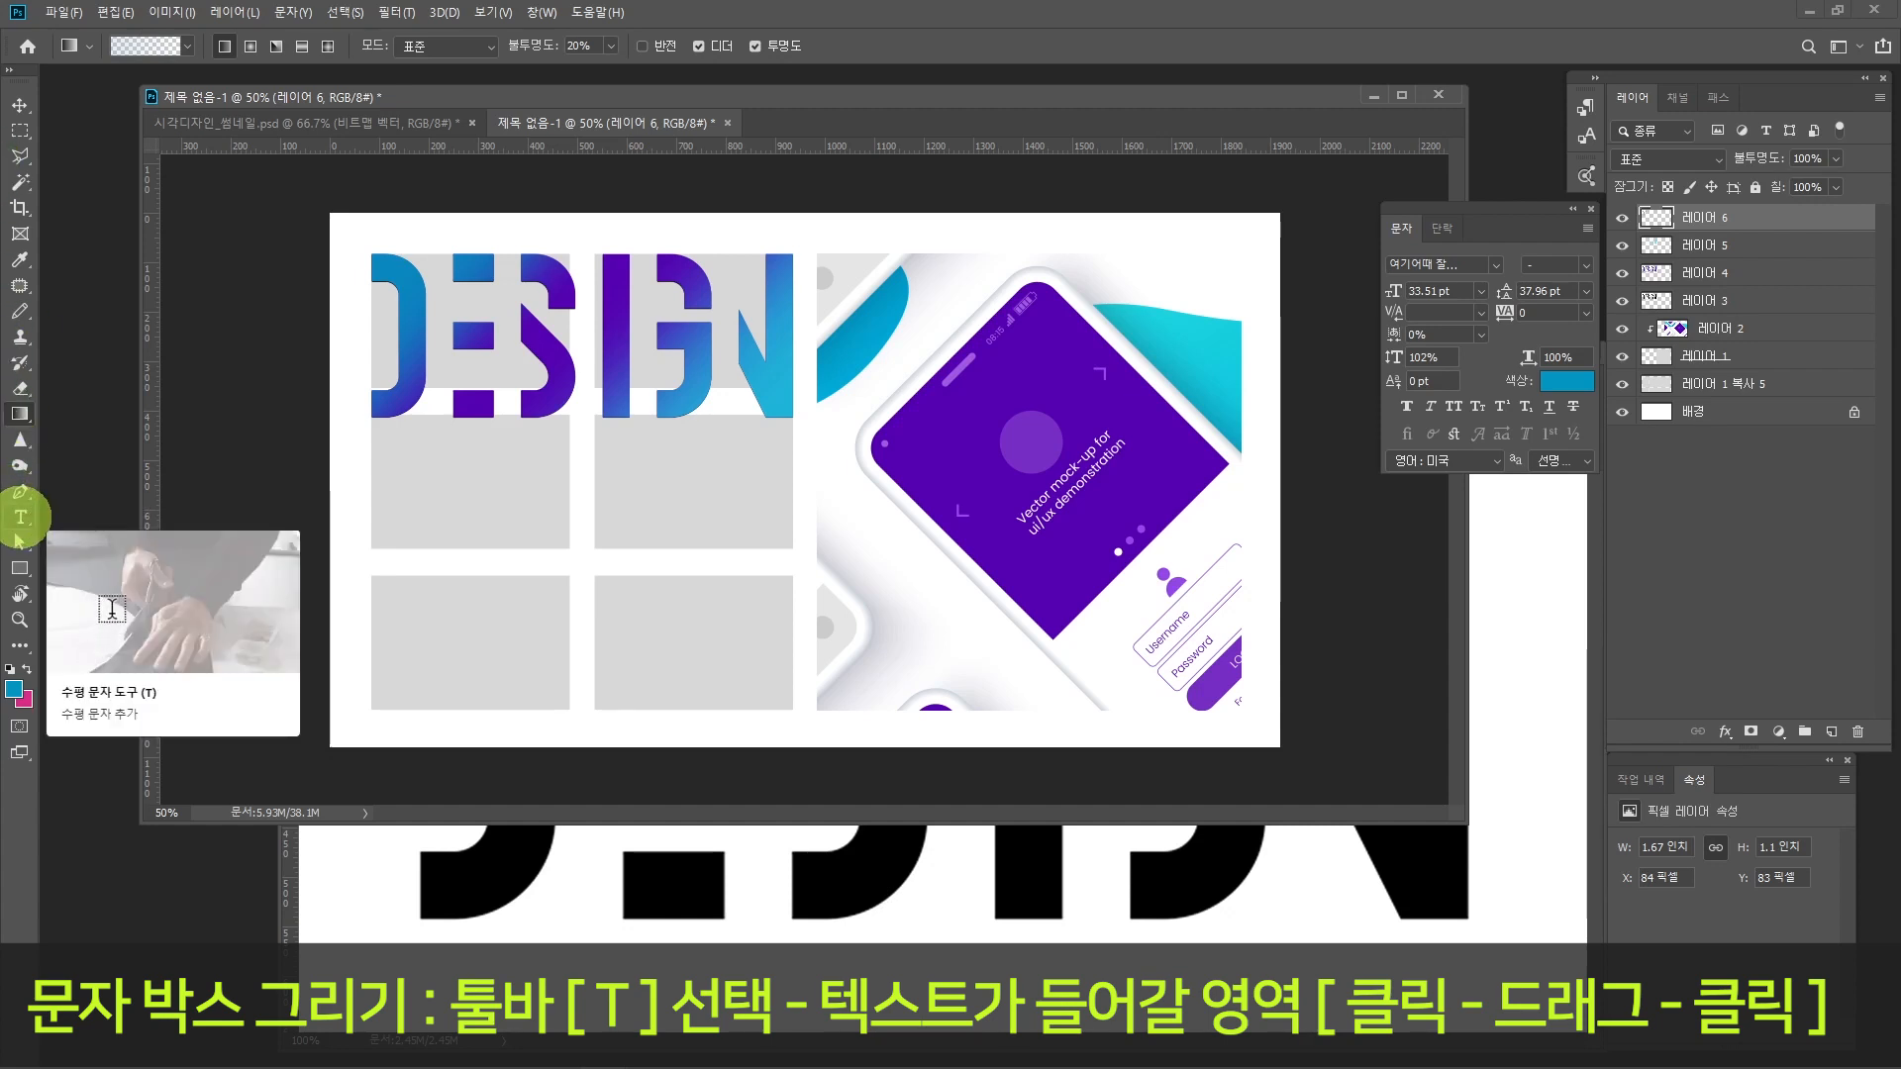
Step: Draw a text box about 400 × 198 px in the grey frame under the first DESIGN letters and set its font to 나눔스퀘어
click(19, 517)
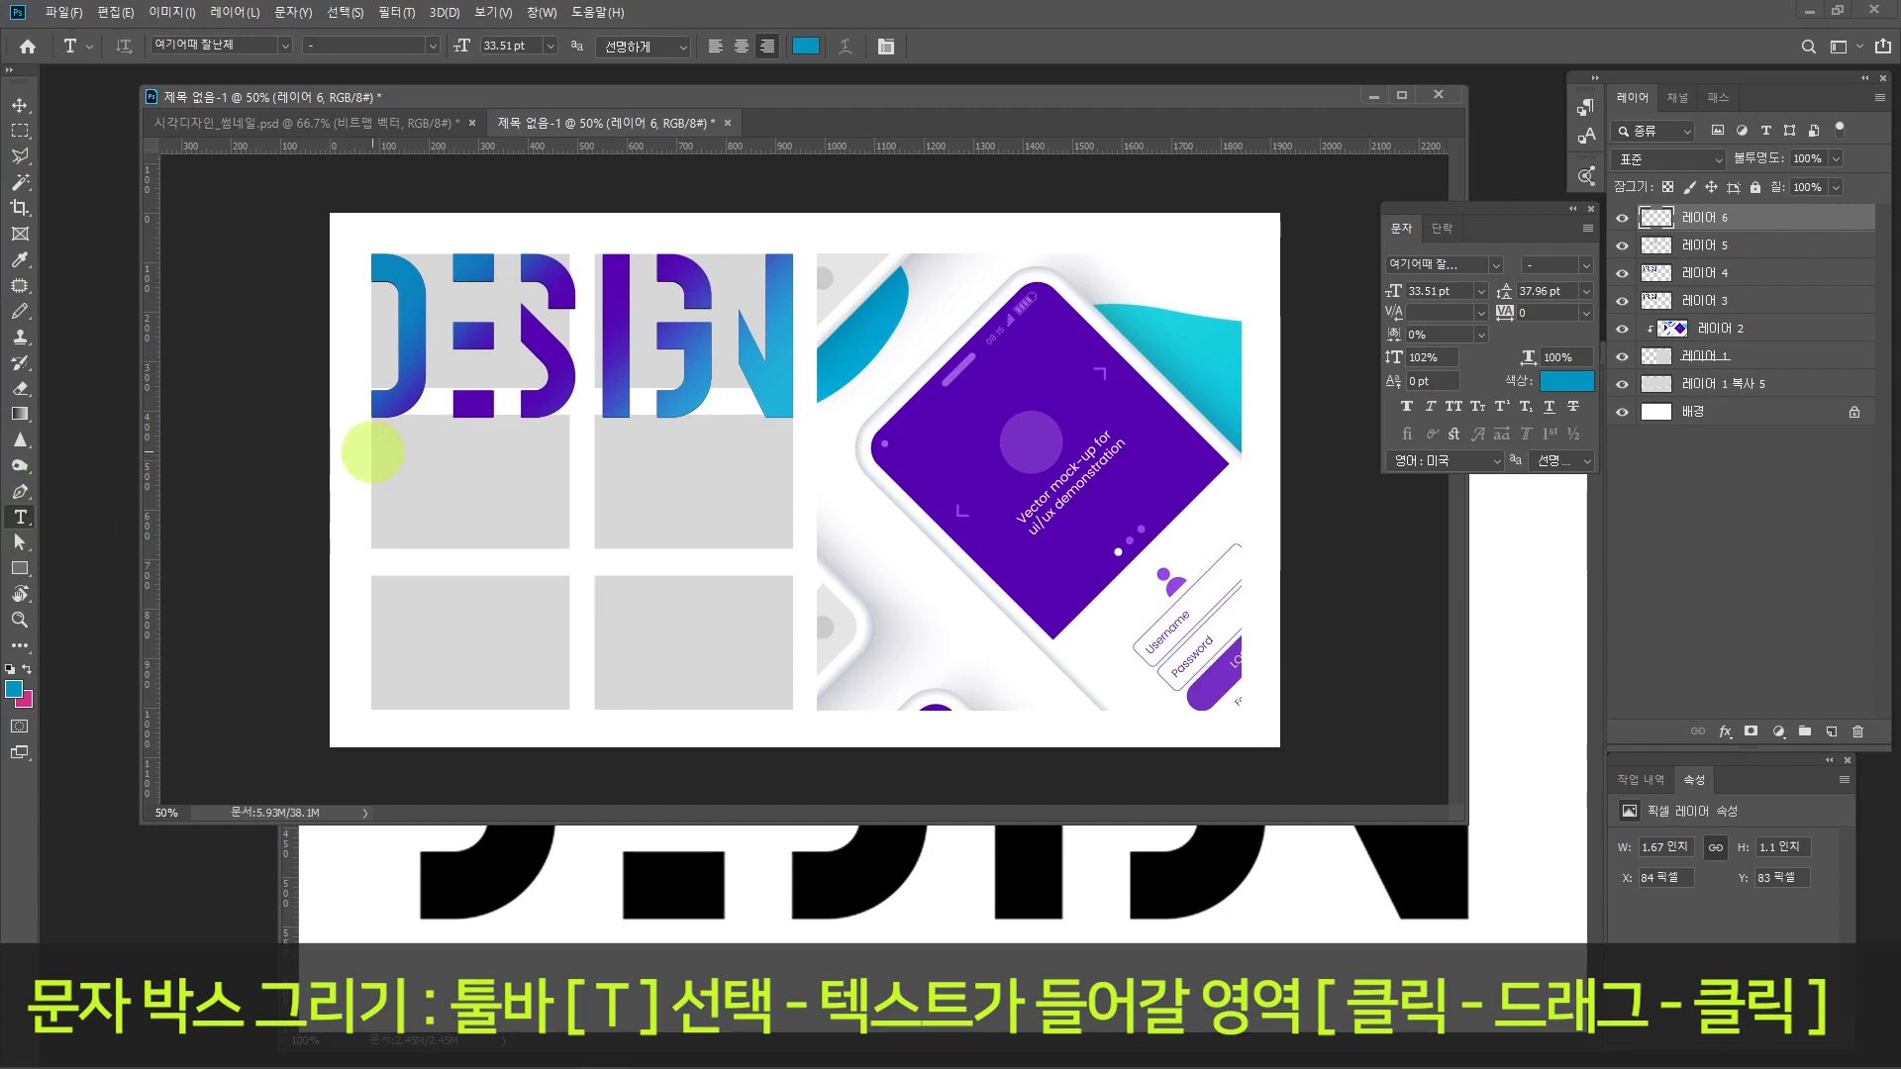
drag(372, 453, 570, 549)
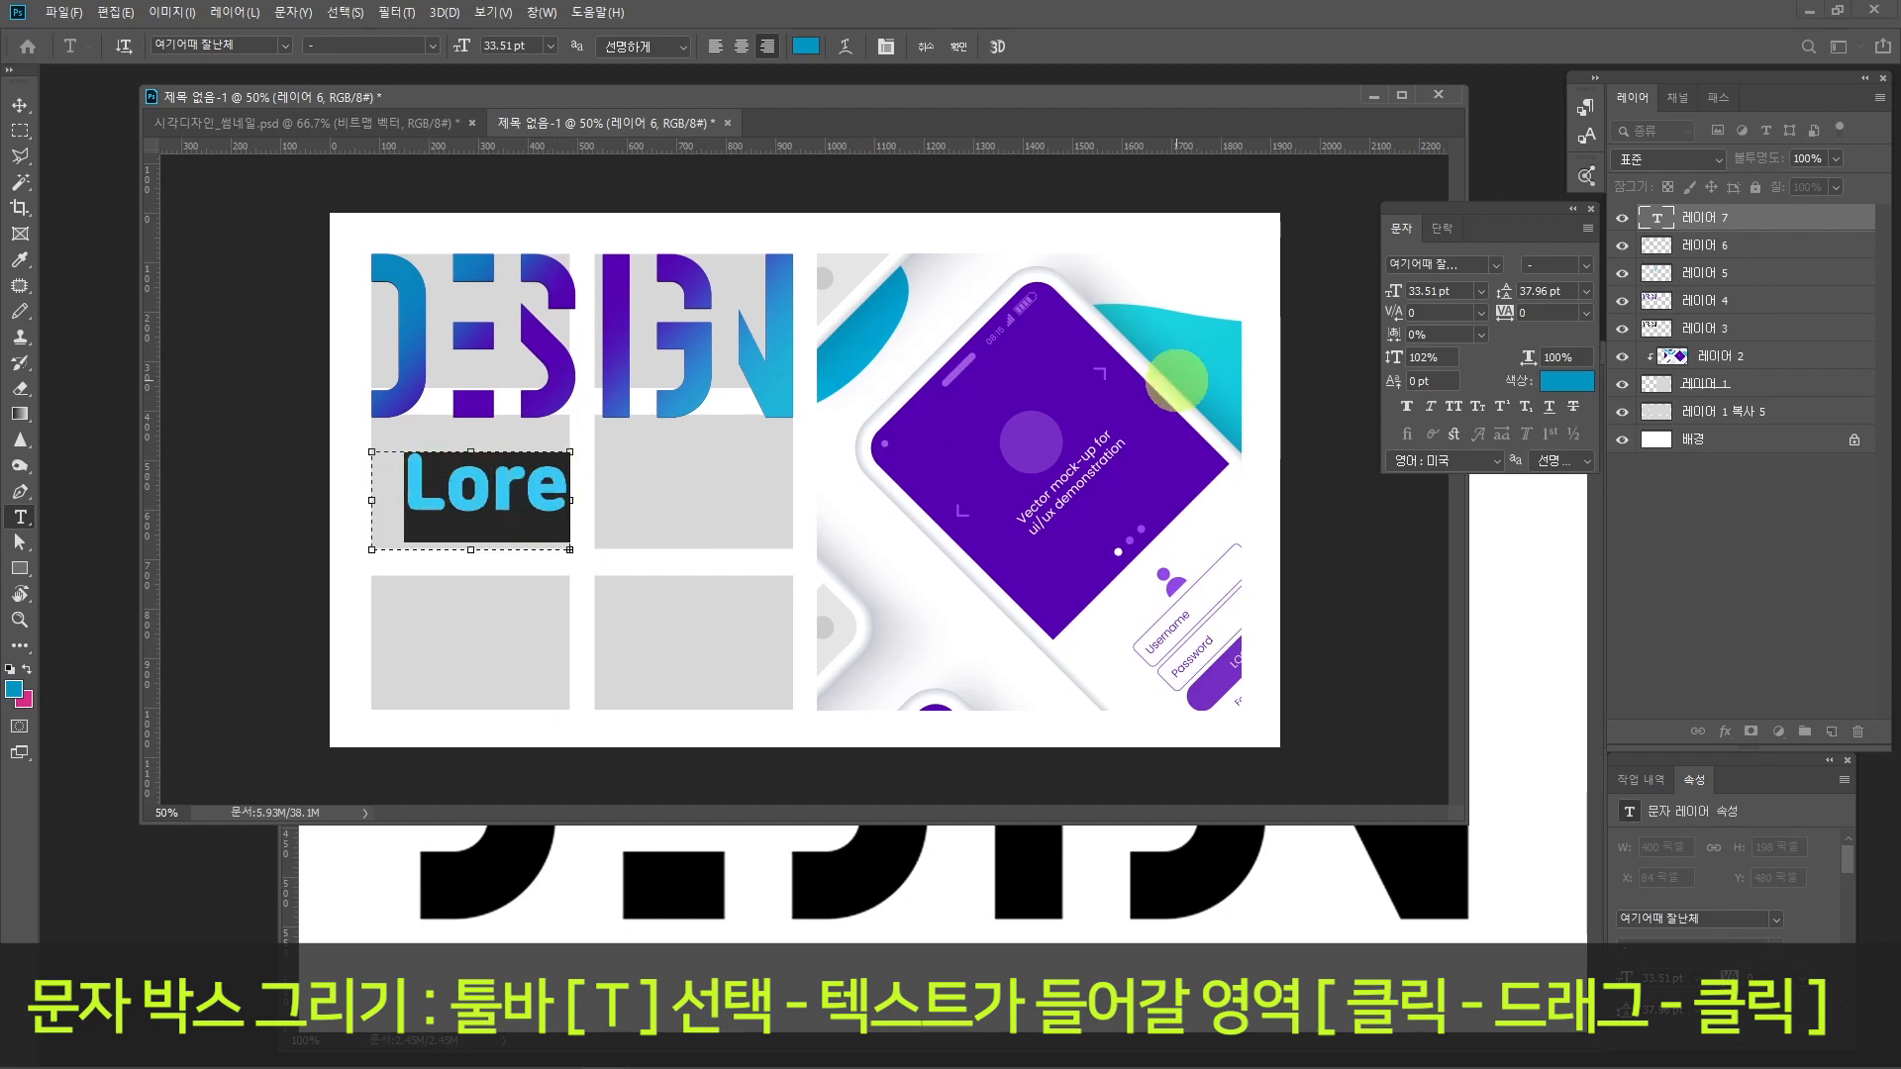
click(1495, 263)
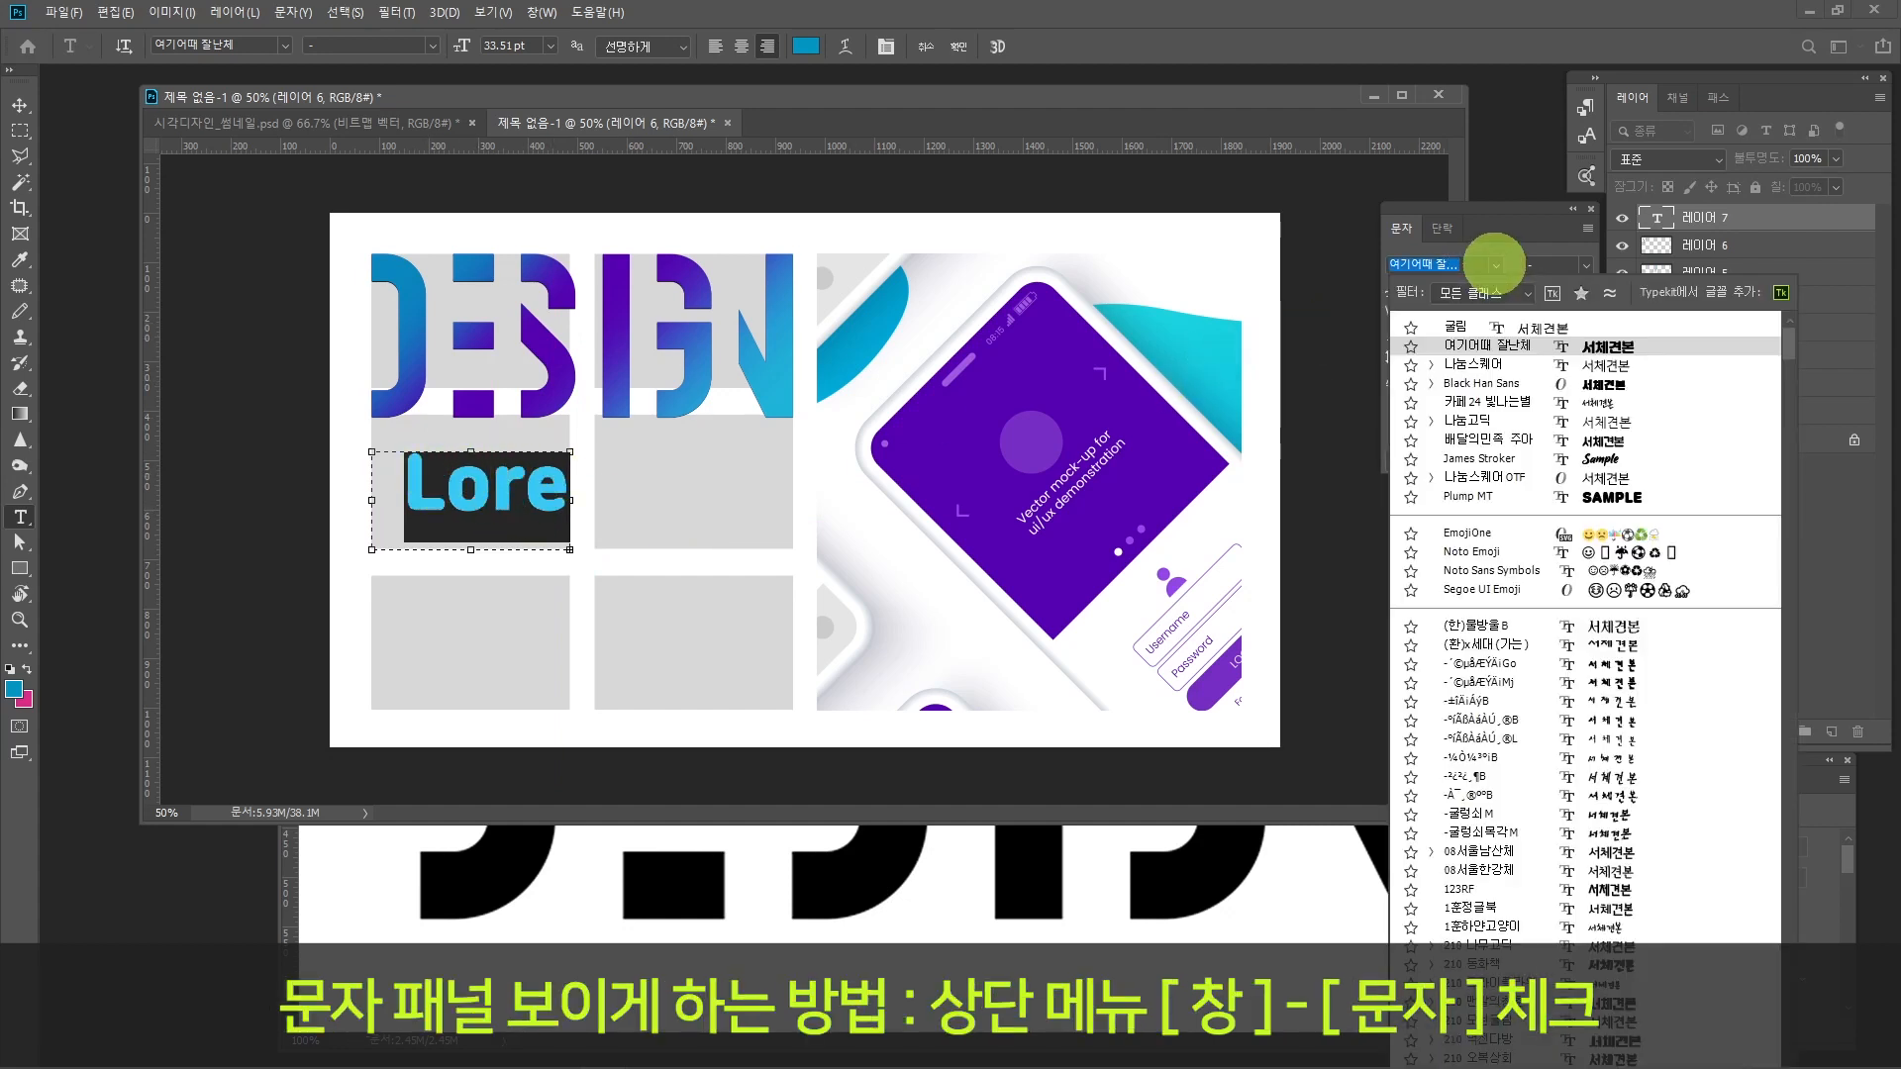
click(1478, 363)
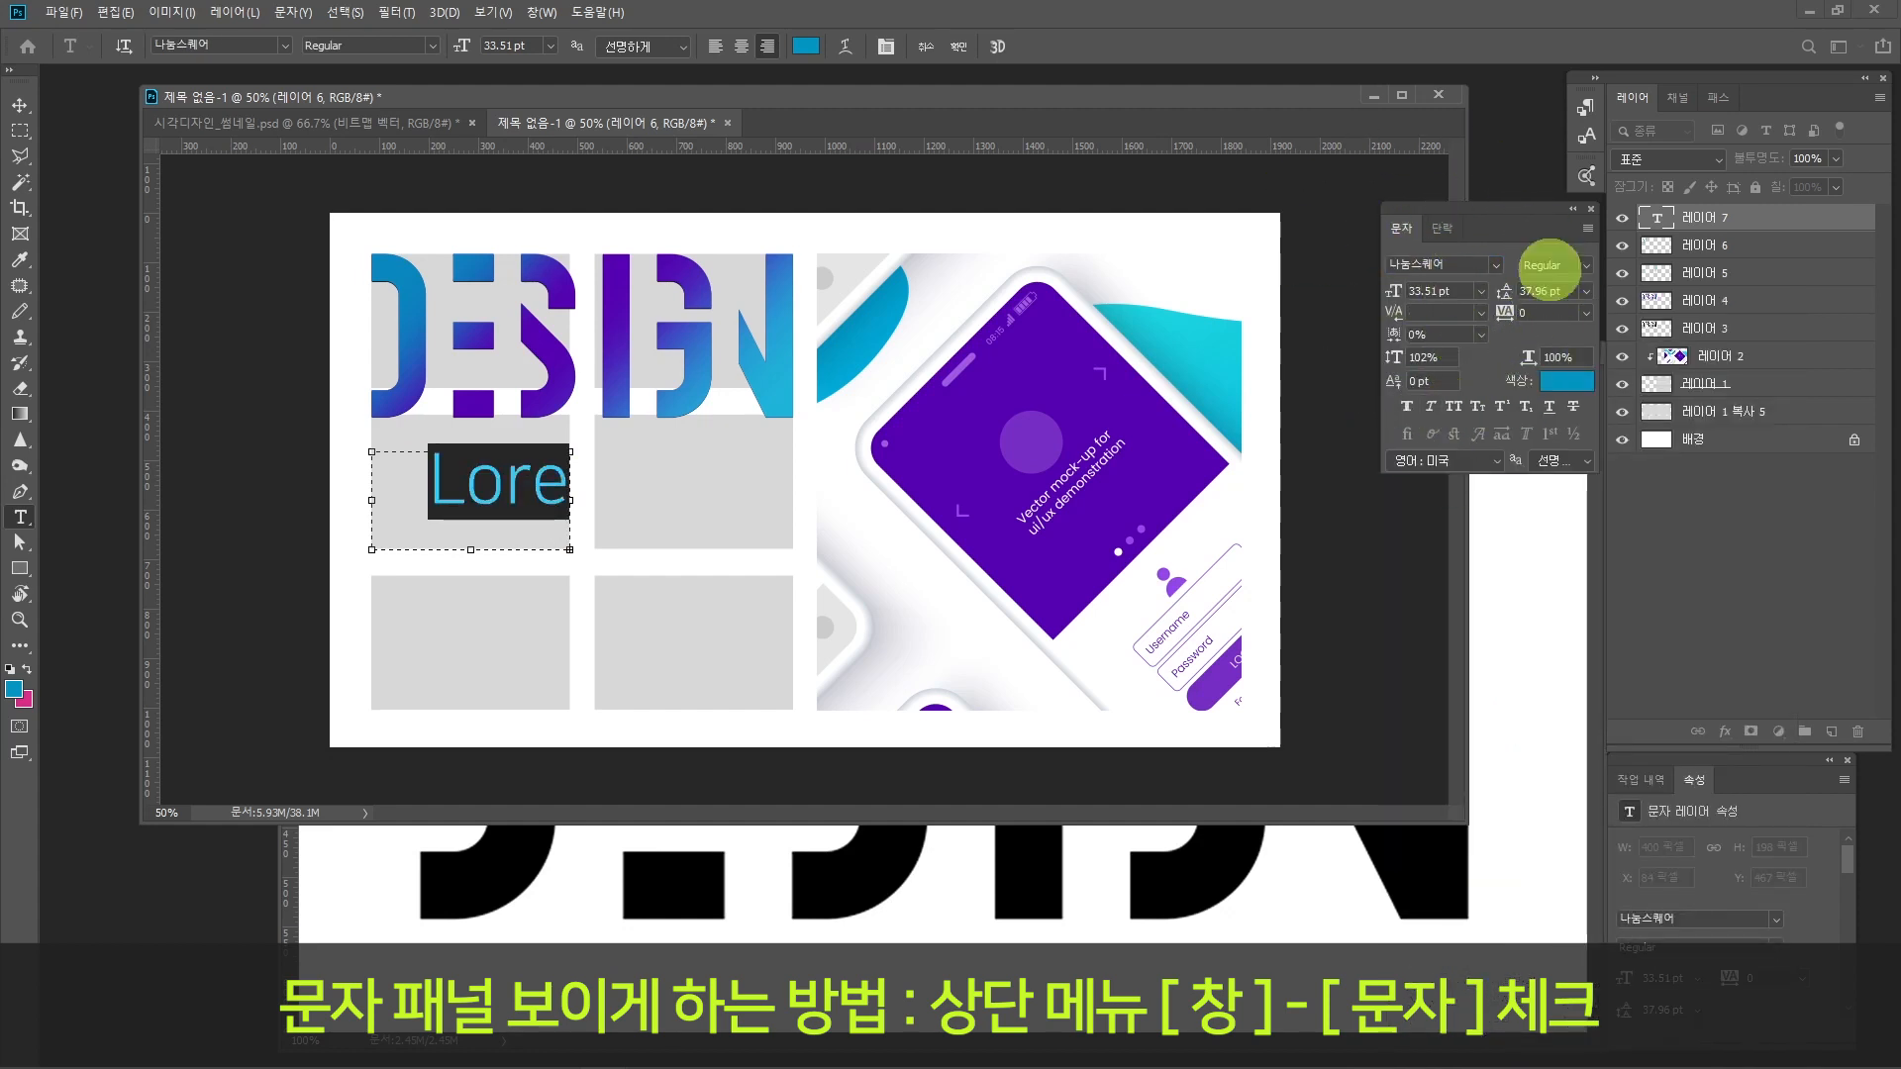
Step: Hide the Character (문자) panel and show it again
click(543, 14)
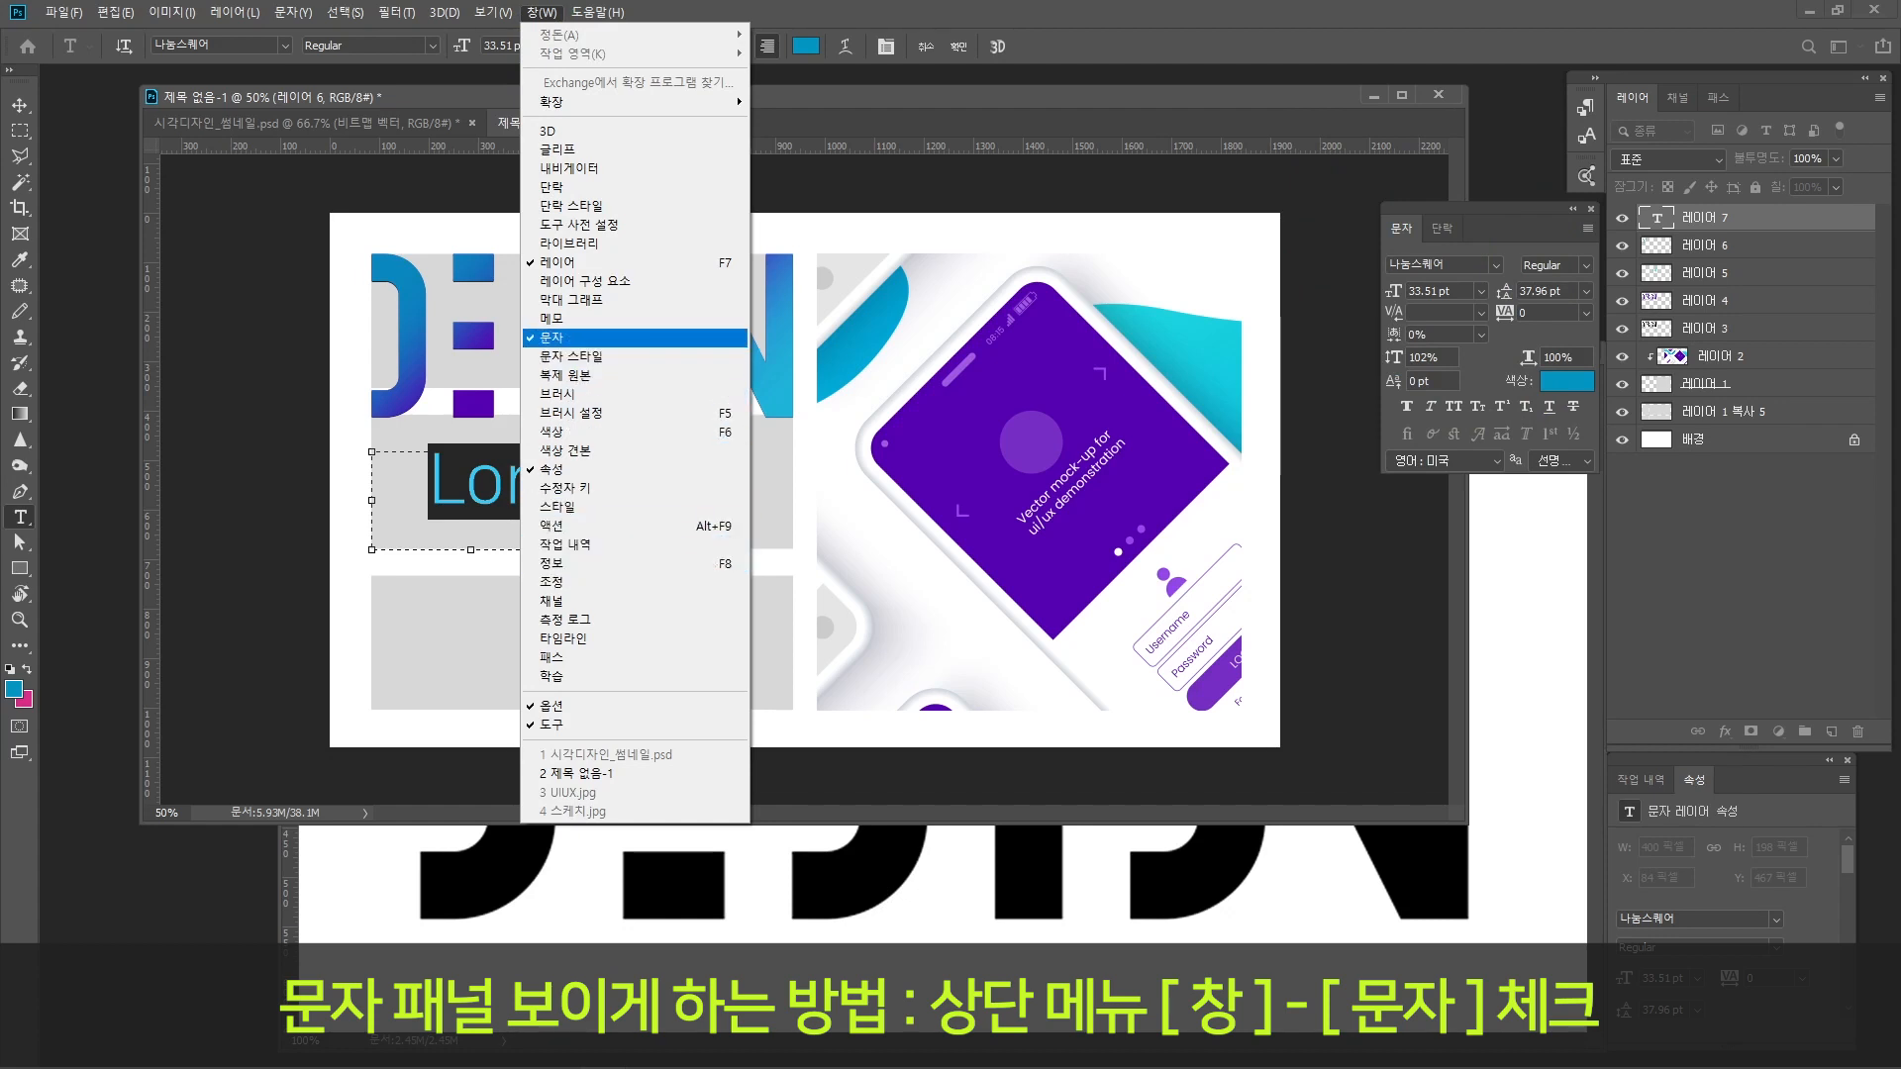
click(560, 338)
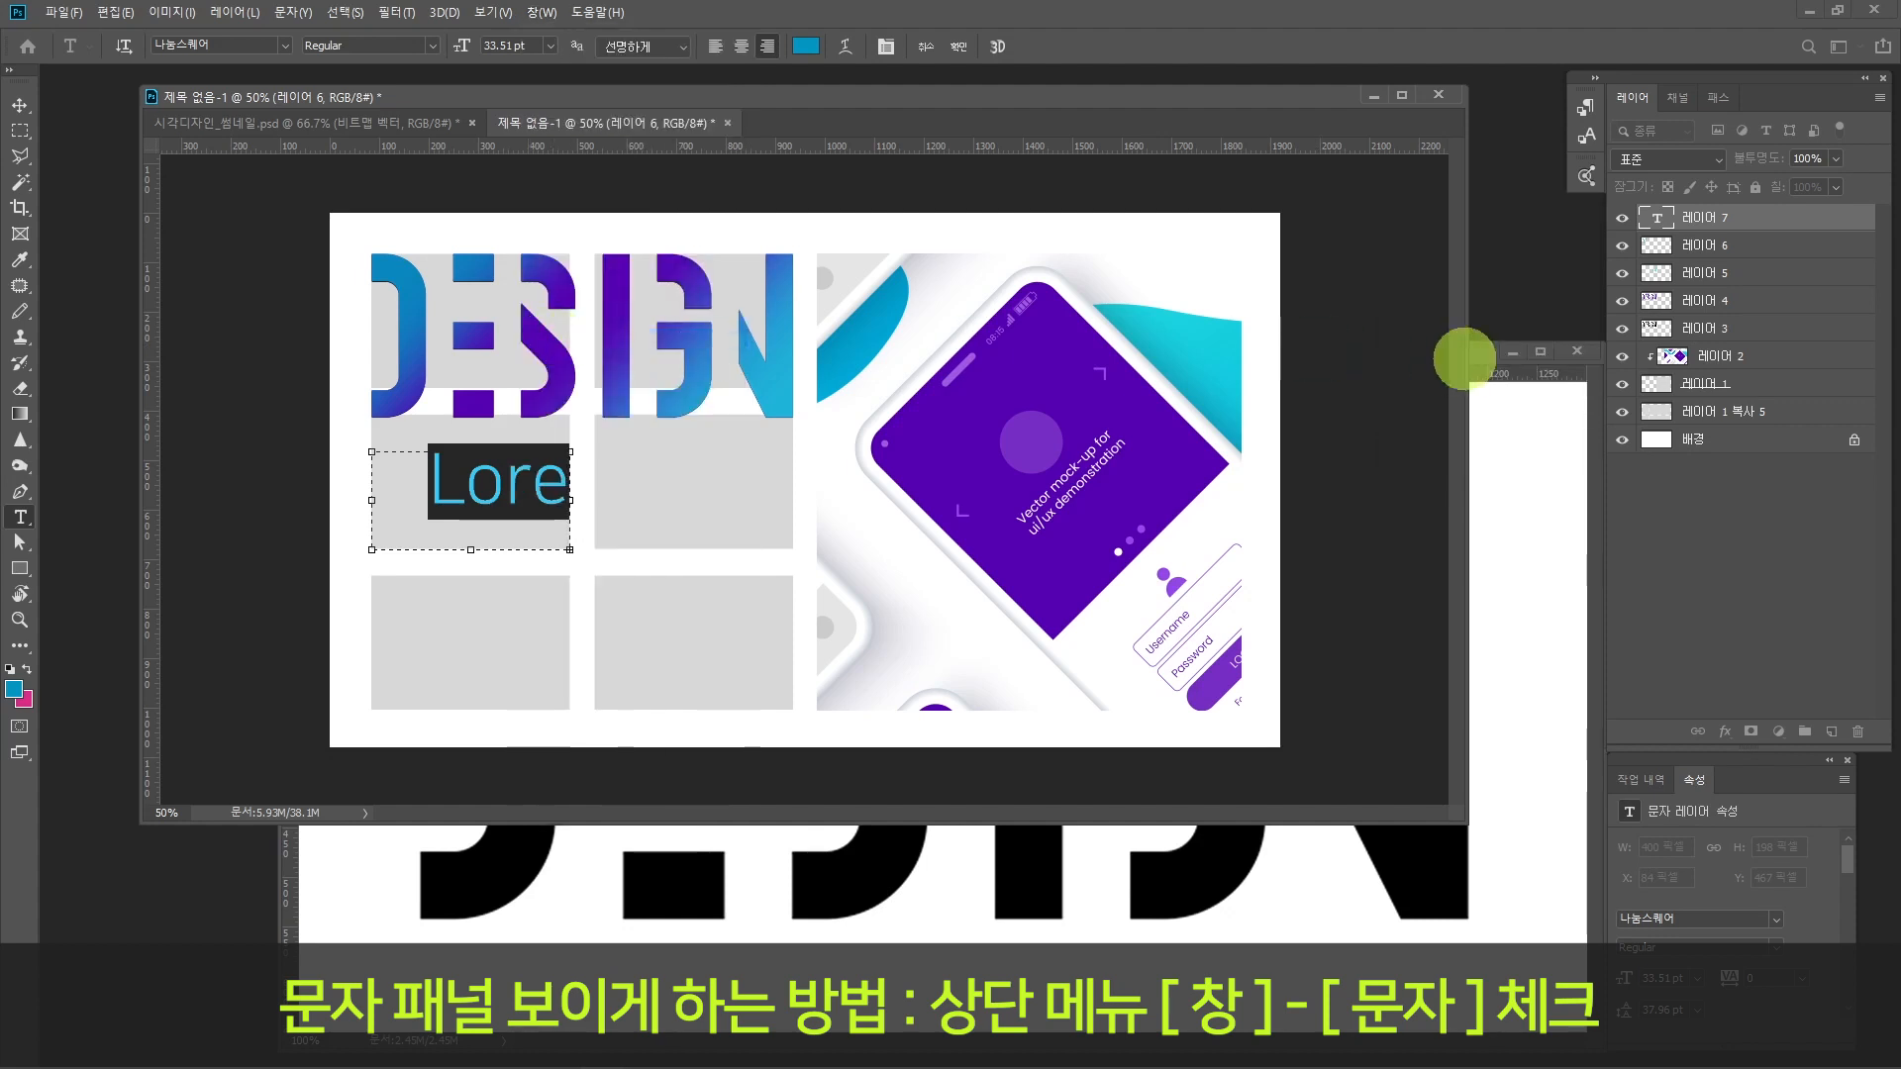
click(541, 12)
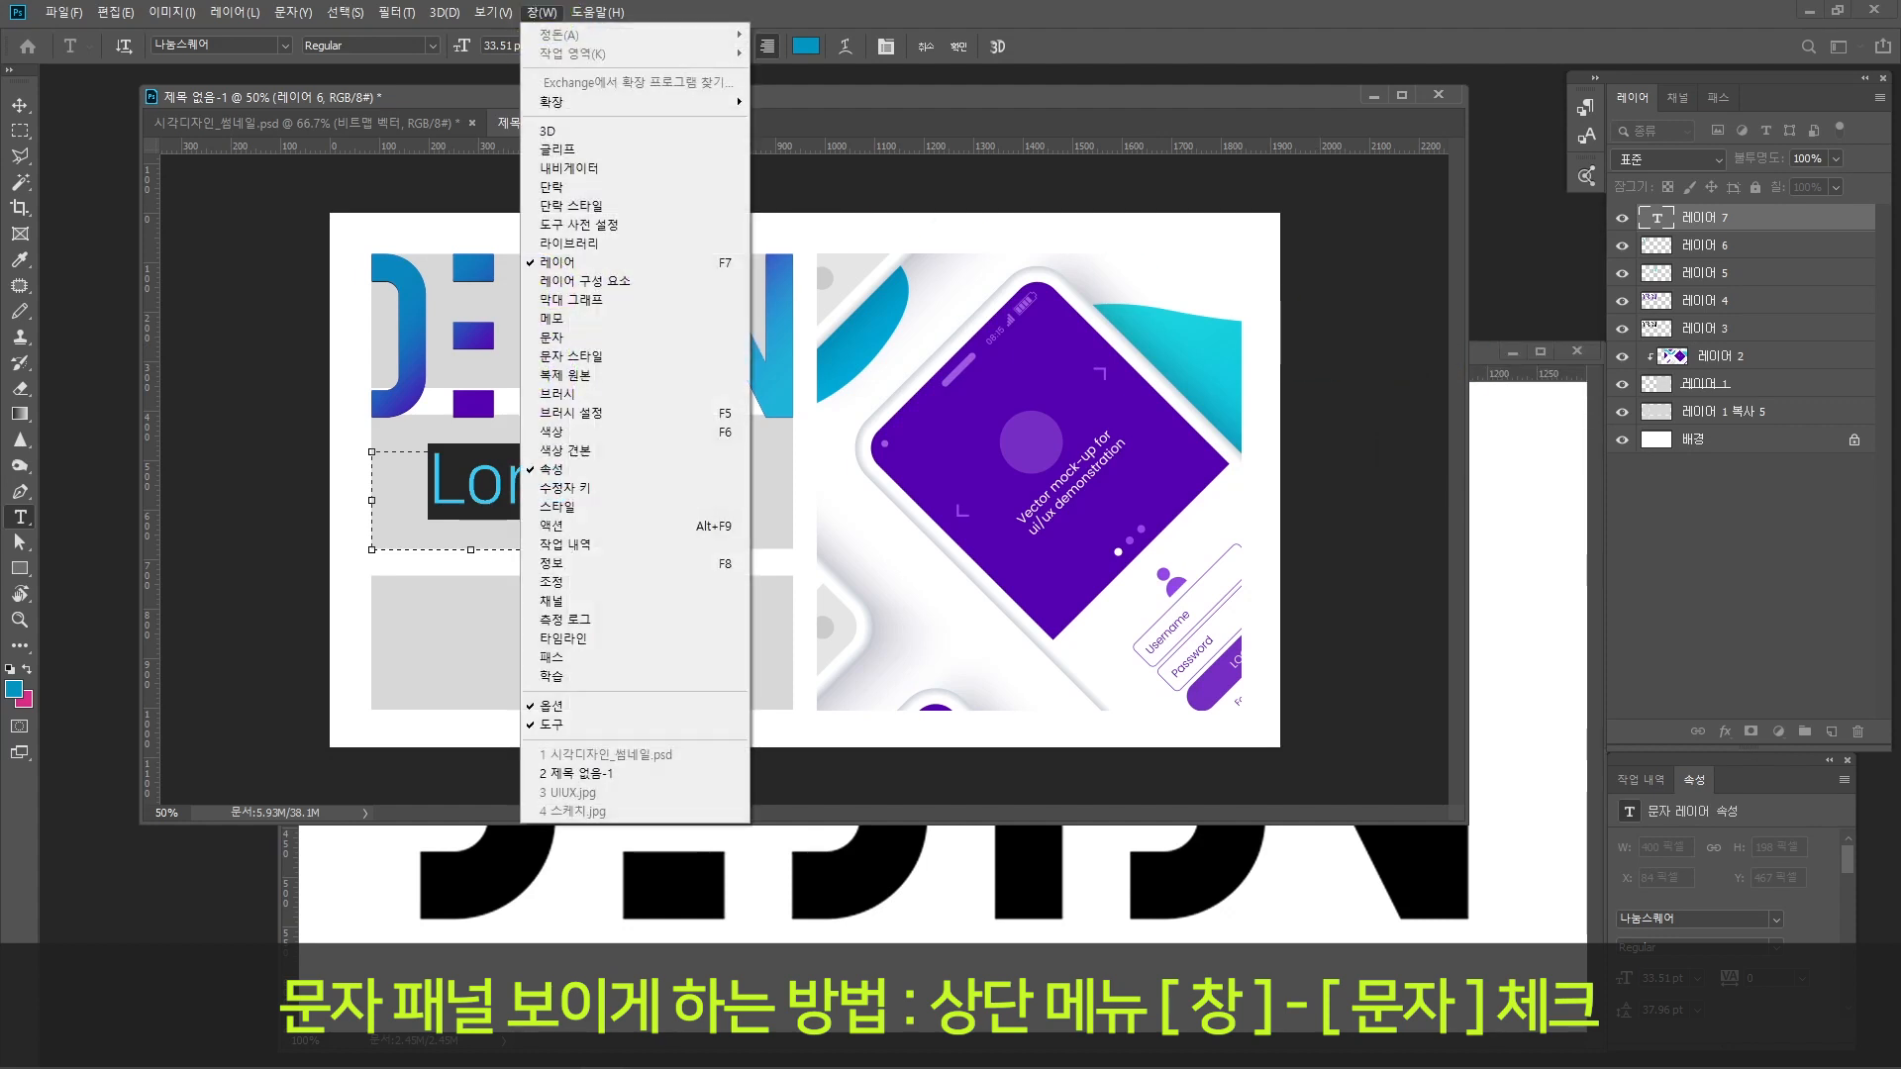
click(551, 337)
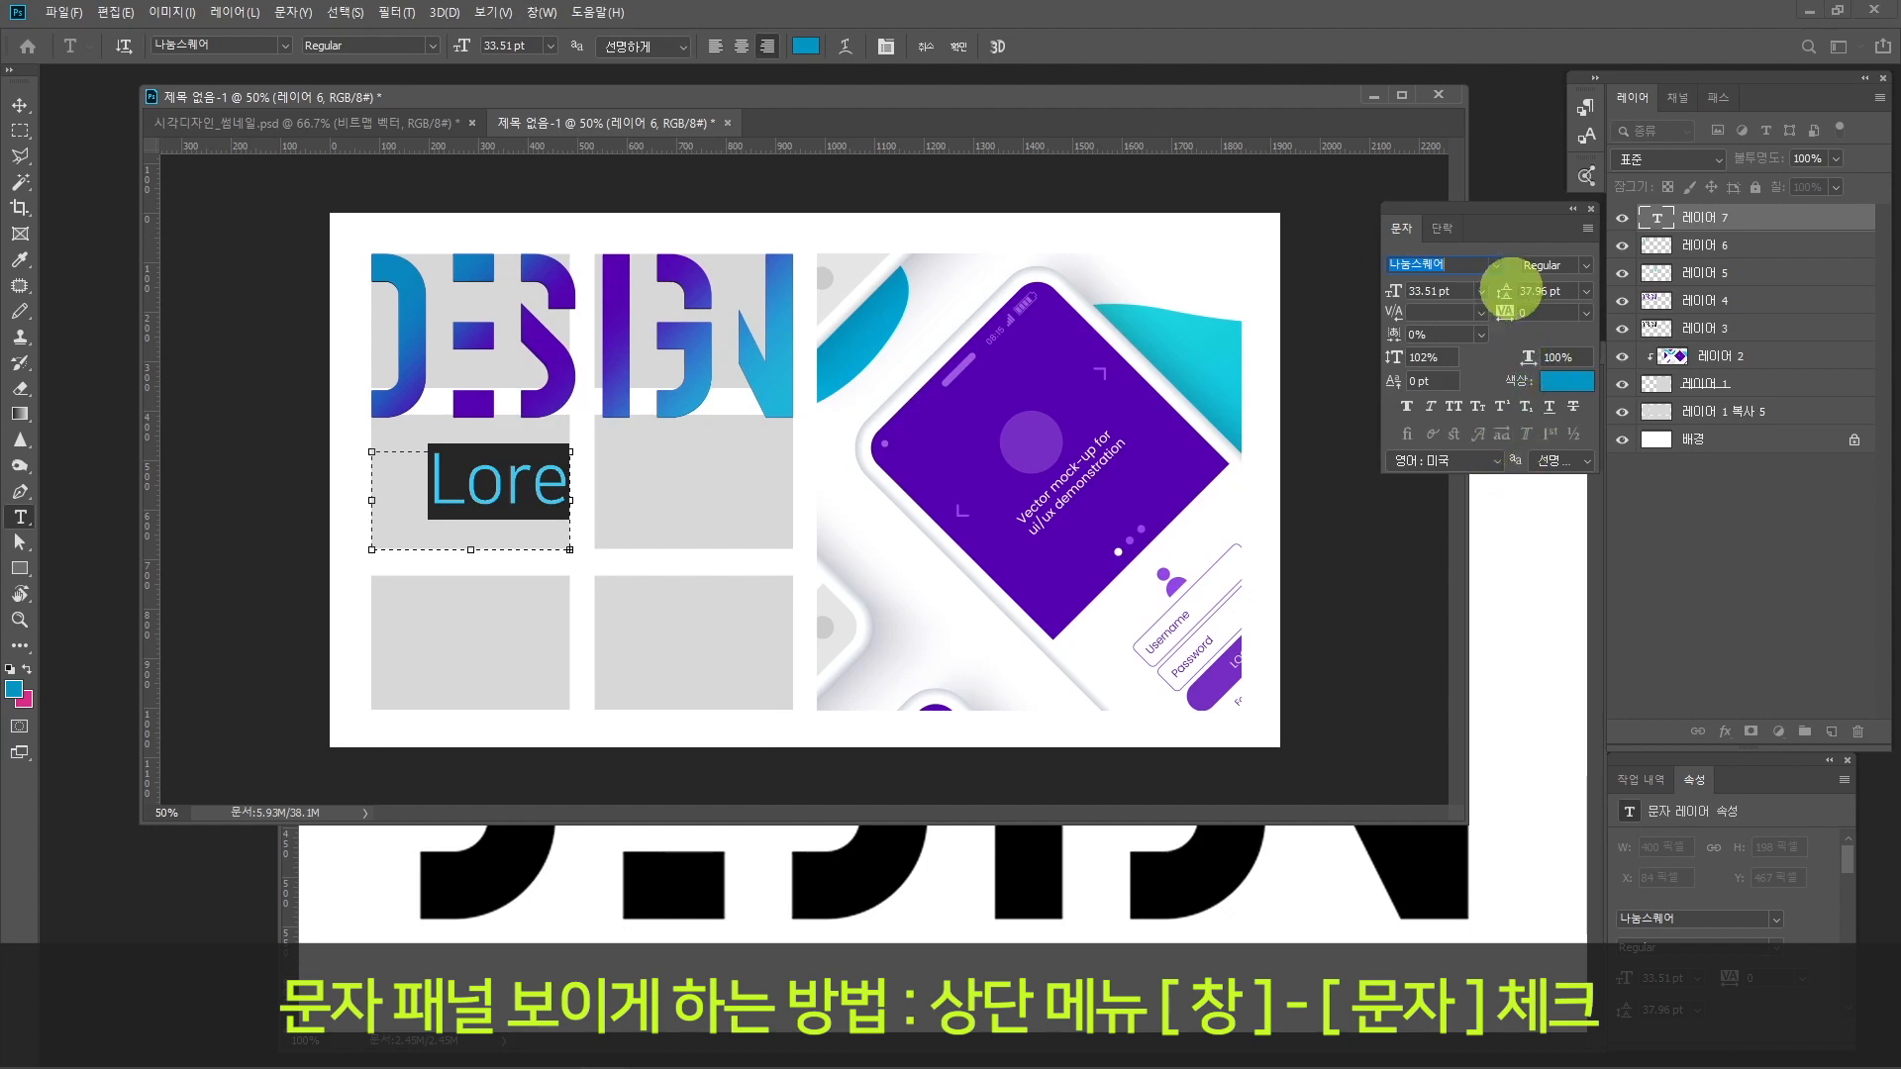
Step: Change the placeholder text's colour to a neutral dark grey
click(1562, 381)
click(514, 486)
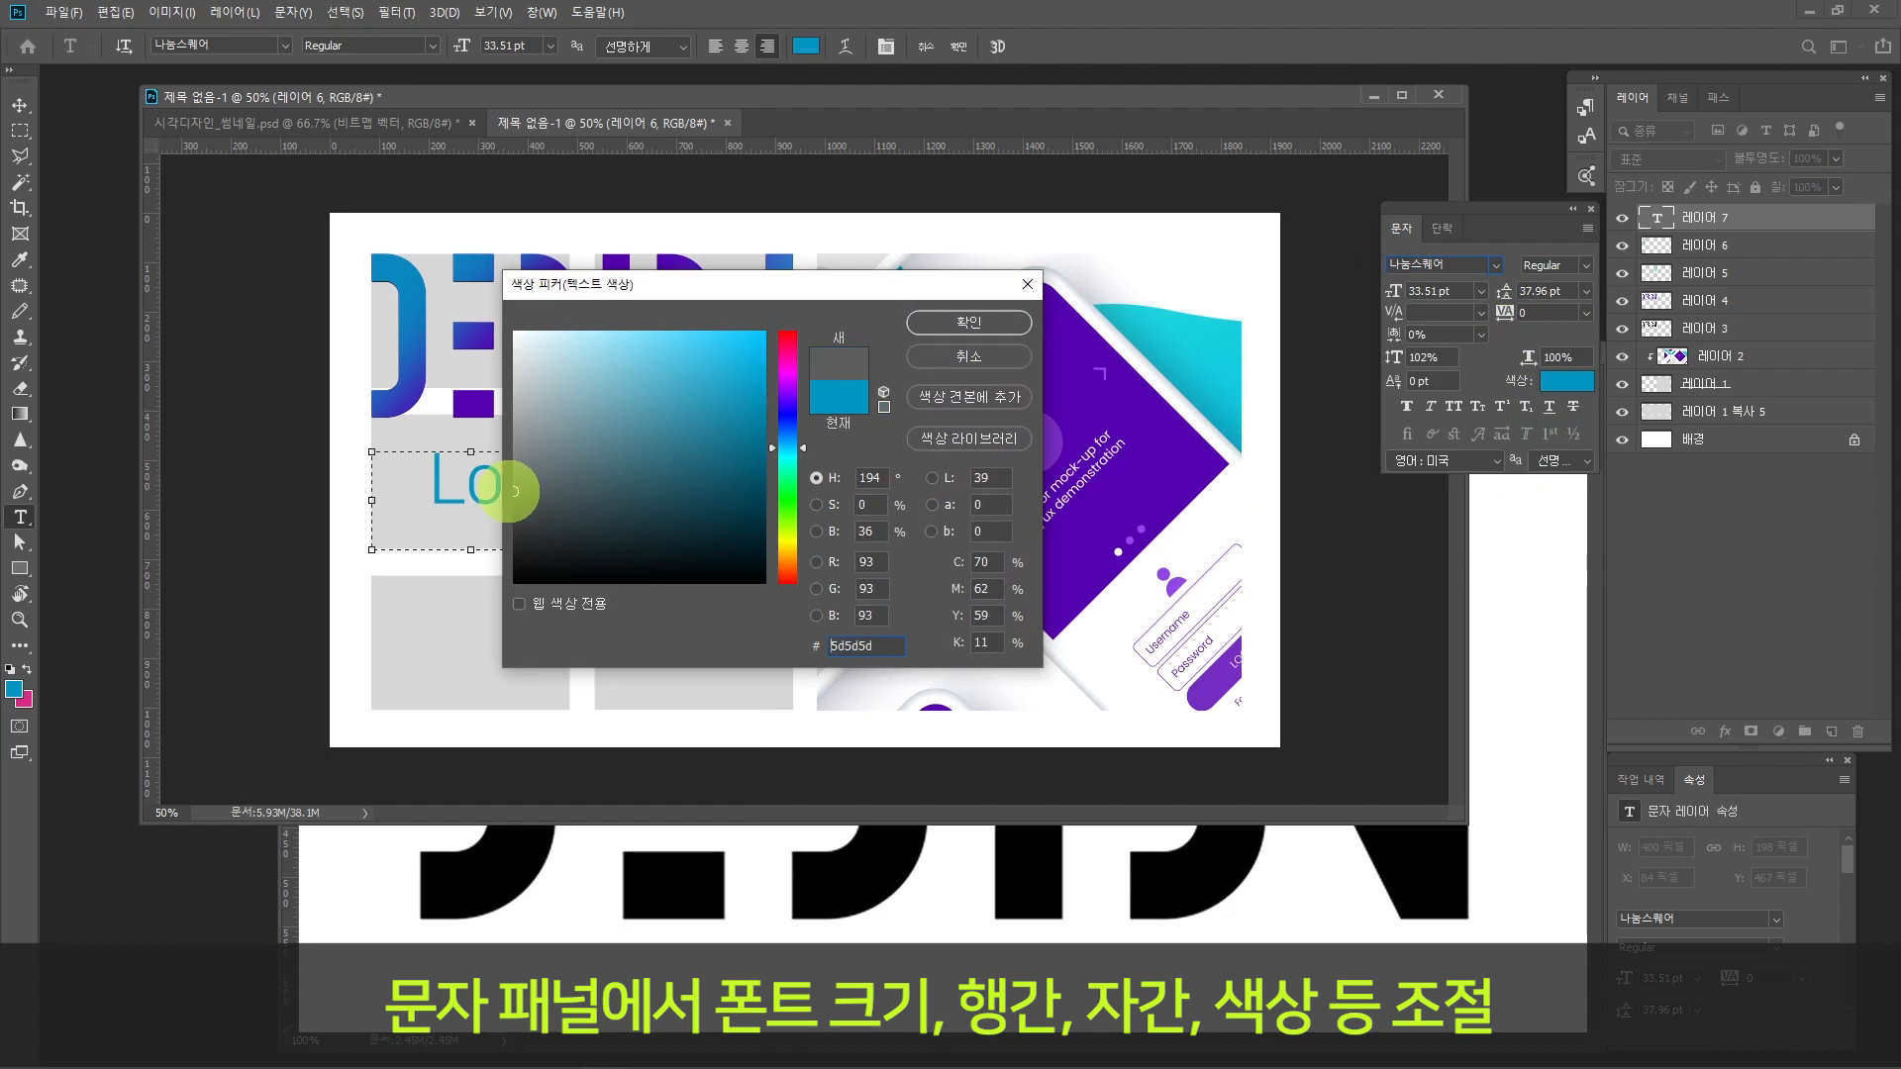
mouse_move(514, 486)
mouse_down()
mouse_move(495, 479)
mouse_move(490, 519)
mouse_up()
click(976, 322)
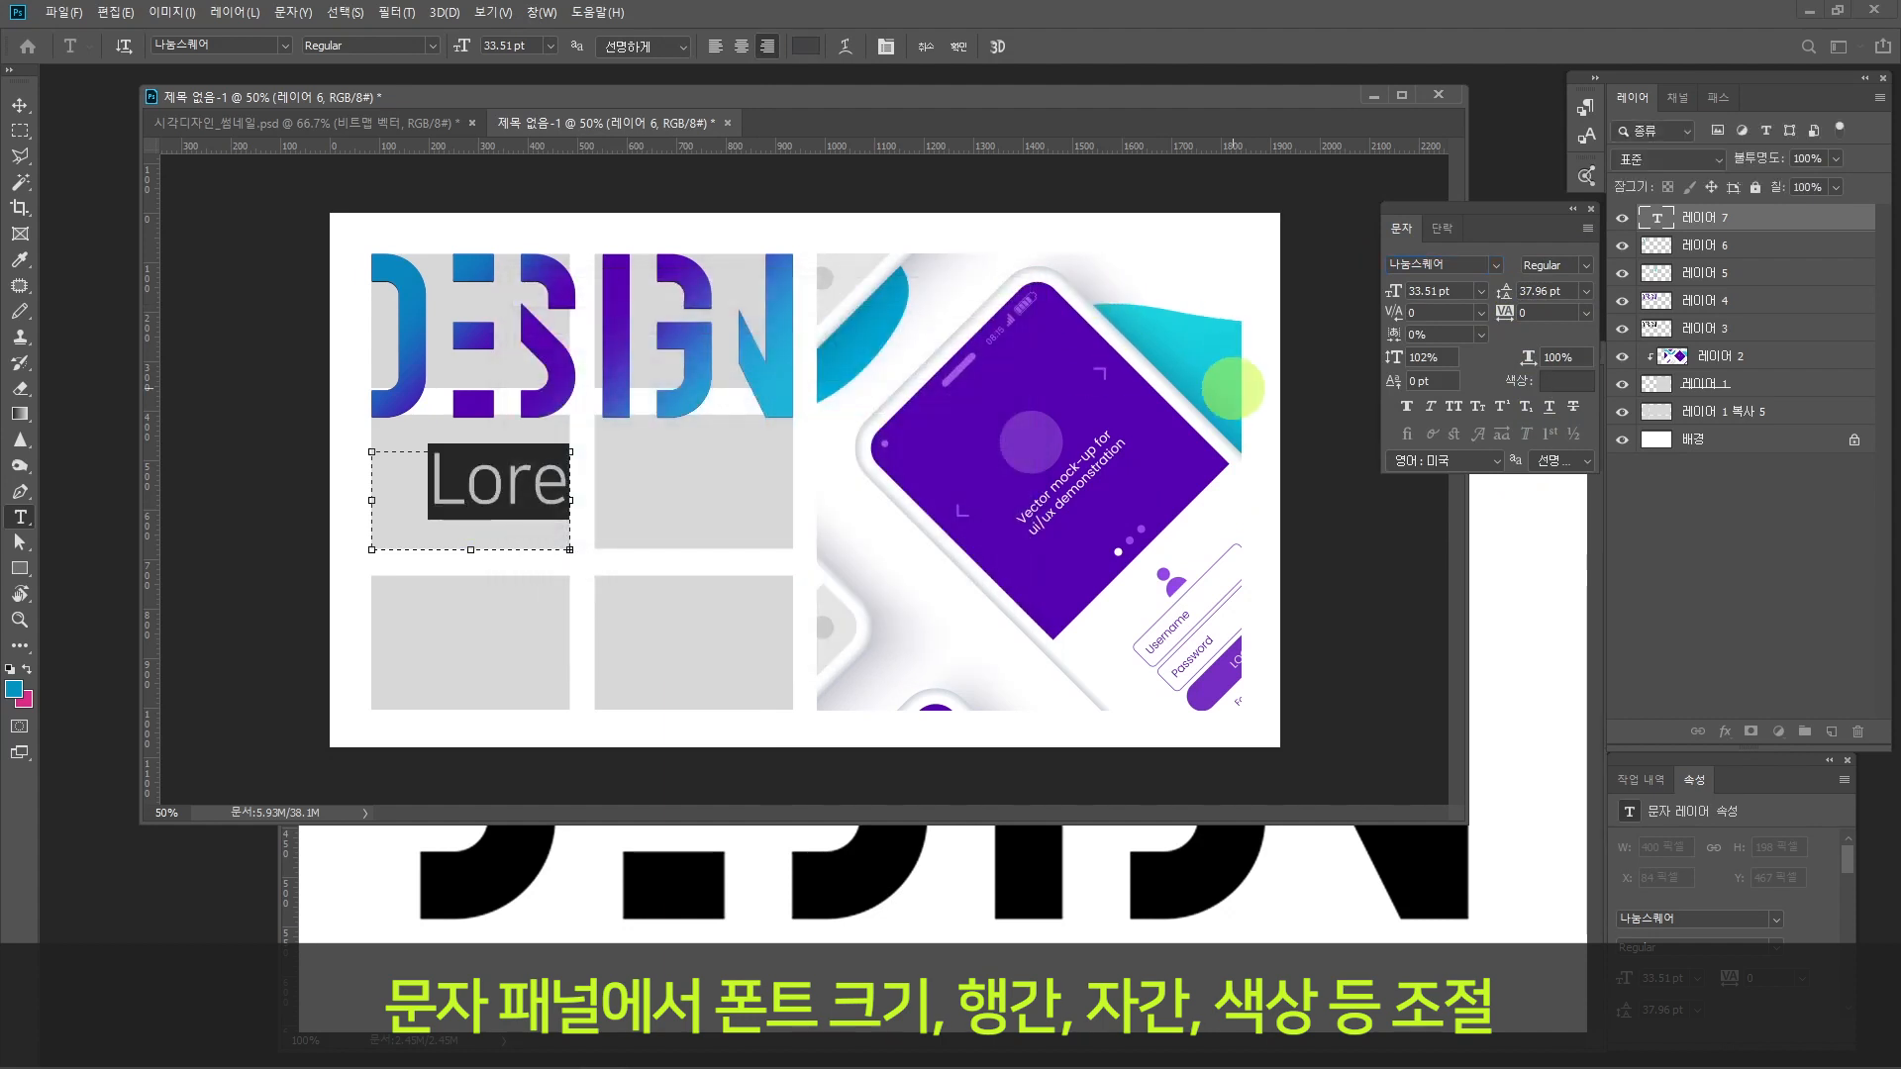
Step: Try the placeholder text at font sizes of 11 pt and 8 pt
double_click(1435, 290)
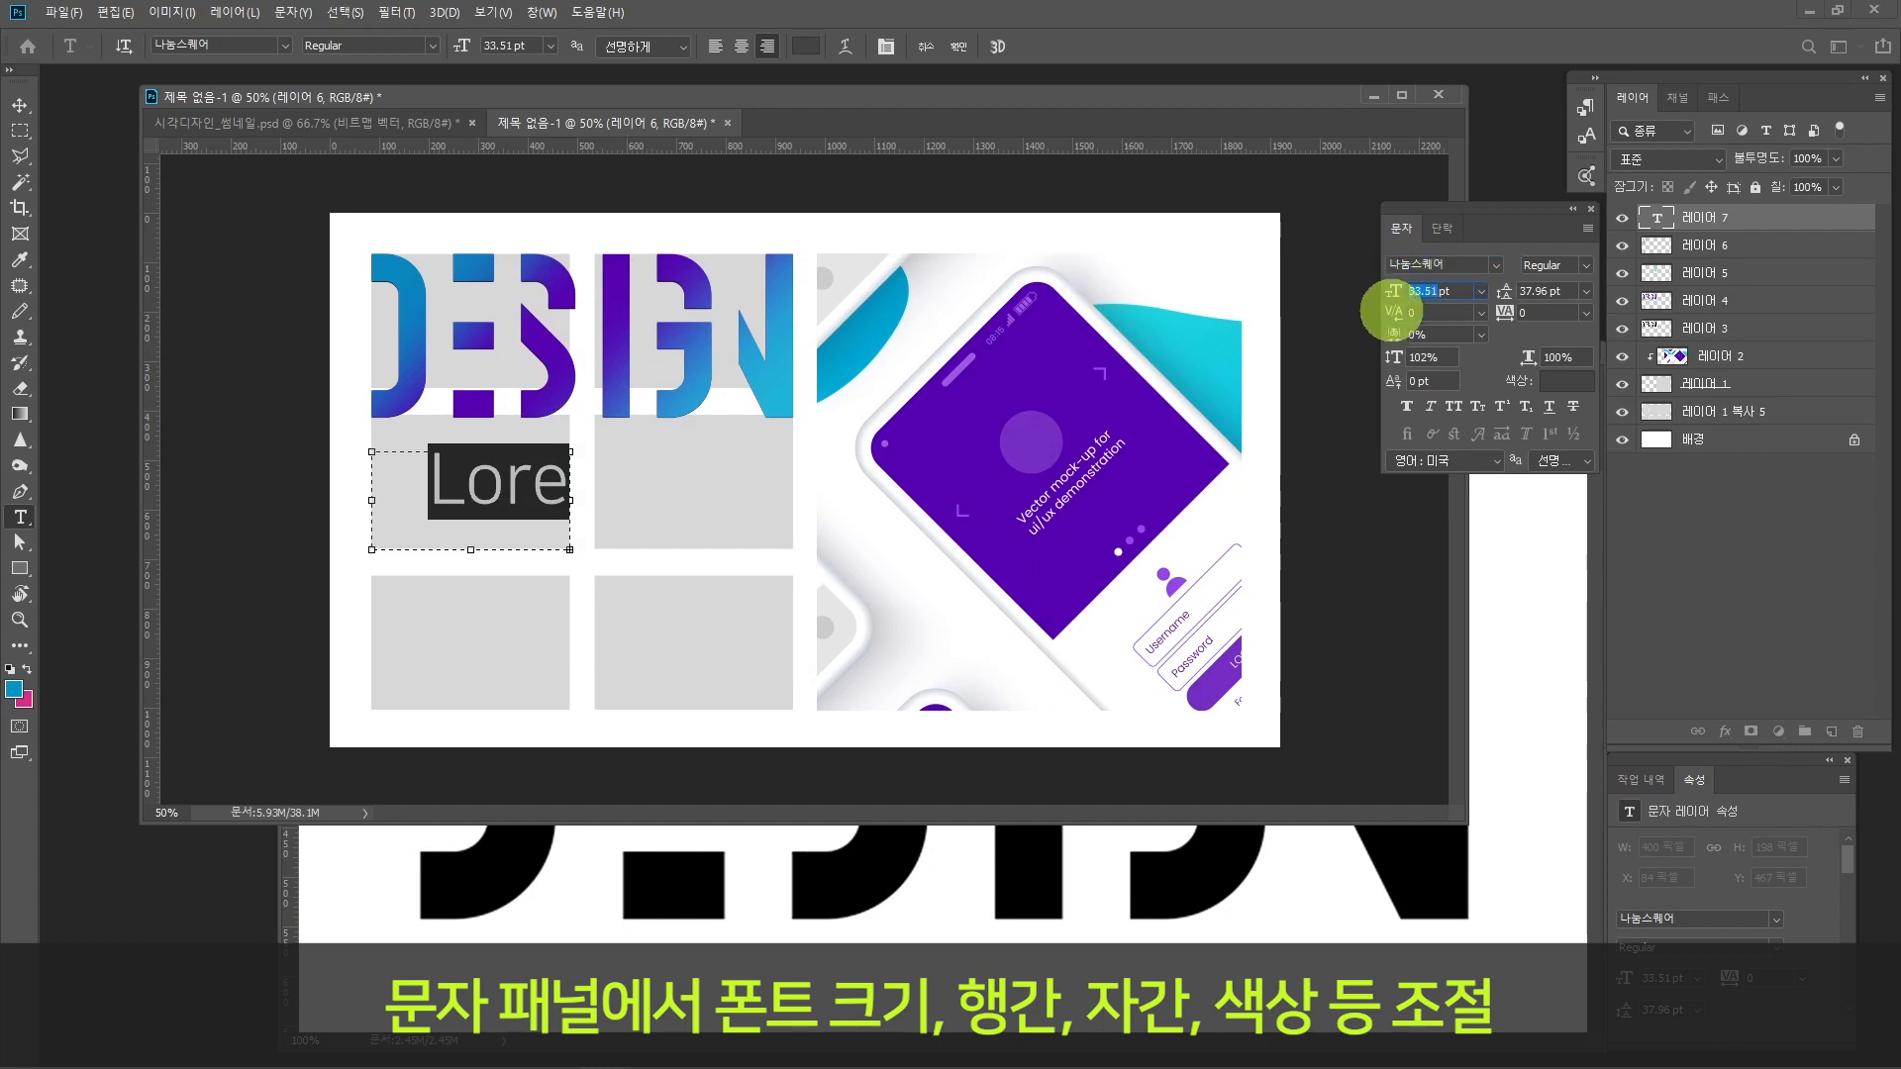
text(11)
key(Return)
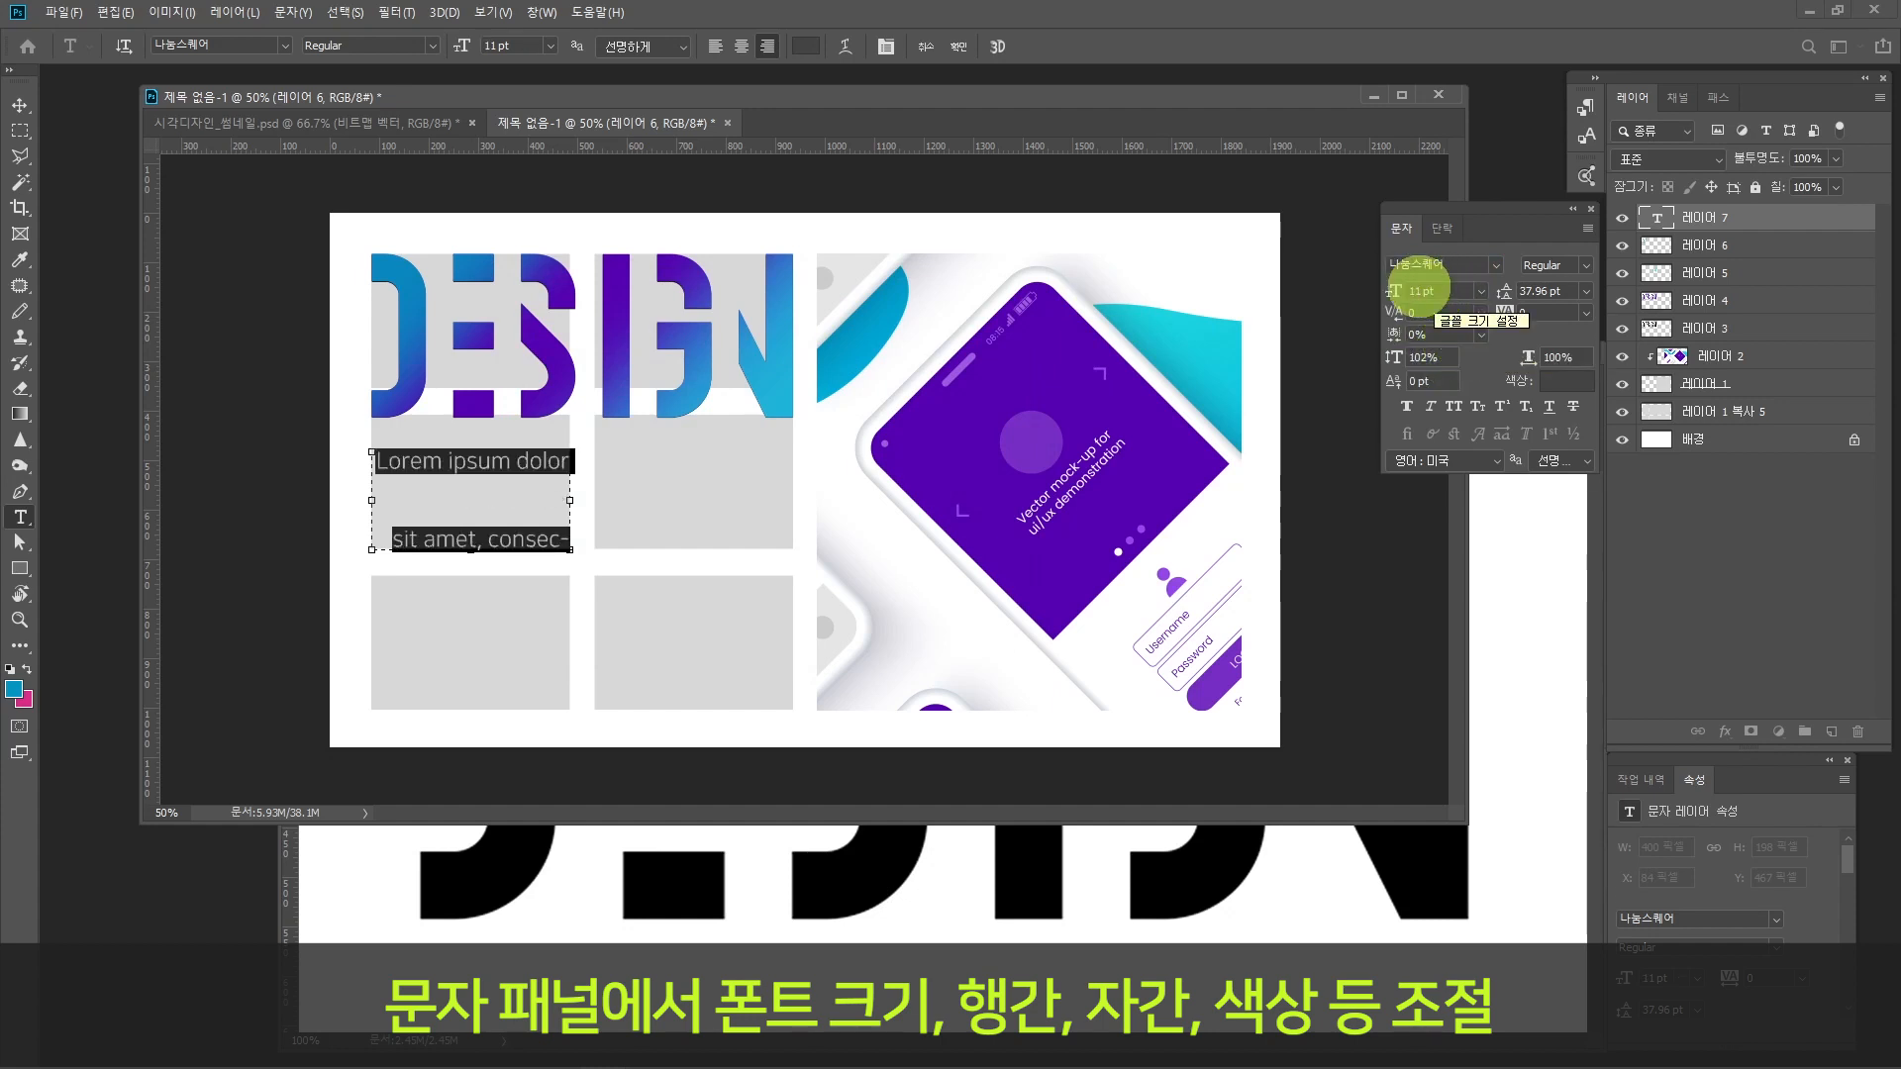
text(8)
key(Return)
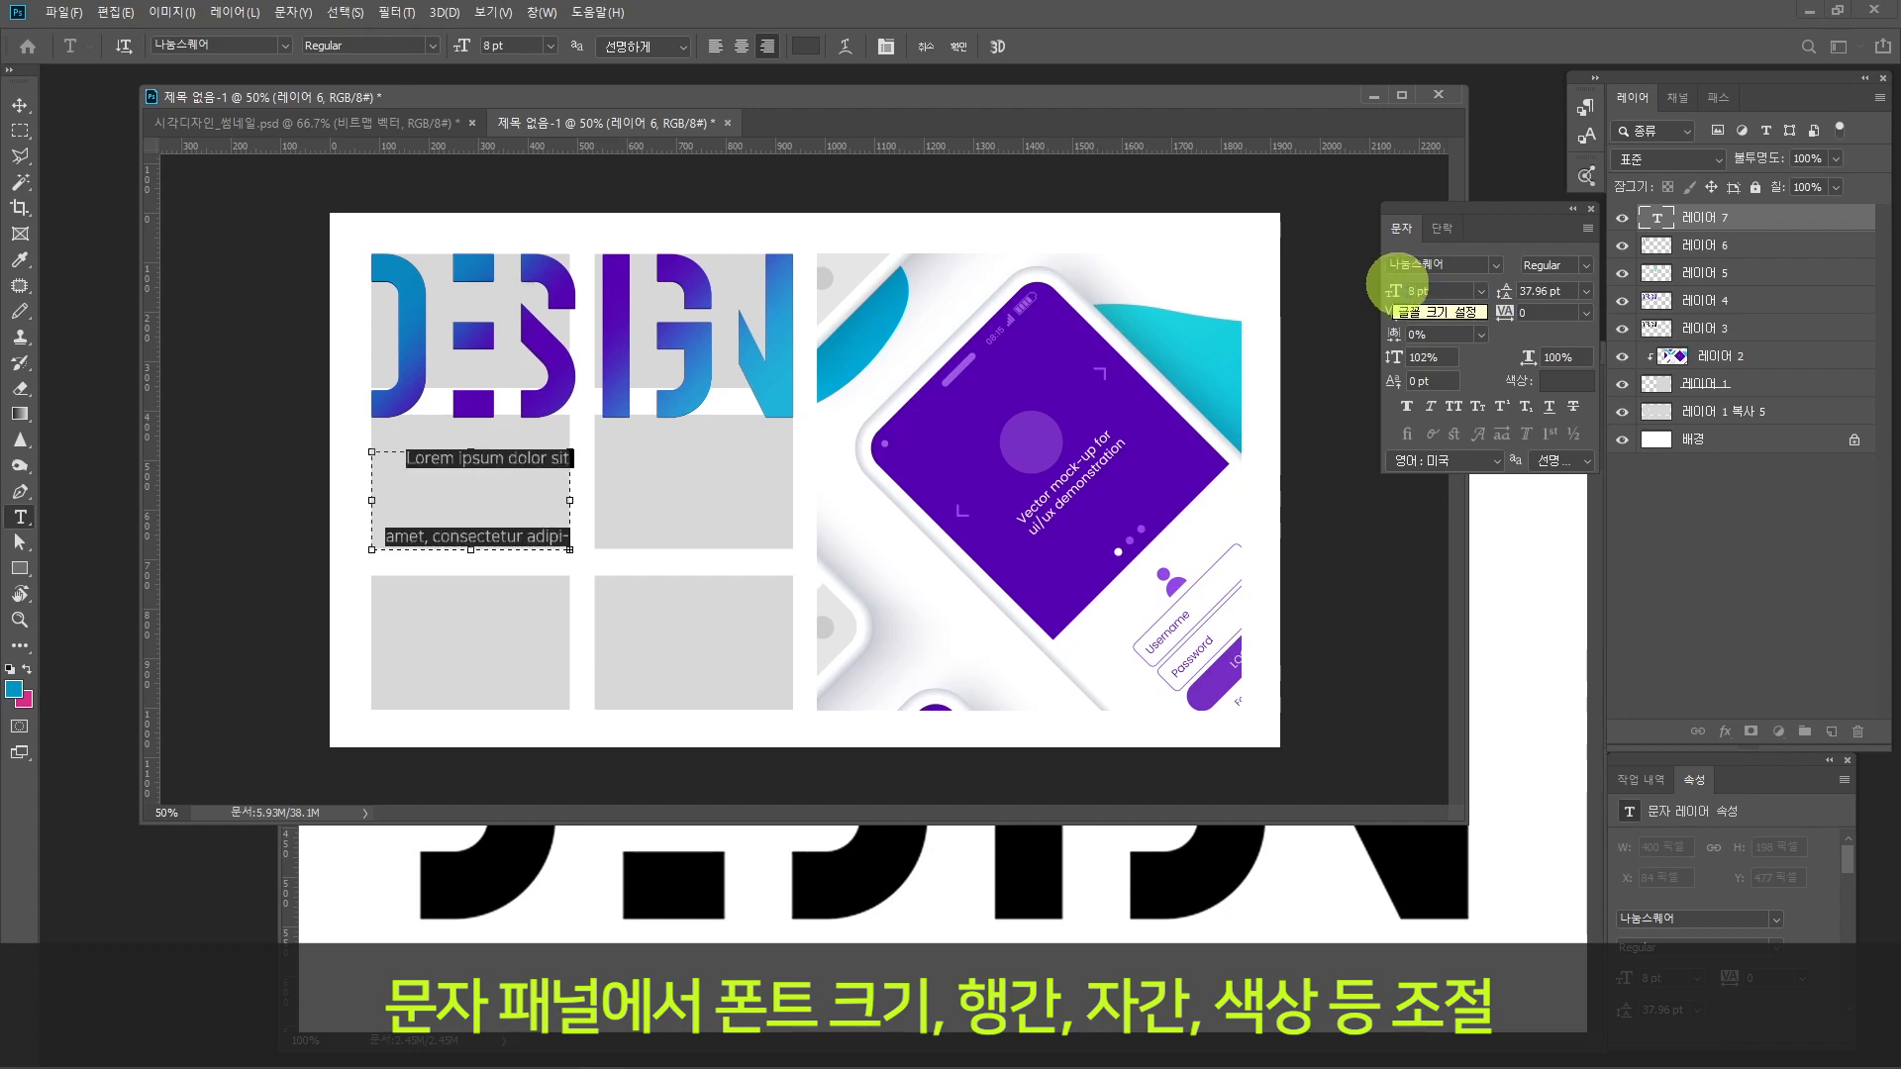
Step: Set the placeholder text's leading to 12 pt and its font size to 6 pt
click(1536, 289)
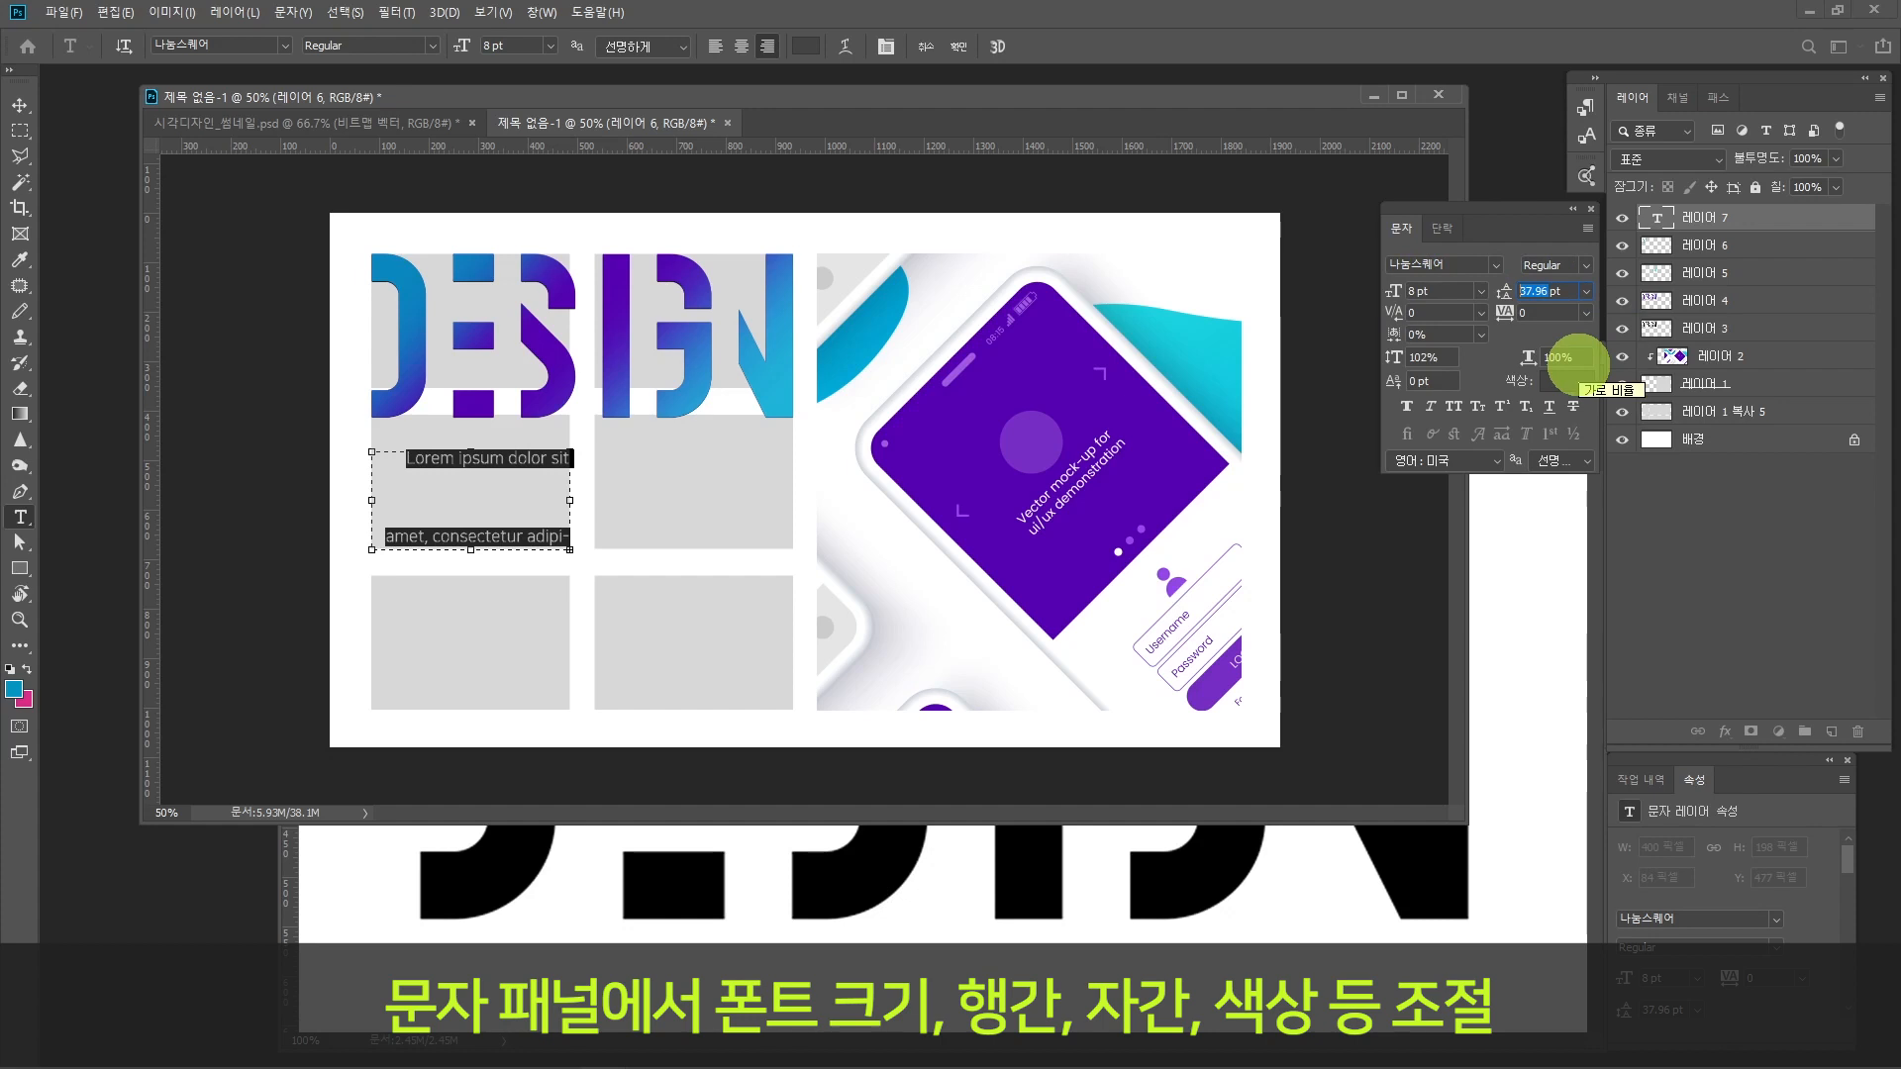
text(12)
key(Return)
drag(1417, 294, 1394, 292)
text(6)
key(Return)
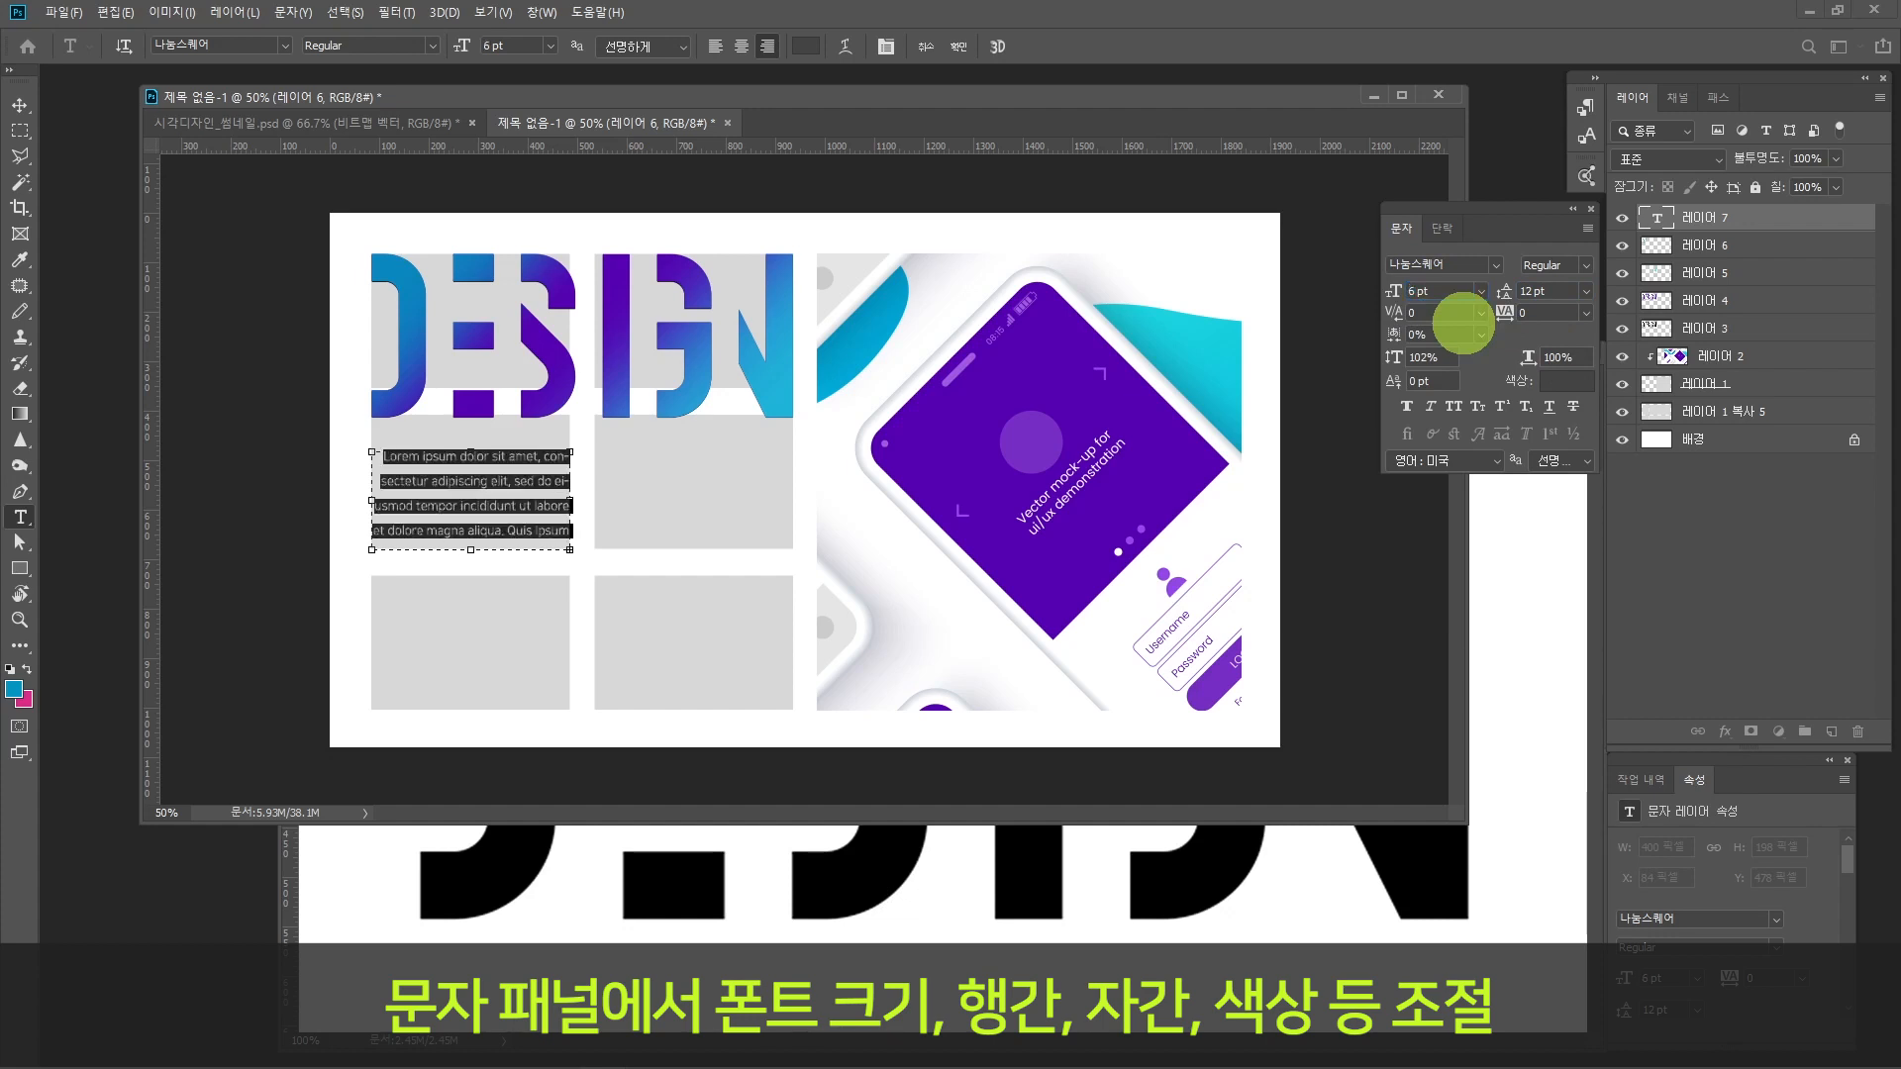
Step: Tighten the leading of the placeholder text to 10 pt and then 8 pt, and set its font size to 5.5 pt
click(1507, 292)
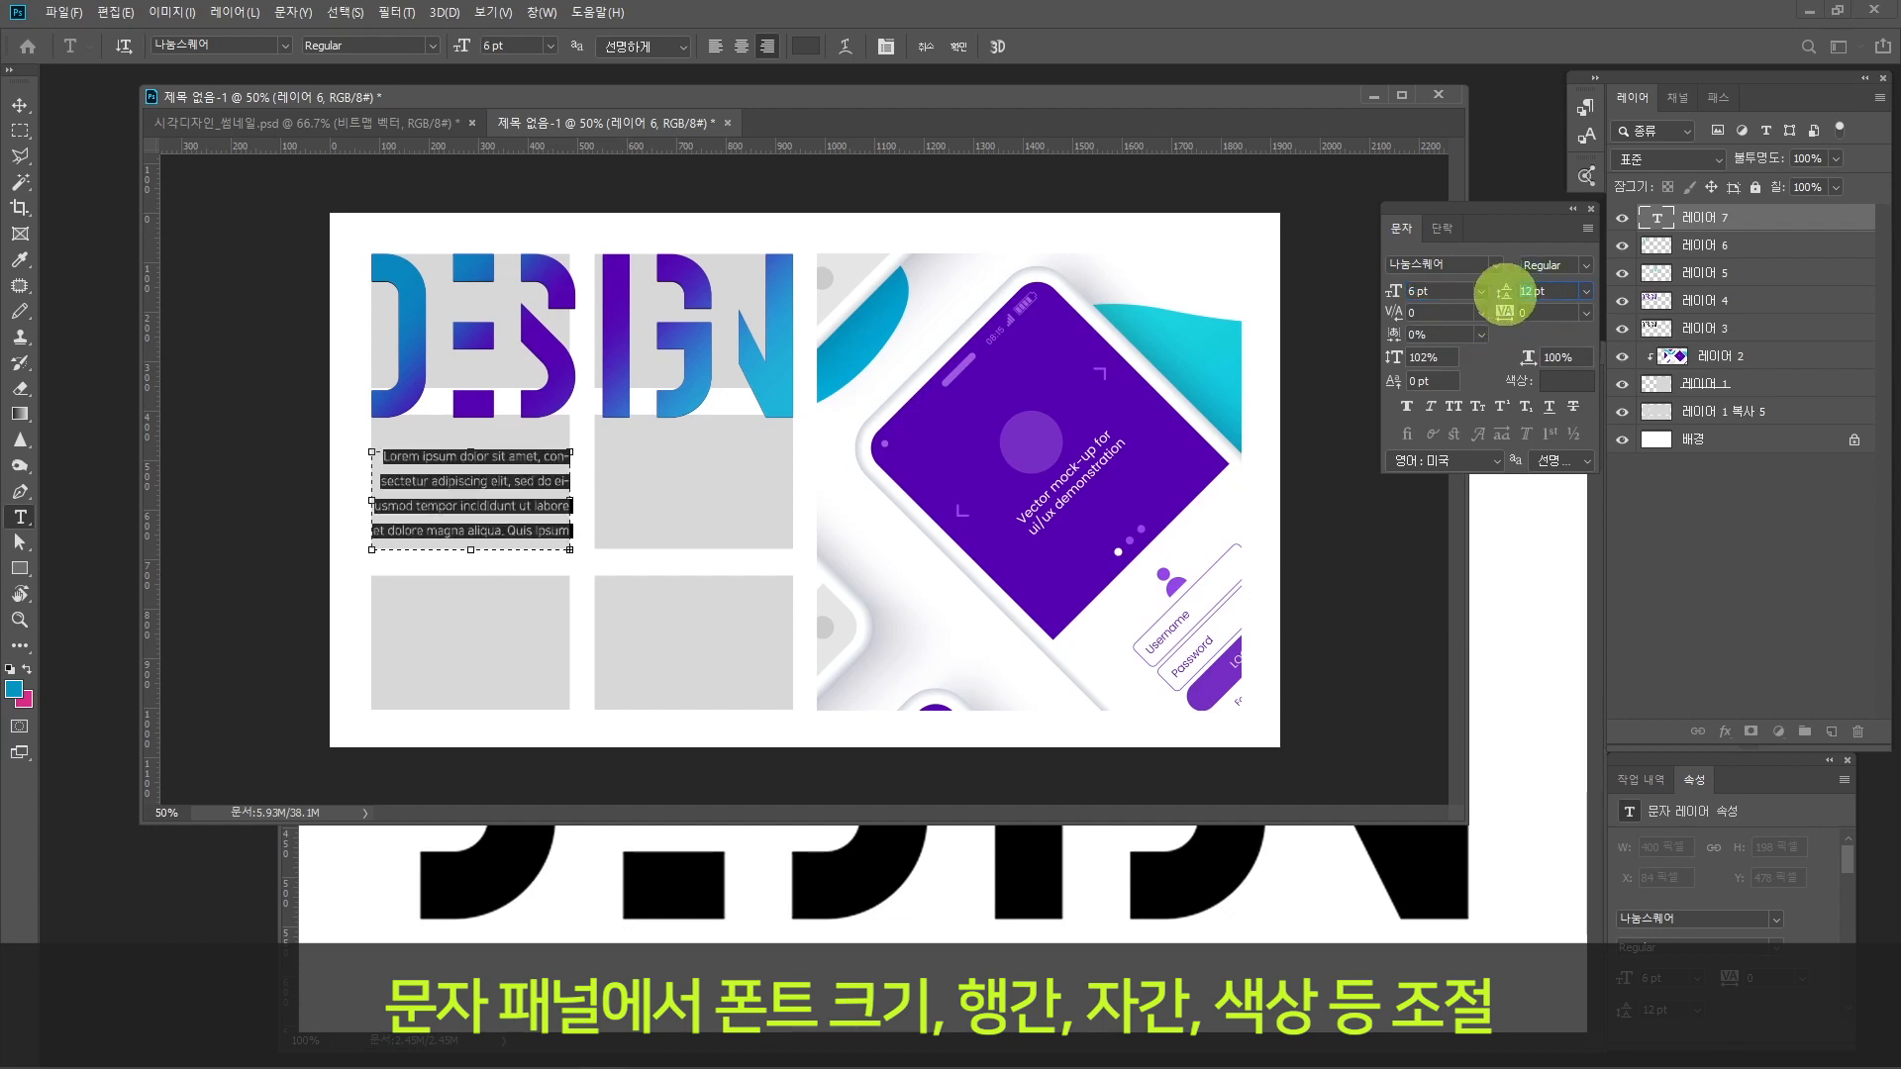
text(10)
key(Return)
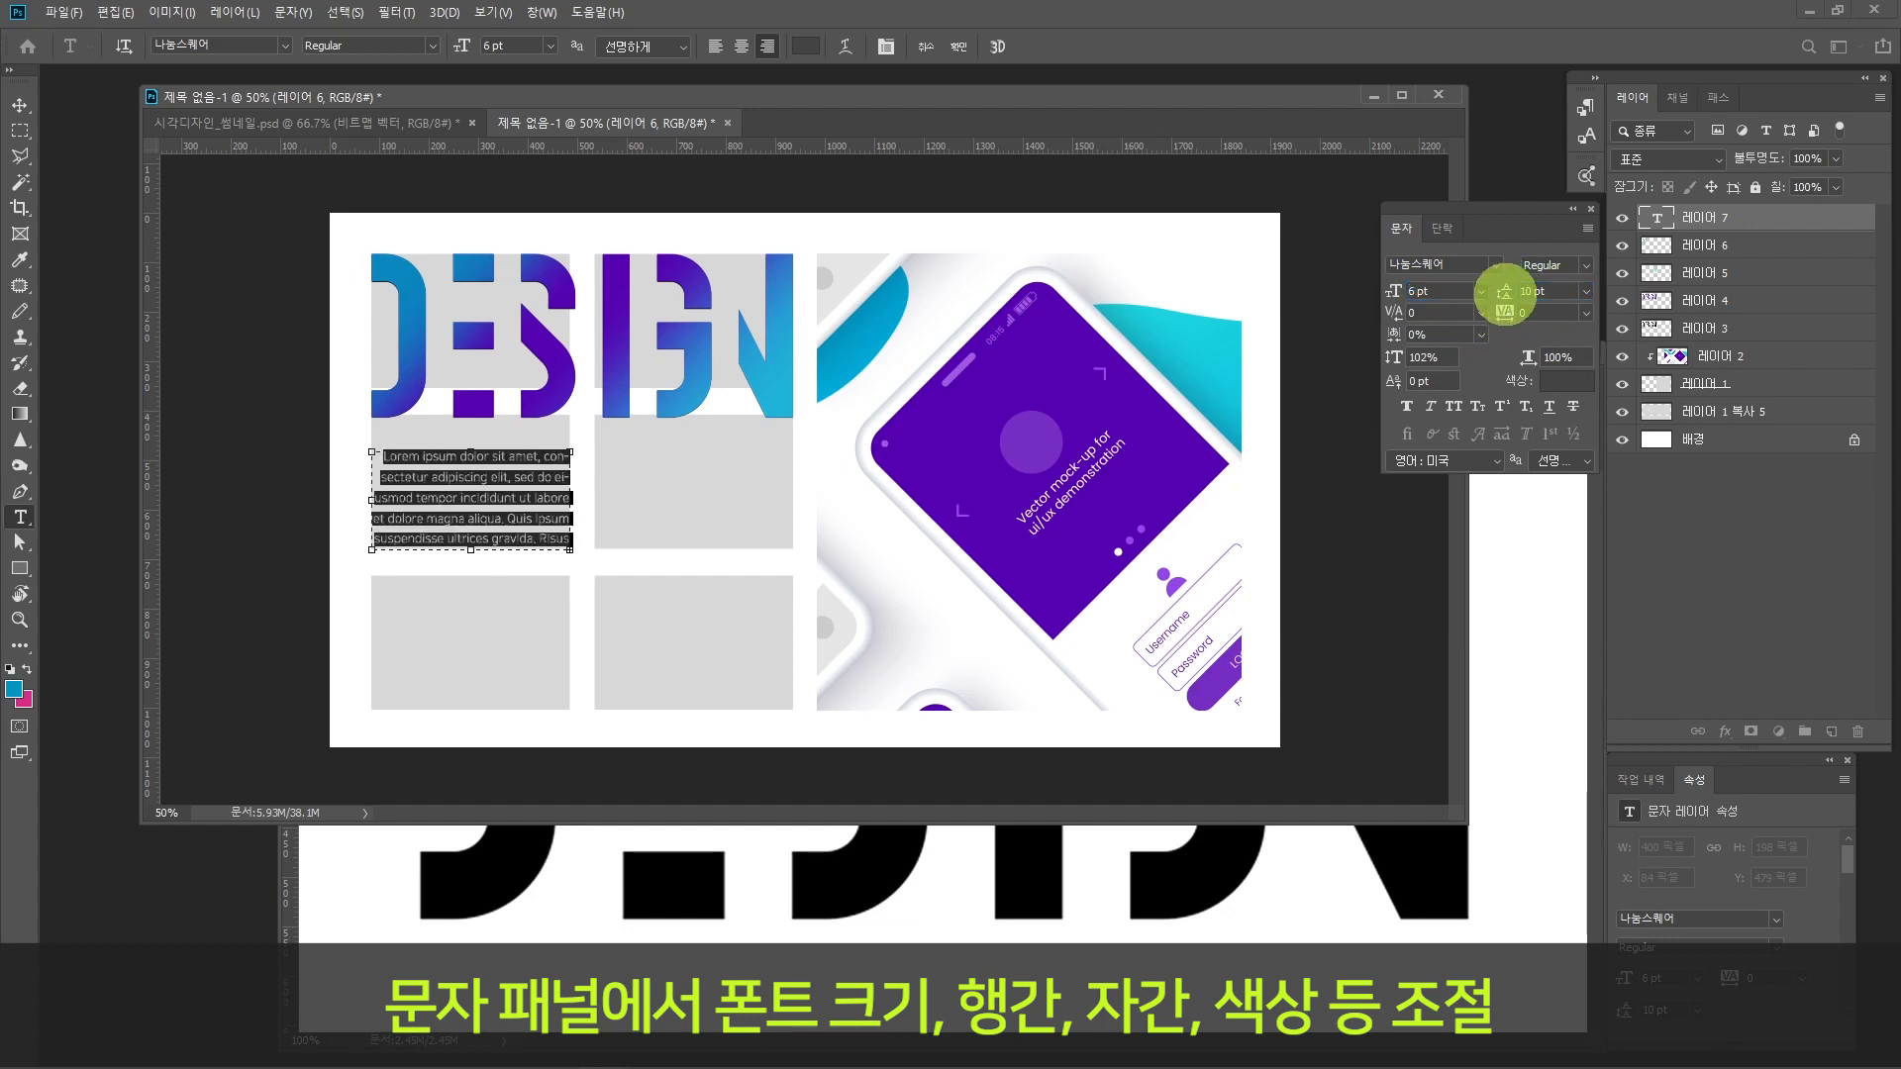
click(1505, 291)
text(8)
key(Return)
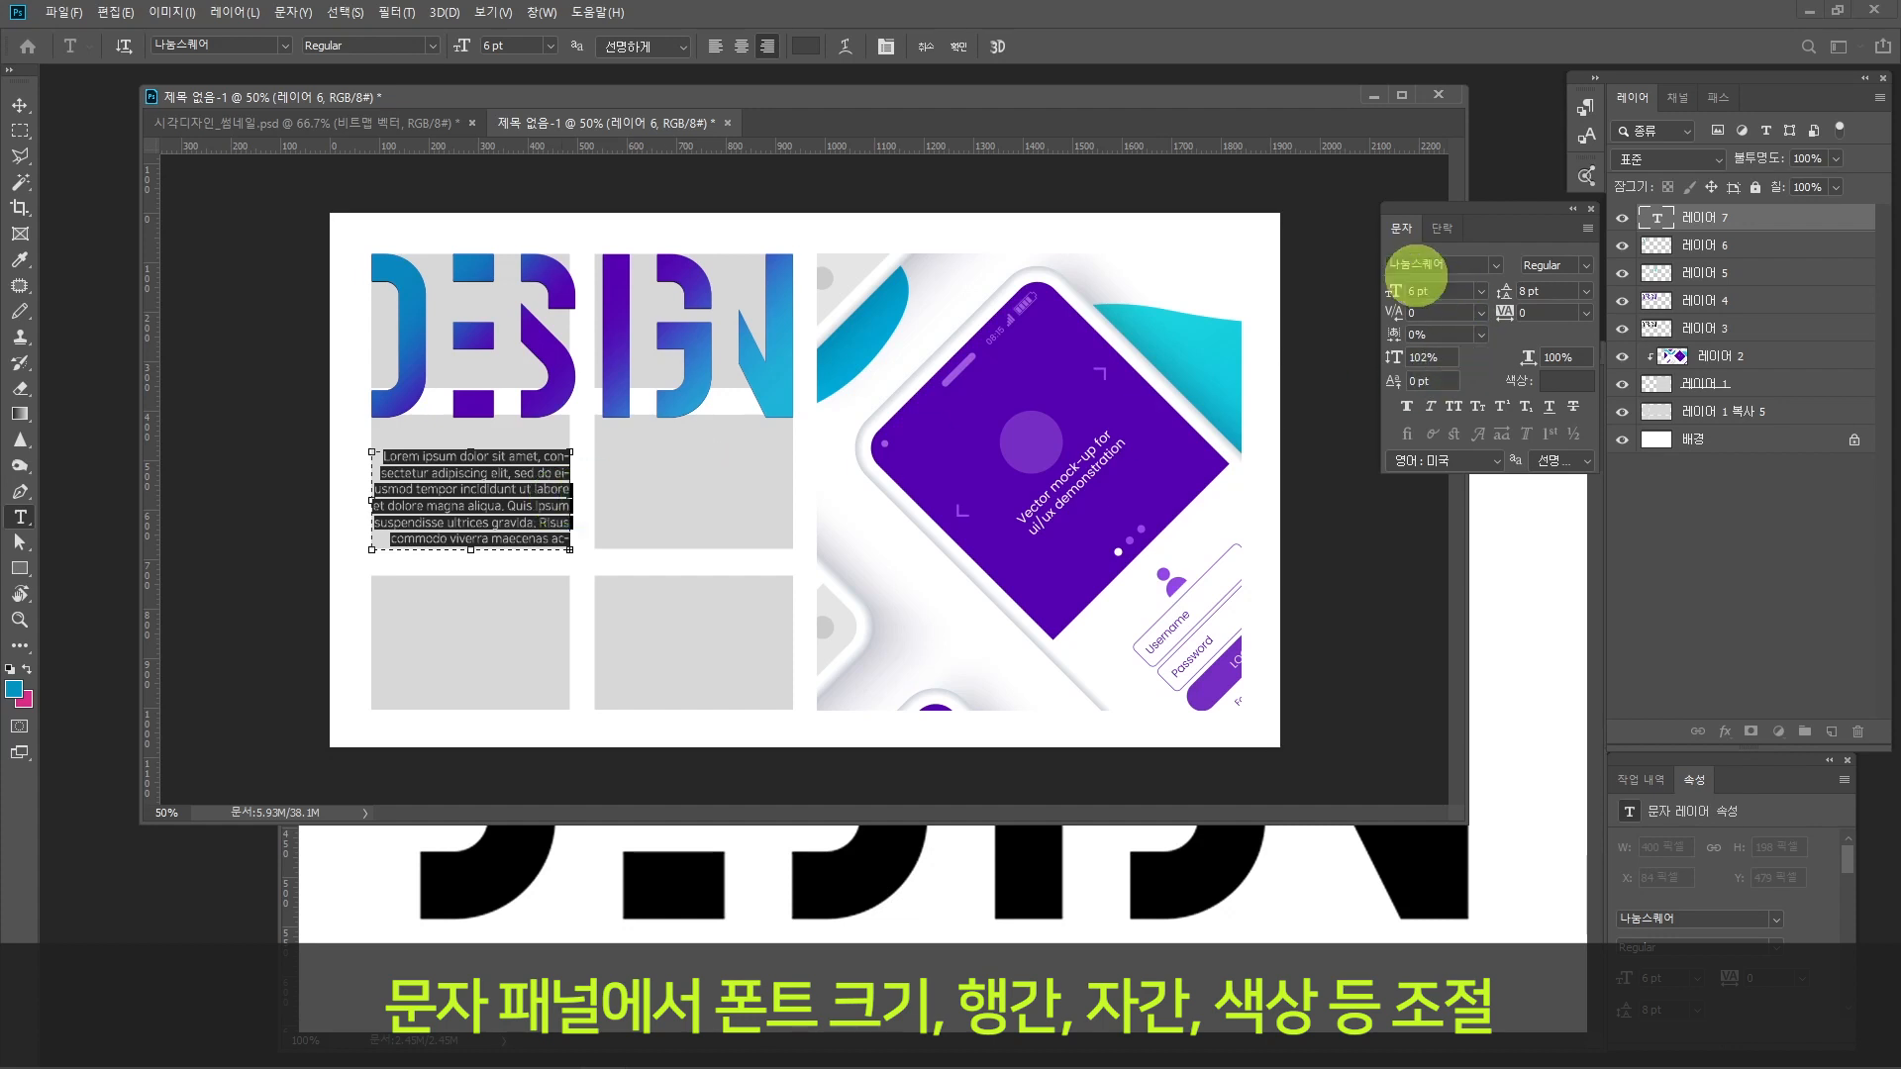
drag(1415, 293, 1399, 294)
text(5.5)
key(Return)
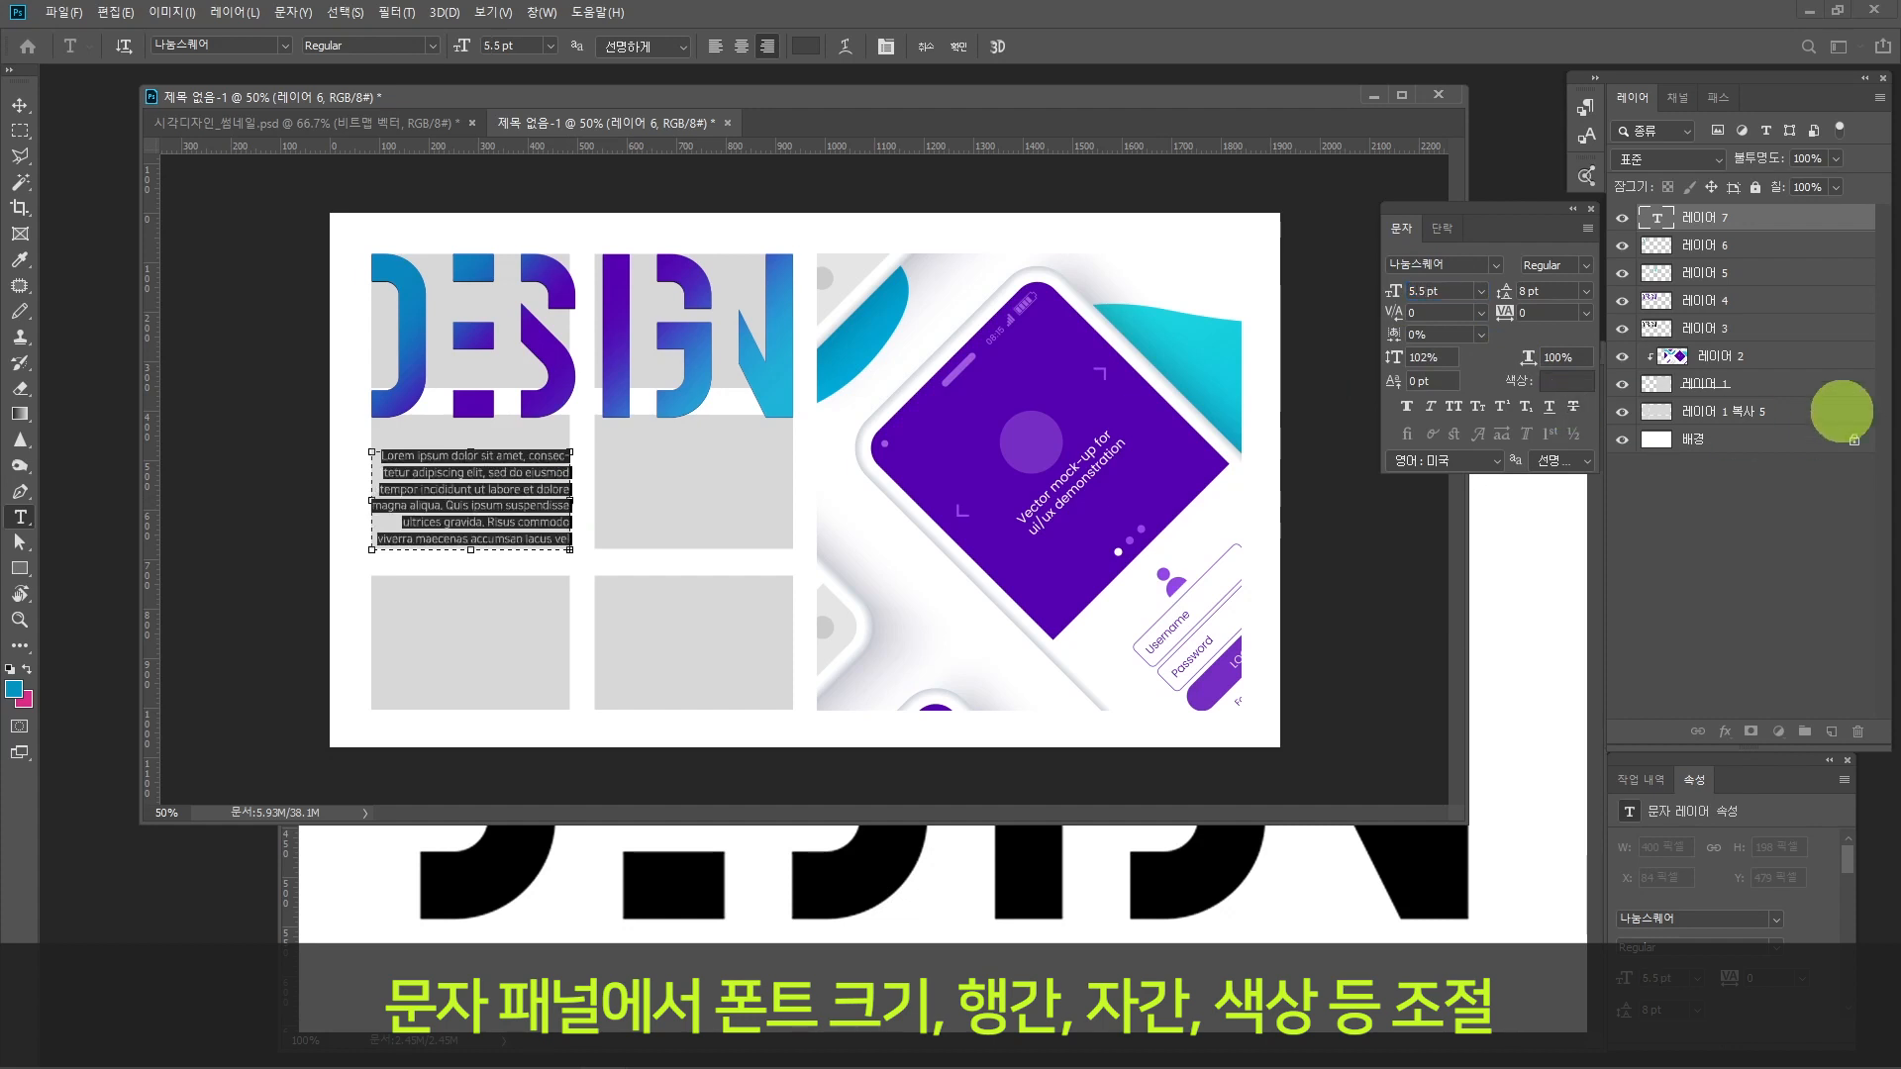
Step: Justify the placeholder paragraph with its last line aligned left, and commit the text
click(1585, 313)
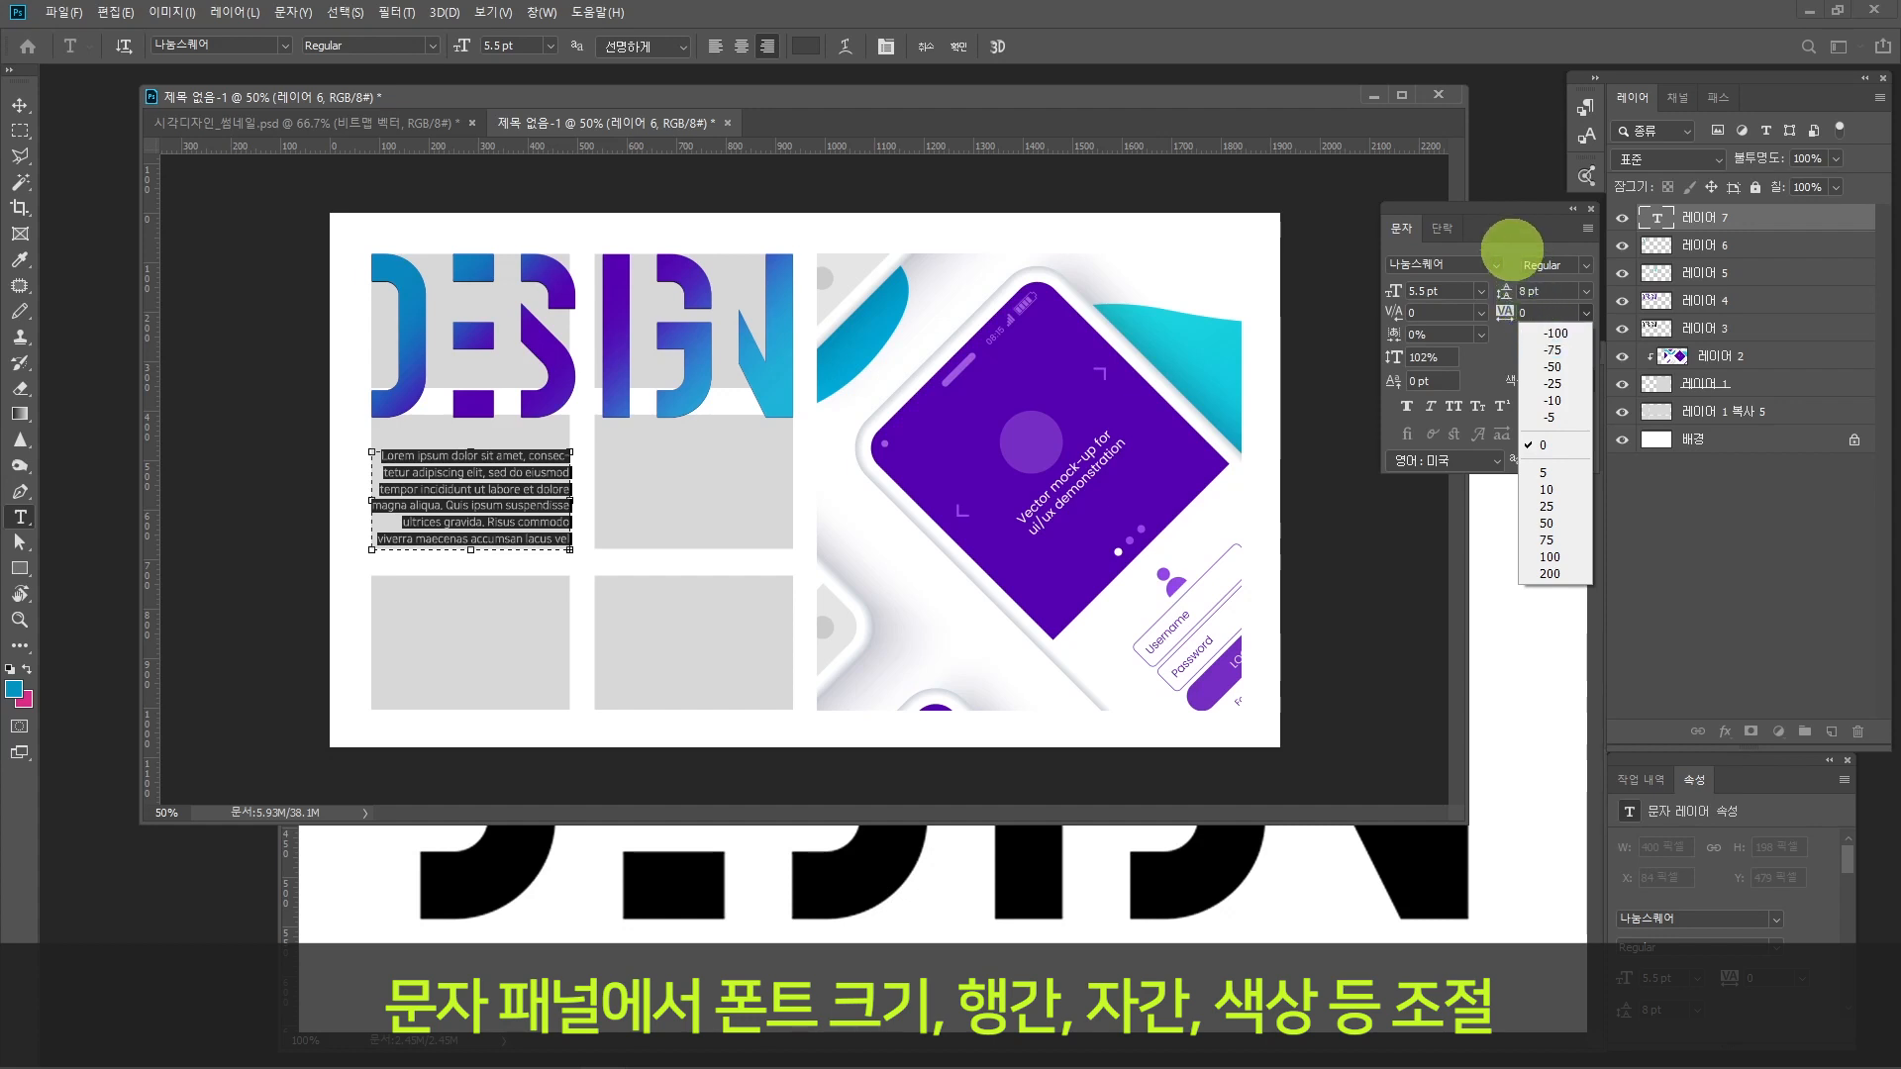
click(1441, 228)
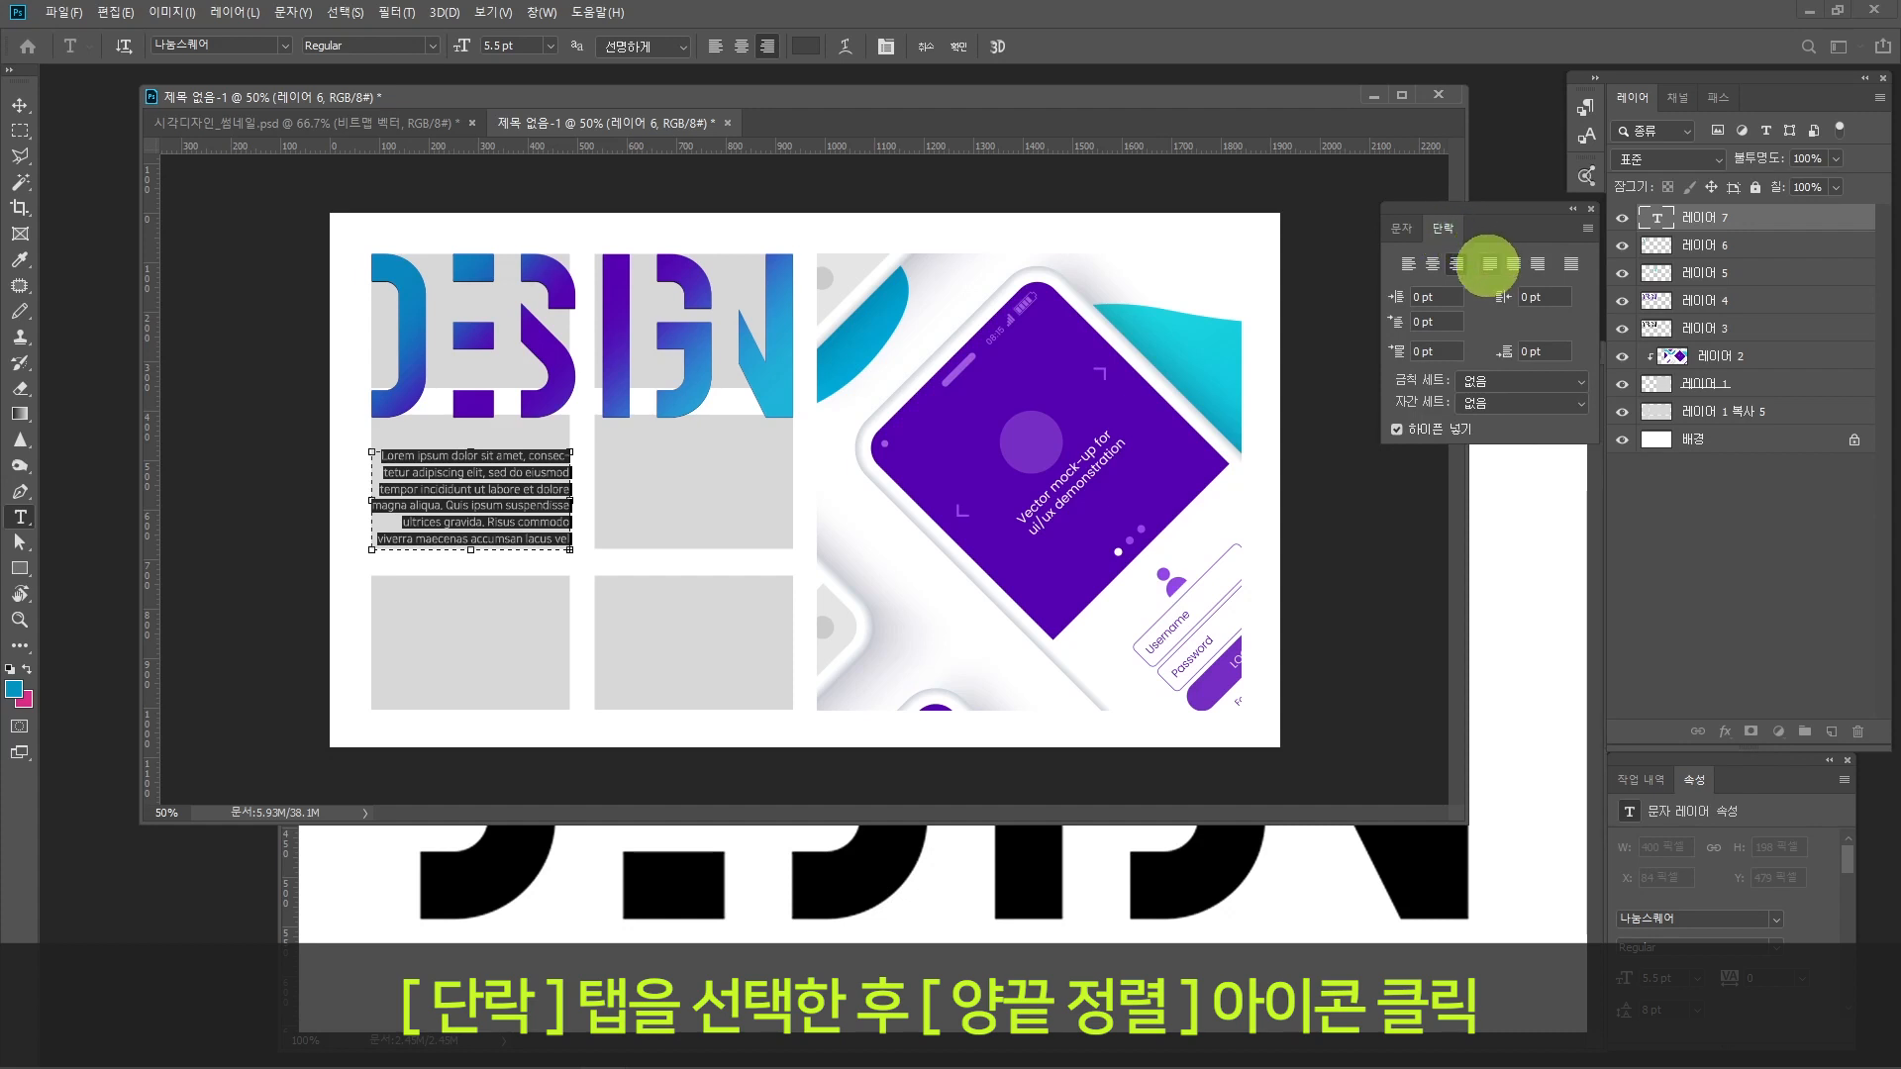
click(1488, 263)
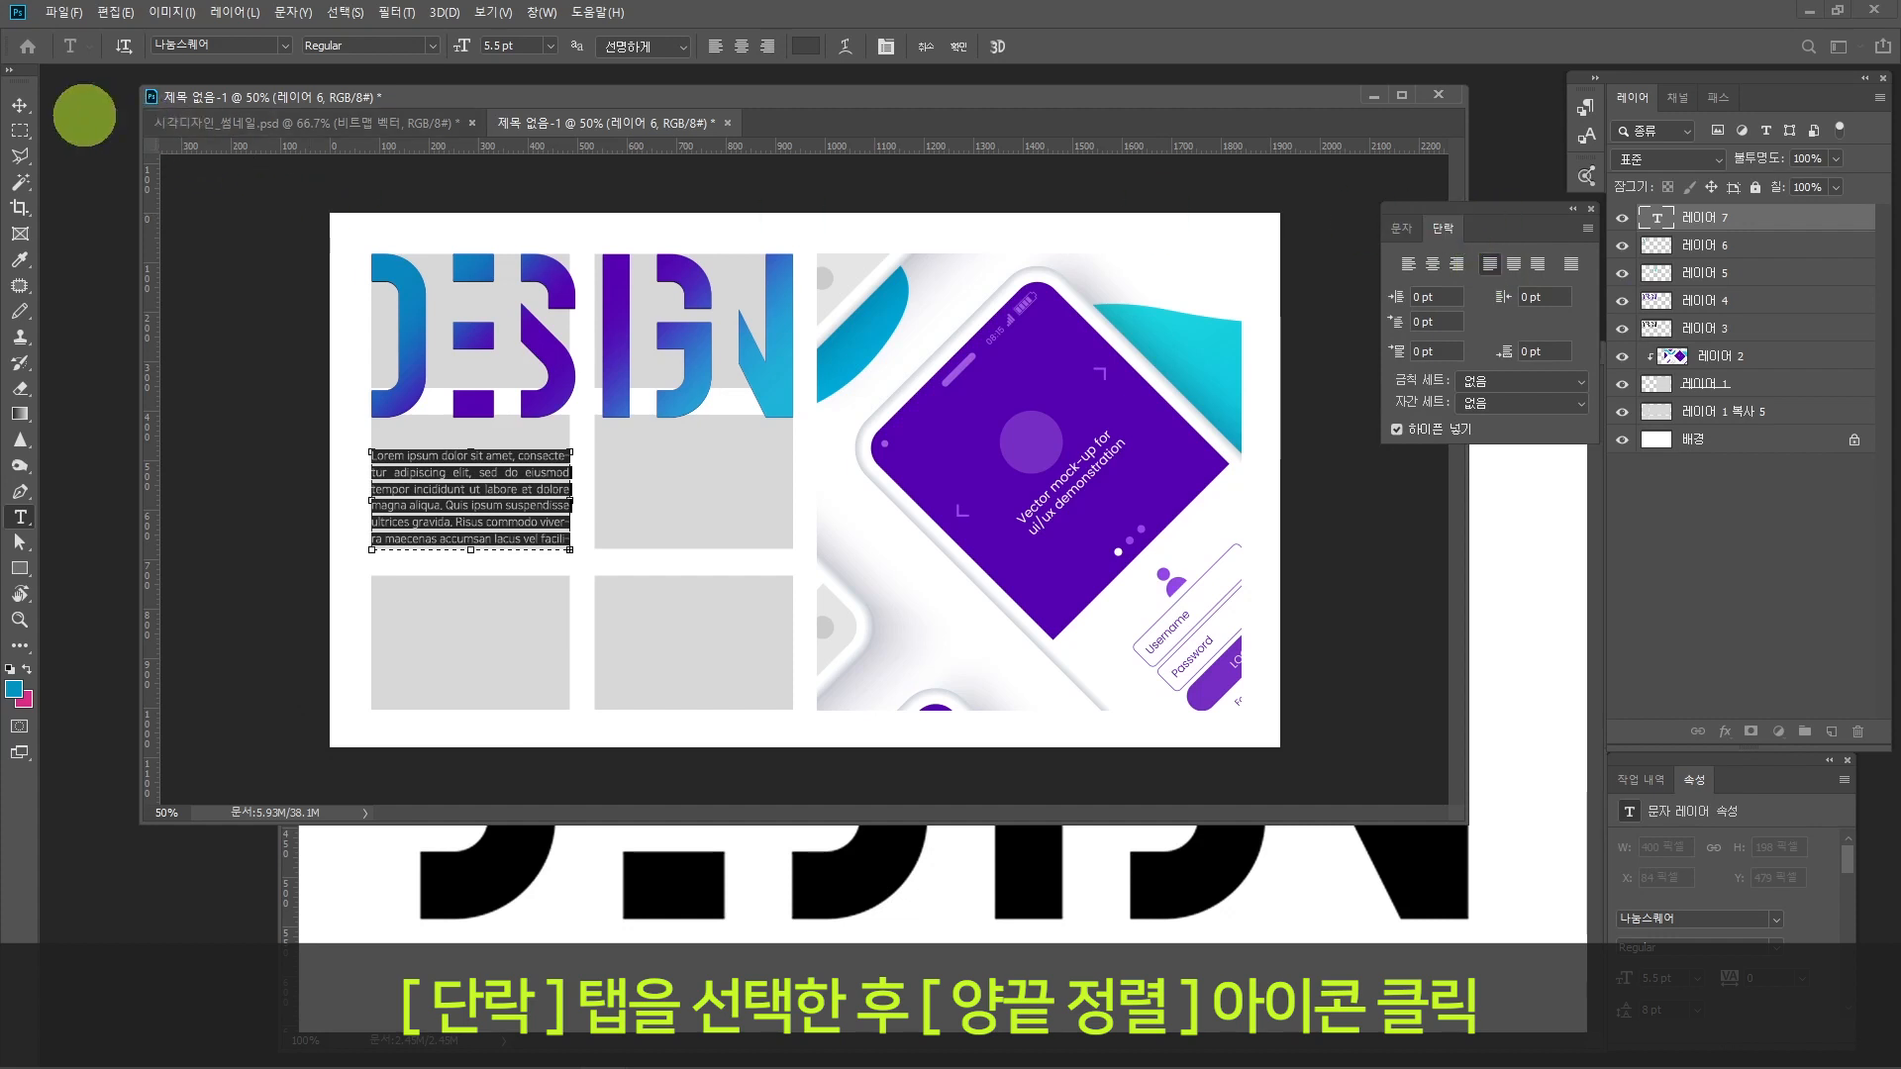
click(20, 105)
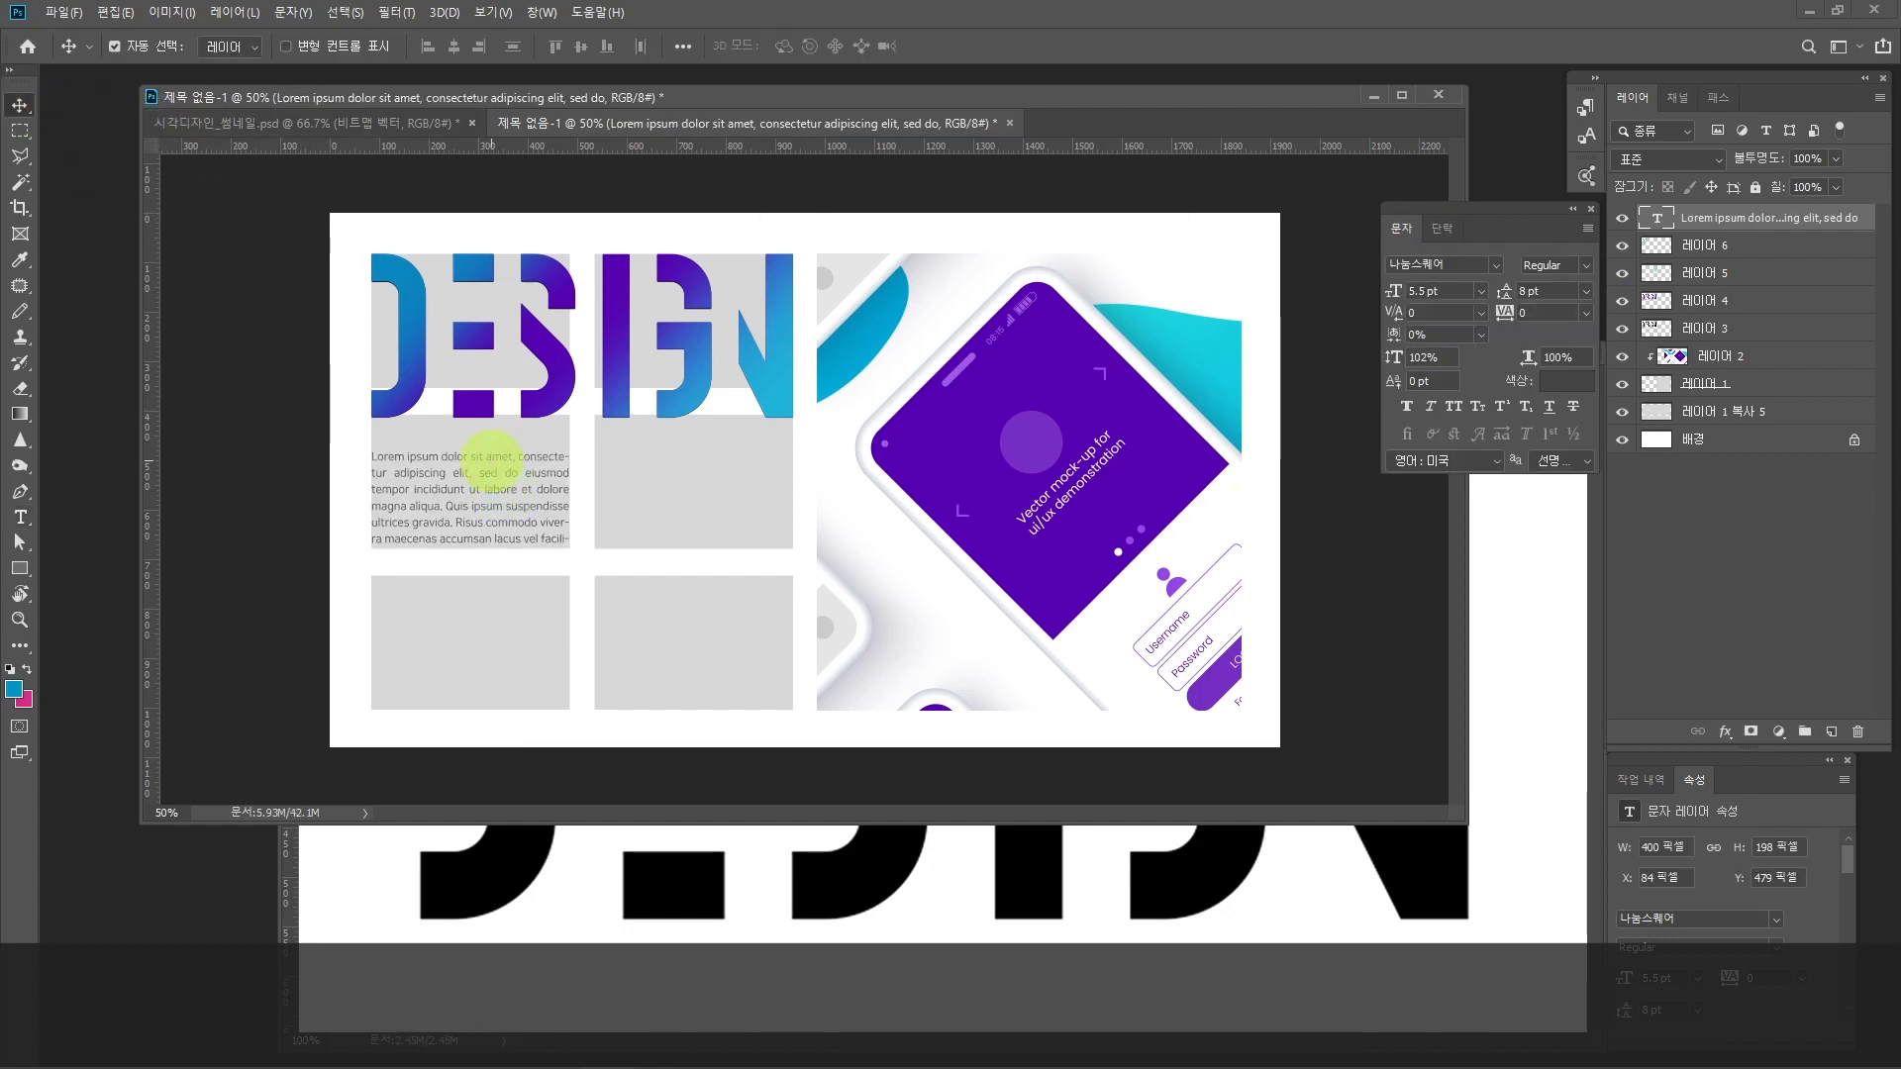
Step: Duplicate the text box into the neighbouring grey frame, and copy both boxes straight down into the two lower frames
drag(492, 455, 712, 455)
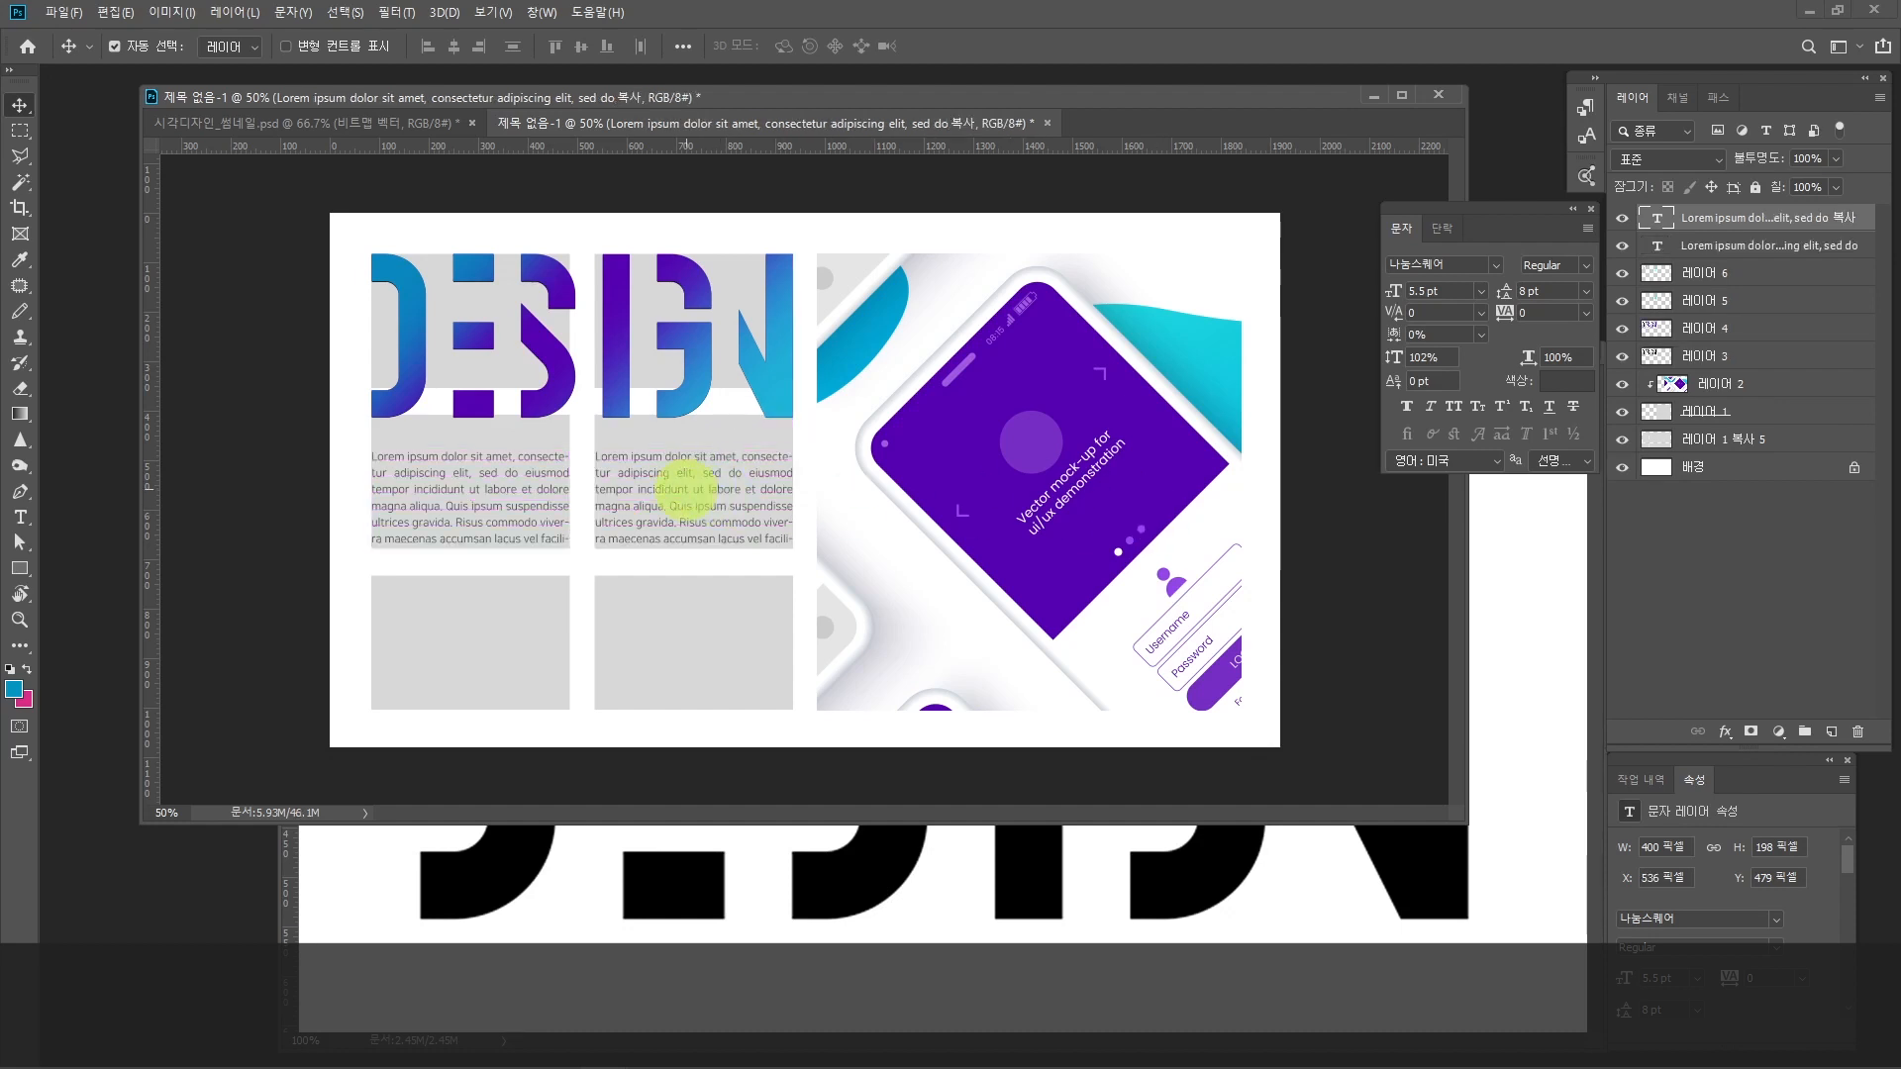
click(551, 455)
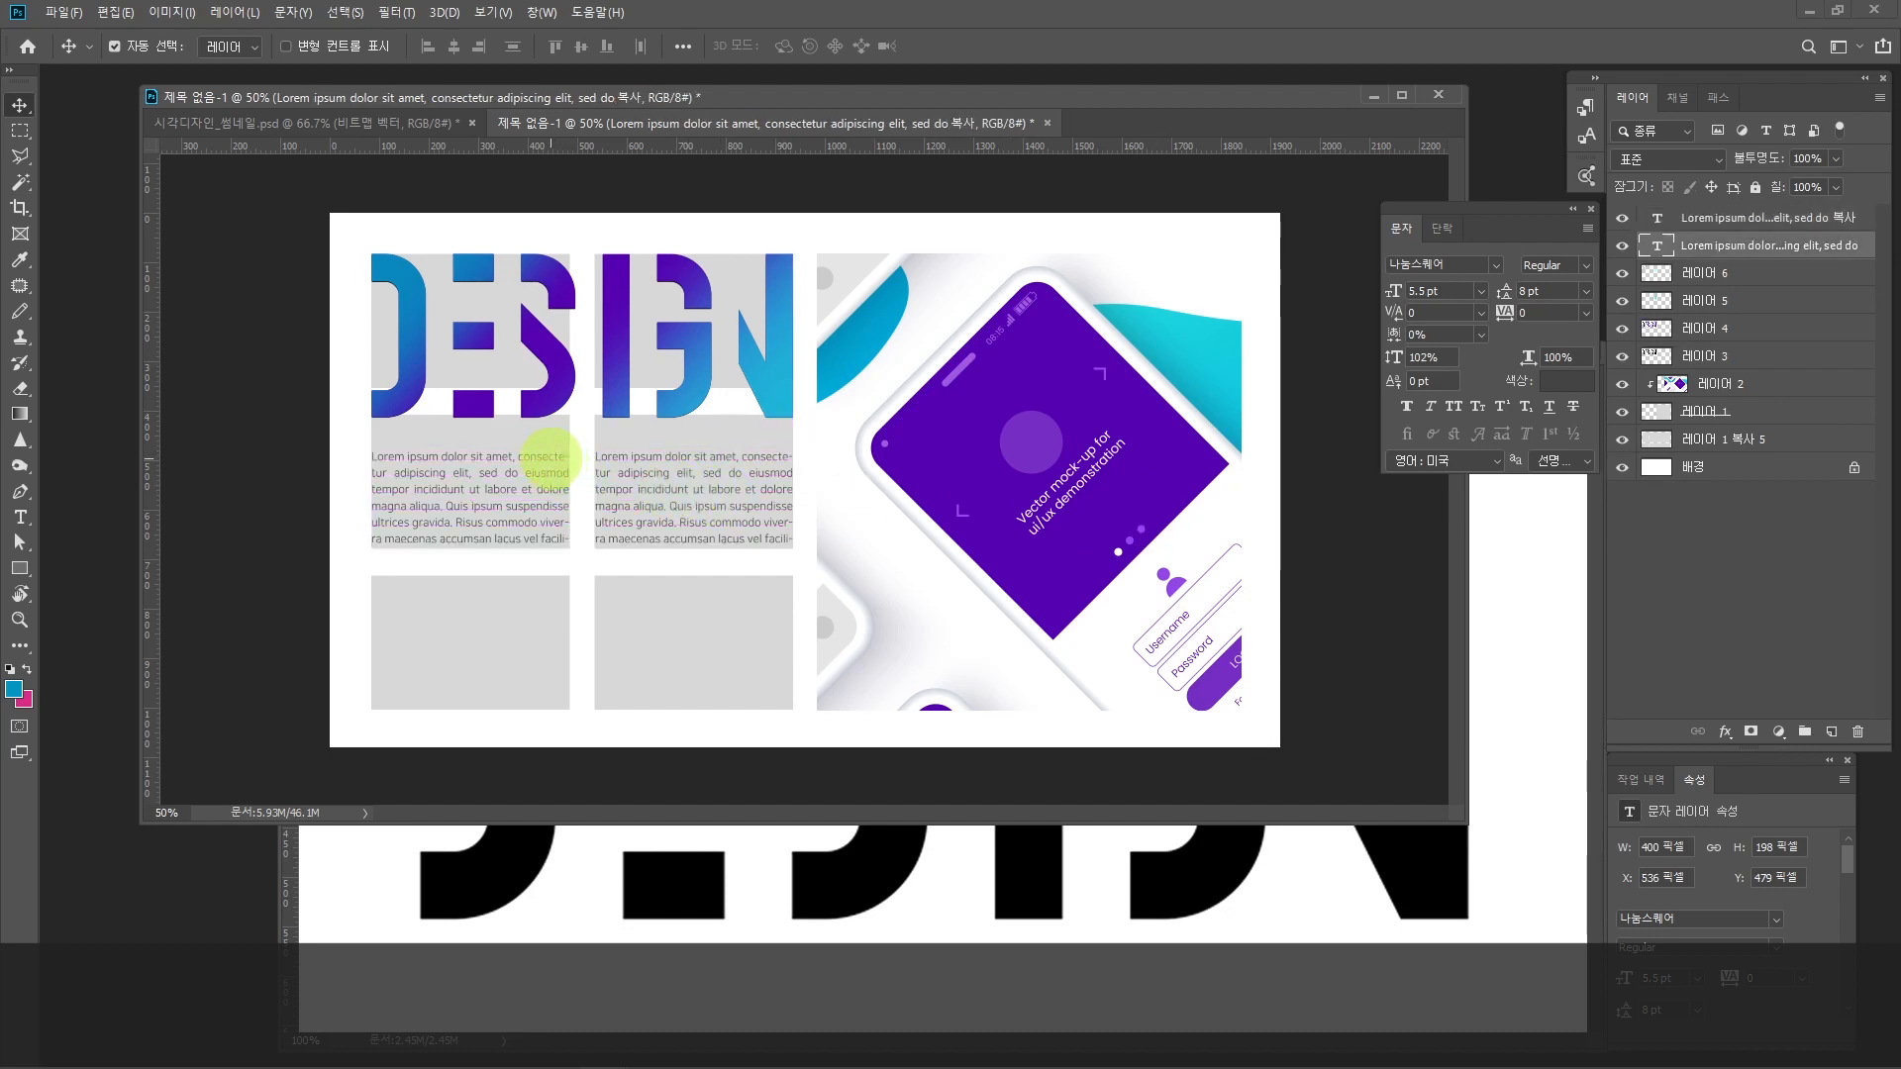
shift+click(614, 457)
drag(614, 457, 615, 618)
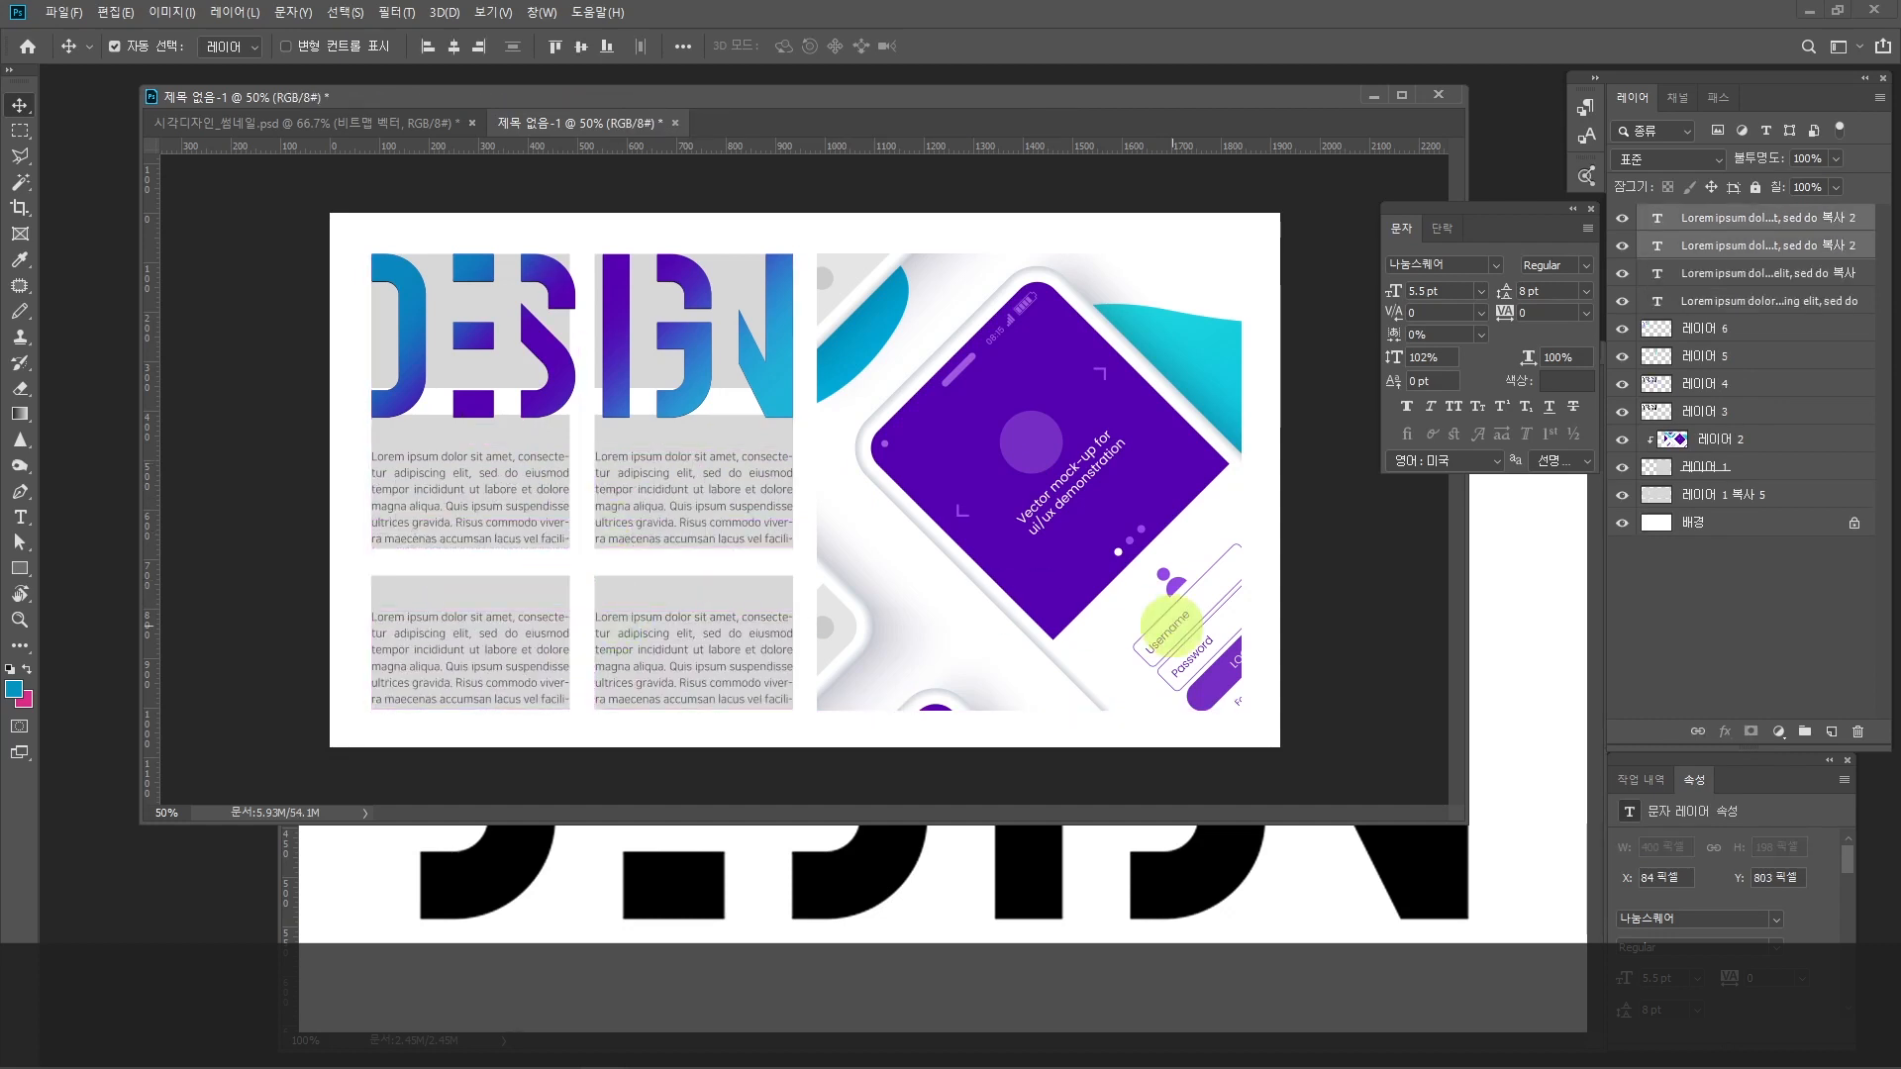
click(674, 651)
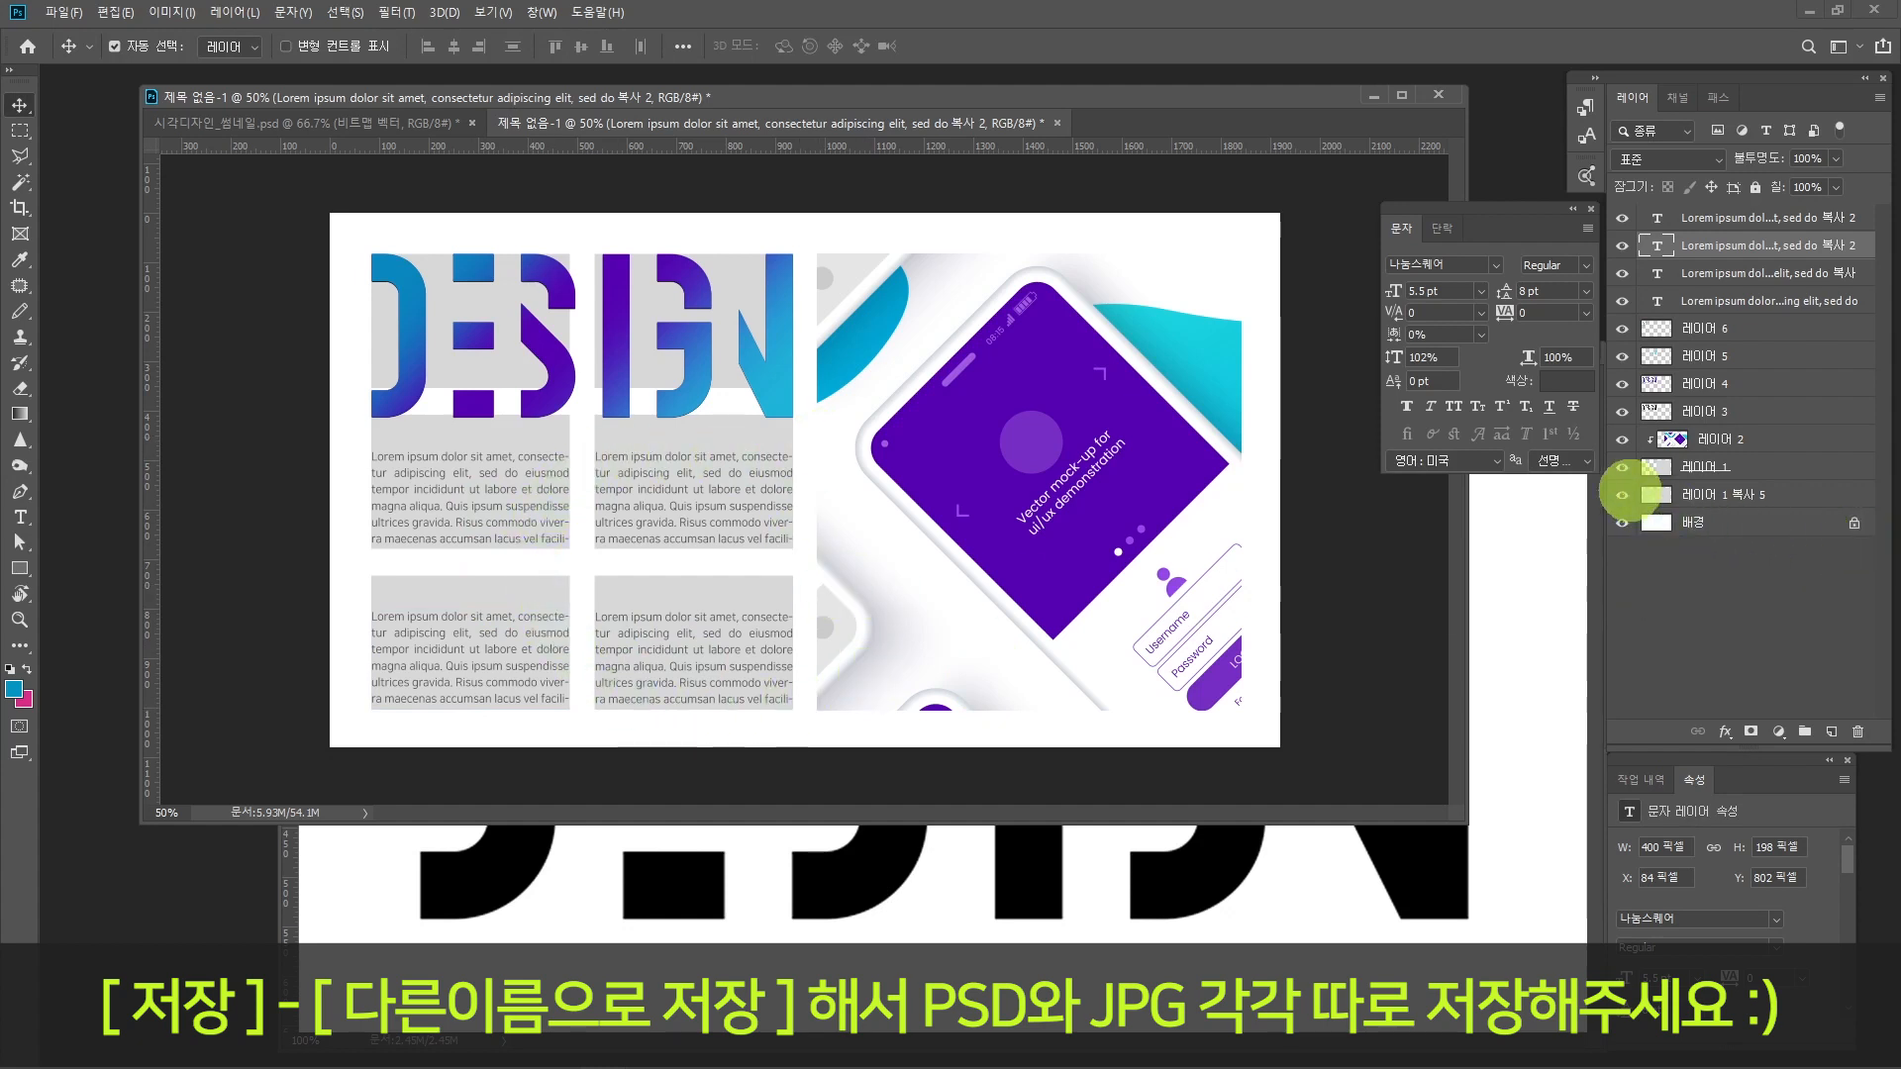
Step: Hide the grey rectangles' layer, 레이어 1 복사 5, and move the two upper text boxes down together to Y 562 px
click(1621, 494)
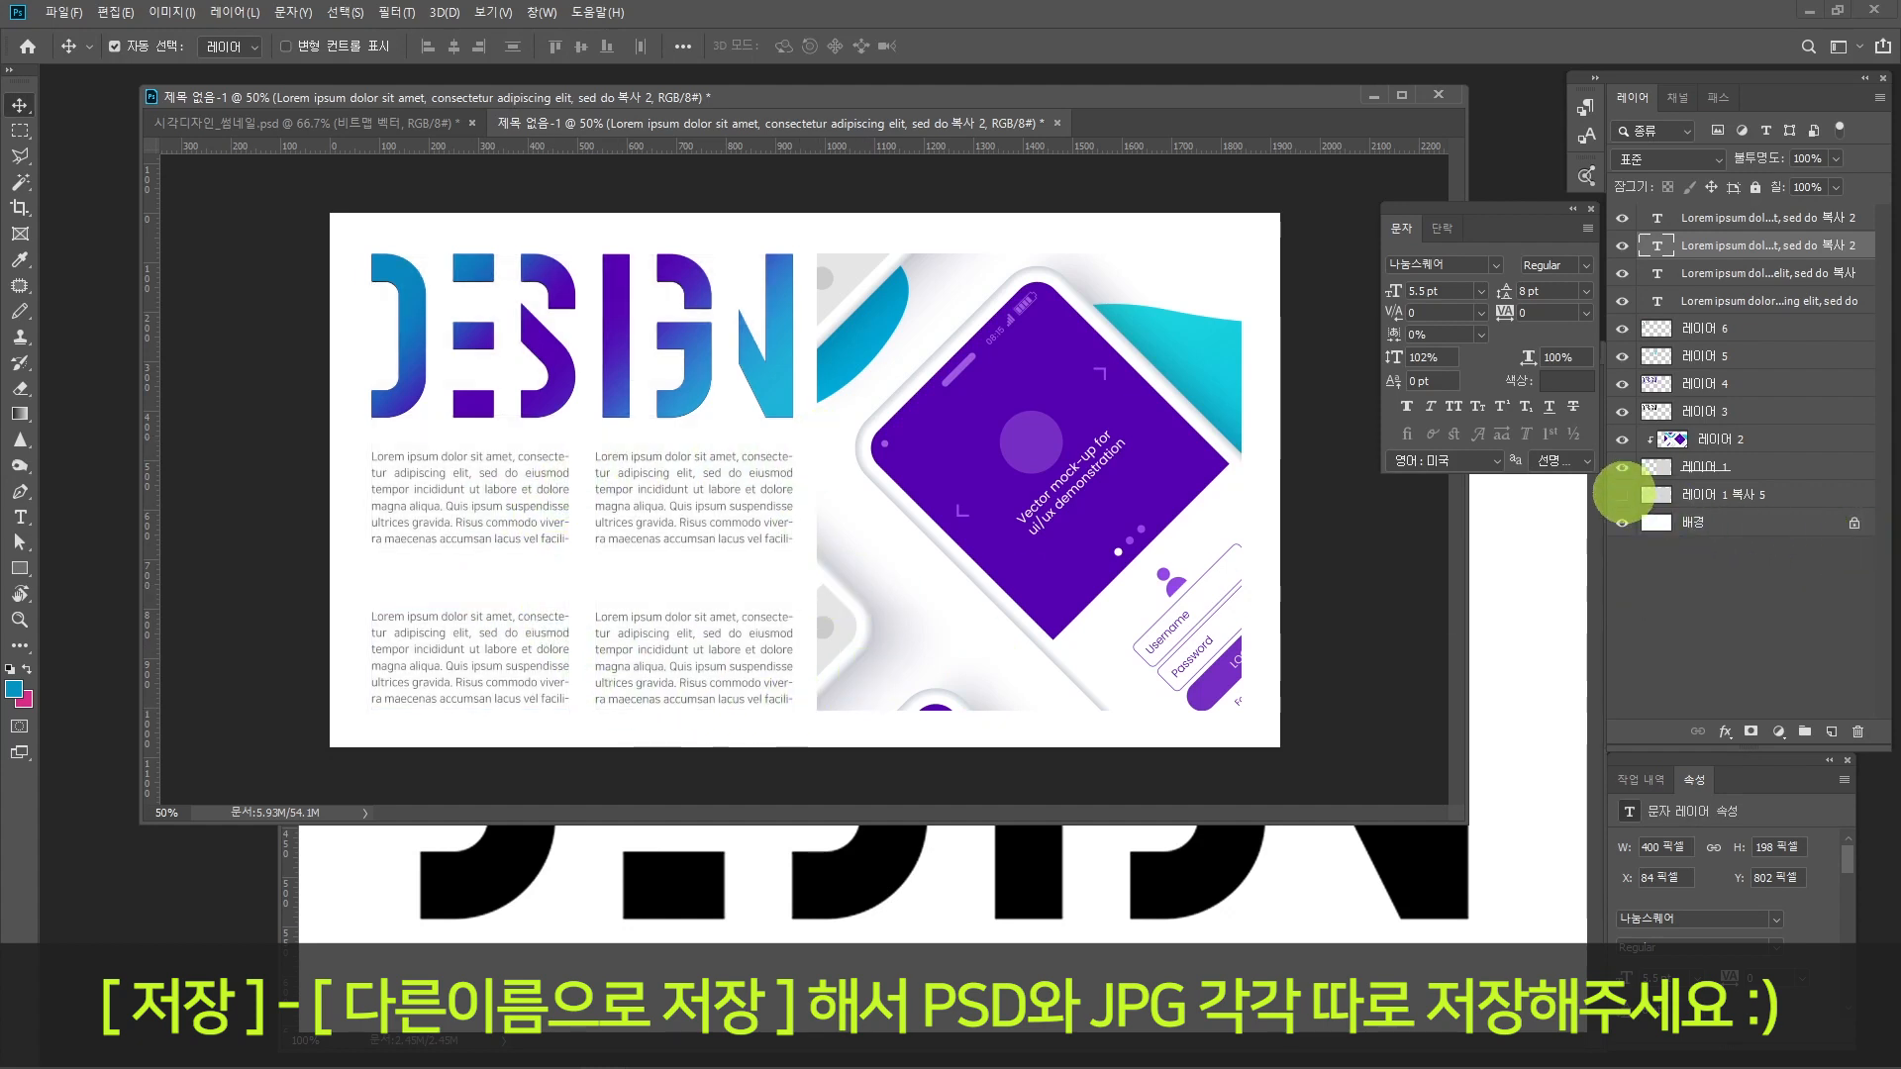
click(544, 459)
drag(601, 456, 606, 497)
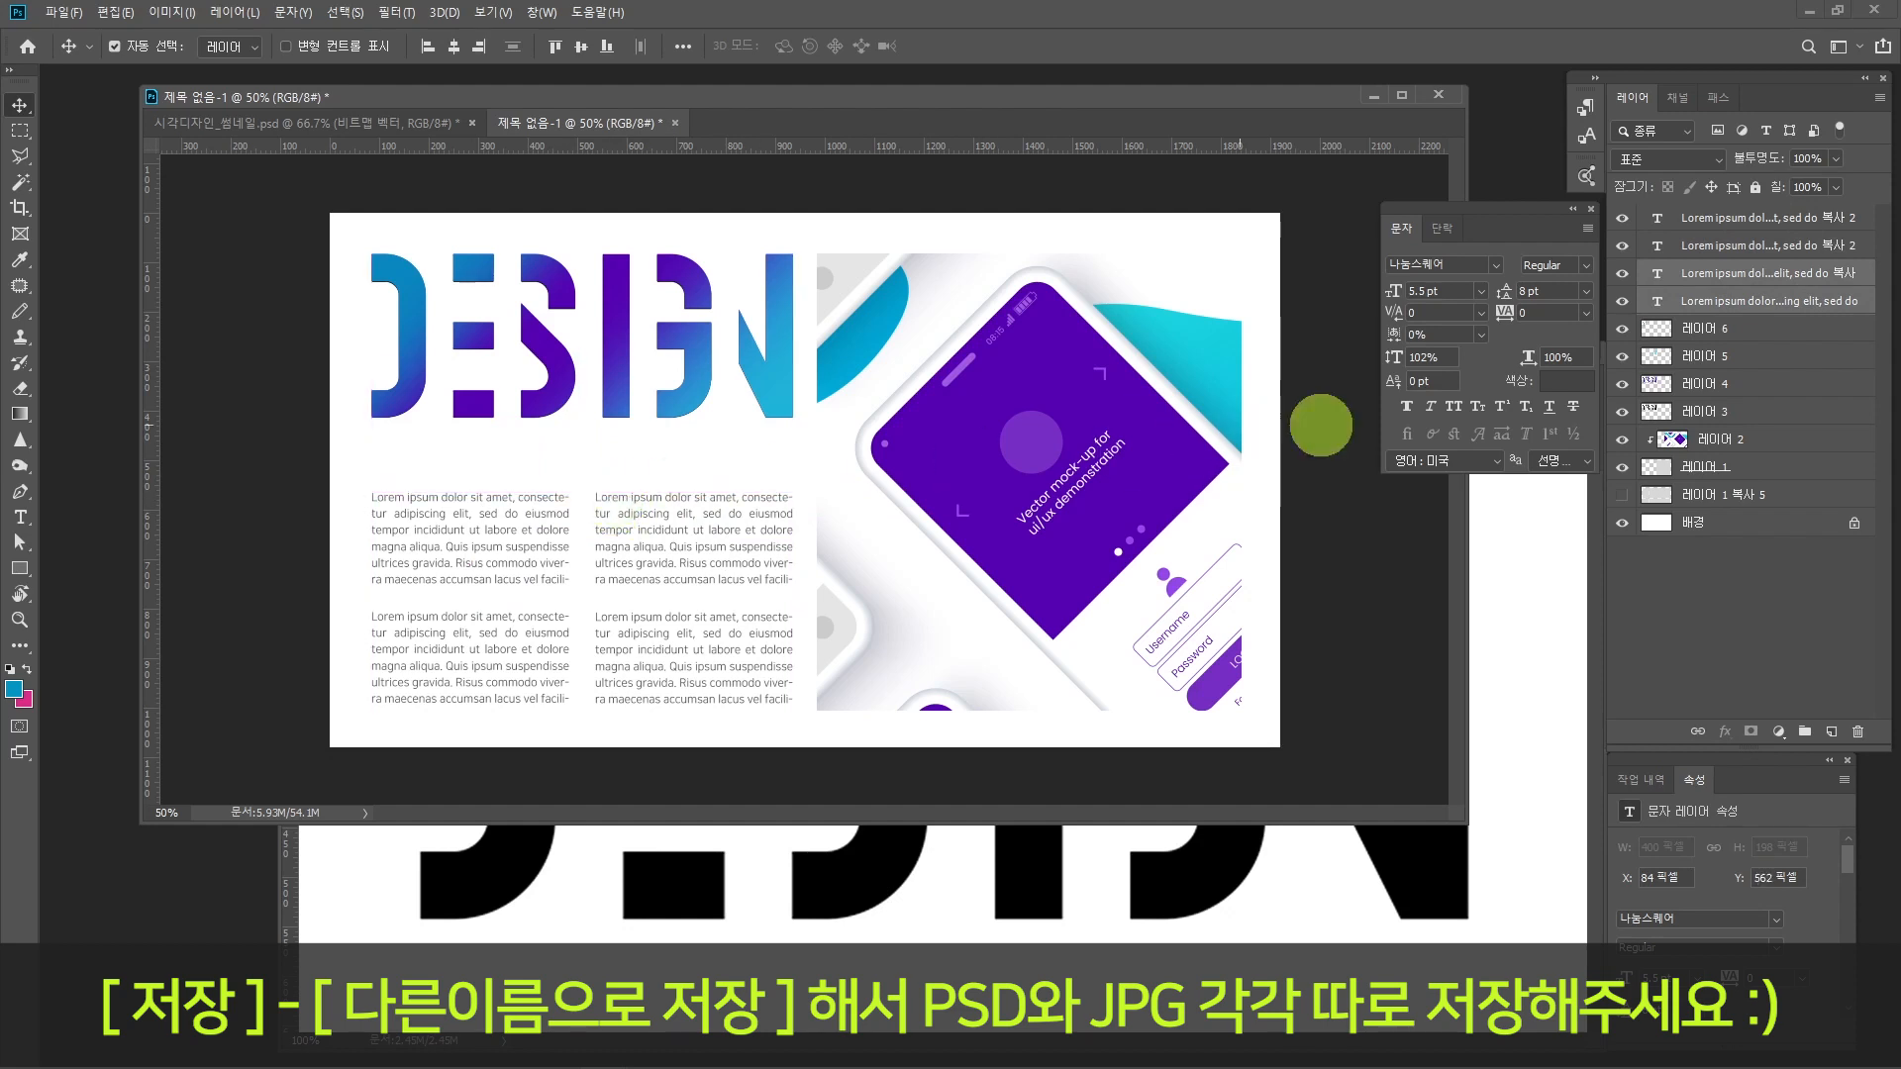